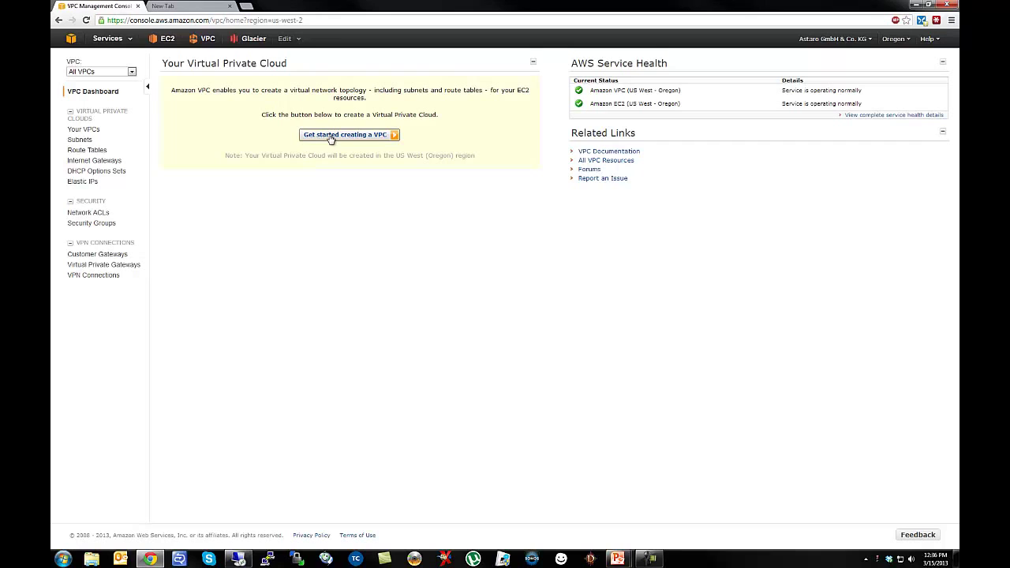
# Start a new VPC using the 'VPC with Public and Private Subnets' configuration.
pyautogui.click(331, 136)
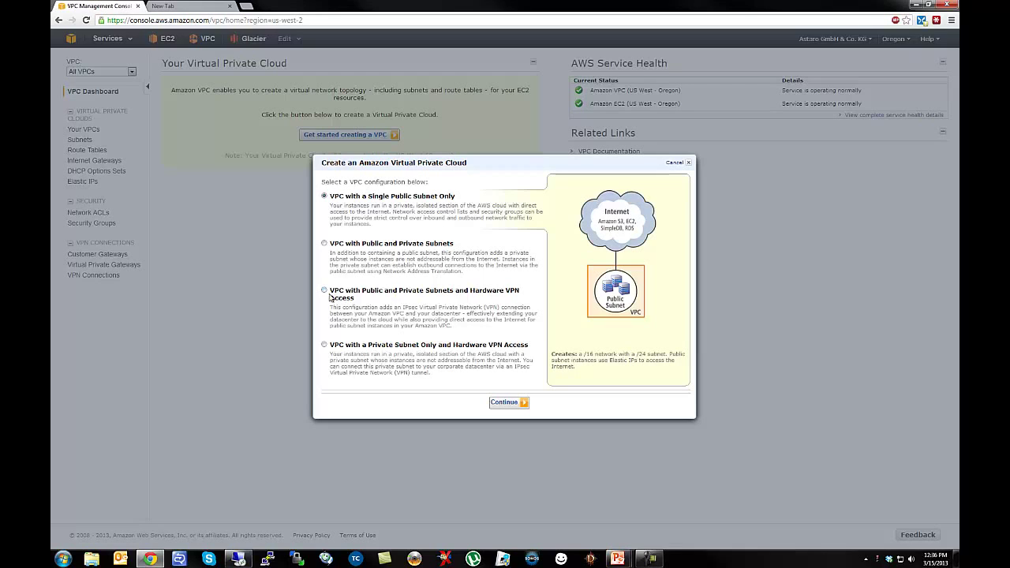
pyautogui.click(325, 345)
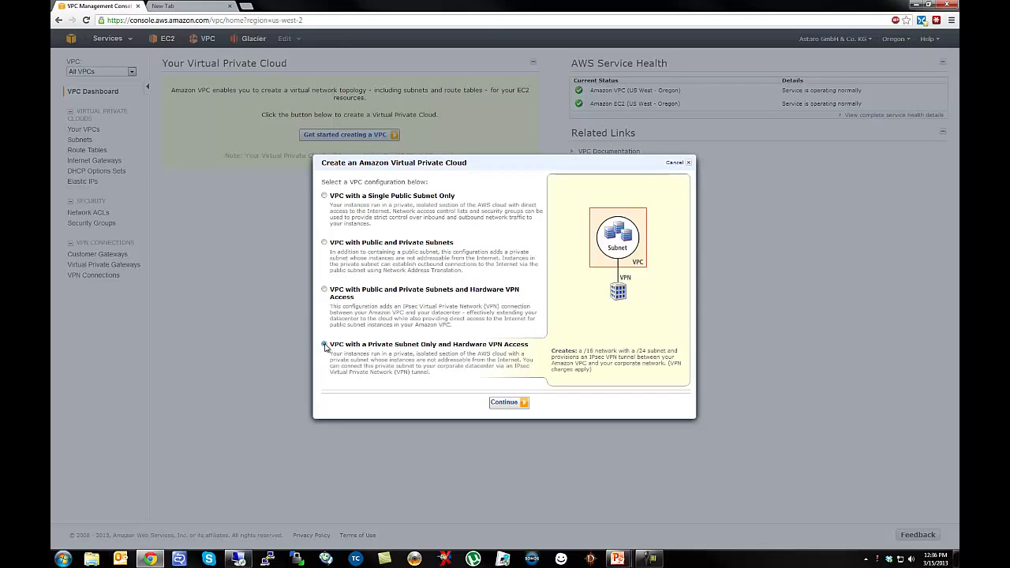
pyautogui.click(323, 244)
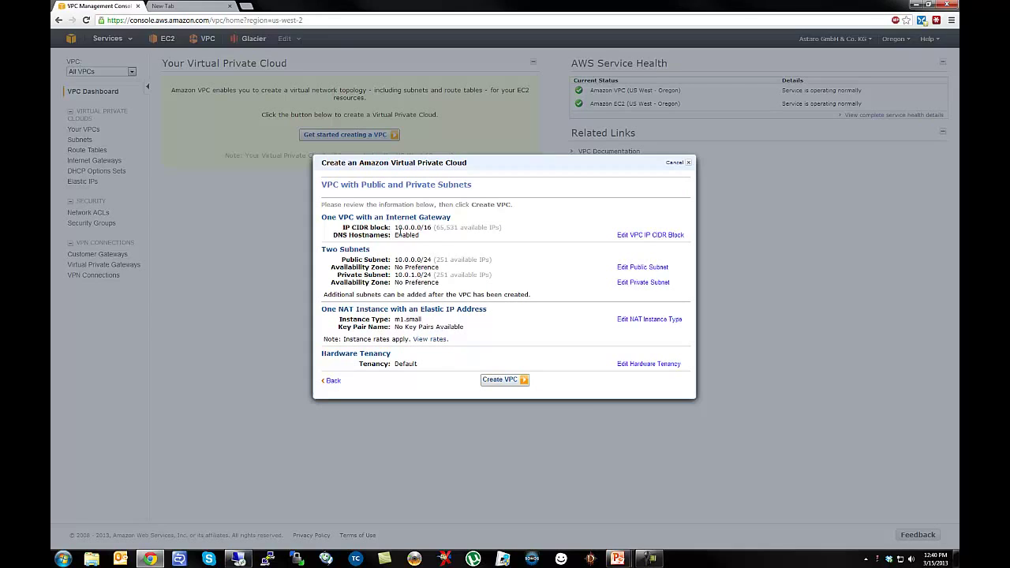
# Change the VPC CIDR block to 192.168.80.0/22.
pyautogui.click(639, 235)
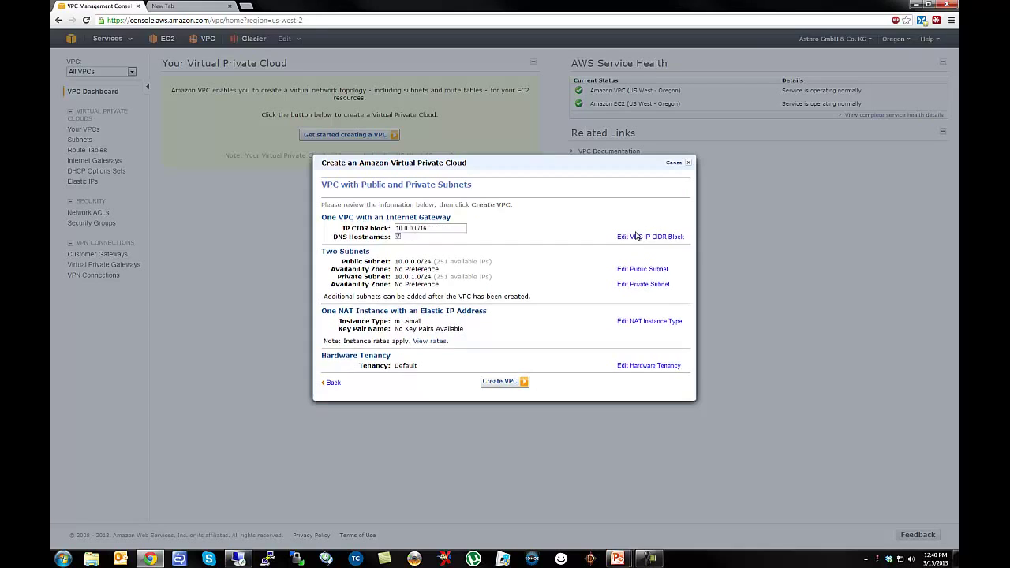
pyautogui.moveTo(466, 228); pyautogui.dragTo(329, 228)
pyautogui.write('192.168.80.0/22')
# Set the public subnet to 192.168.80.0/24 in availability zone us-west-2a.
pyautogui.click(634, 266)
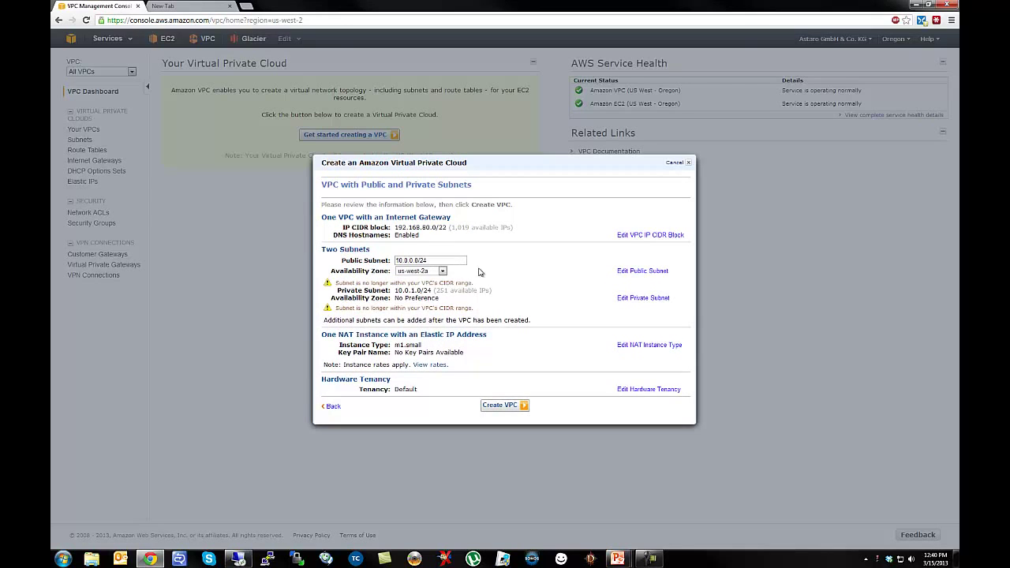
pyautogui.moveTo(445, 260); pyautogui.dragTo(397, 260)
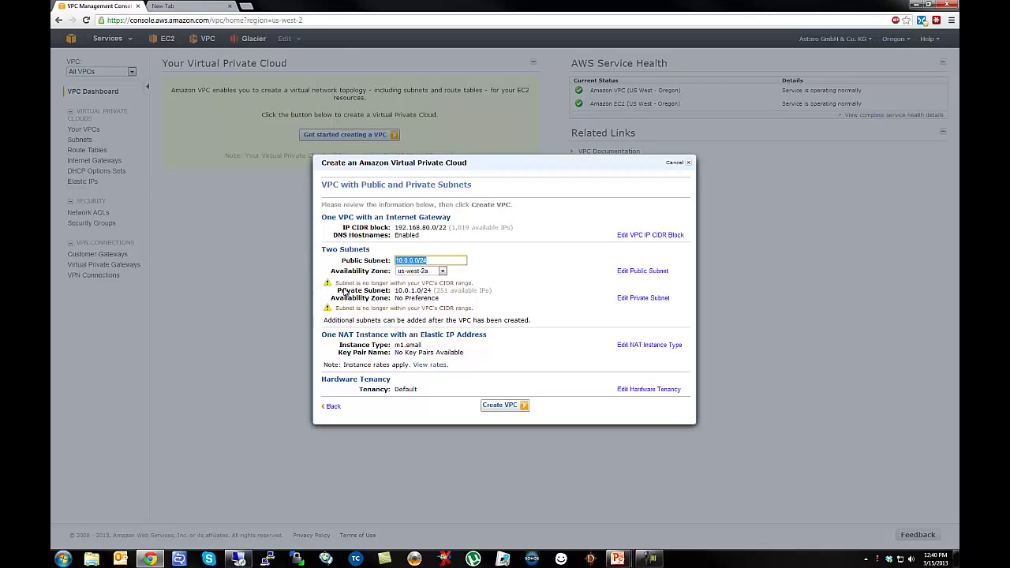
pyautogui.write('192.168.80.0/24')
pyautogui.click(412, 273)
pyautogui.click(414, 286)
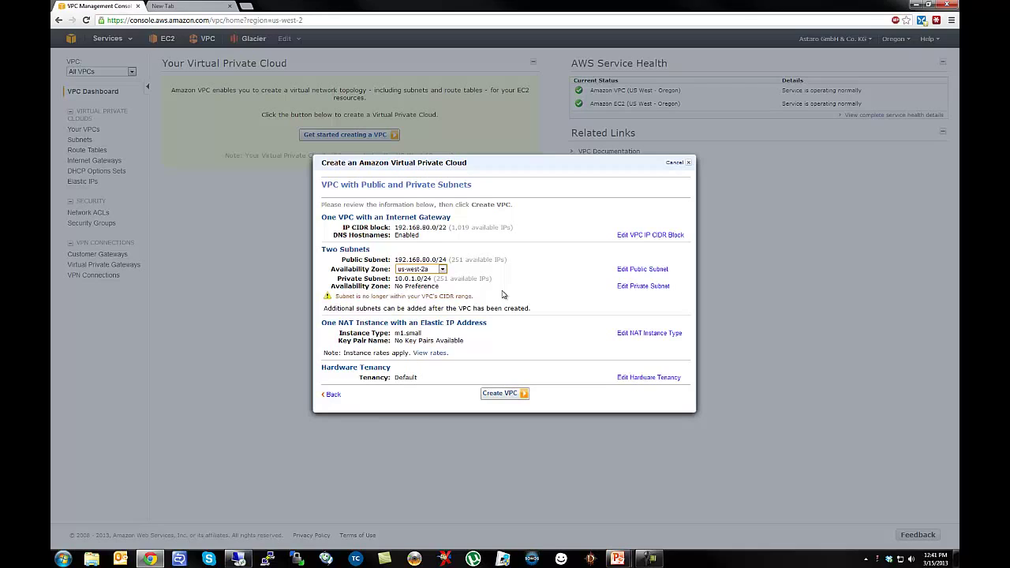
# Make the private subnet 192.168.81.0/24 in us-west-2a, then create the VPC.
pyautogui.click(644, 286)
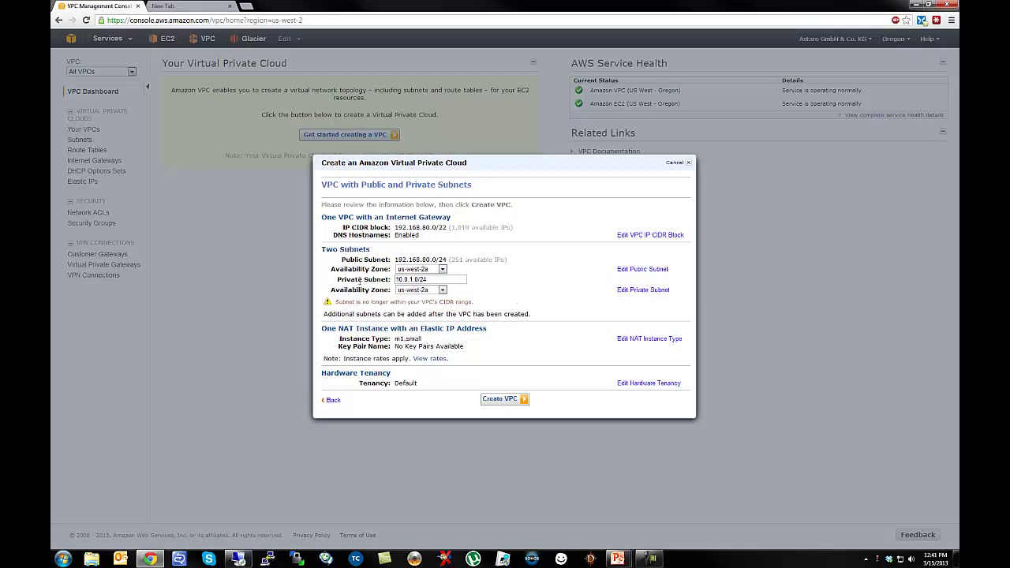
pyautogui.moveTo(466, 281); pyautogui.dragTo(368, 277)
pyautogui.write('192.168.81.0/245')
pyautogui.press('BackSpace')
pyautogui.click(468, 300)
pyautogui.click(425, 289)
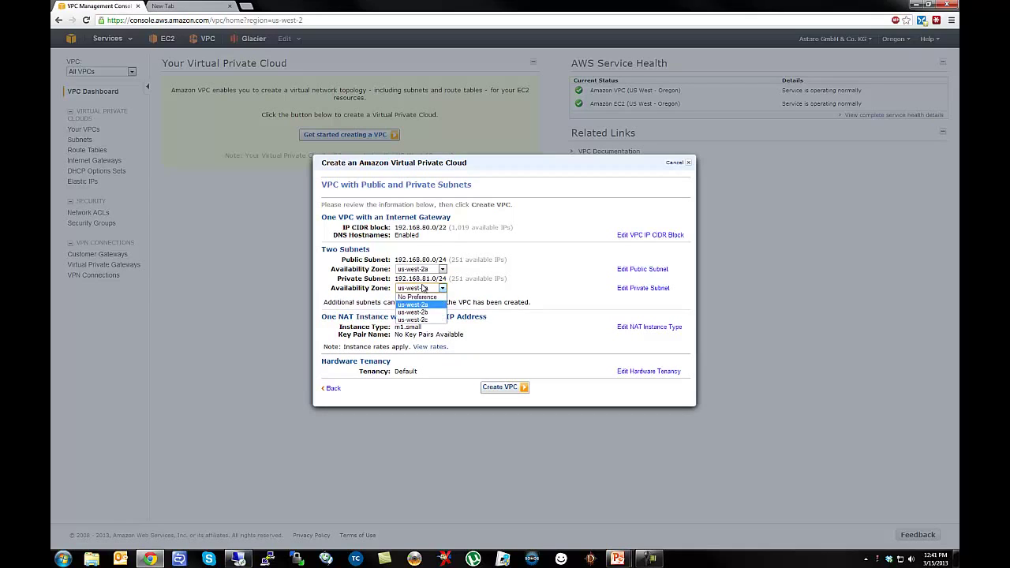
pyautogui.click(422, 313)
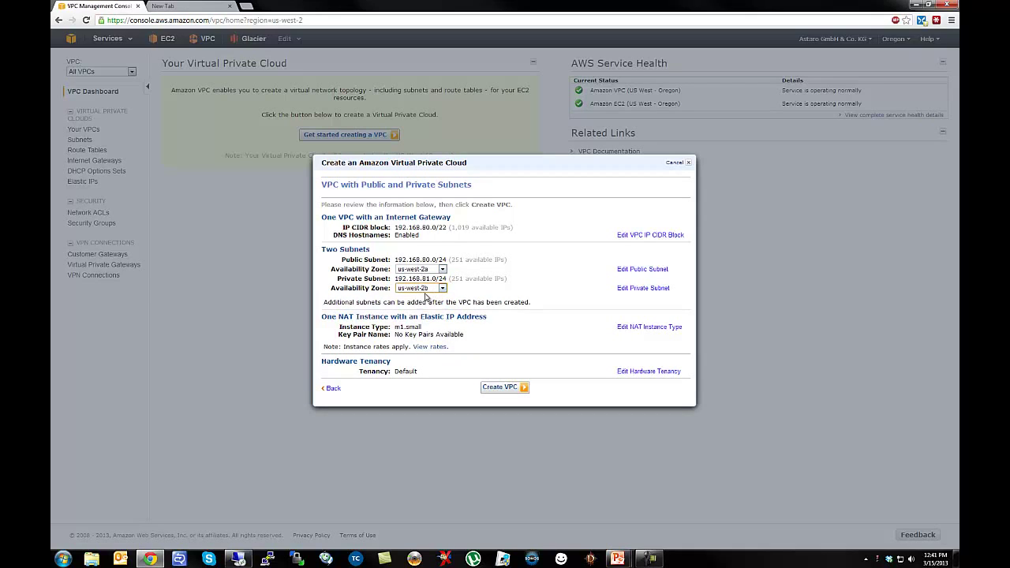
pyautogui.click(440, 289)
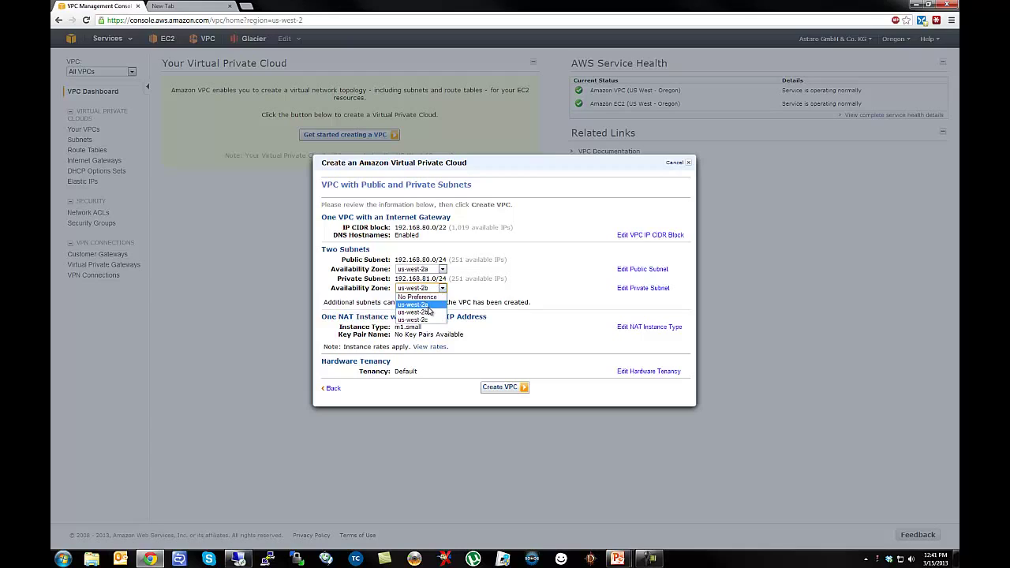
pyautogui.click(430, 308)
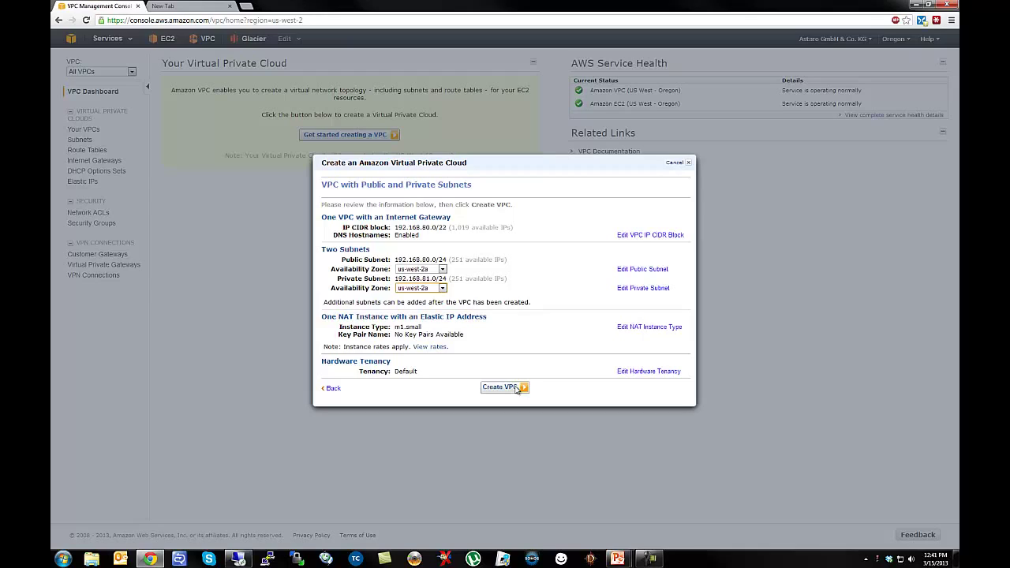
pyautogui.click(505, 388)
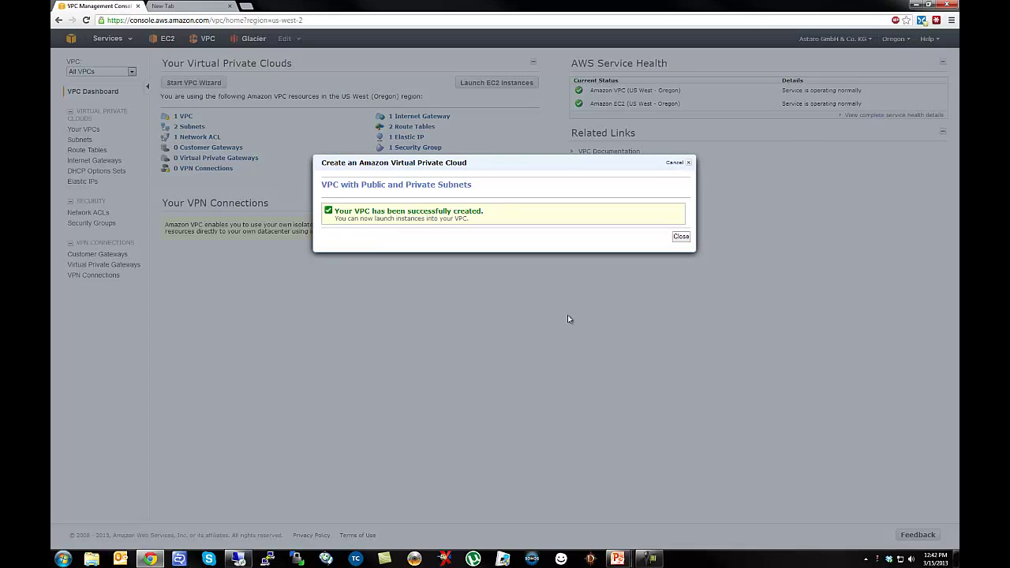
# Close the VPC creation success message to return to the VPC Dashboard.
pyautogui.click(682, 238)
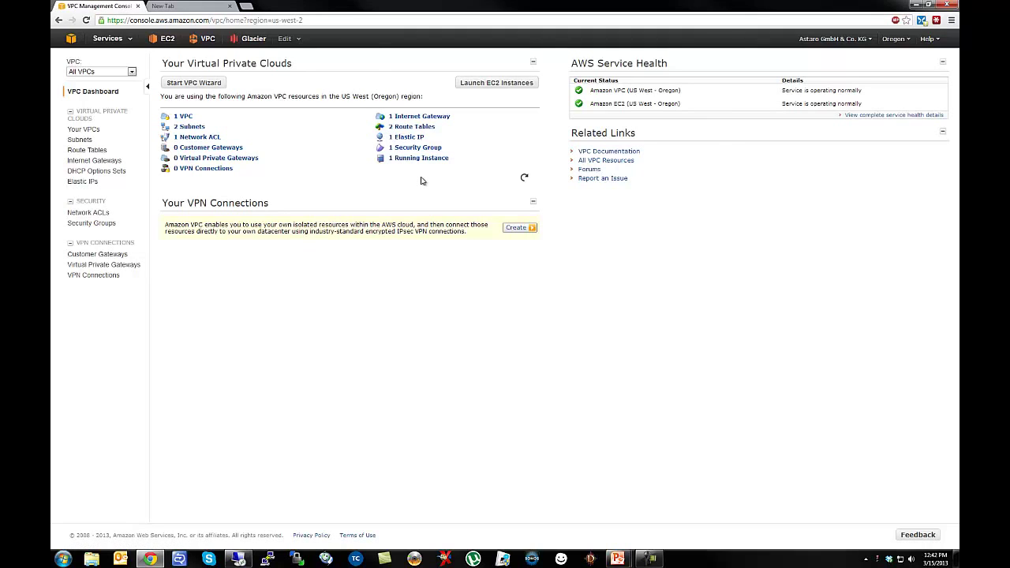
# Show the Subnets list with the Network ACL and Default Subnet columns hidden.
pyautogui.click(81, 141)
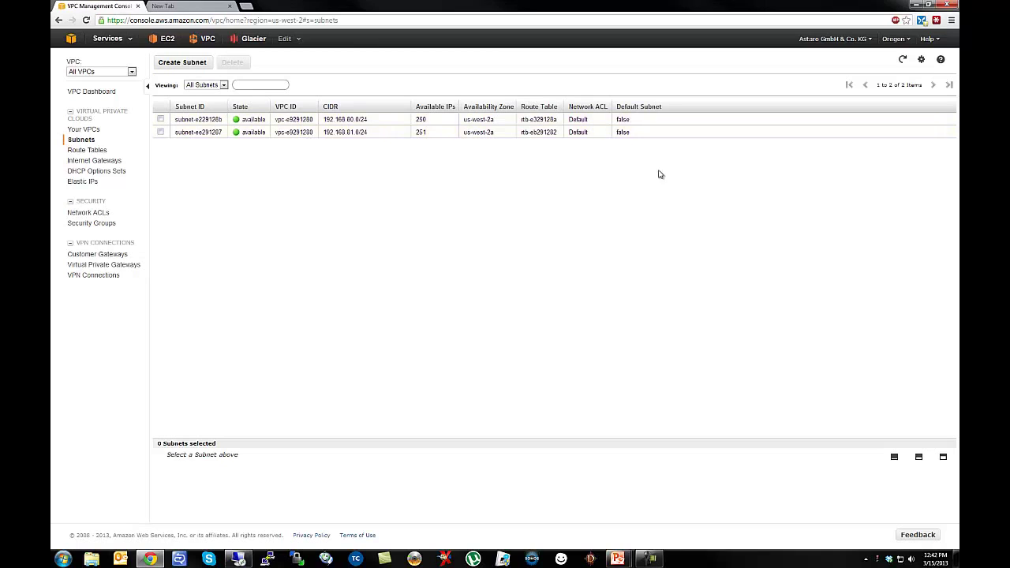
pyautogui.click(921, 60)
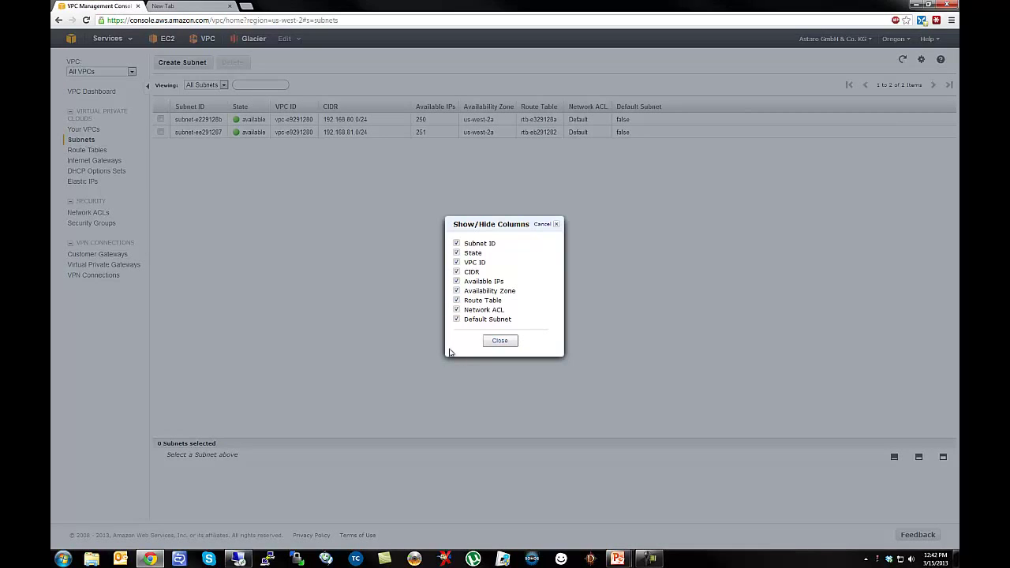
pyautogui.click(457, 310)
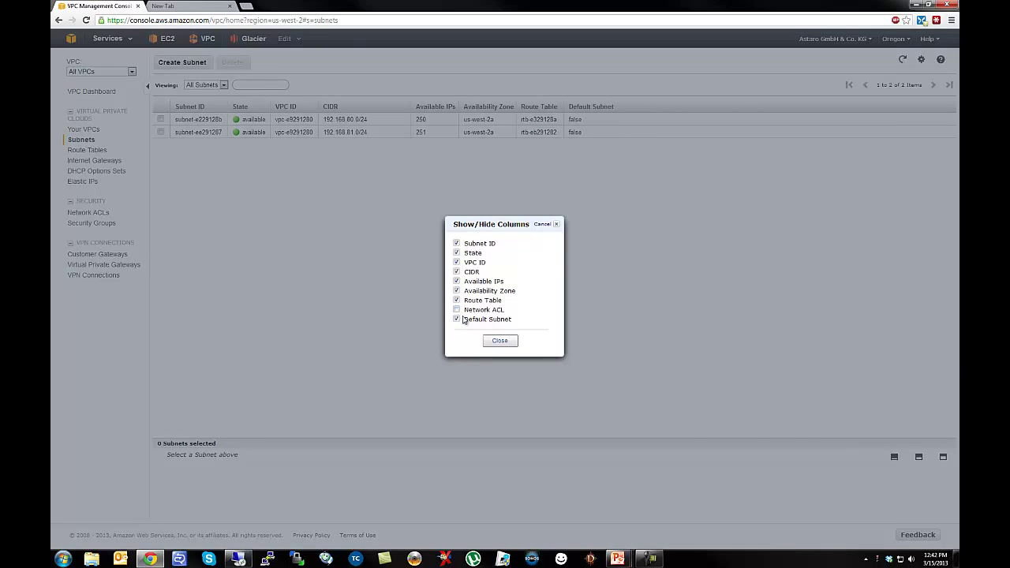
pyautogui.click(458, 320)
pyautogui.click(499, 341)
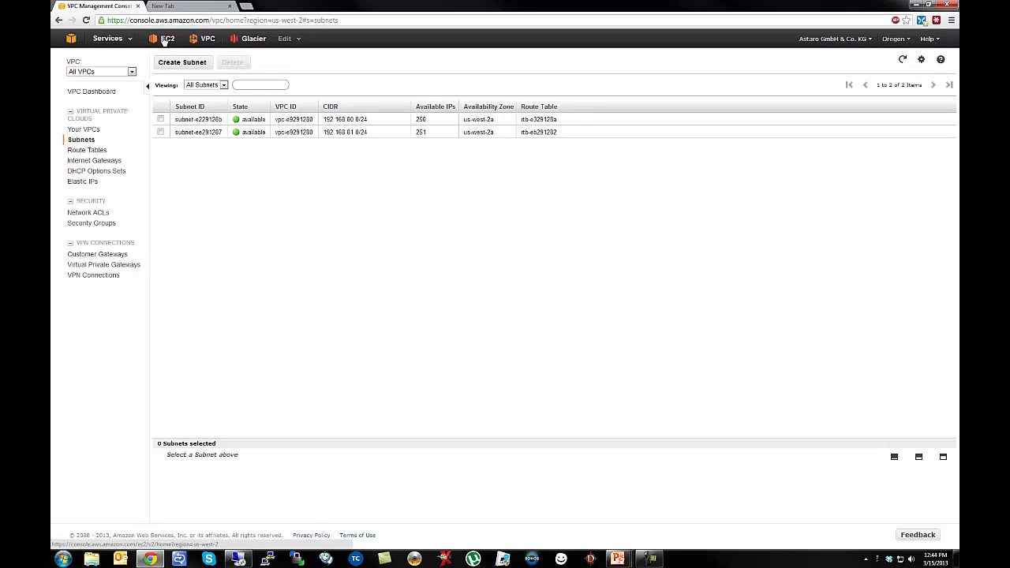
# Switch to the EC2 console and start launching a new instance.
pyautogui.click(164, 40)
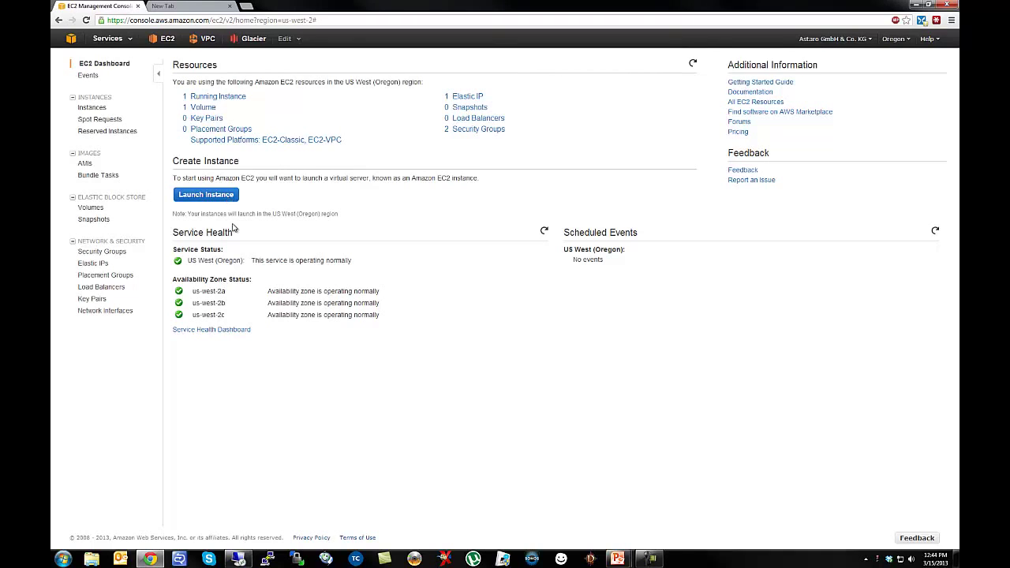
pyautogui.click(212, 198)
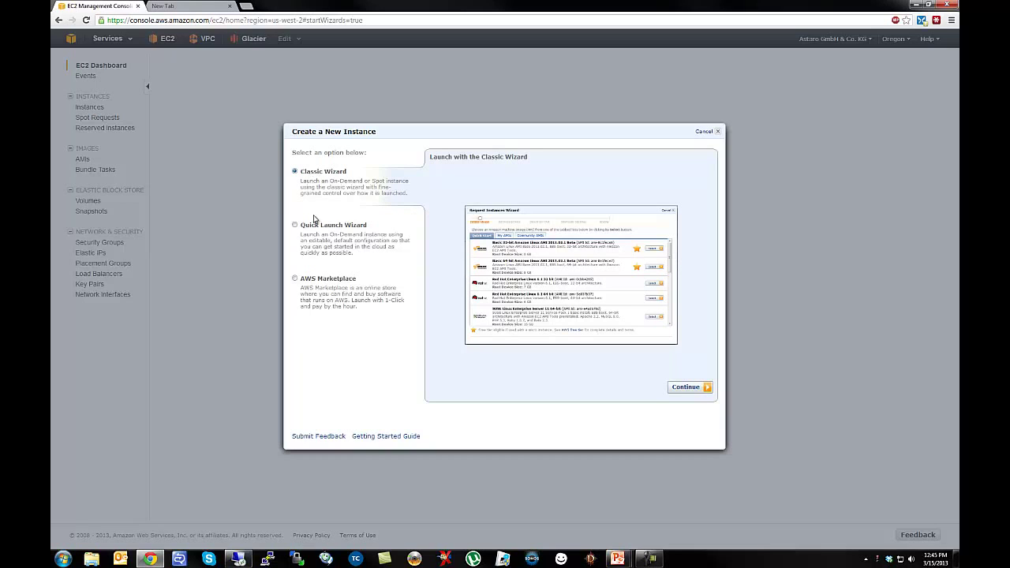
# In the Classic Wizard, search Community AMIs for 'sophos' and select the fourth result.
pyautogui.click(685, 386)
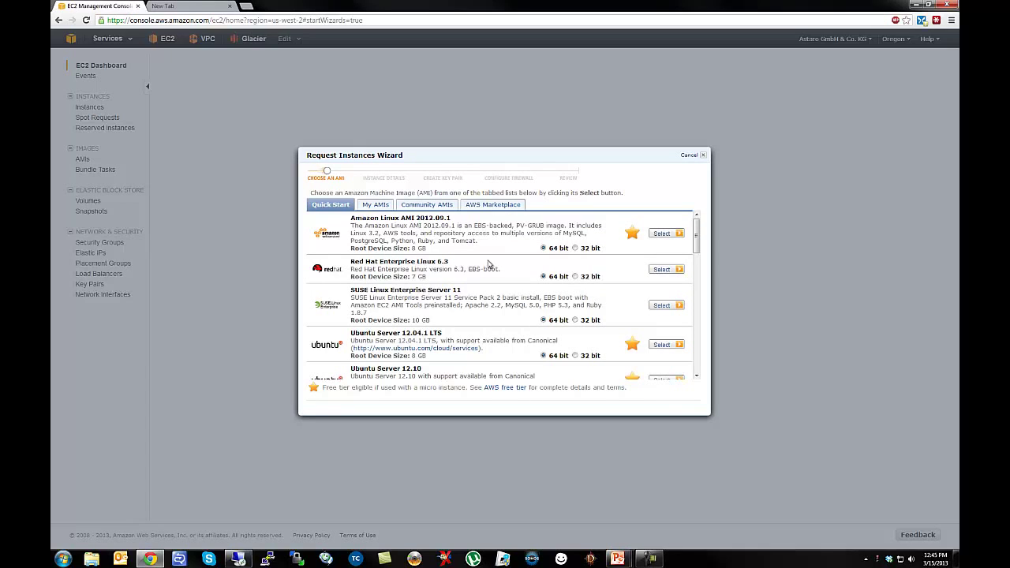
pyautogui.click(418, 210)
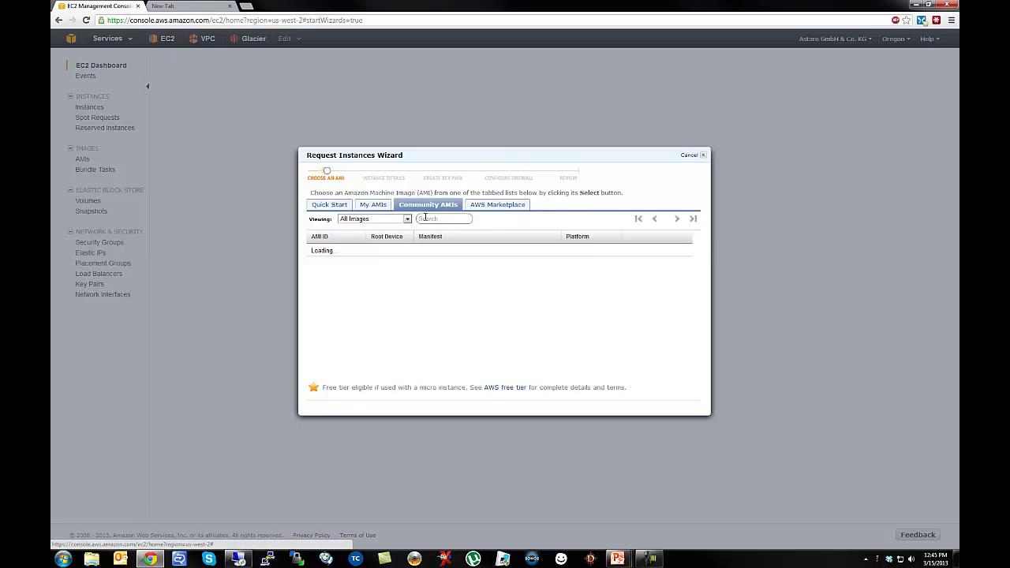
pyautogui.click(427, 219)
pyautogui.write('sophos')
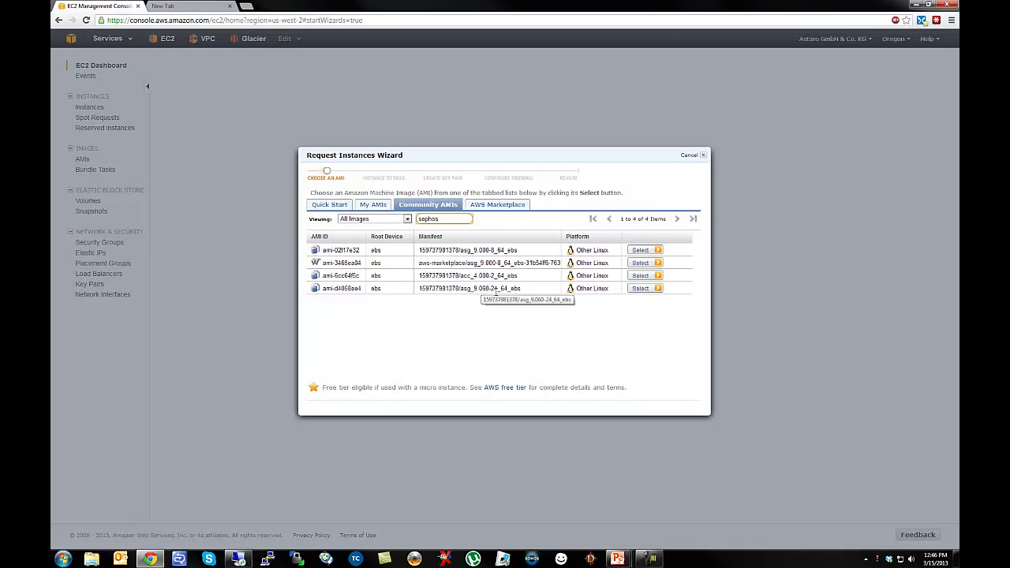
pyautogui.click(638, 291)
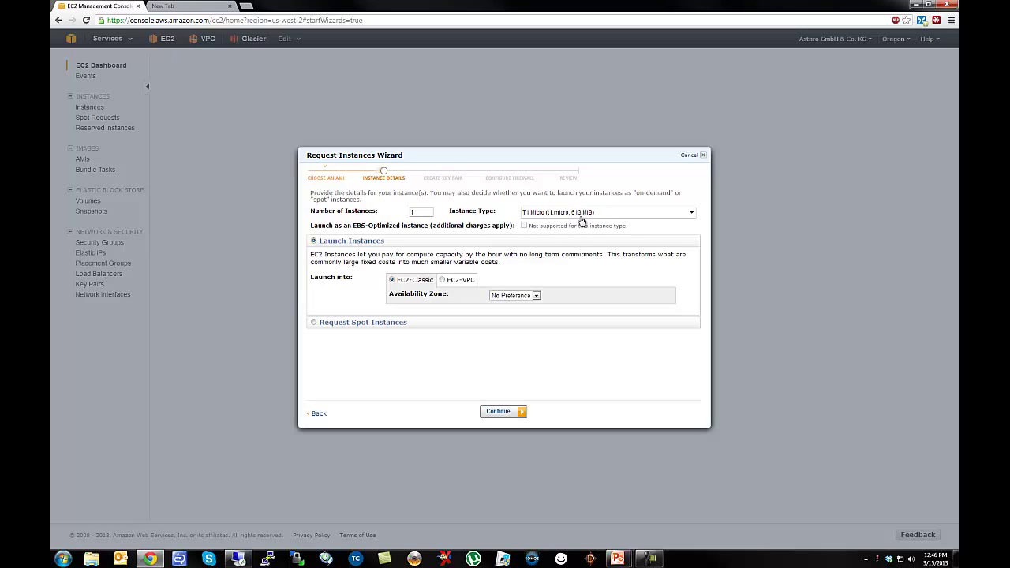
# Change the instance type from T1 Micro to M1 Medium (m1.medium).
pyautogui.click(580, 218)
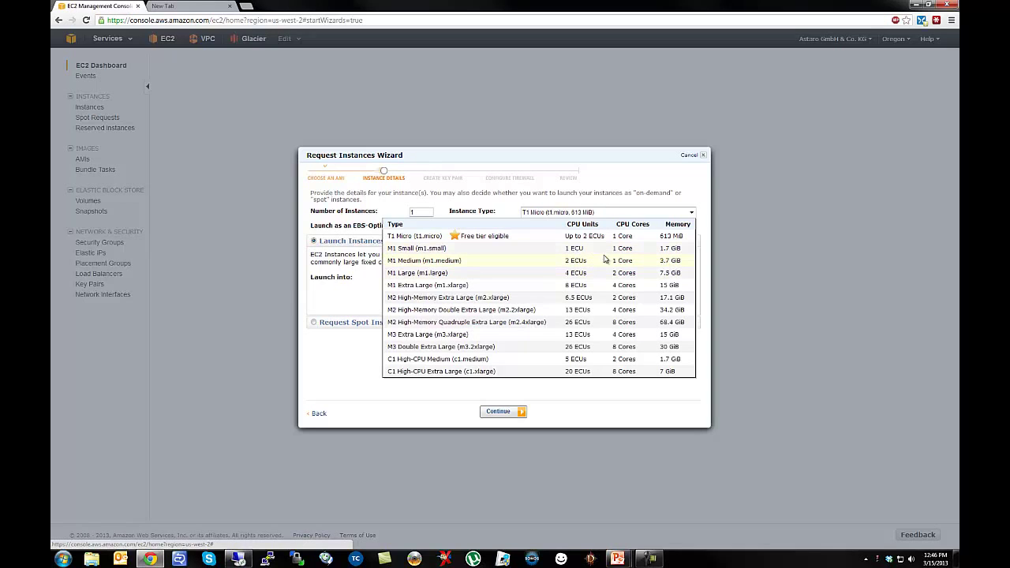
pyautogui.click(563, 267)
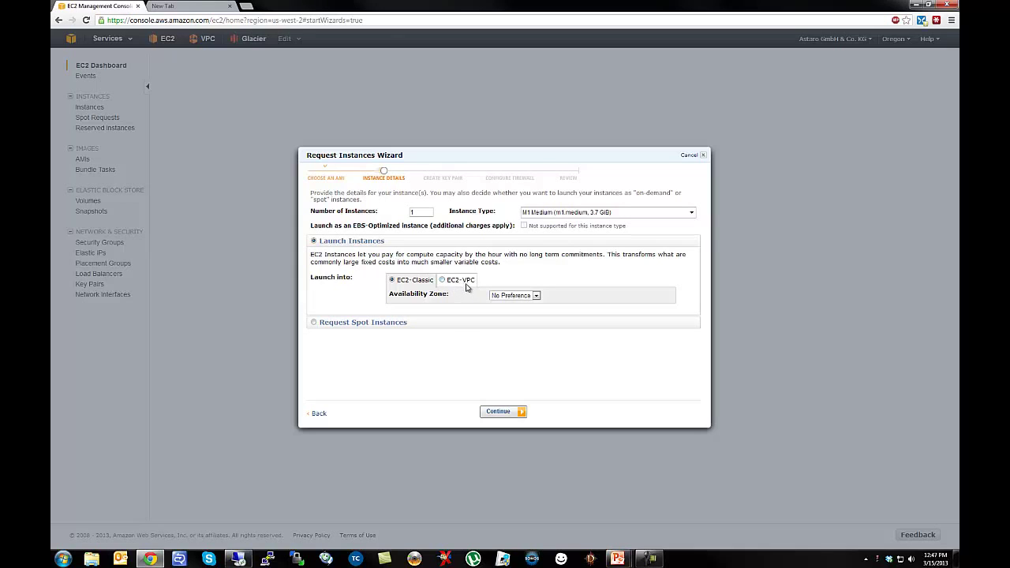
# Launch into EC2-VPC on subnet 192.168.80.0/24 and continue to advanced options.
pyautogui.click(443, 281)
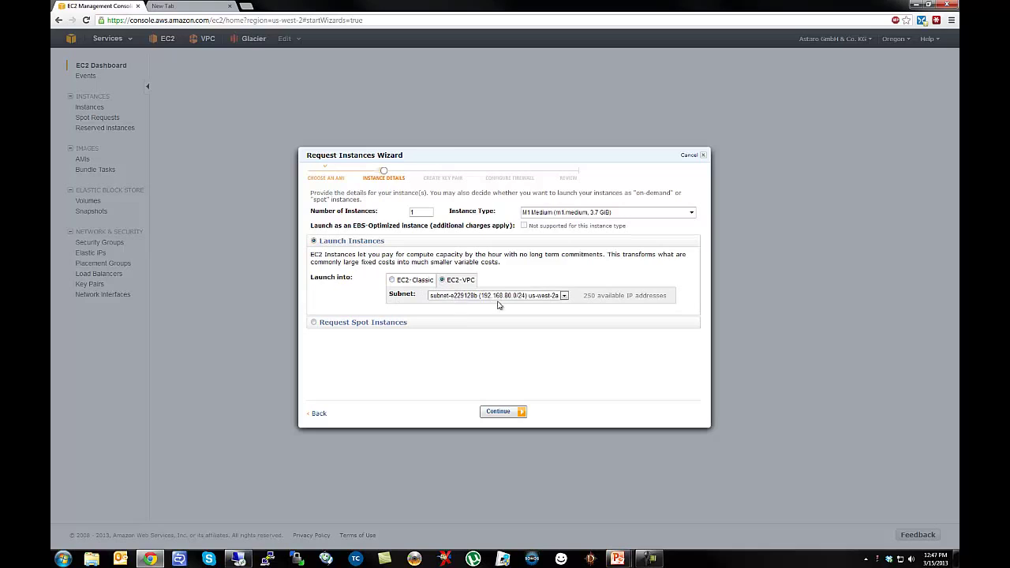
pyautogui.click(565, 296)
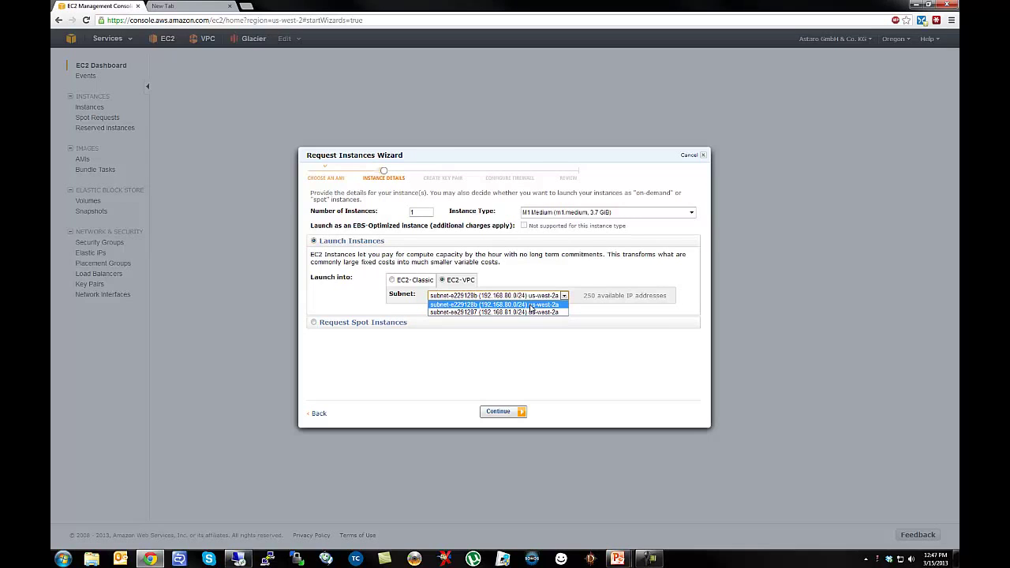
pyautogui.click(508, 305)
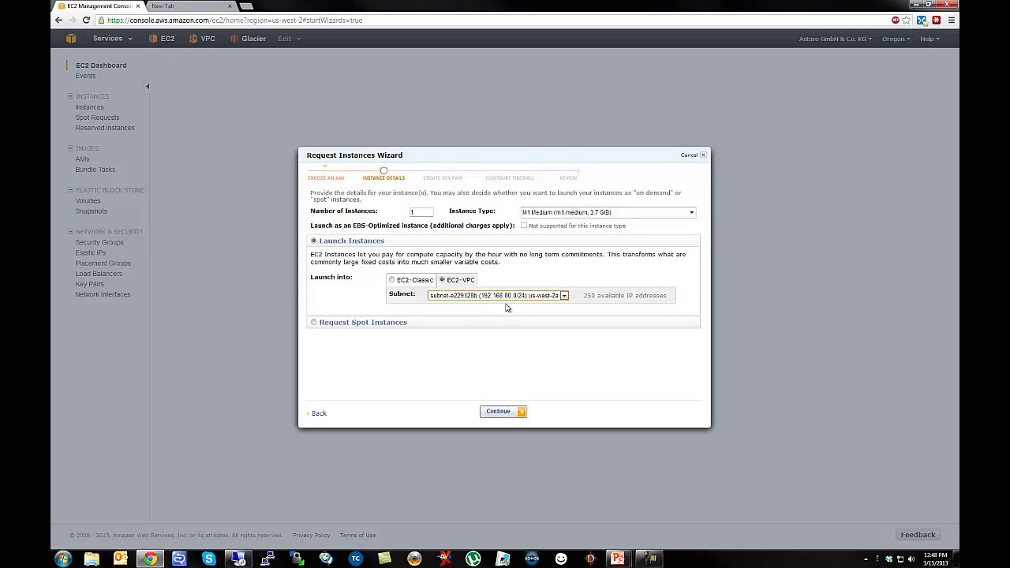
pyautogui.click(506, 418)
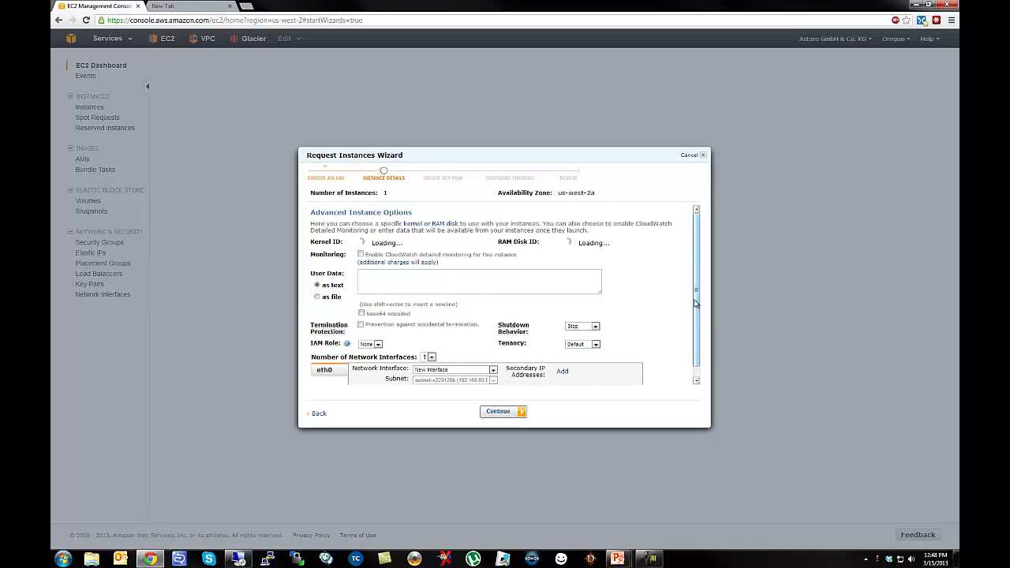
# Set eth0's private IP address to 192.168.80.5.
pyautogui.moveTo(697, 303); pyautogui.dragTo(697, 314)
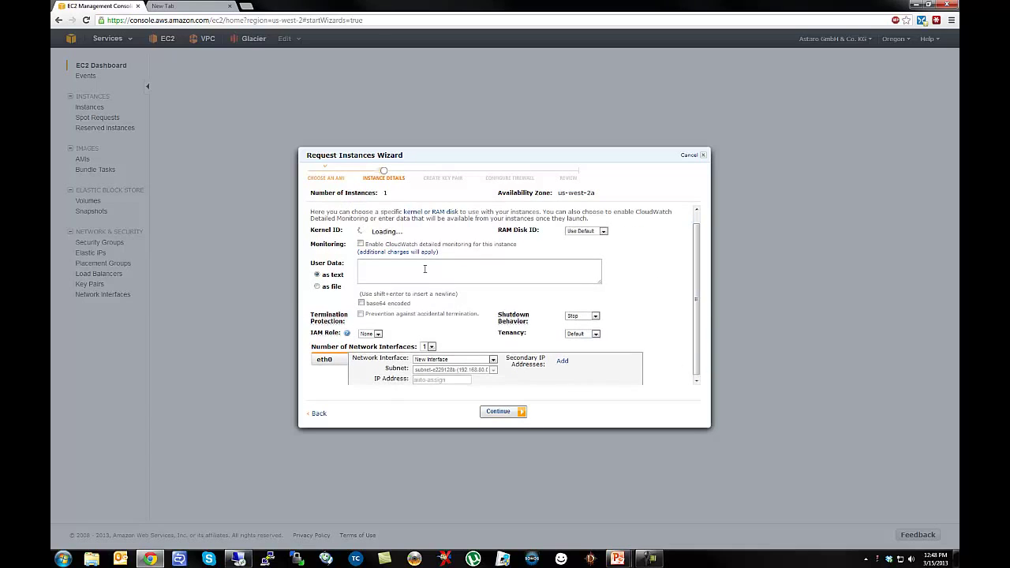
pyautogui.click(361, 271)
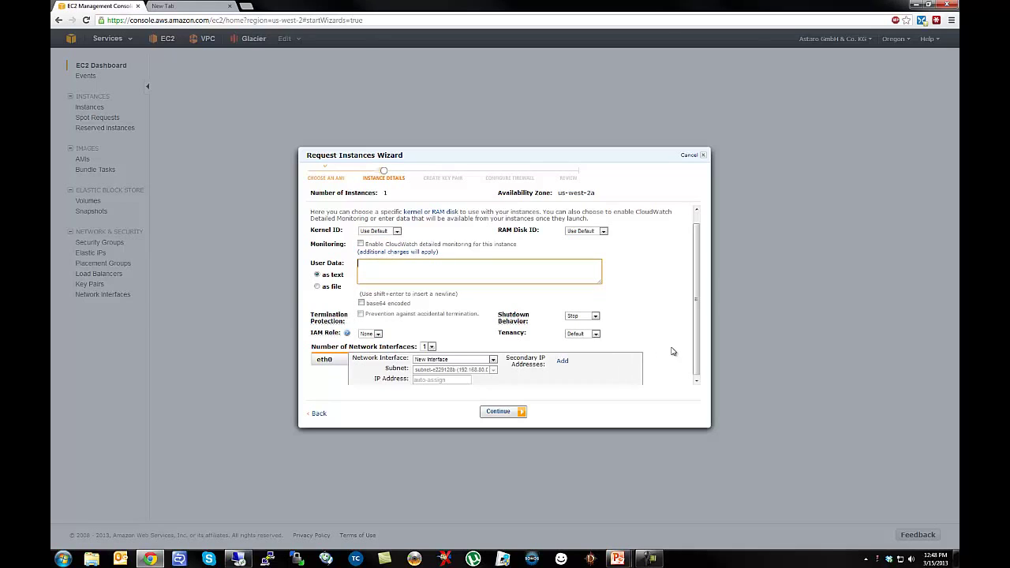
pyautogui.scroll(-1, 693, 352)
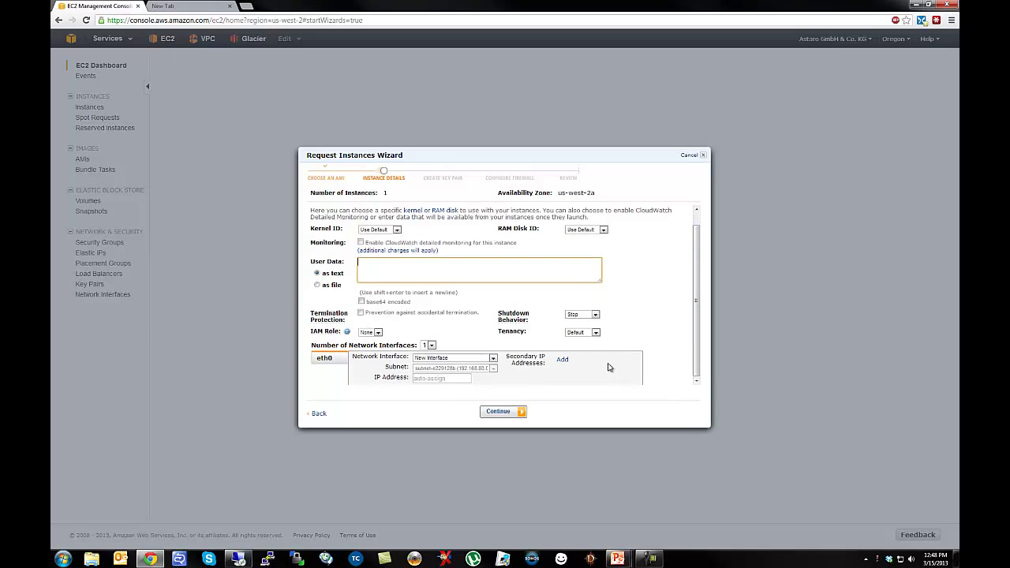
pyautogui.click(415, 379)
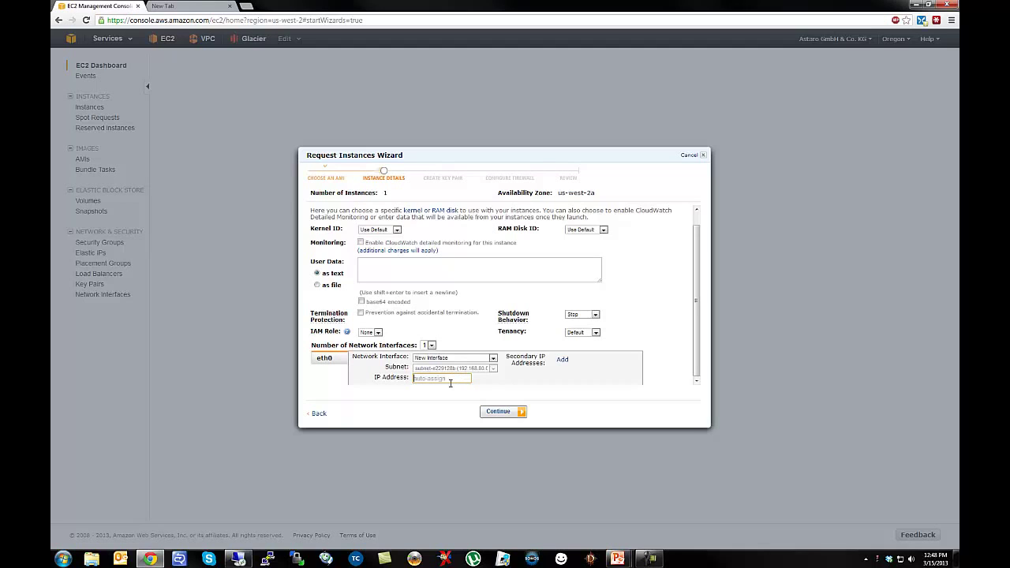
pyautogui.write('192.168.80.5')
# Add a second interface, eth1, in subnet 192.168.81.0/24 with IP 192.168.81.5.
pyautogui.click(430, 345)
pyautogui.click(427, 365)
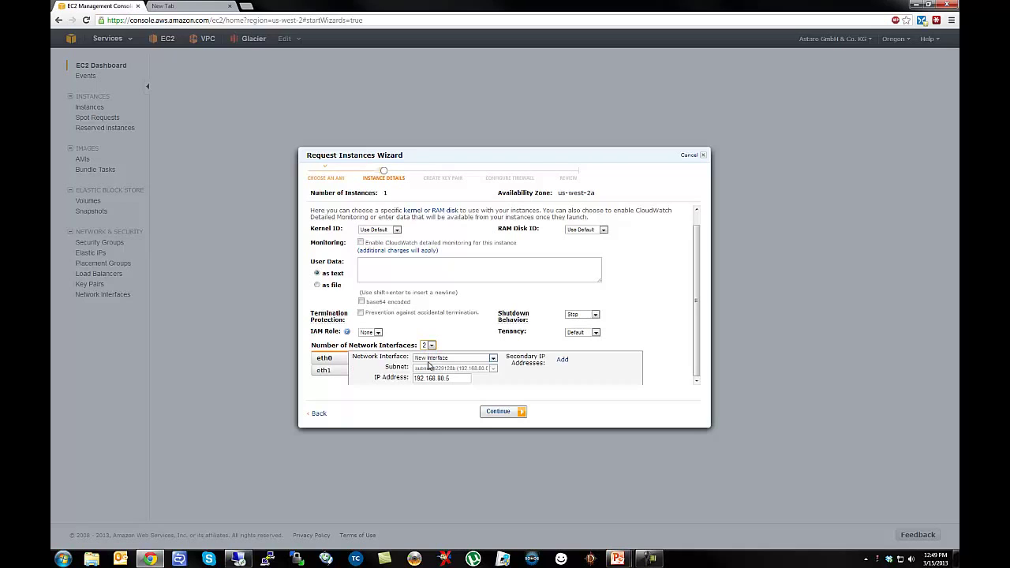
pyautogui.click(328, 375)
pyautogui.click(457, 369)
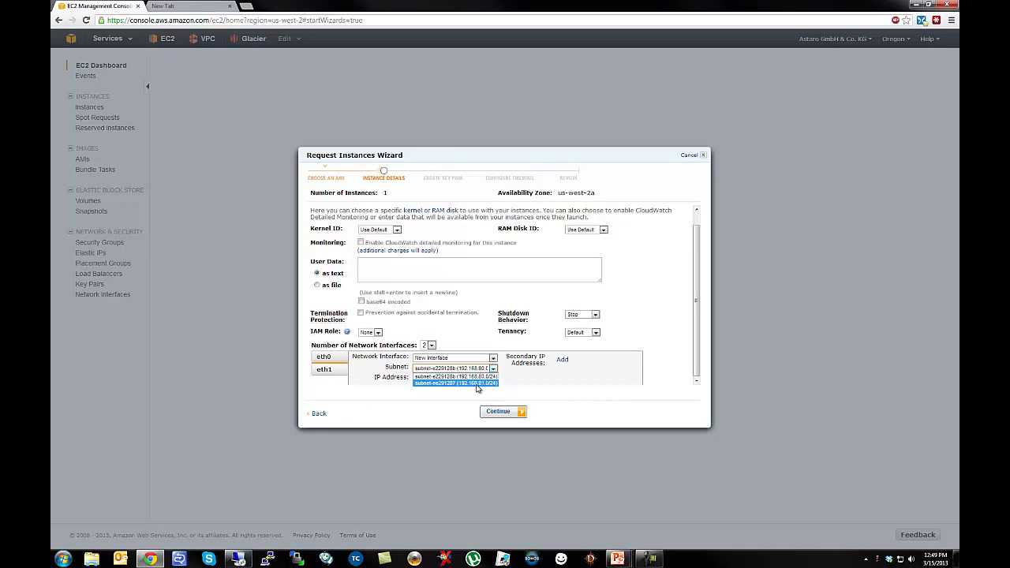
pyautogui.click(477, 384)
pyautogui.click(450, 379)
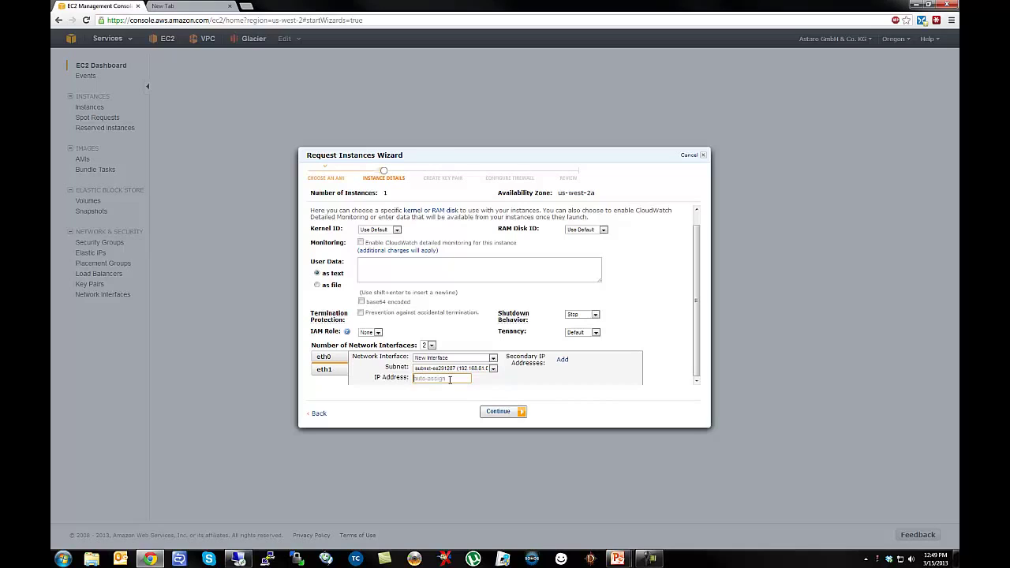
pyautogui.write('192.168.81.5')
pyautogui.click(498, 412)
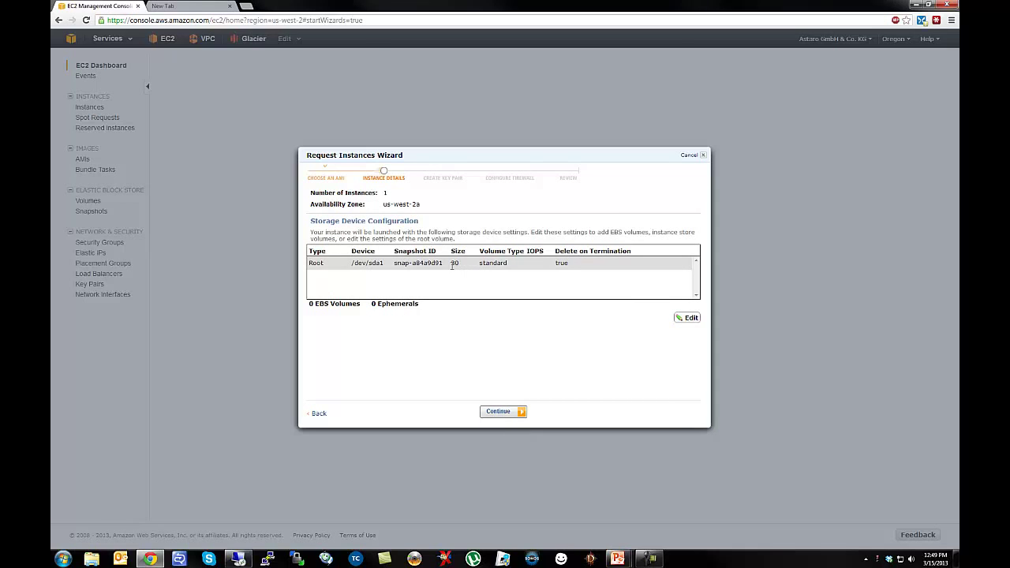
# Change the root volume size from 30 GB to 120 GB and save it.
pyautogui.click(692, 319)
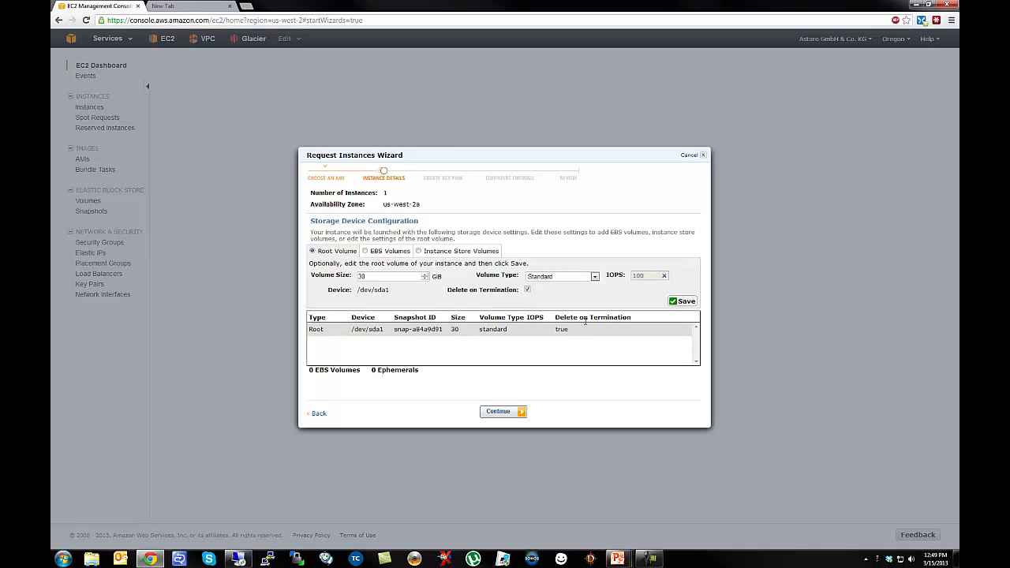
pyautogui.moveTo(380, 276); pyautogui.dragTo(358, 278)
pyautogui.write('120')
pyautogui.click(682, 301)
pyautogui.click(509, 413)
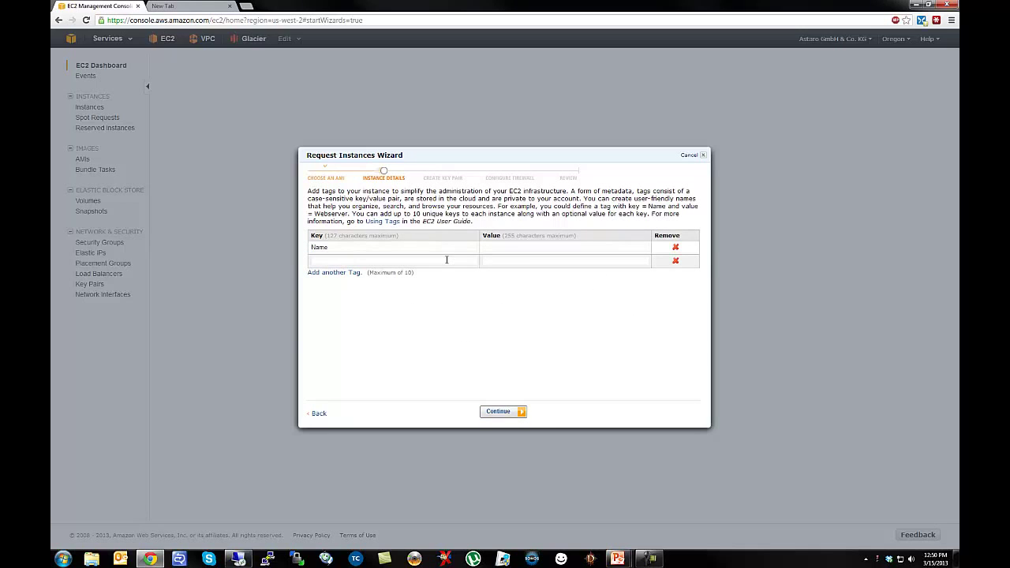
# Set the Name tag to 'VPC UTM' and add an Address Public tag of 192.168.80.5.
pyautogui.click(504, 246)
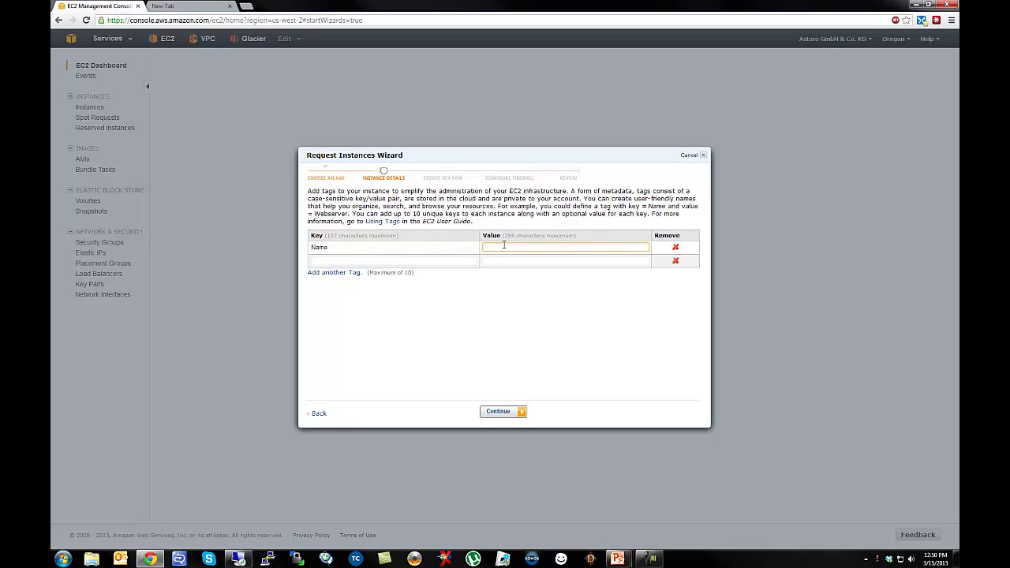
pyautogui.write('VPC UTM')
pyautogui.click(375, 262)
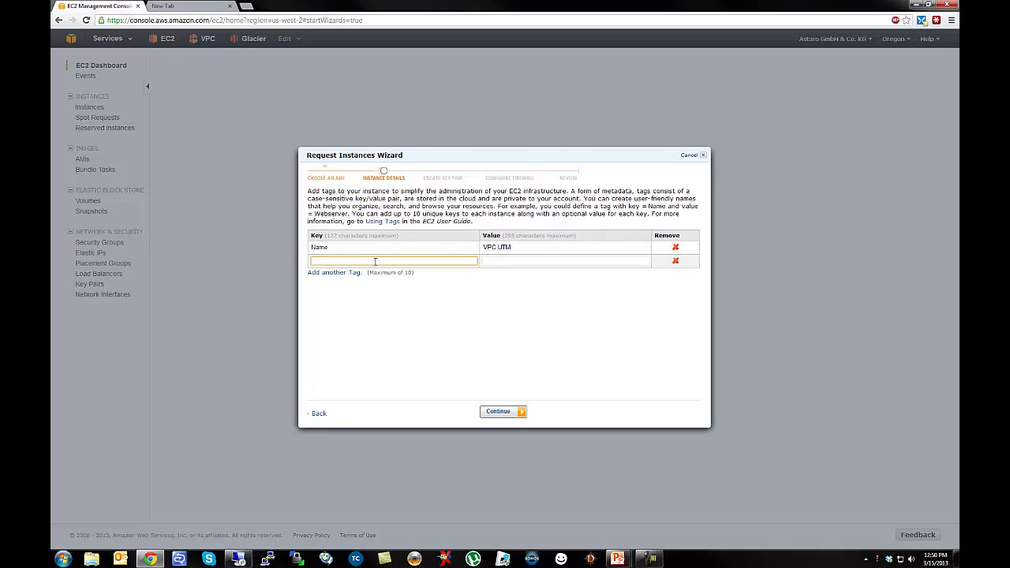
pyautogui.write('Address Public')
pyautogui.press('Tab')
pyautogui.write('192.168')
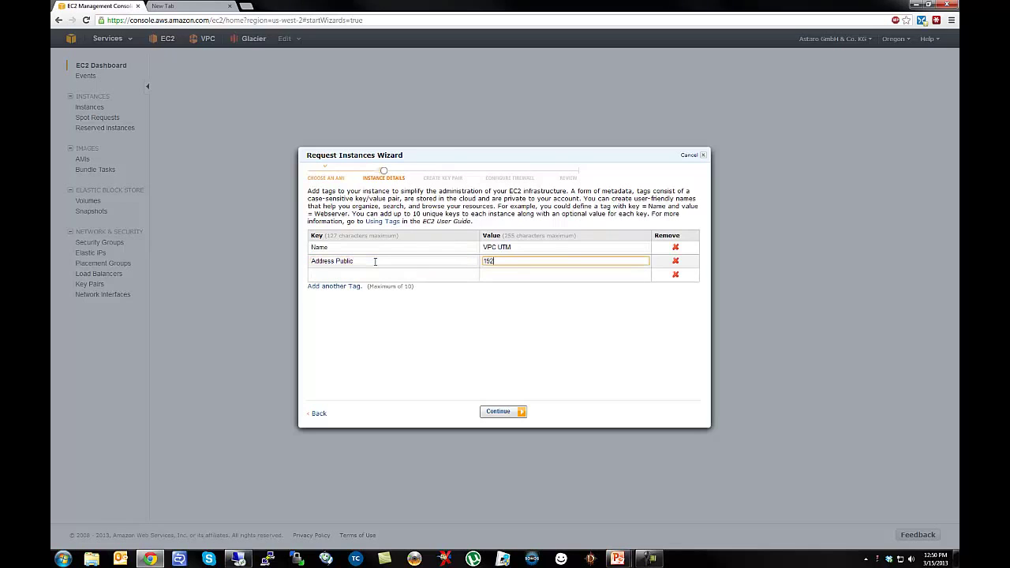
pyautogui.write('0.5')
# Add an Address Private tag with value 192.168.81.5.
pyautogui.click(367, 274)
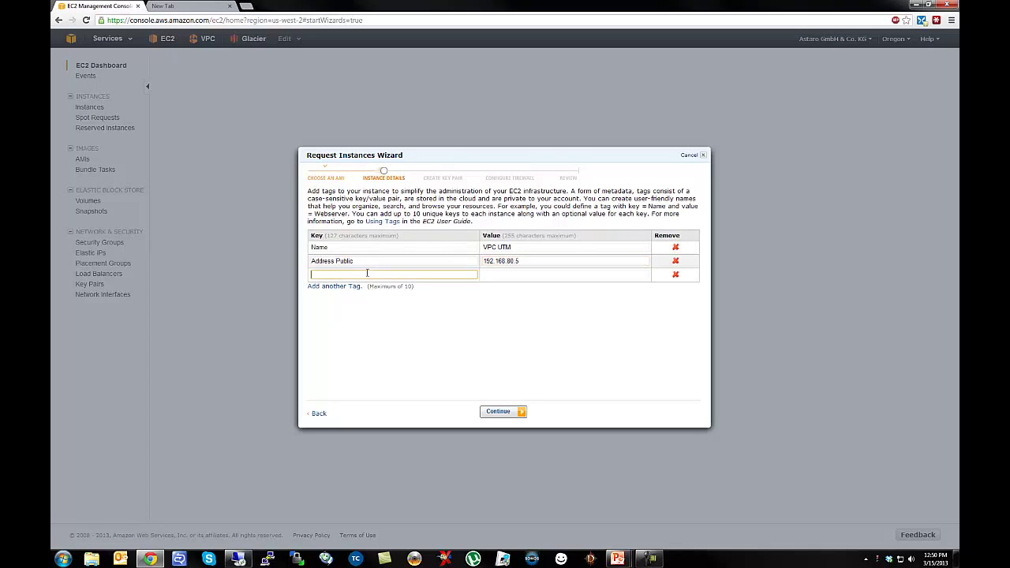
pyautogui.write('Address Private')
pyautogui.press('Tab')
pyautogui.write('192.168.')
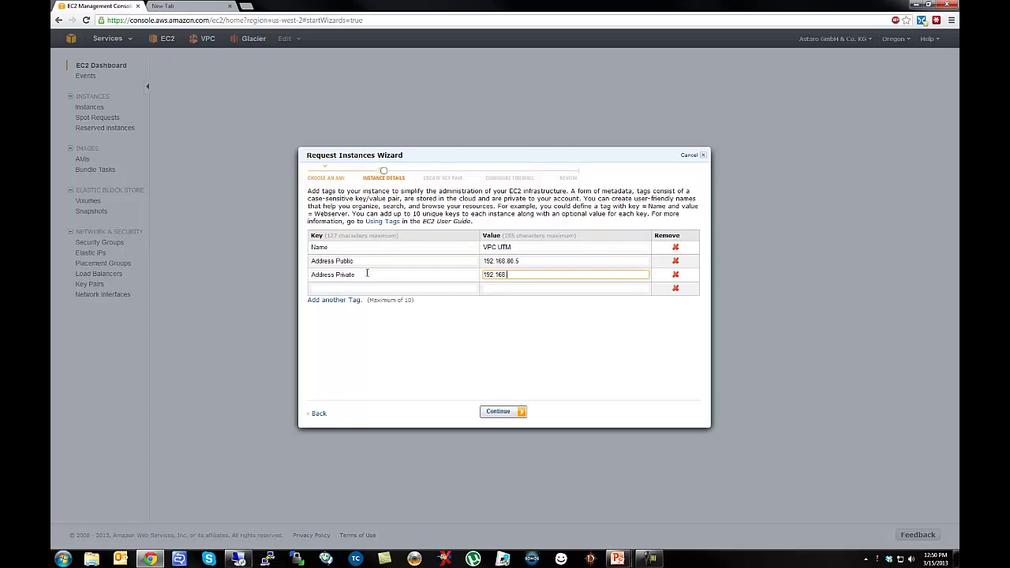
pyautogui.write('81.5')
pyautogui.click(351, 290)
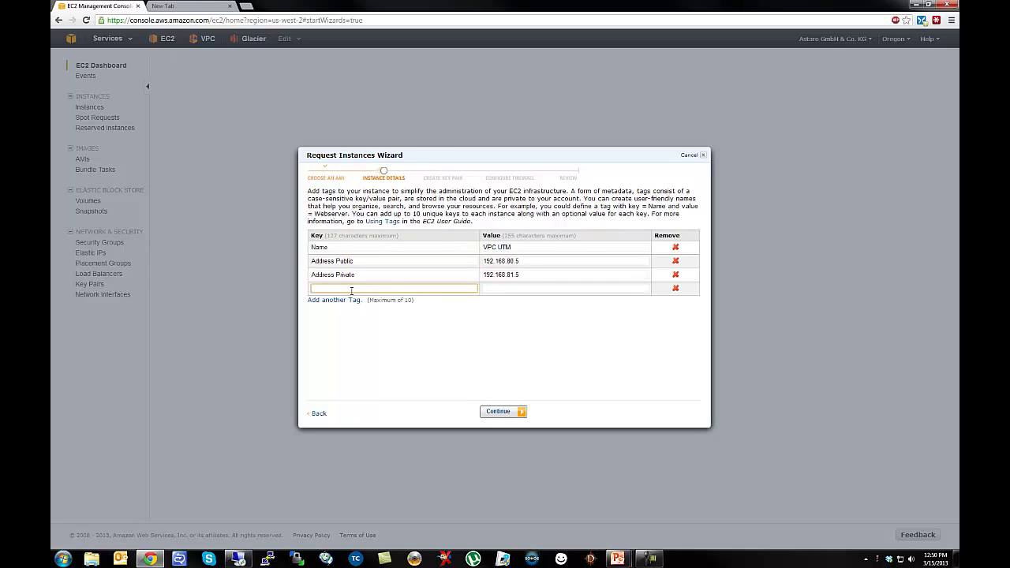
pyautogui.click(521, 413)
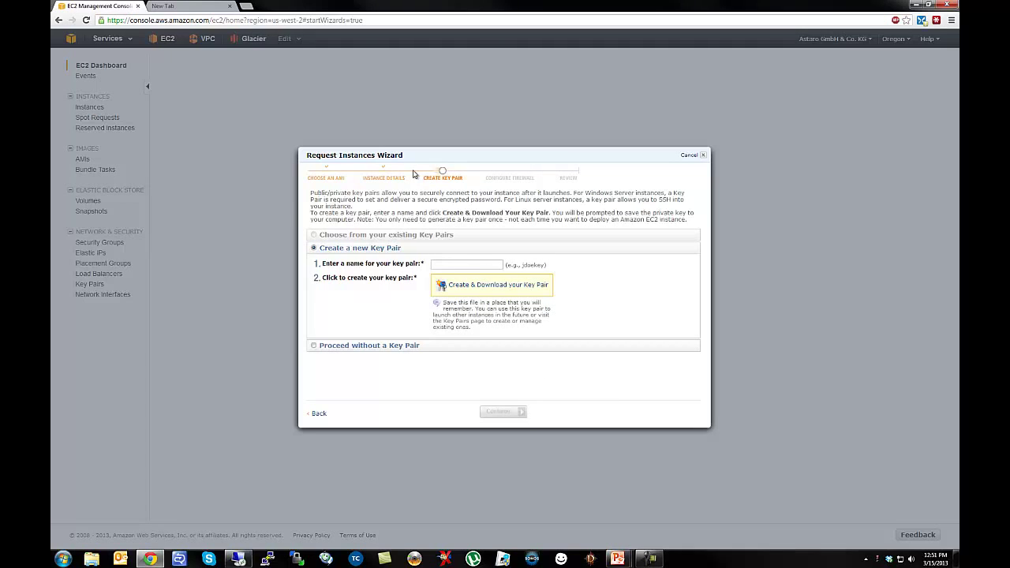
# Choose 'Proceed without a Key Pair' and continue to the firewall settings.
pyautogui.click(315, 349)
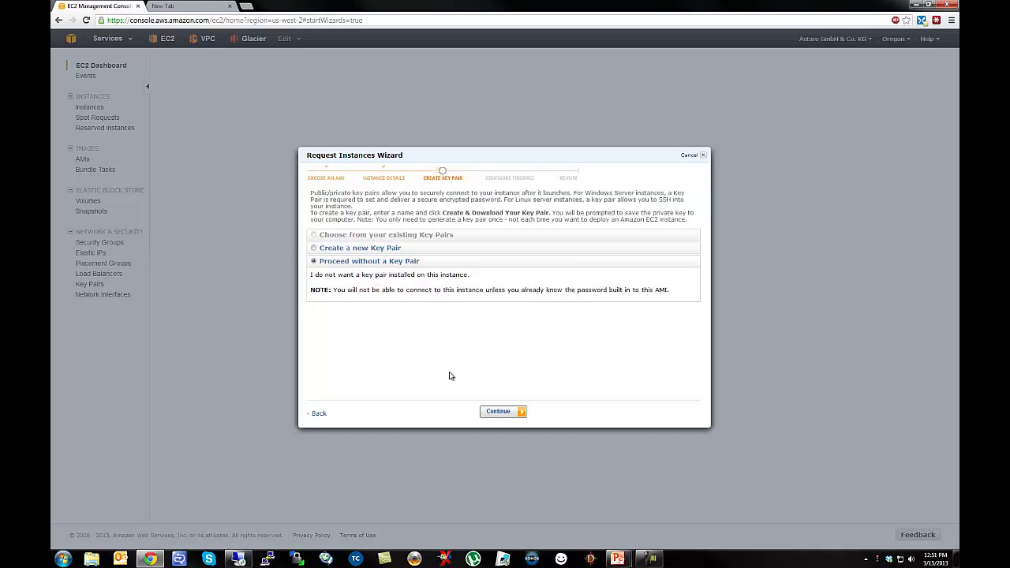
pyautogui.click(495, 416)
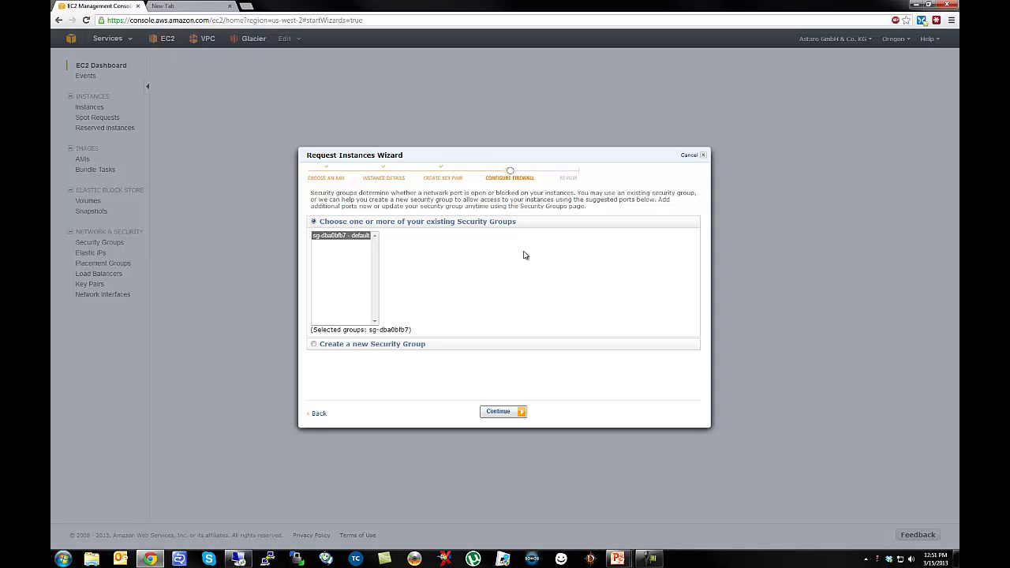
# Create a new security group named 'FullyOpen' with description 'All Traffic'.
pyautogui.click(314, 345)
pyautogui.click(393, 252)
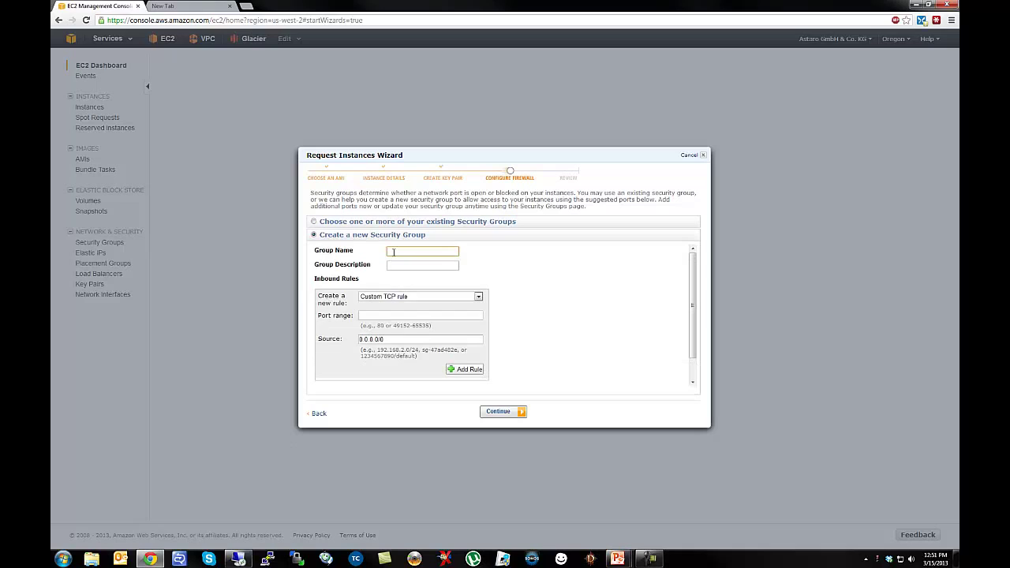
pyautogui.write('FullyOpen')
pyautogui.press('Tab')
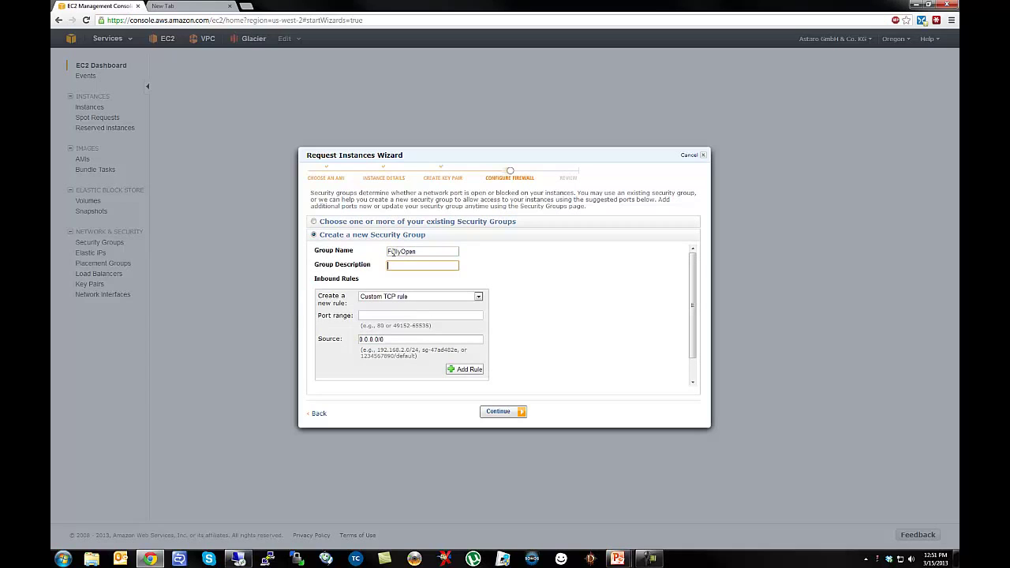
pyautogui.write('All Traffic')
# Add an All Traffic inbound rule from 0.0.0.0/0 to the FullyOpen group.
pyautogui.click(412, 297)
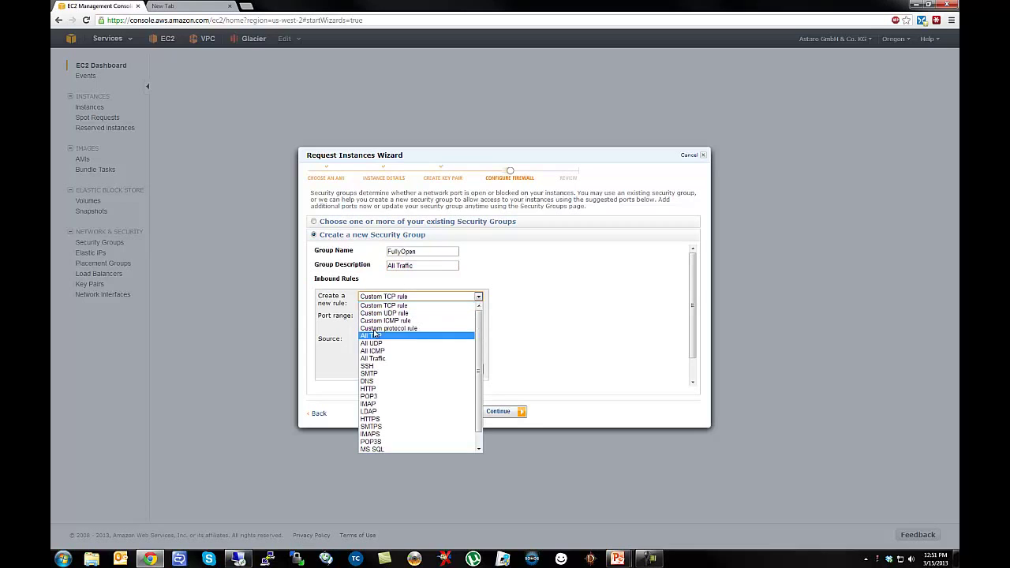
pyautogui.click(370, 360)
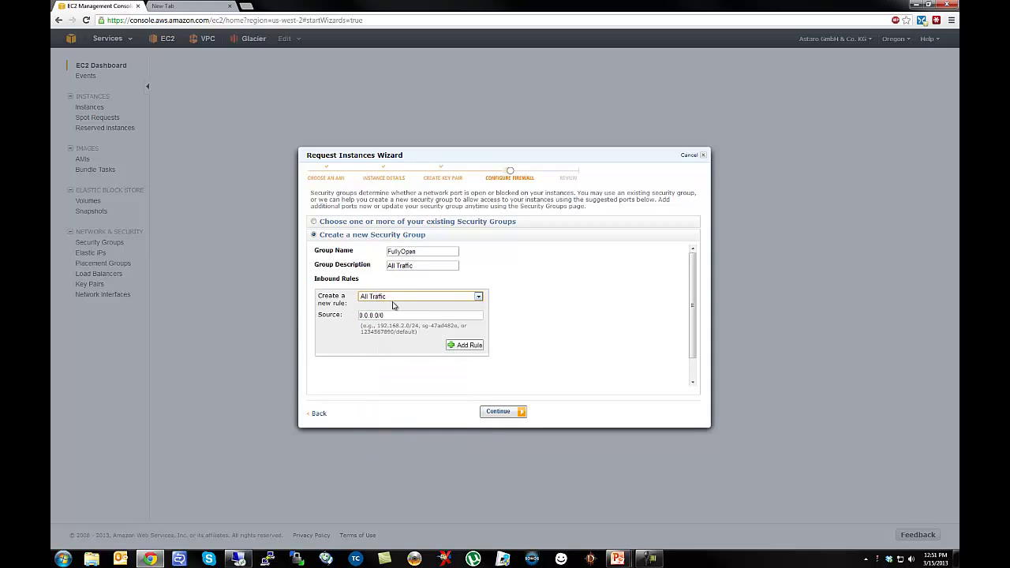
pyautogui.click(469, 347)
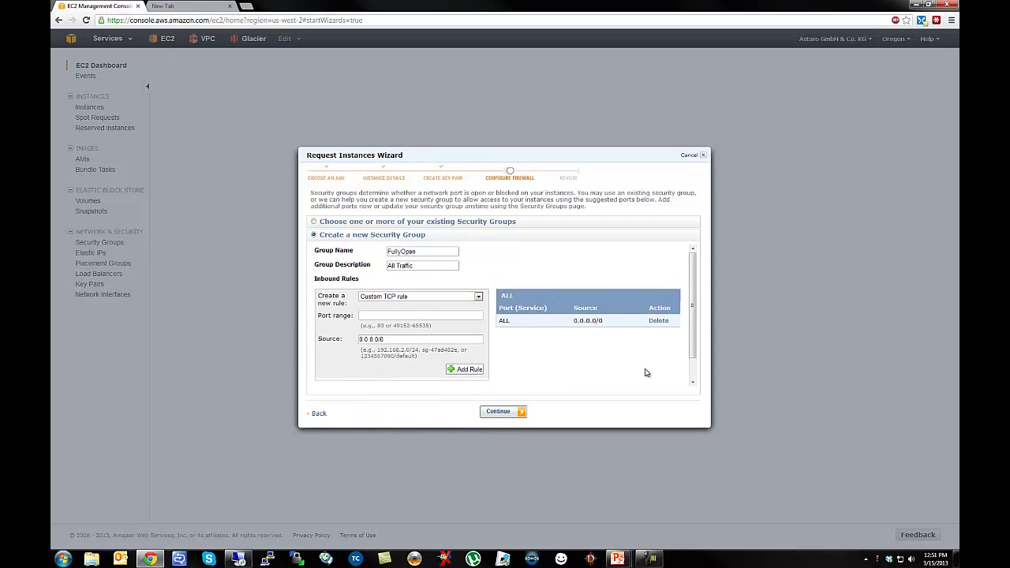
pyautogui.click(500, 412)
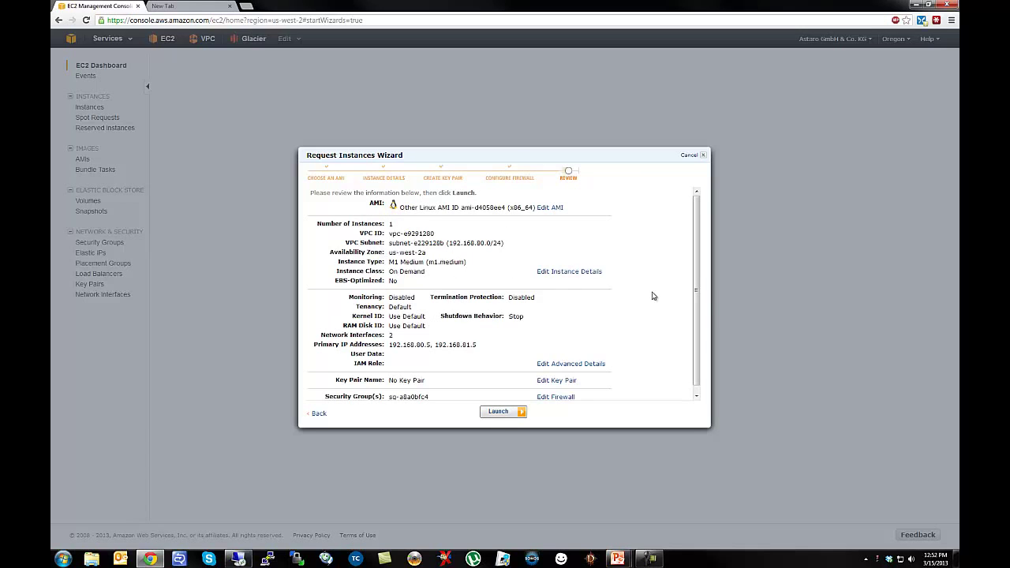
# Review the instance summary on the Review page and launch the instance.
pyautogui.scroll(-1, 698, 288)
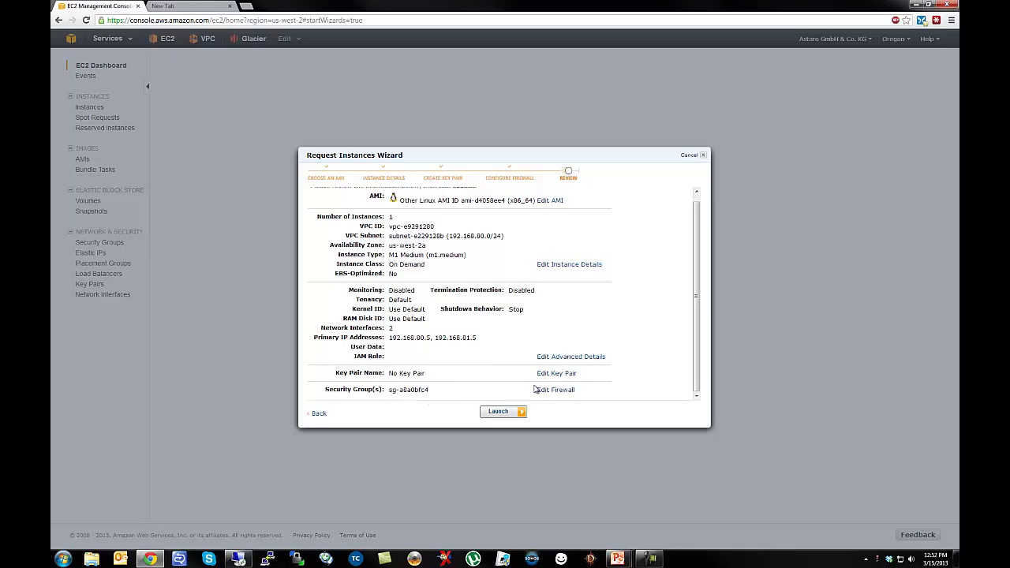
pyautogui.click(497, 412)
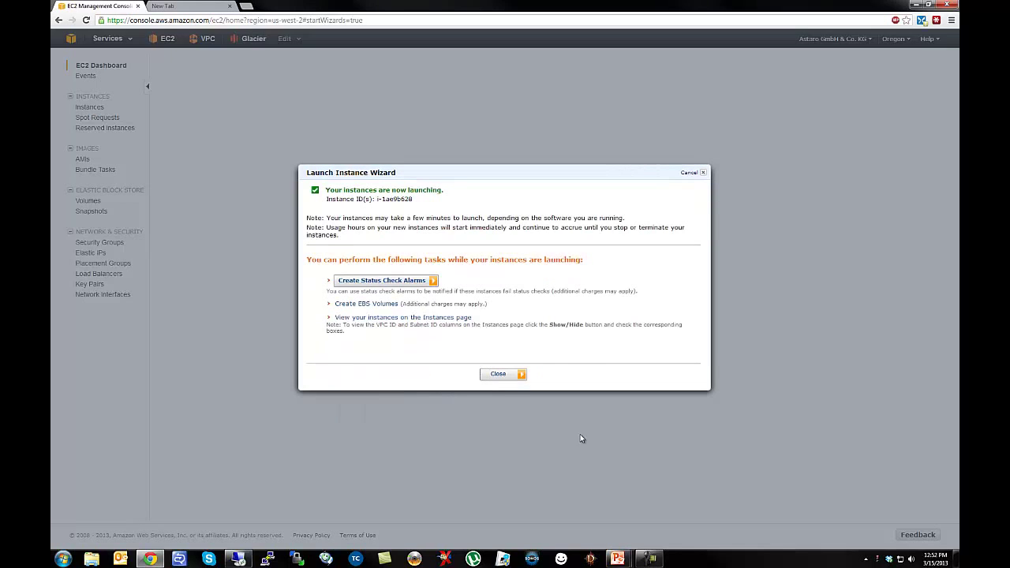
# Close the launch confirmation to return to the Instances list.
pyautogui.click(500, 376)
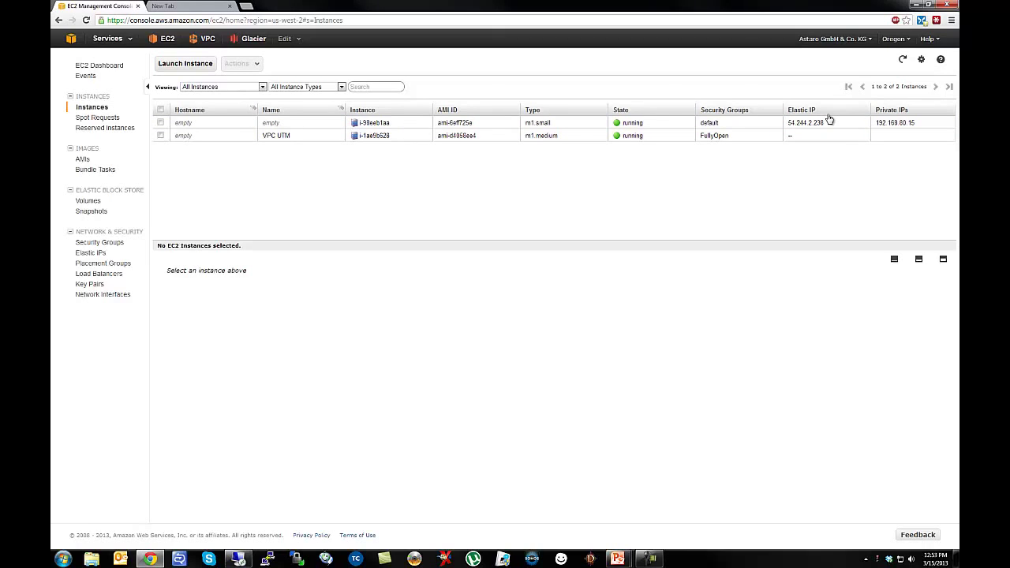
# Start a new Classic Wizard launch from the Quick Start Microsoft Windows Server 2008 Base AMI.
pyautogui.click(185, 64)
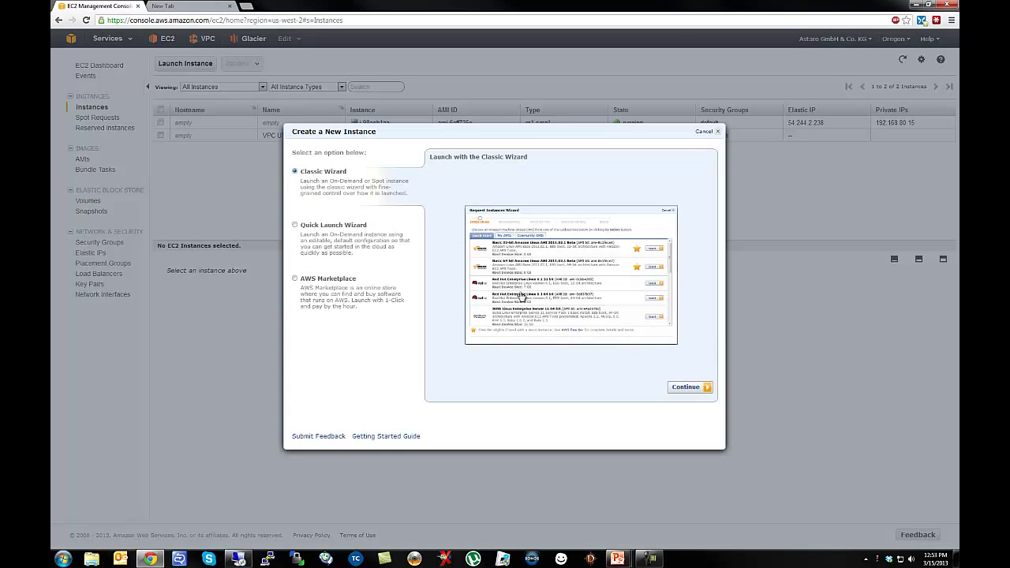
pyautogui.click(685, 388)
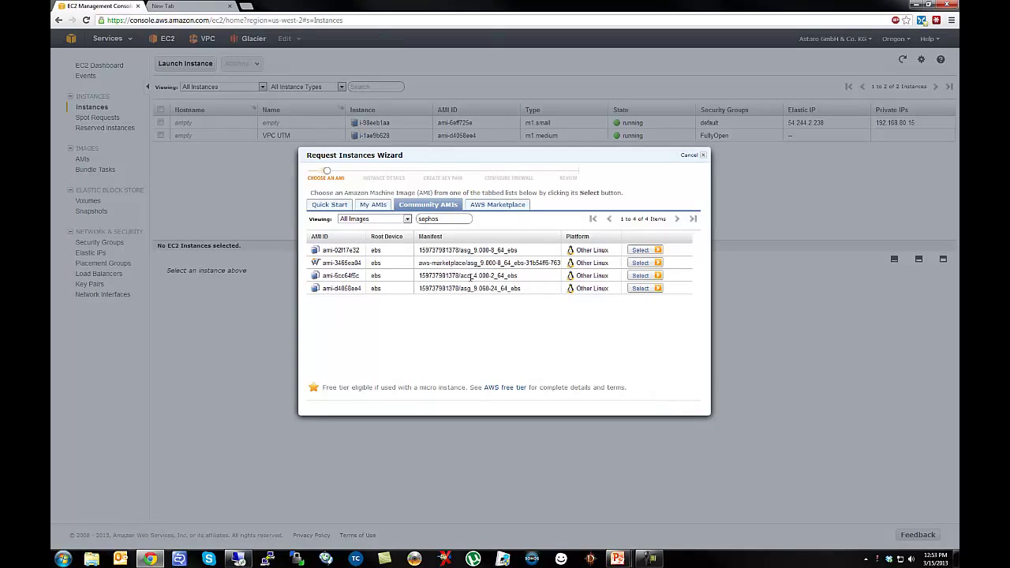
pyautogui.click(327, 207)
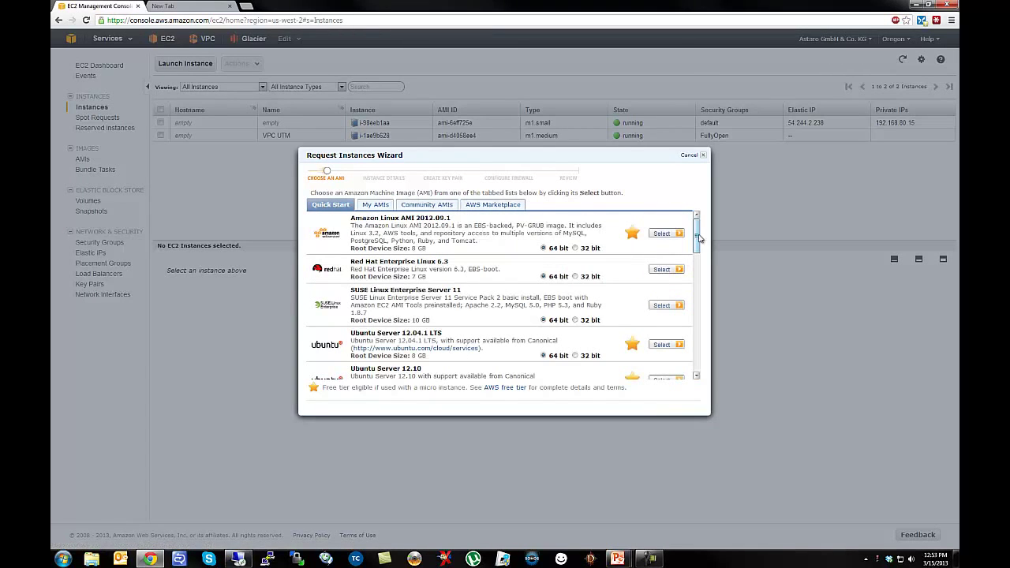
pyautogui.moveTo(700, 238); pyautogui.dragTo(698, 277)
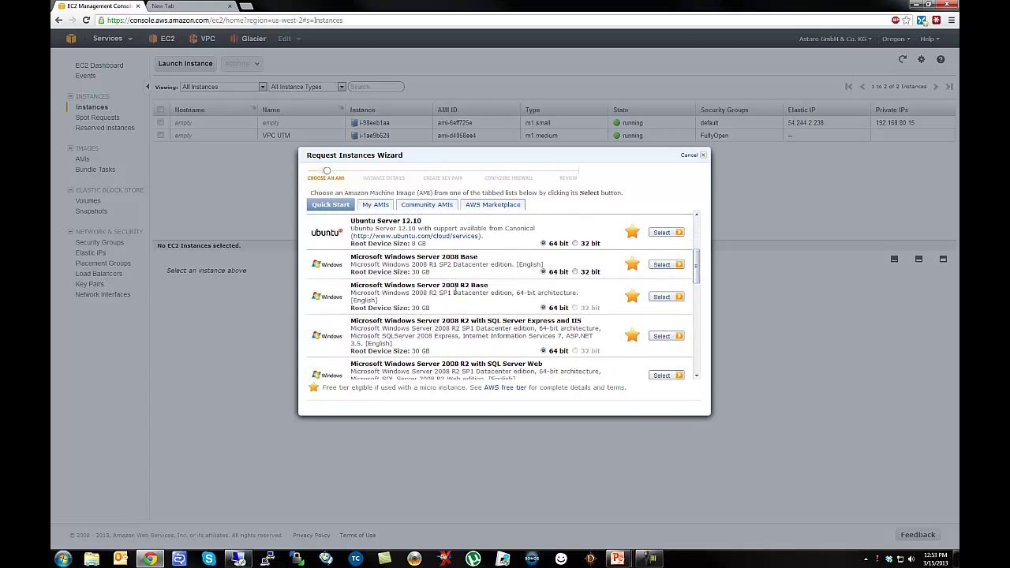
pyautogui.click(668, 265)
pyautogui.click(532, 212)
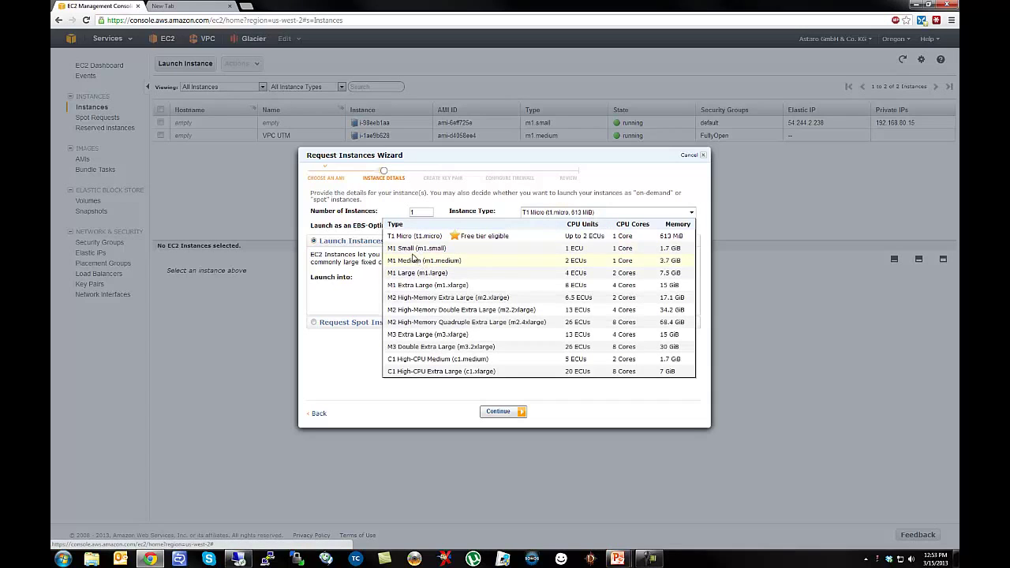
# Set instance type M1 Small and subnet subnet-ea291287 (192.168.81.0/24).
pyautogui.click(425, 251)
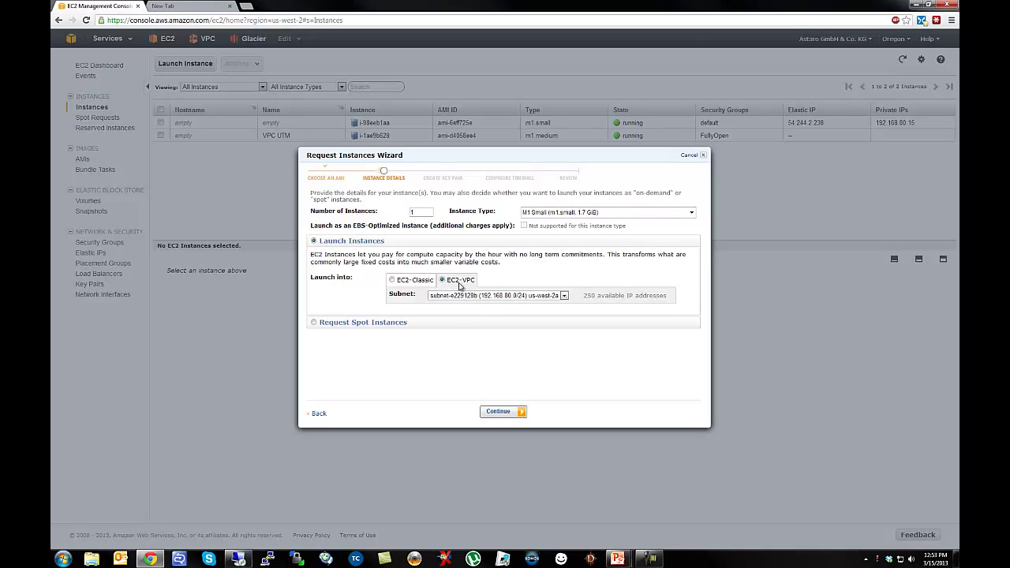
pyautogui.click(534, 297)
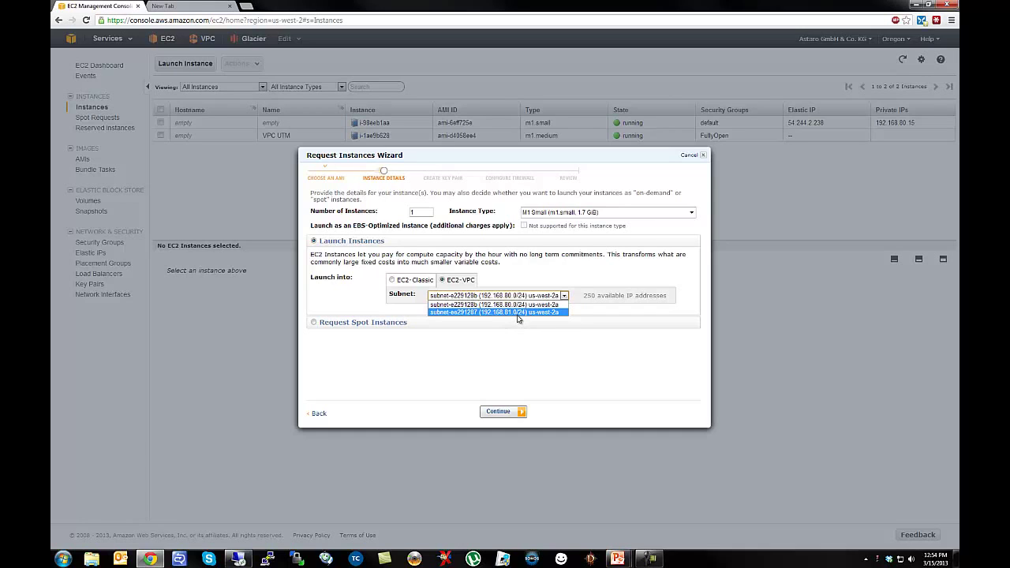
pyautogui.click(515, 313)
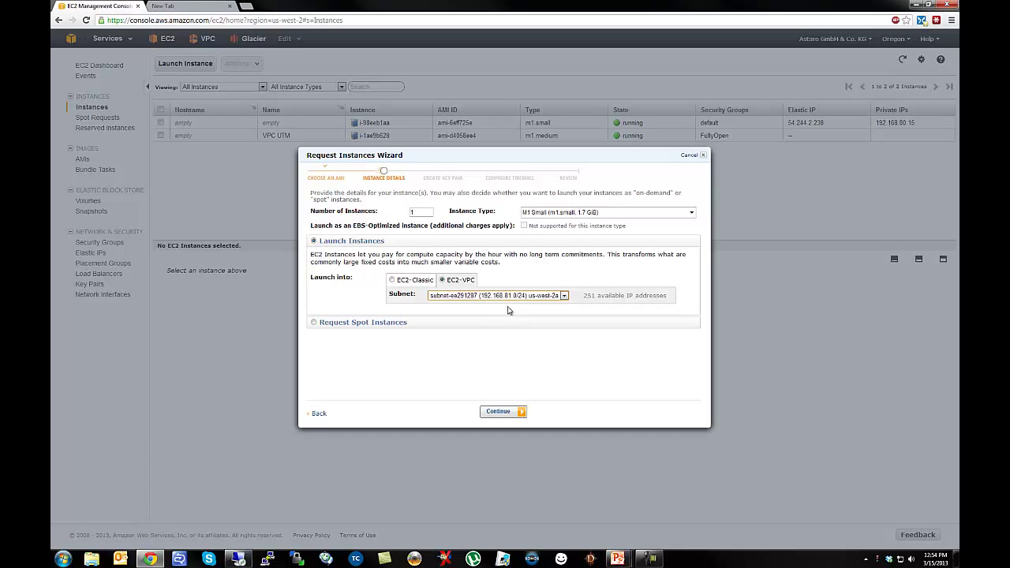
pyautogui.click(509, 415)
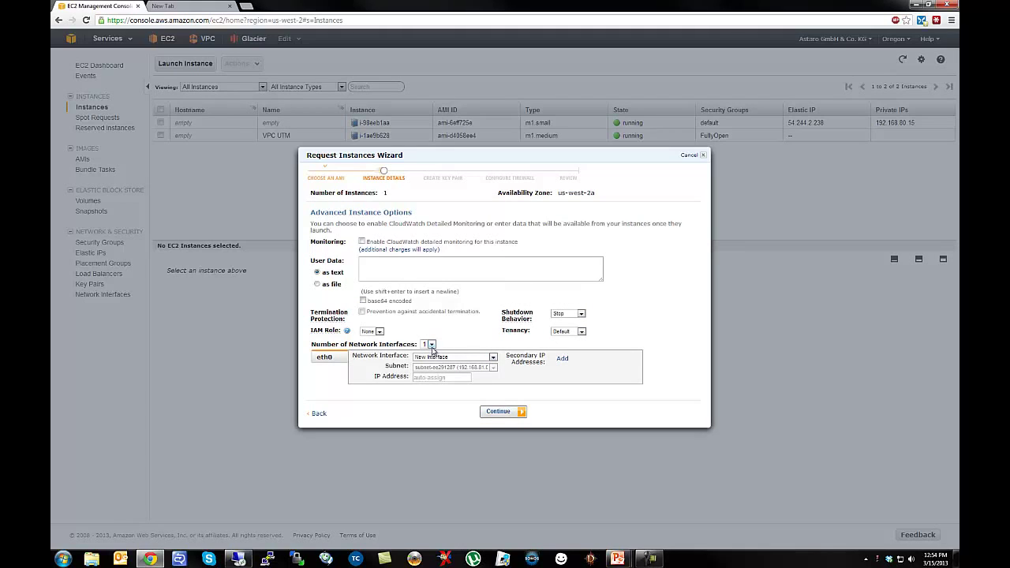
# Assign private IP address 192.168.81.10 to network interface eth0.
pyautogui.click(444, 378)
pyautogui.write('192.168.81.10')
pyautogui.click(493, 417)
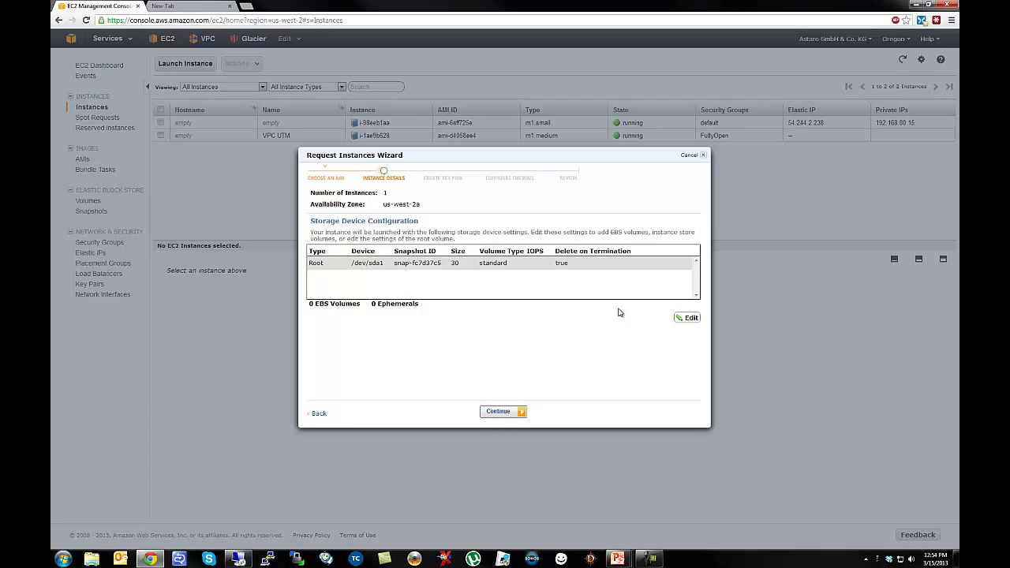
# Change the root volume size from 30 GB to 60 GB and save it.
pyautogui.click(686, 318)
pyautogui.moveTo(375, 278); pyautogui.dragTo(320, 271)
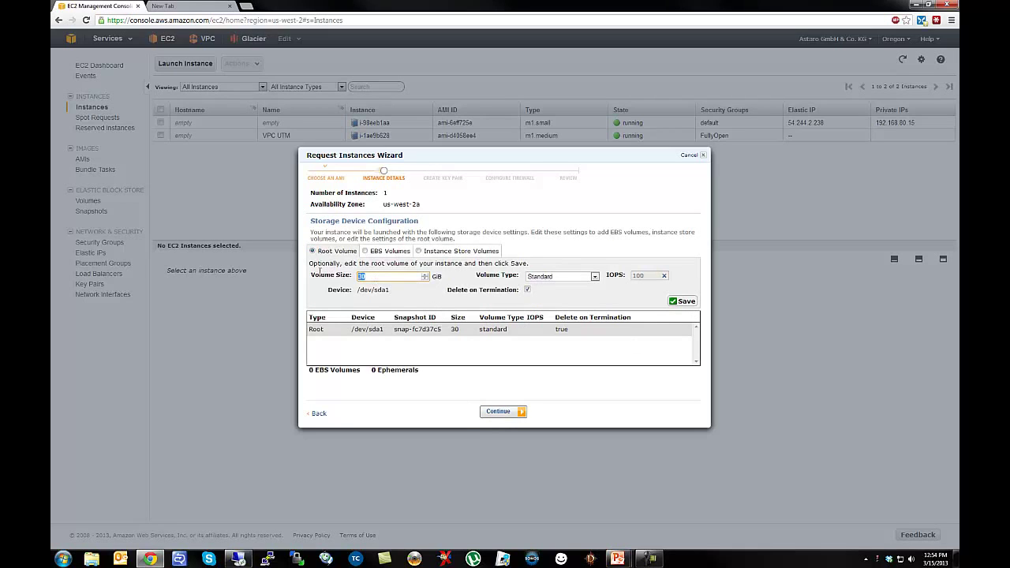
pyautogui.write('60')
pyautogui.click(685, 307)
pyautogui.click(498, 412)
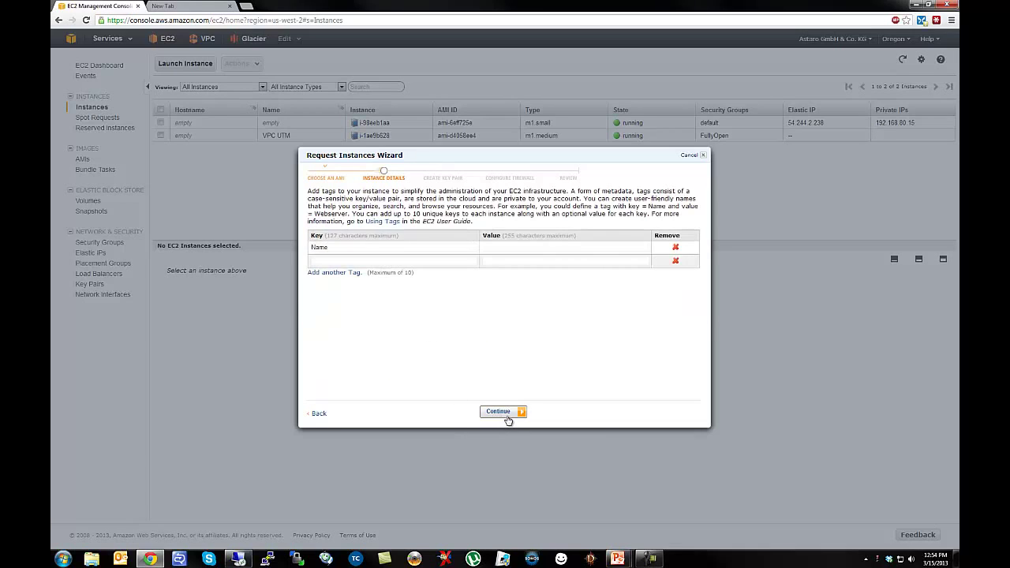
# Set the Name tag value to 'VPC Windows Server'.
pyautogui.click(487, 248)
pyautogui.write('VPC Wid')
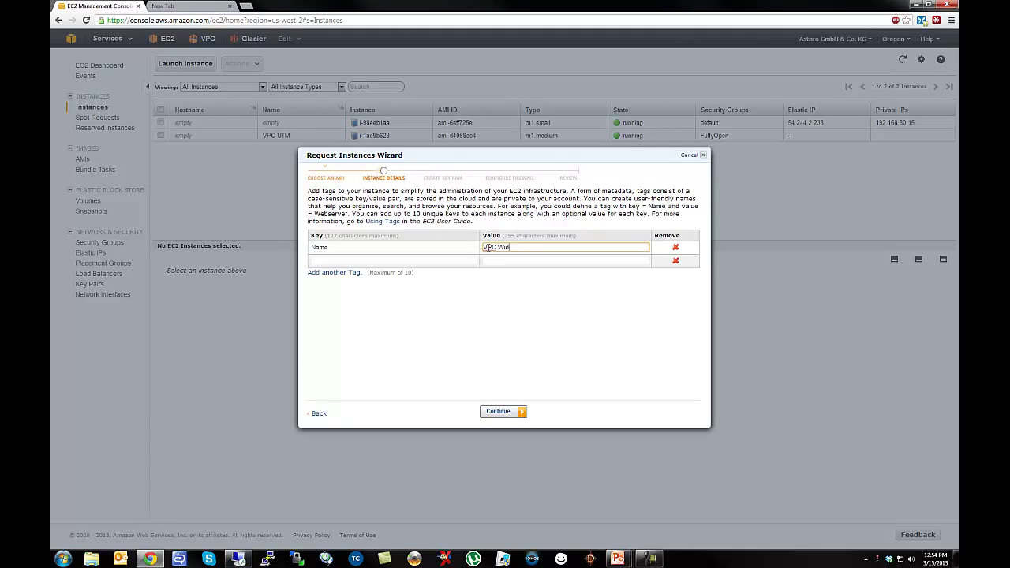
pyautogui.press('BackSpace')
pyautogui.write('ndows Server')
# Add a Private Address tag with value 192.168.81.5.
pyautogui.click(364, 263)
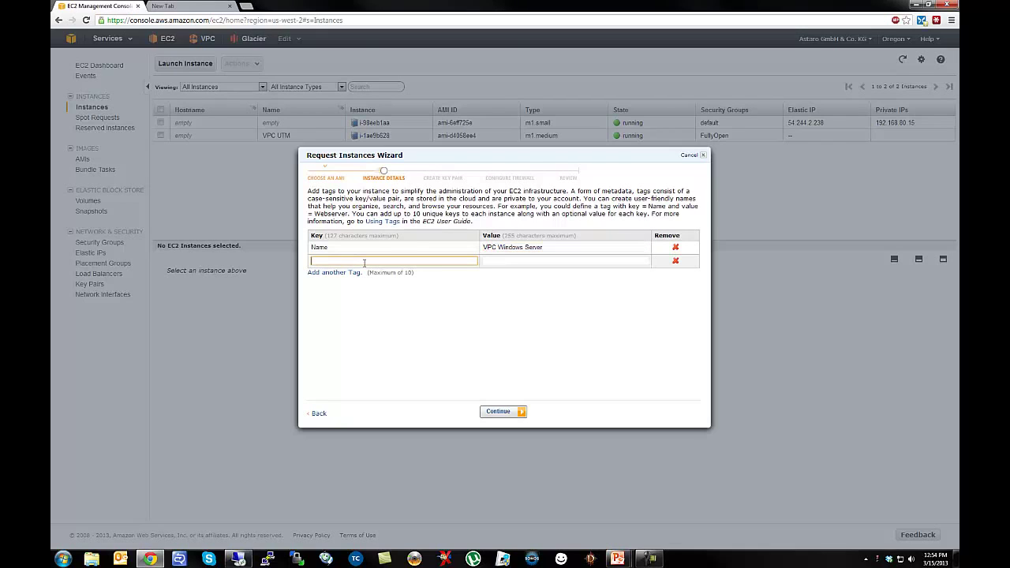
pyautogui.write('Pro')
pyautogui.write('vate')
pyautogui.write(' IP')
pyautogui.press('Tab')
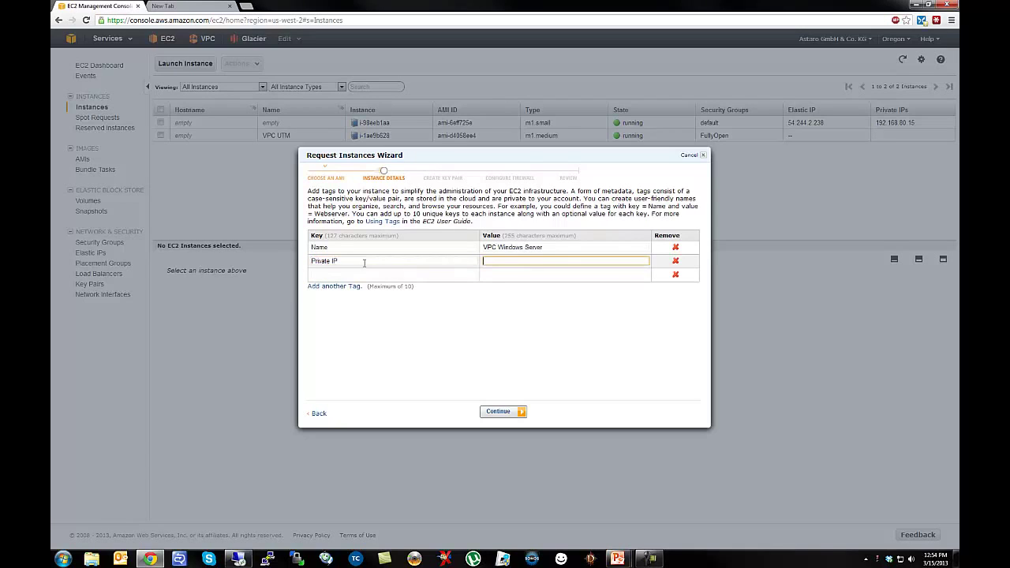
pyautogui.hotkey('shift', 'Tab')
pyautogui.write('Priva')
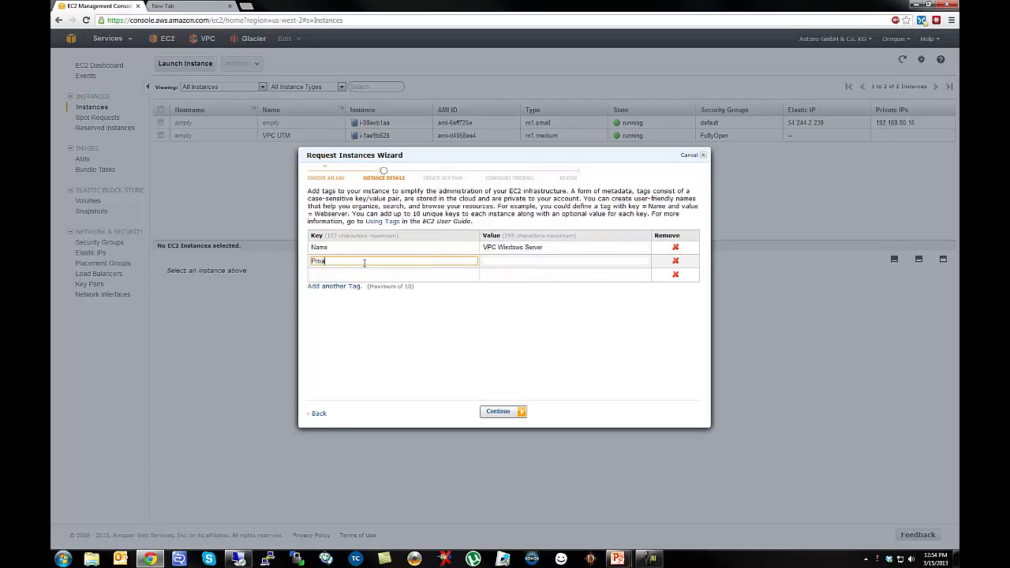
pyautogui.write('te Address')
pyautogui.press('Tab')
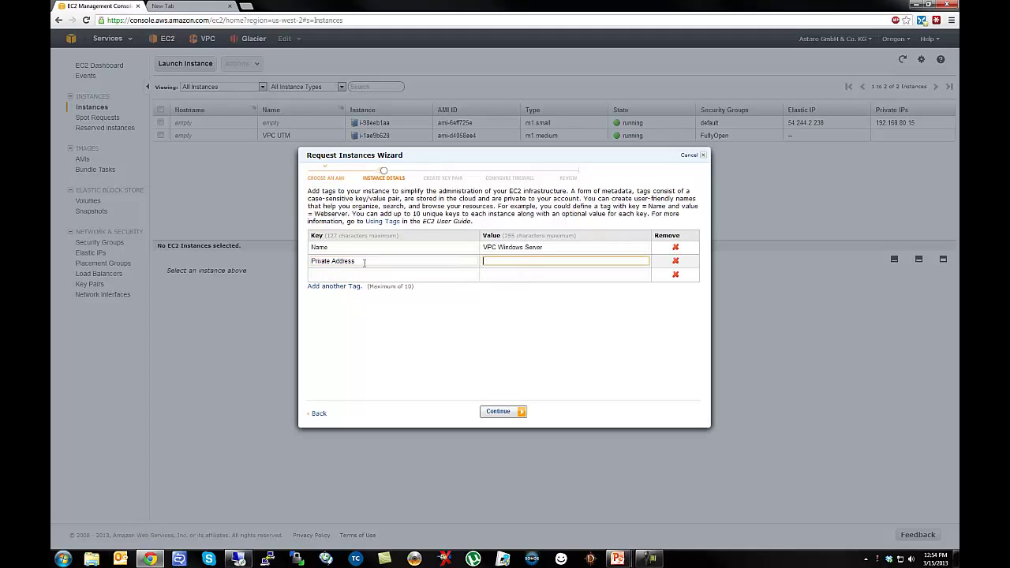
pyautogui.write('192.168.81.5')
# Enter and then remove extra Owner and Purpose tags, keeping only Name and Private Address.
pyautogui.click(355, 276)
pyautogui.write('Owner')
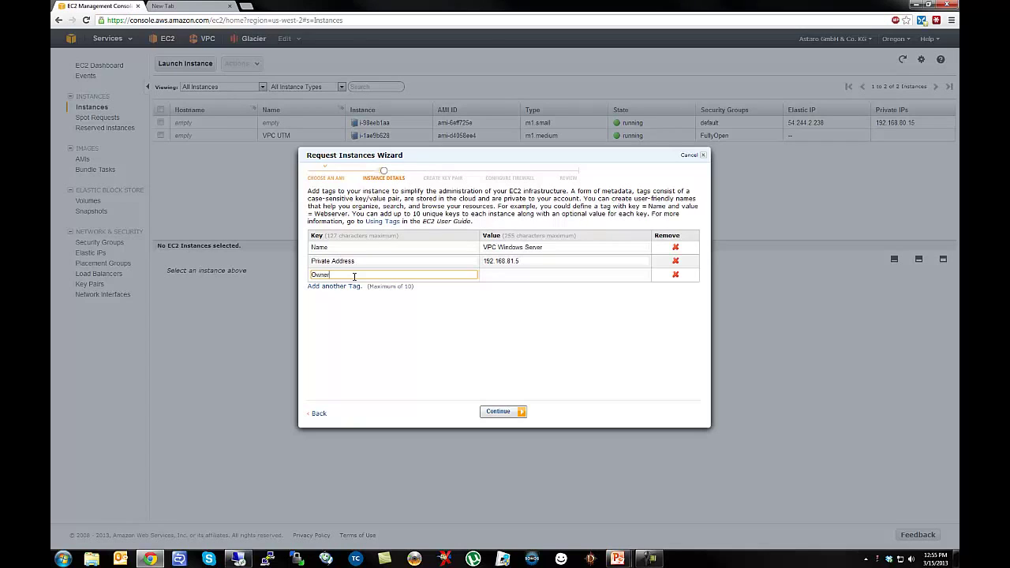
pyautogui.press('Tab')
pyautogui.write('Angela')
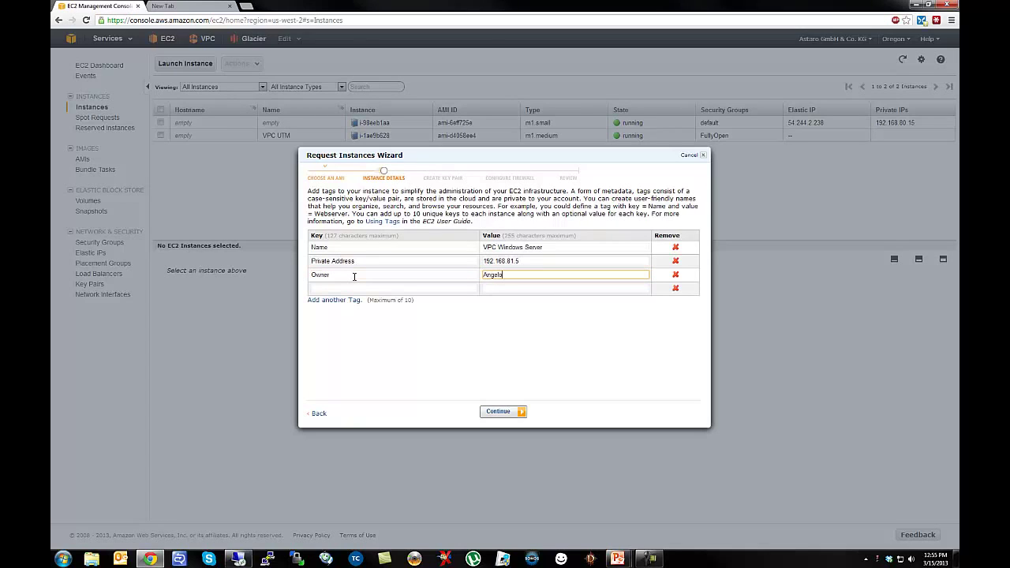
pyautogui.press('BackSpace')
pyautogui.press('BackSpace')
pyautogui.press('BackSpace')
pyautogui.press('BackSpace')
pyautogui.press('BackSpace')
pyautogui.hotkey('shift', 'Tab')
pyautogui.press('BackSpace')
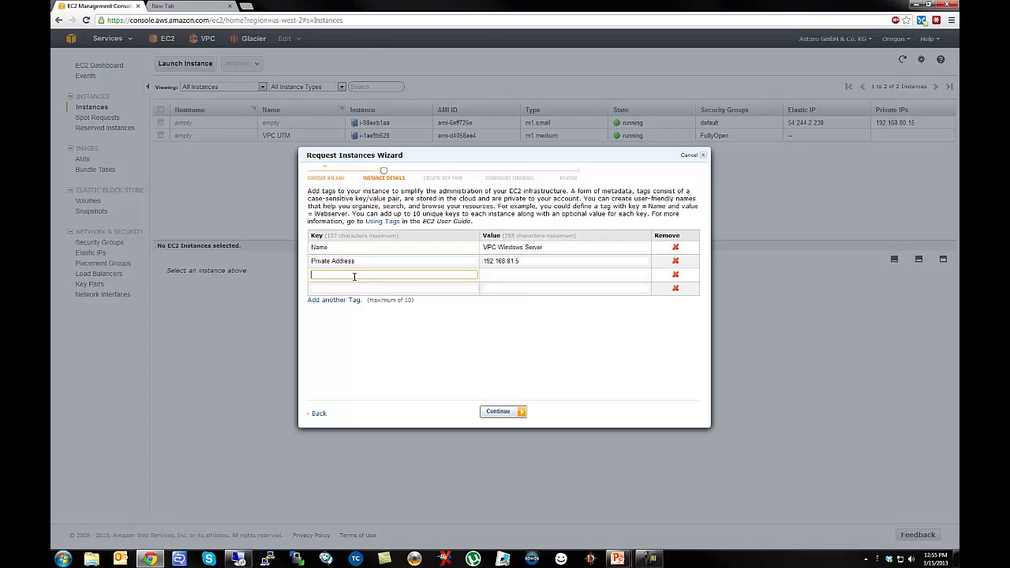
pyautogui.write('Purpose')
pyautogui.press('Tab')
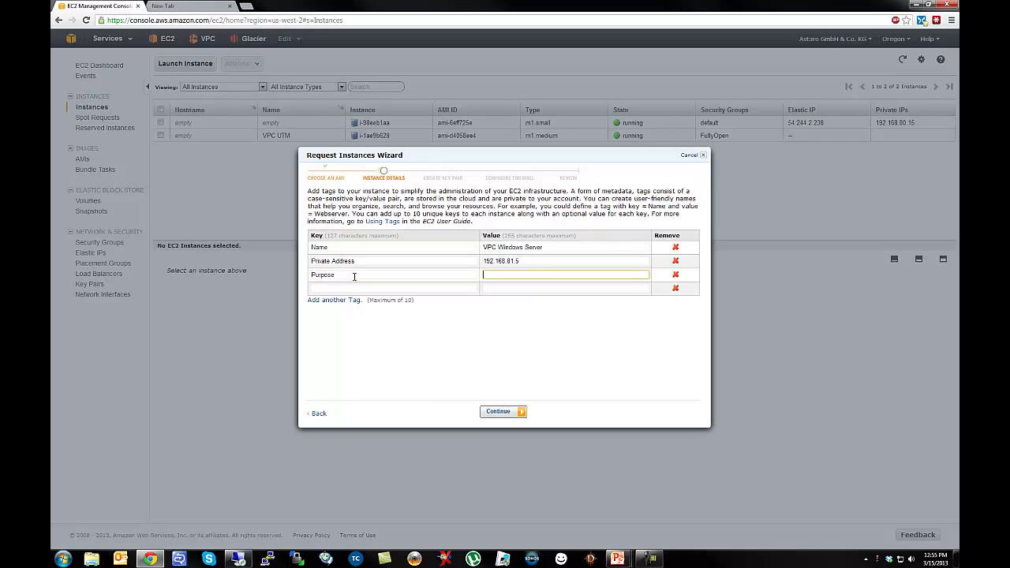
pyautogui.write('Minecraft')
pyautogui.press('BackSpace')
pyautogui.press('BackSpace')
pyautogui.press('BackSpace')
pyautogui.press('BackSpace')
pyautogui.press('BackSpace')
pyautogui.press('BackSpace')
pyautogui.press('BackSpace')
pyautogui.press('BackSpace')
pyautogui.press('BackSpace')
pyautogui.click(361, 276)
pyautogui.press('BackSpace')
pyautogui.press('BackSpace')
pyautogui.press('BackSpace')
pyautogui.press('BackSpace')
pyautogui.press('BackSpace')
pyautogui.press('BackSpace')
pyautogui.press('BackSpace')
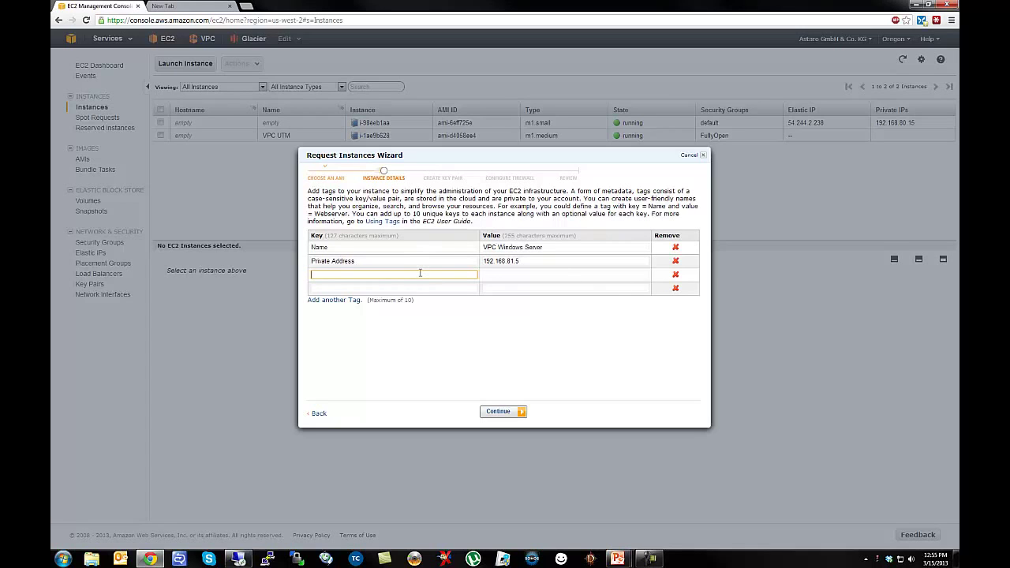
pyautogui.click(498, 412)
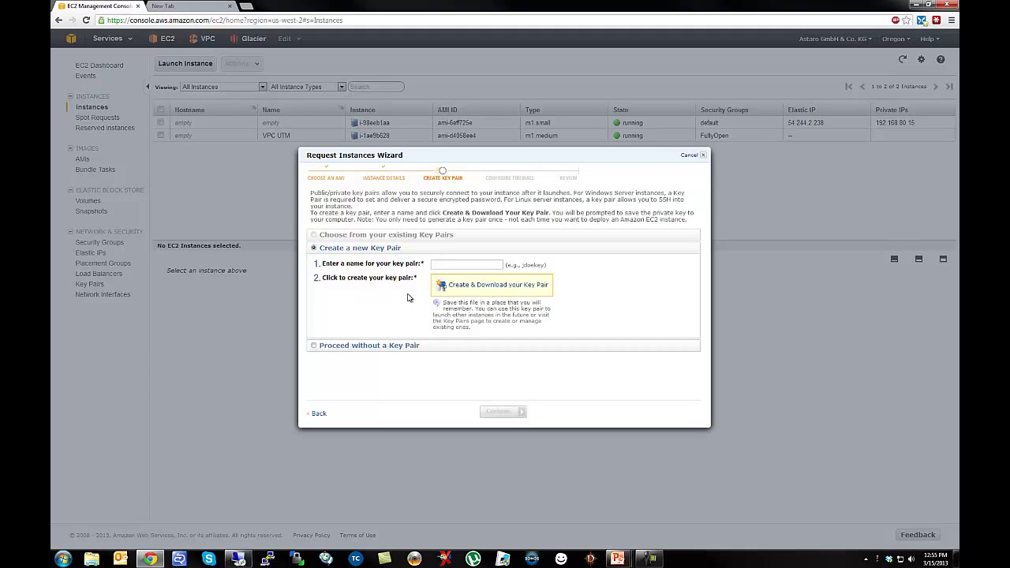
# Create a newly named key pair and save its .pem private key file.
pyautogui.click(440, 266)
pyautogui.write('AngeloKey')
pyautogui.click(466, 289)
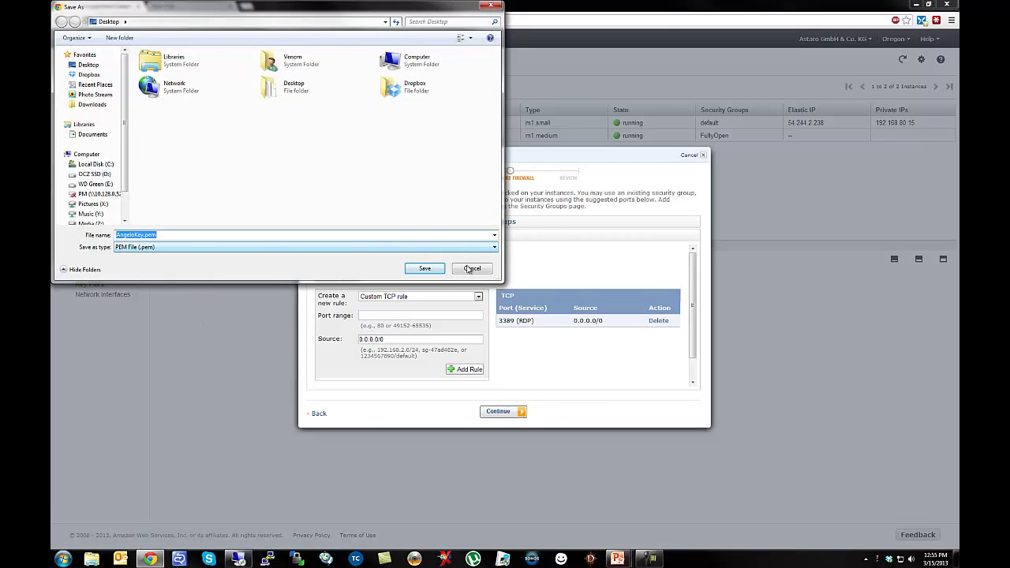
pyautogui.click(425, 268)
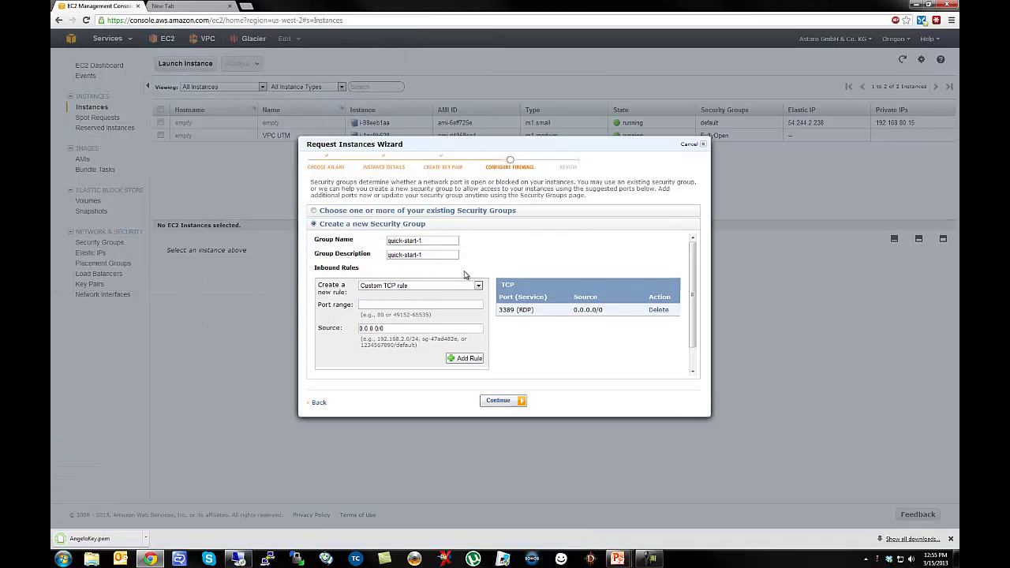
pyautogui.click(952, 541)
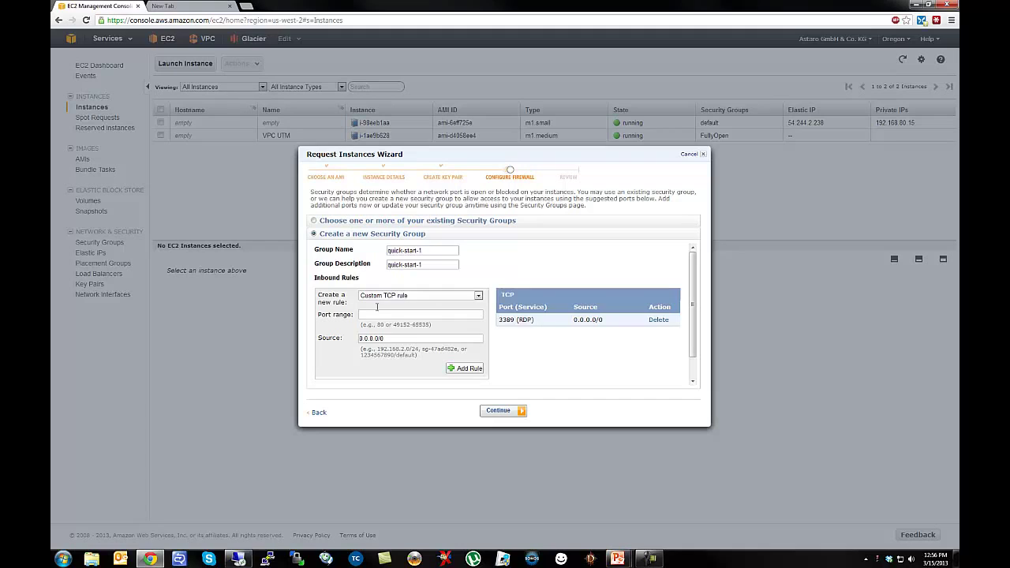
# Assign the existing sg-a8a0bfc4 FullyOpen security group and continue to the launch review.
pyautogui.click(313, 221)
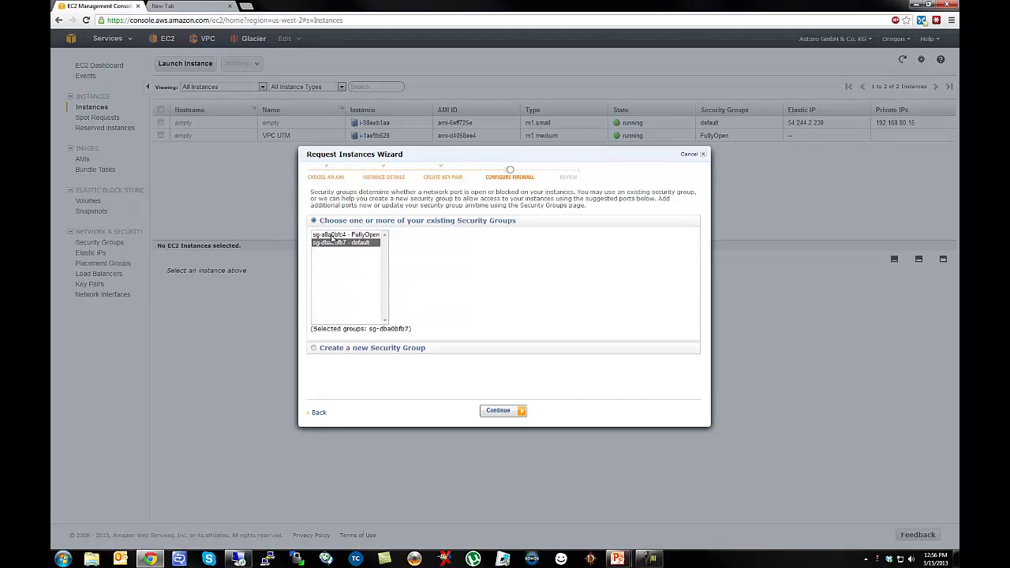
pyautogui.click(332, 235)
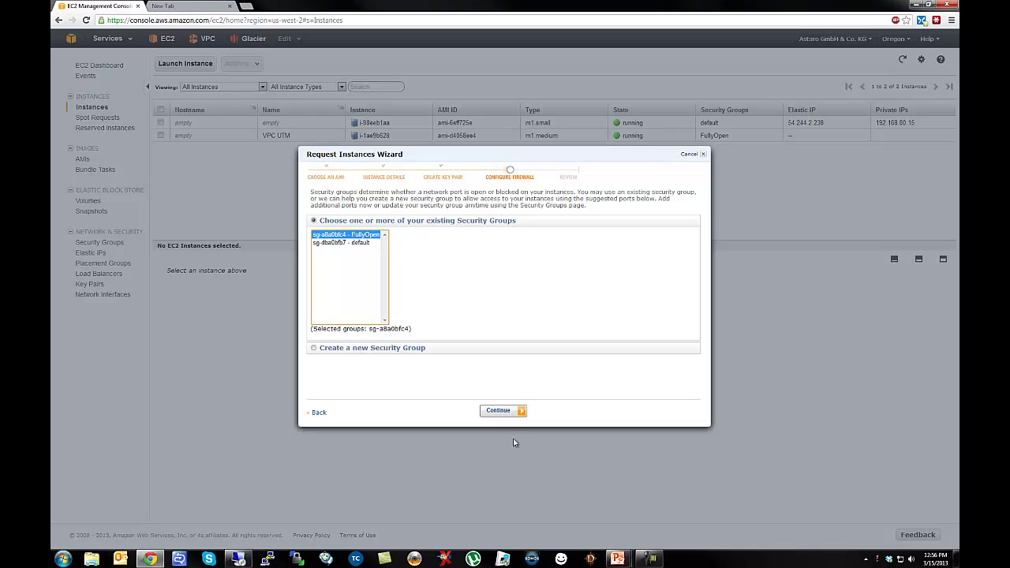
pyautogui.click(499, 413)
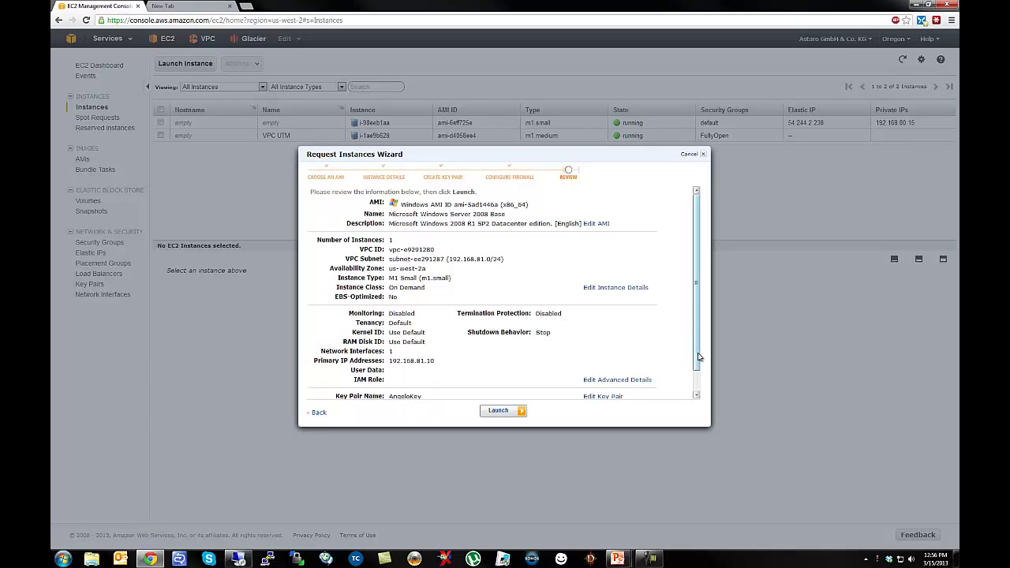
# Launch the Windows Server instance from the review page and return to the instances list.
pyautogui.scroll(-1, 700, 357)
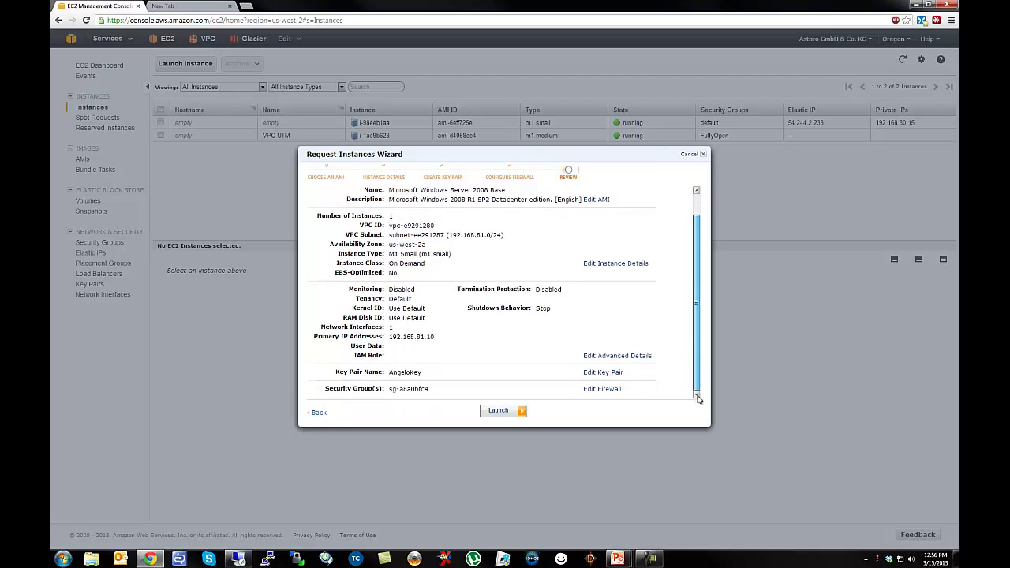
pyautogui.click(498, 412)
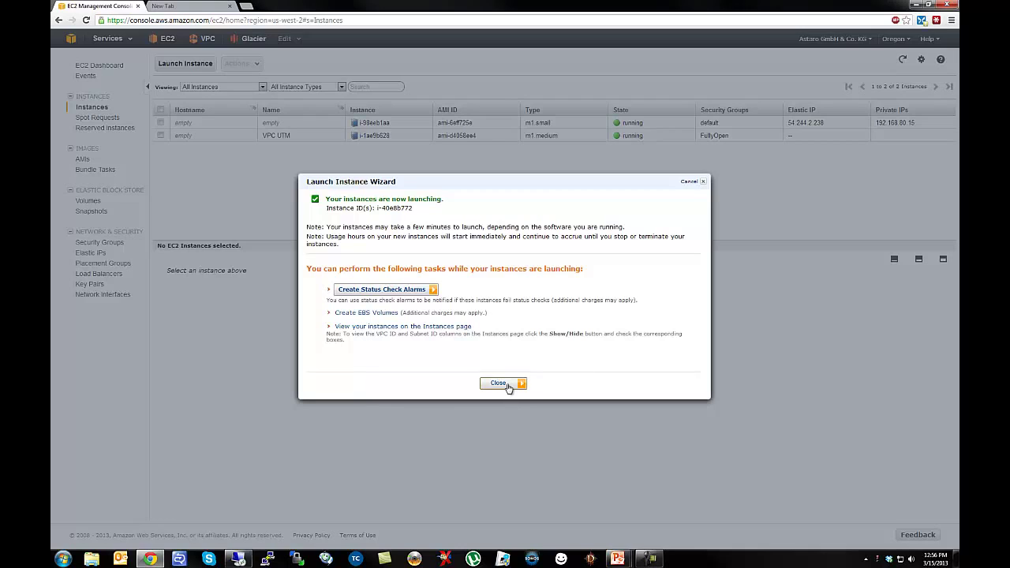
pyautogui.click(514, 383)
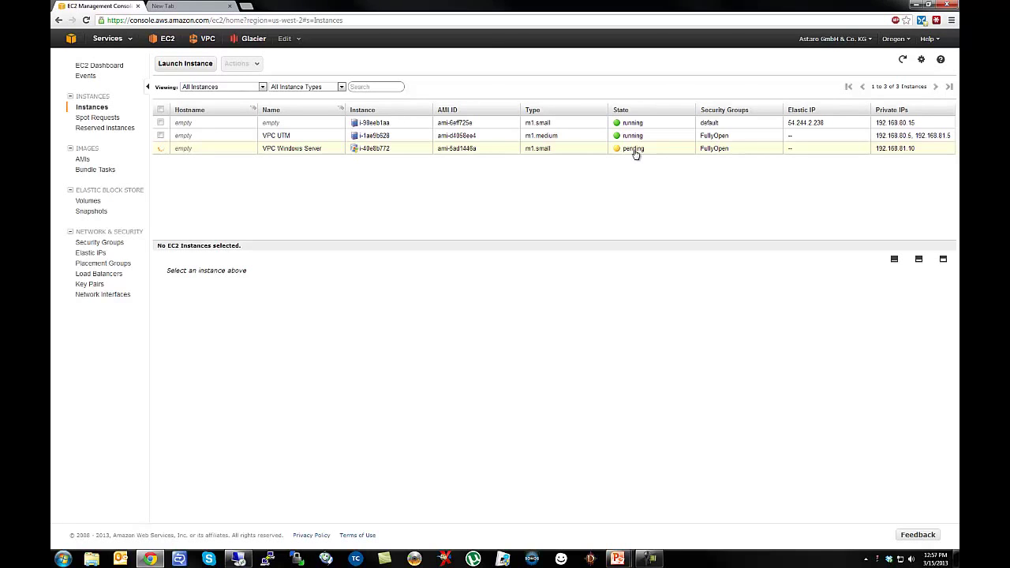
pyautogui.rightClick(508, 152)
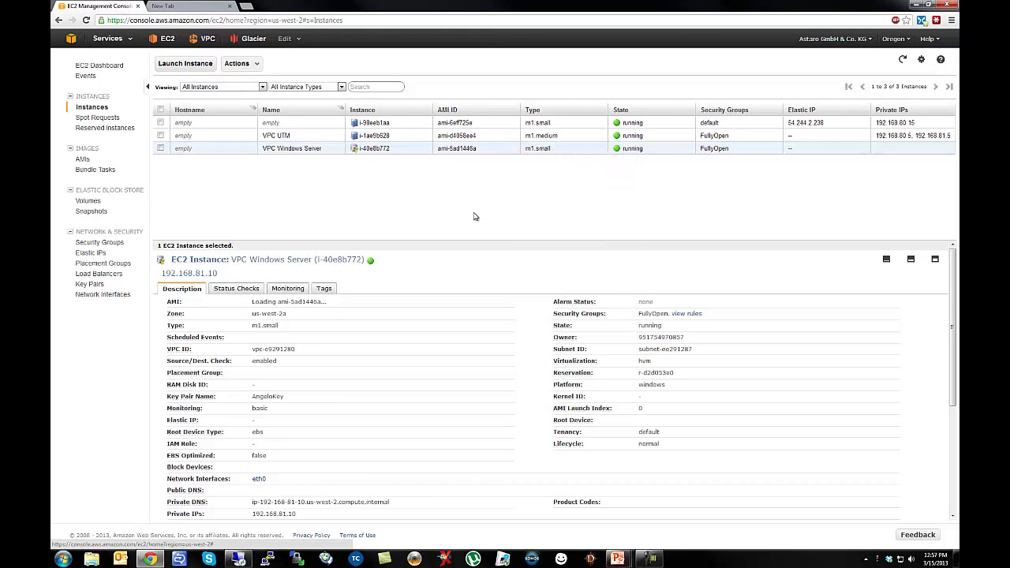
pyautogui.rightClick(518, 150)
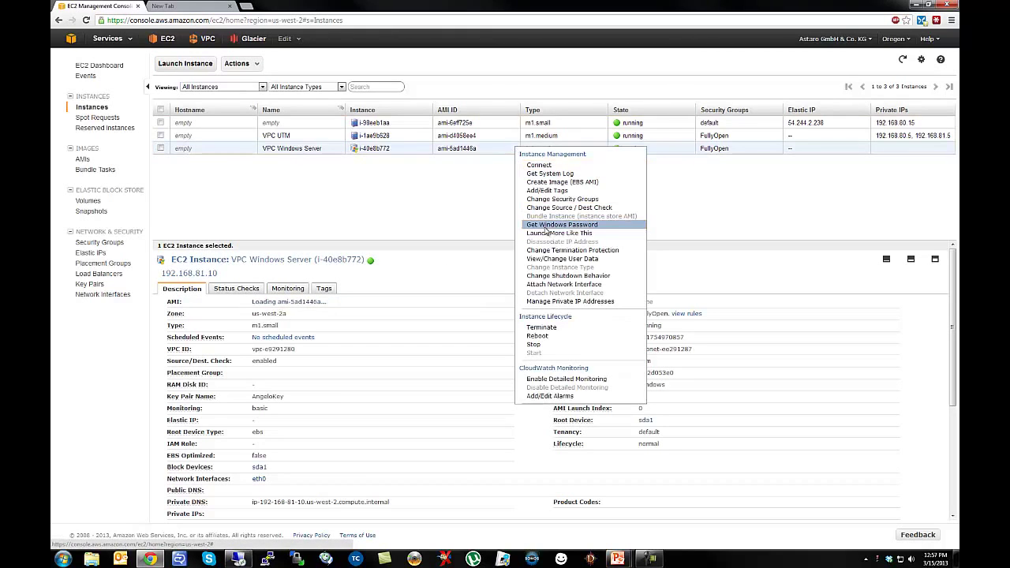
pyautogui.click(563, 225)
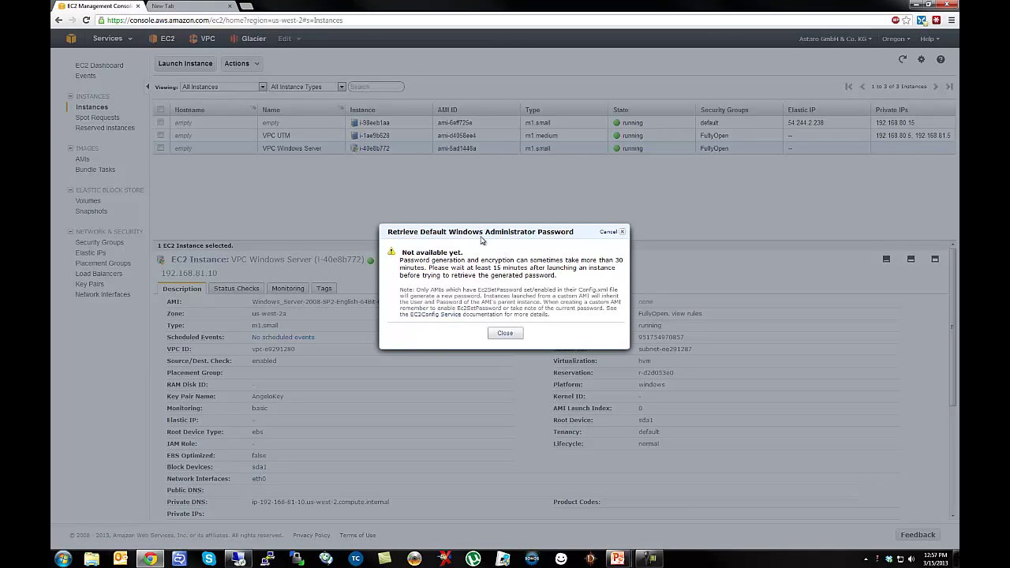
pyautogui.moveTo(478, 232); pyautogui.dragTo(412, 199)
pyautogui.click(406, 192)
pyautogui.click(504, 334)
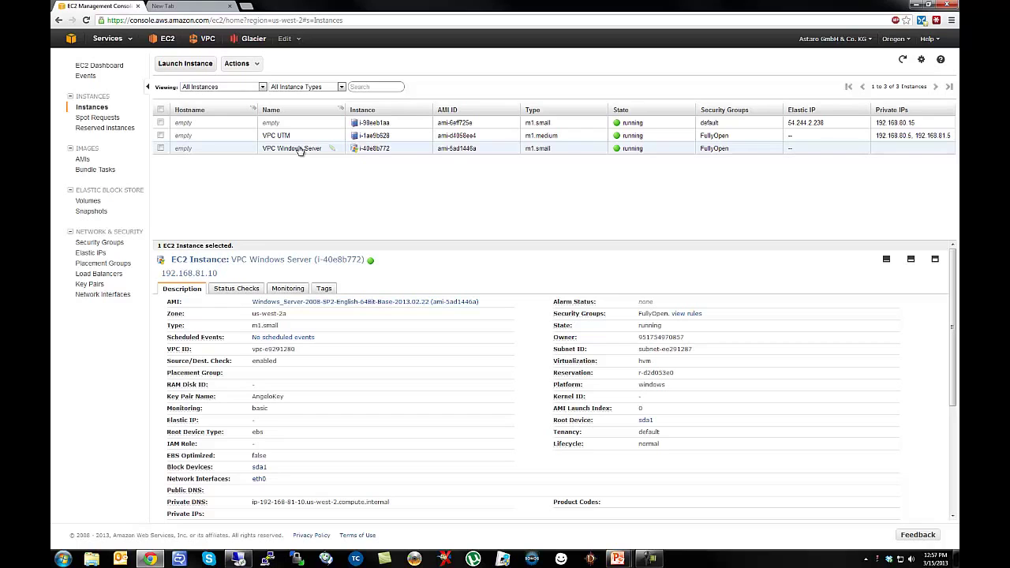
# Check the VPC UTM instance's private IPs 192.168.80.5 and 192.168.81.5, then go to Elastic IPs.
pyautogui.click(300, 137)
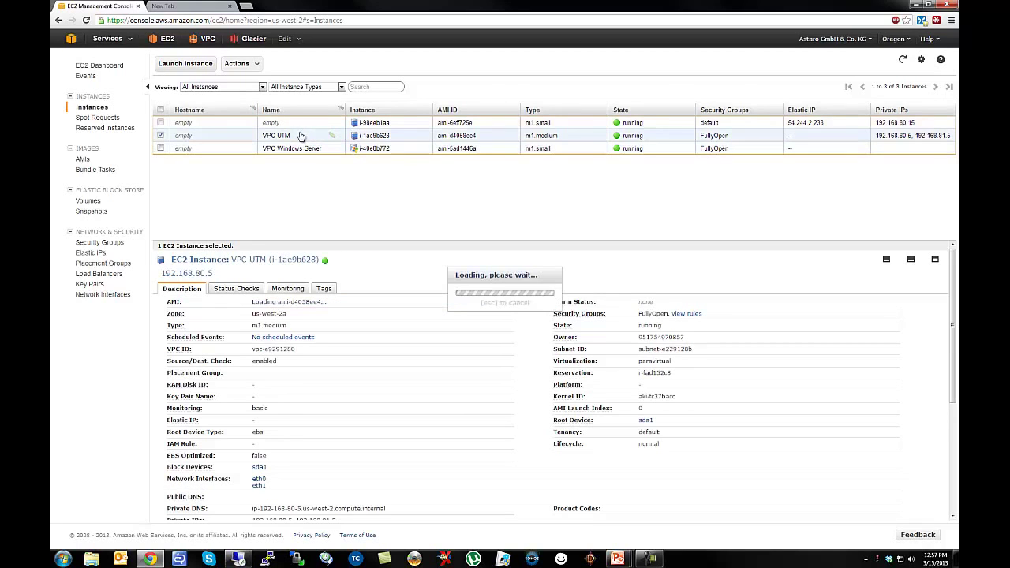
pyautogui.moveTo(284, 239); pyautogui.dragTo(278, 189)
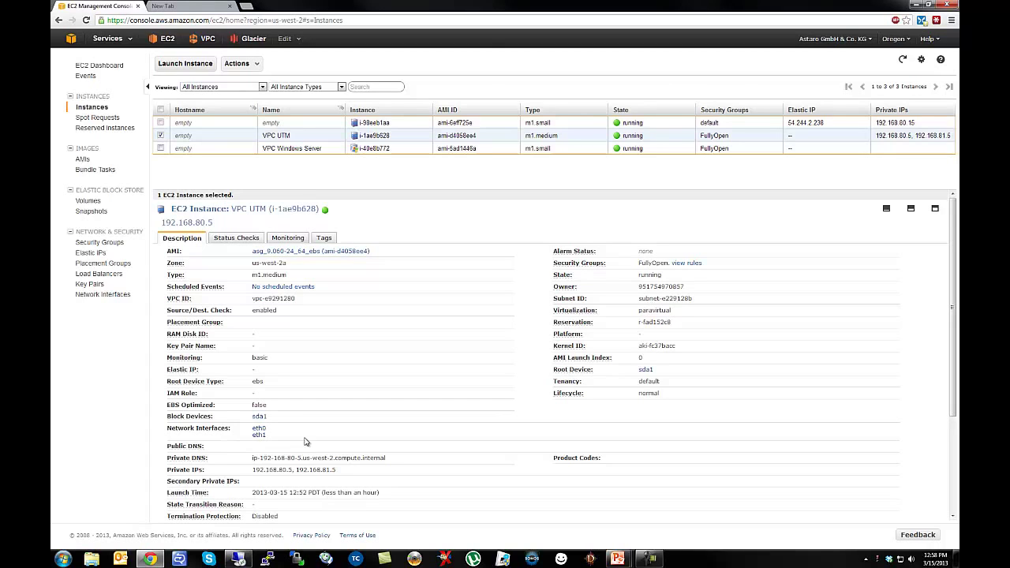
pyautogui.click(89, 254)
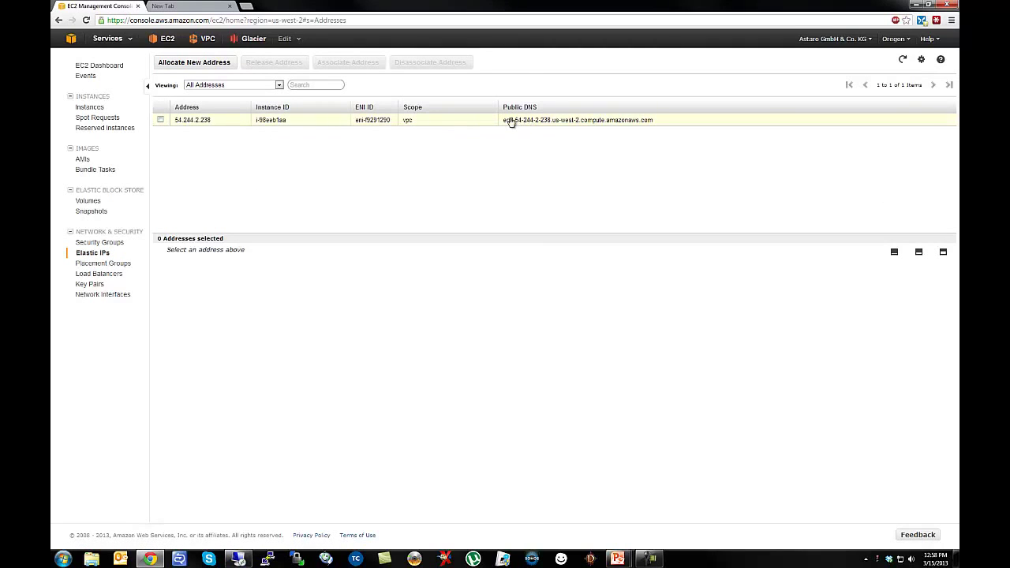
# Disassociate Elastic IP 54.244.2.238 from its current instance and confirm.
pyautogui.moveTo(506, 120); pyautogui.dragTo(640, 128)
pyautogui.click(630, 133)
pyautogui.click(207, 123)
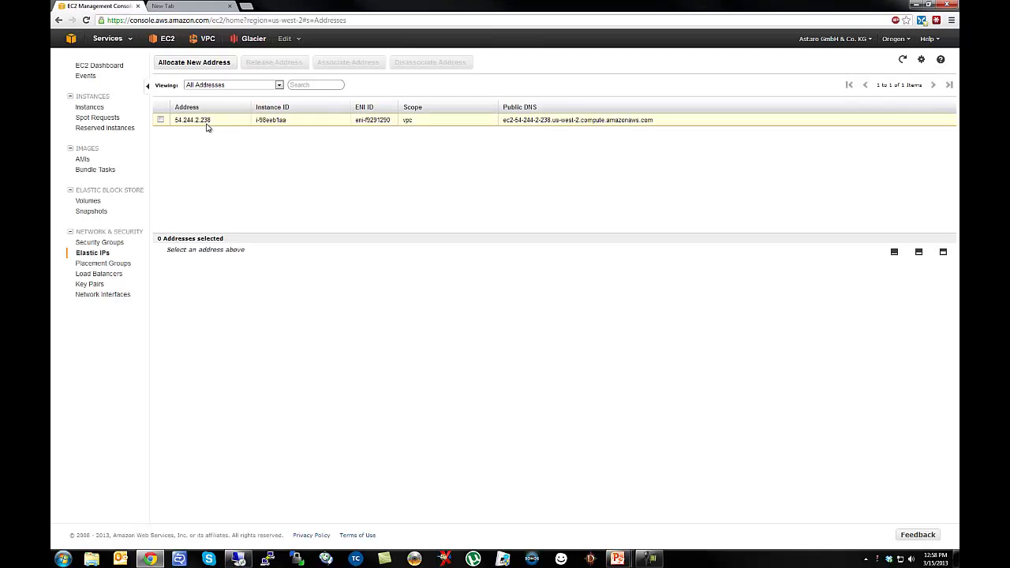
pyautogui.click(406, 65)
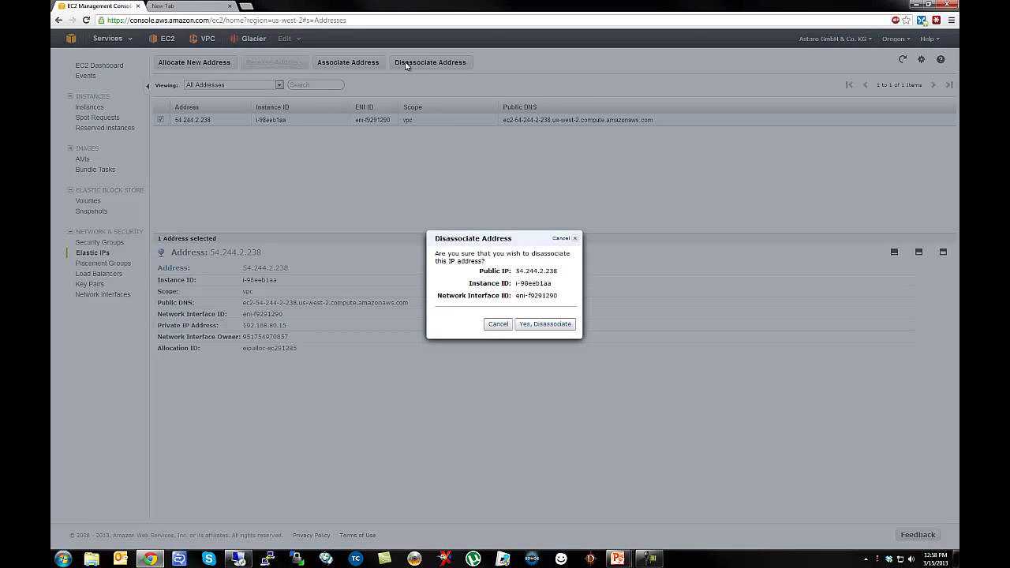
pyautogui.click(545, 324)
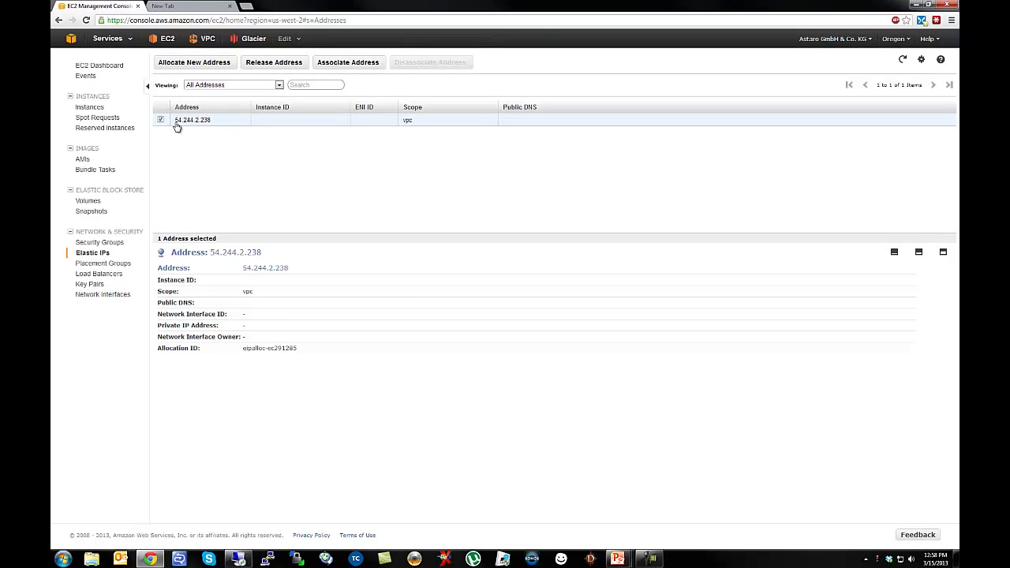
# Associate 54.244.2.238 with VPC UTM at private IP 192.168.80.5 and copy its public DNS name.
pyautogui.click(343, 66)
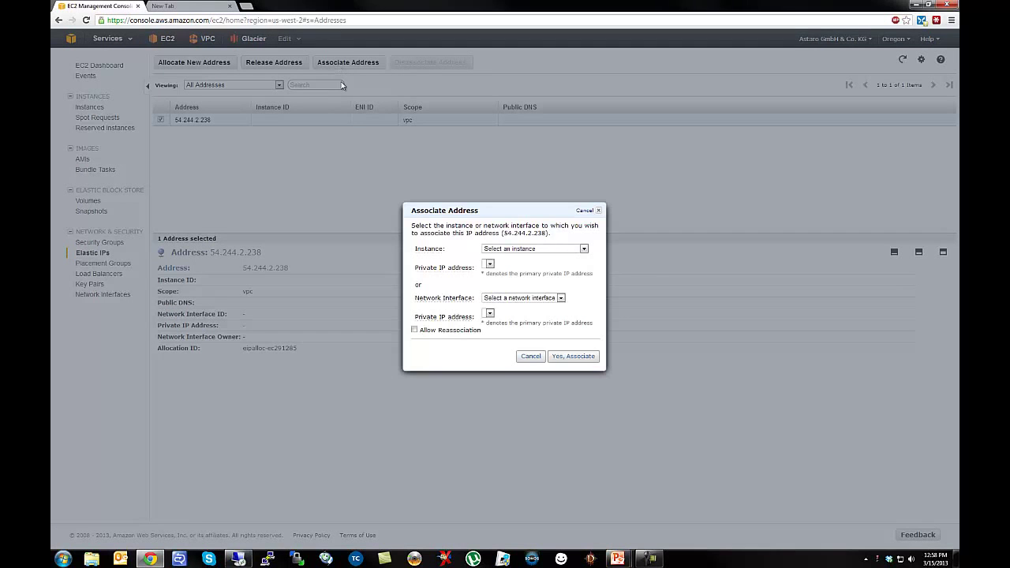
pyautogui.click(515, 249)
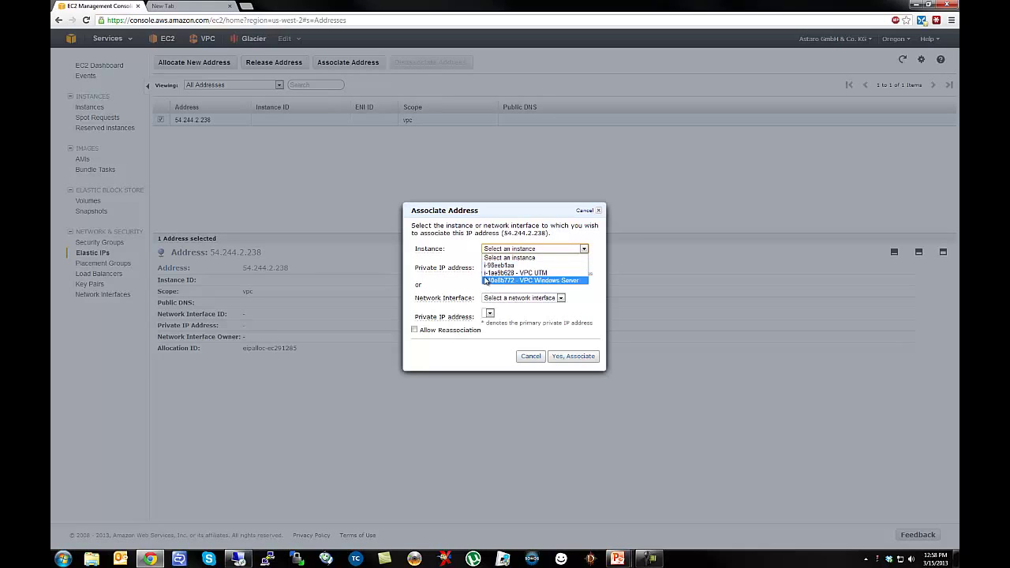
pyautogui.click(526, 272)
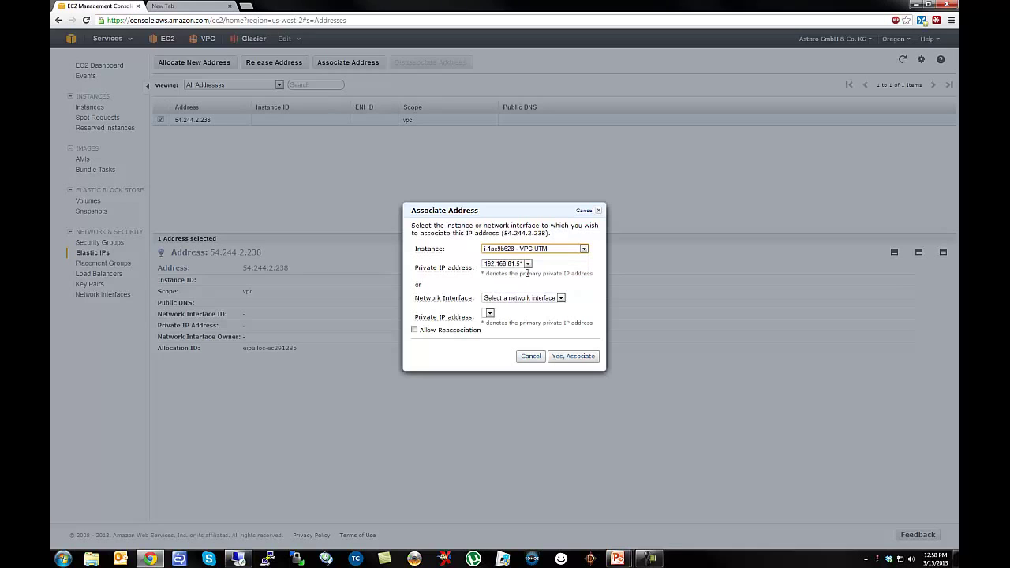
pyautogui.click(528, 263)
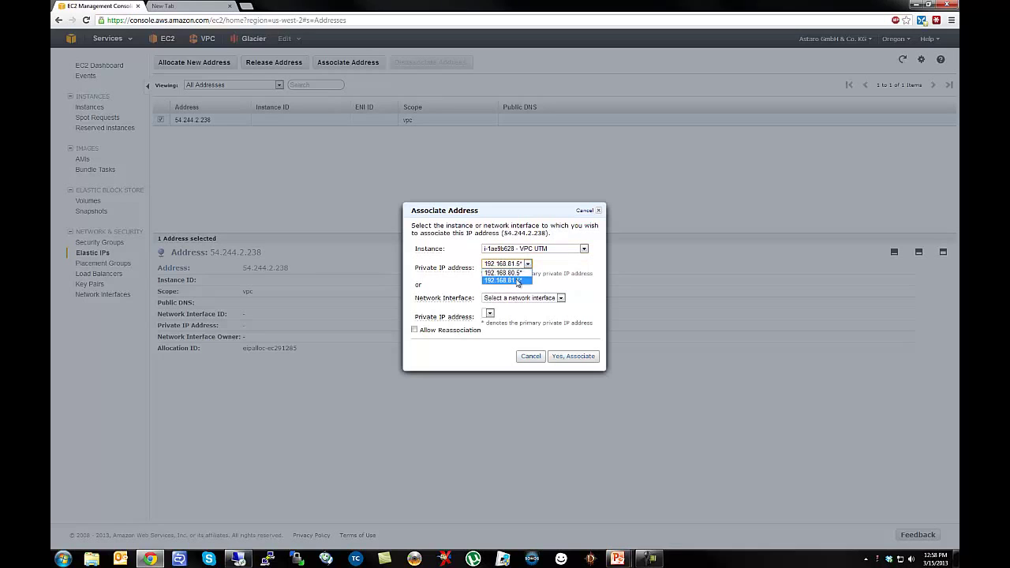
pyautogui.click(503, 273)
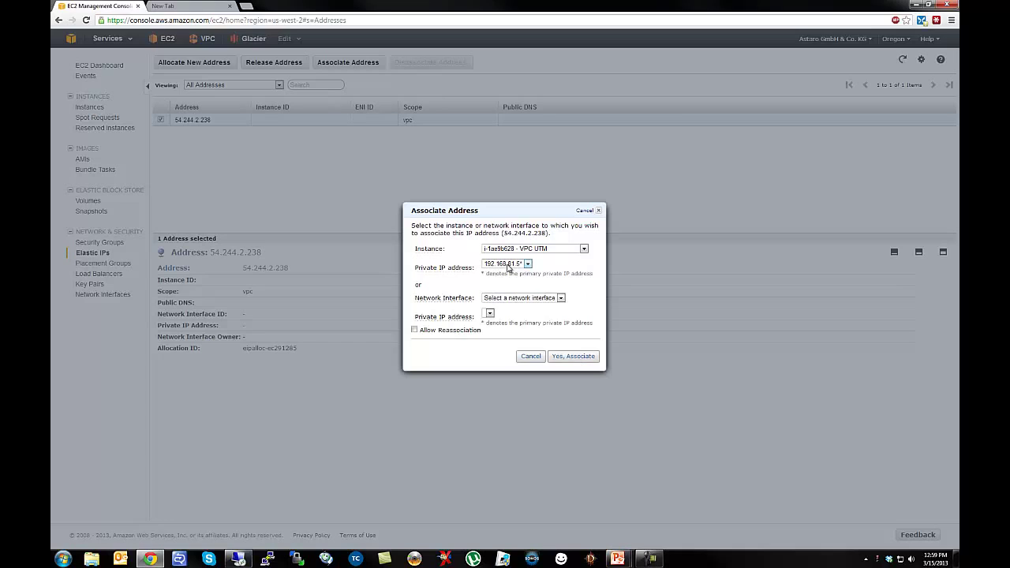
pyautogui.click(509, 266)
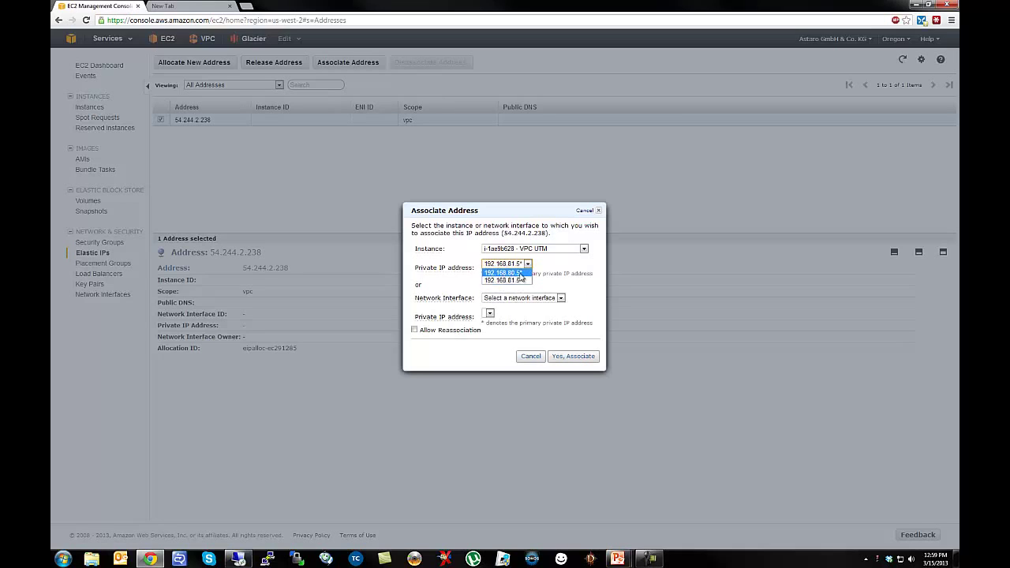
pyautogui.click(517, 273)
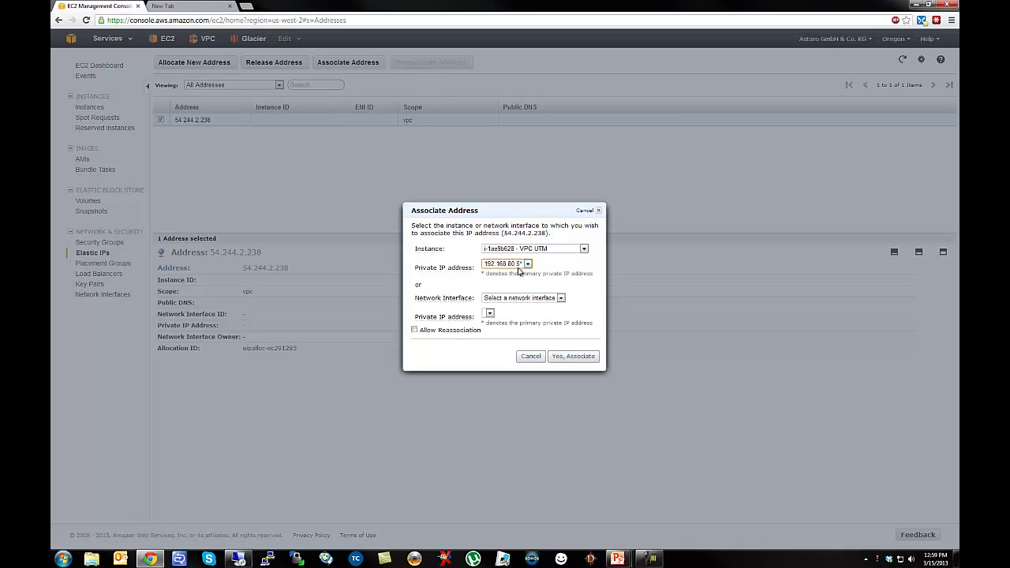
pyautogui.click(574, 357)
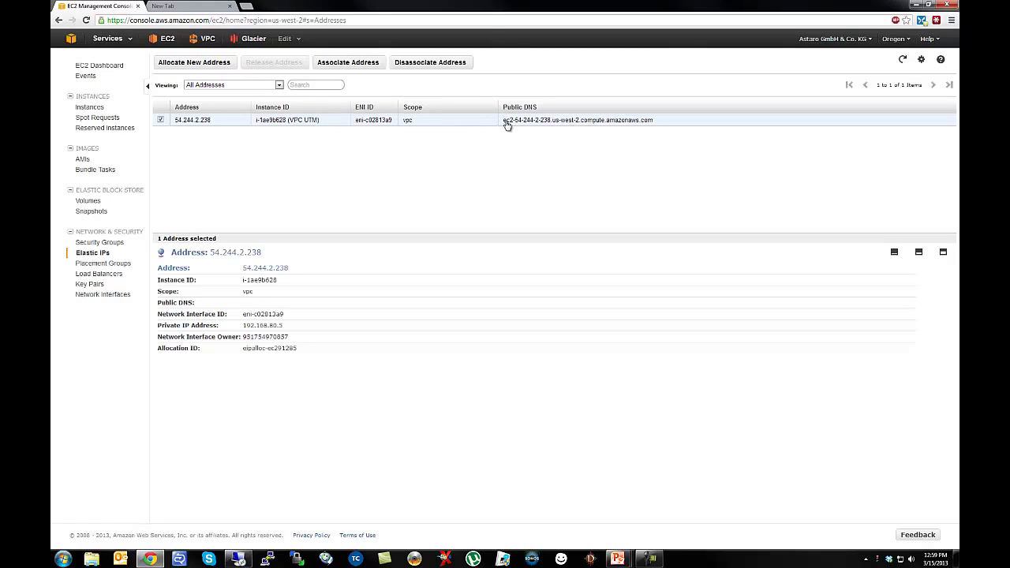
pyautogui.moveTo(504, 121); pyautogui.dragTo(657, 120)
pyautogui.hotkey('ctrl', 'c')
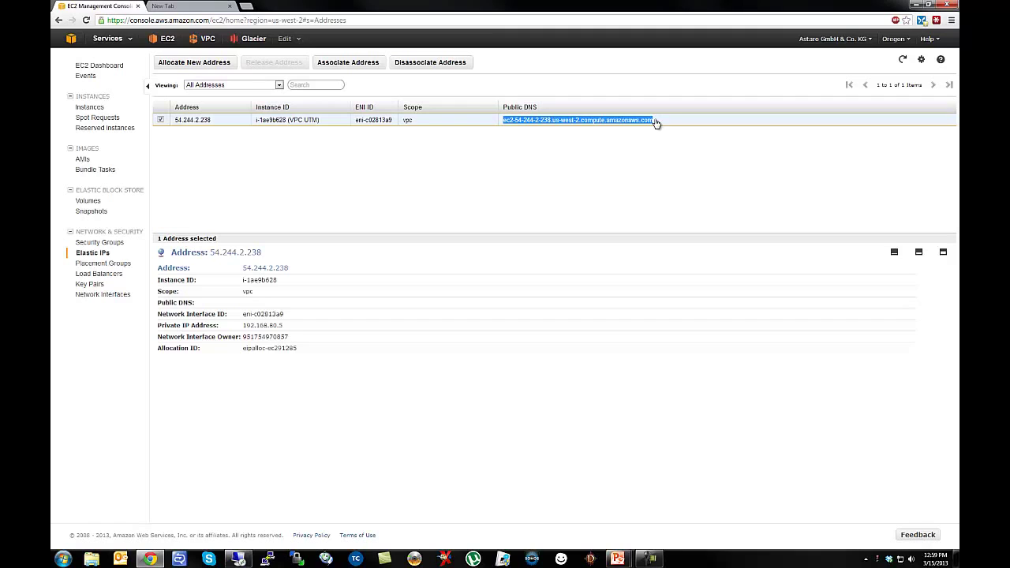
pyautogui.click(204, 7)
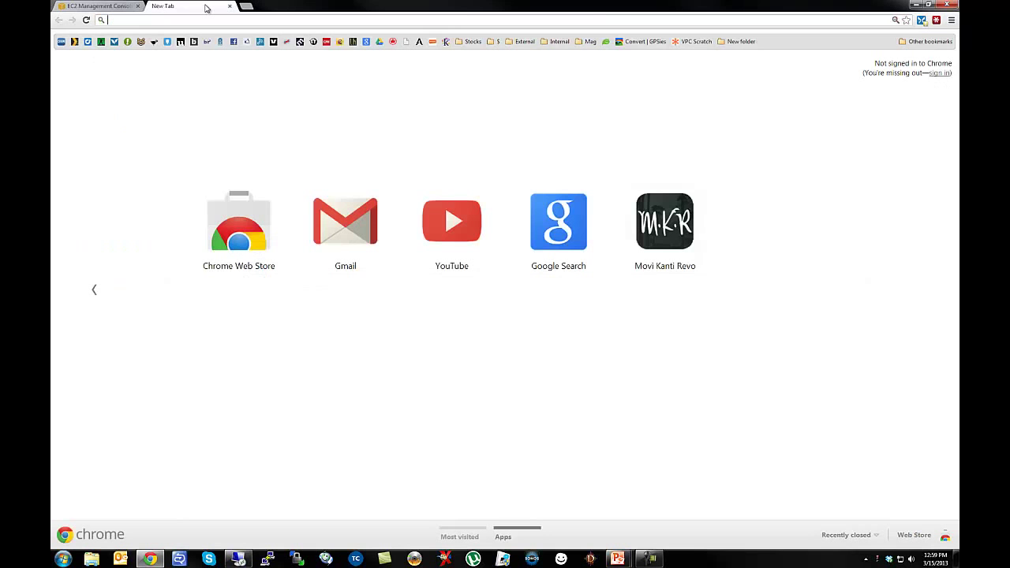
pyautogui.write('https://192.168.50.1:4444')
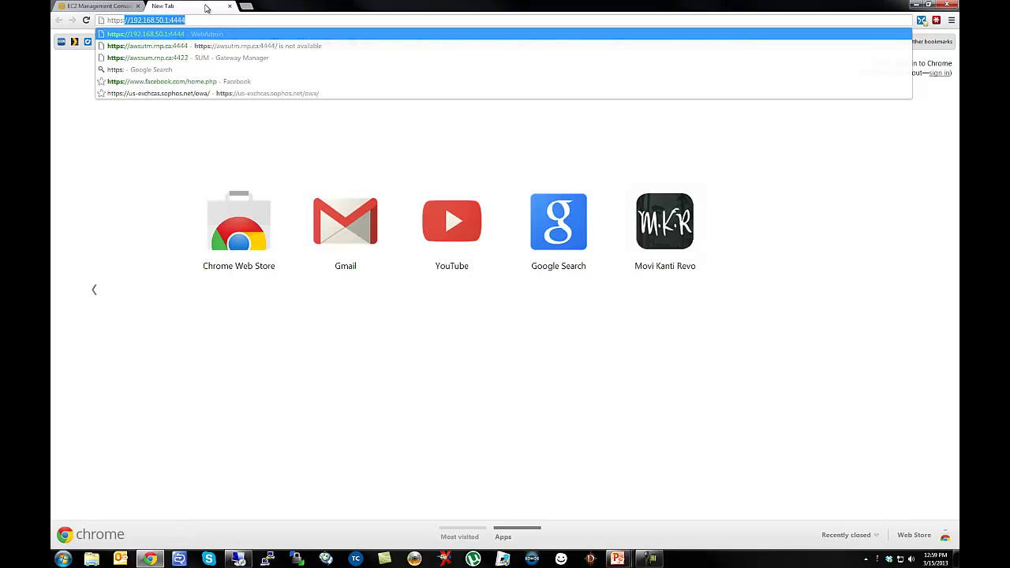
pyautogui.hotkey('ctrl', 'v')
pyautogui.write(':4')
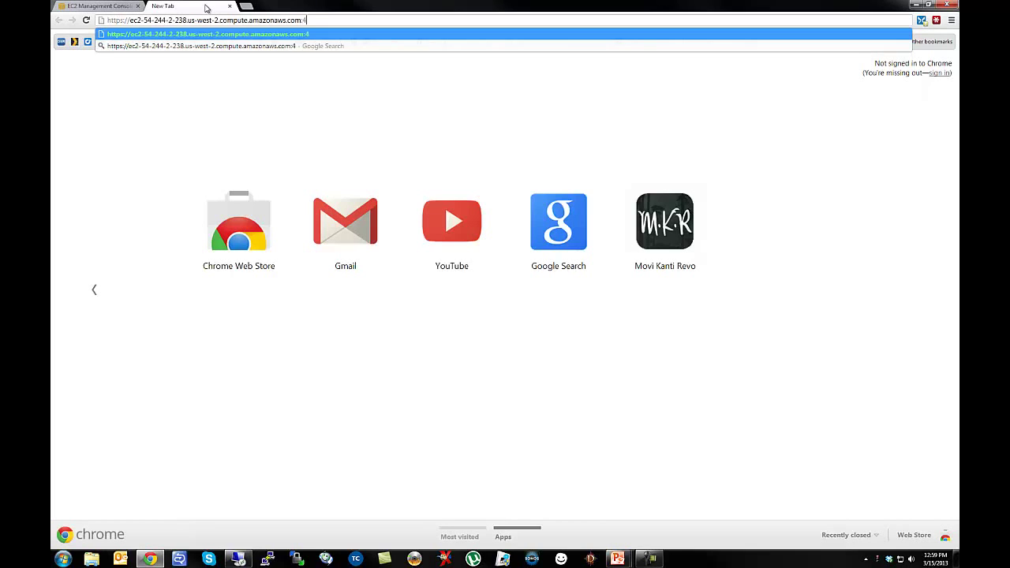
pyautogui.write('444')
pyautogui.press('Return')
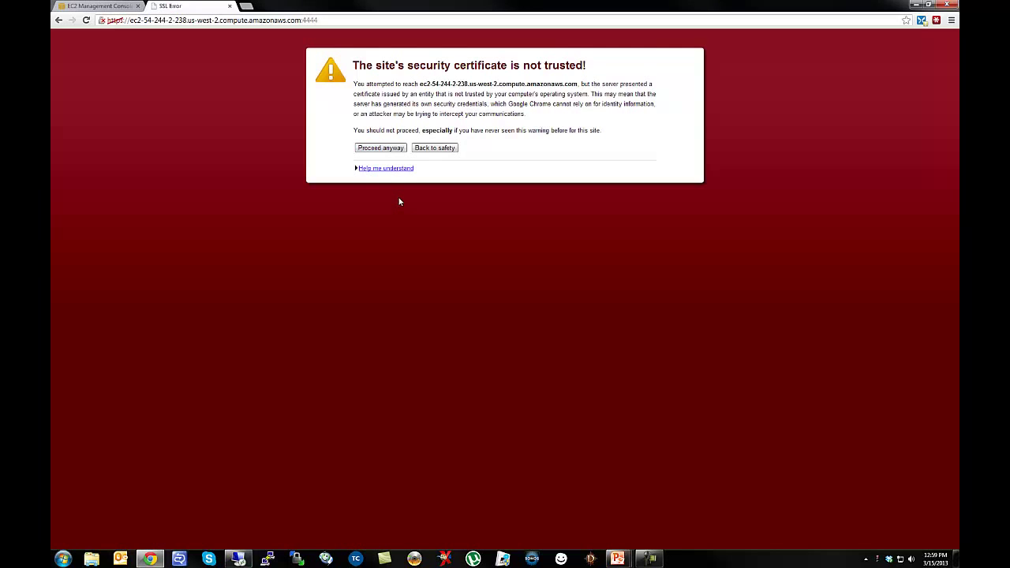
pyautogui.click(380, 148)
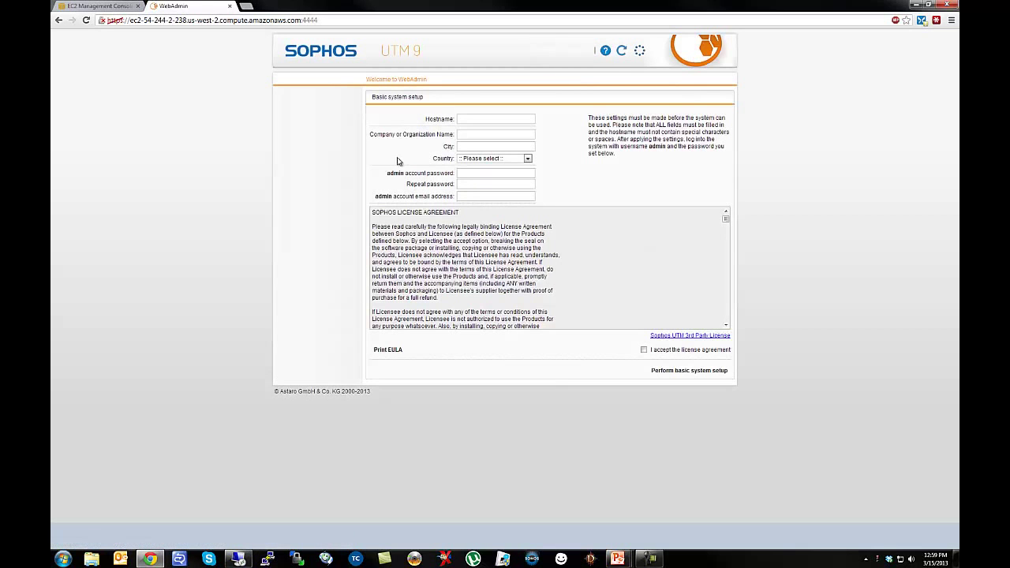
# Set the Hostname to the instance's copied EC2 public DNS name.
pyautogui.click(467, 119)
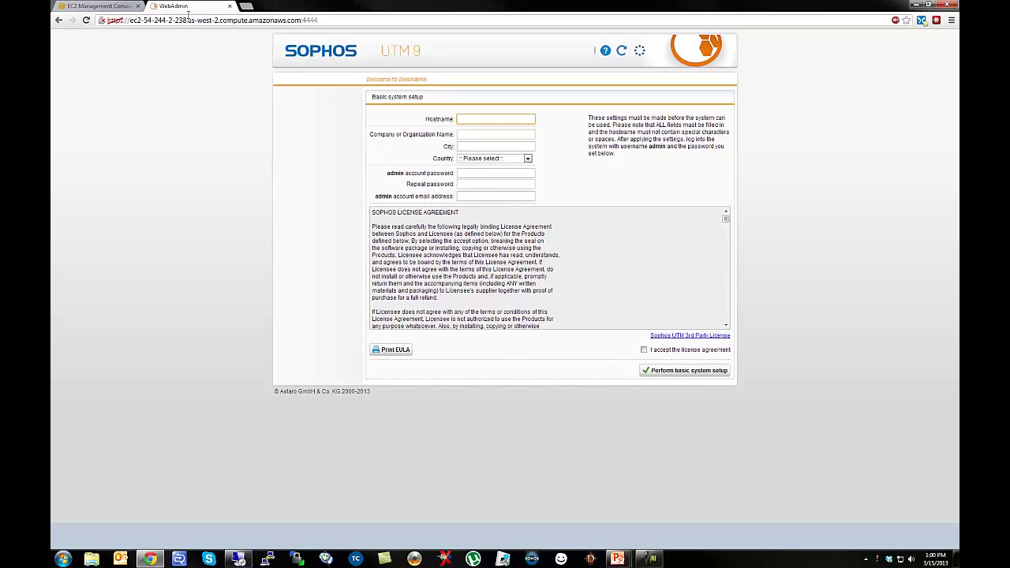
pyautogui.moveTo(130, 21); pyautogui.dragTo(303, 22)
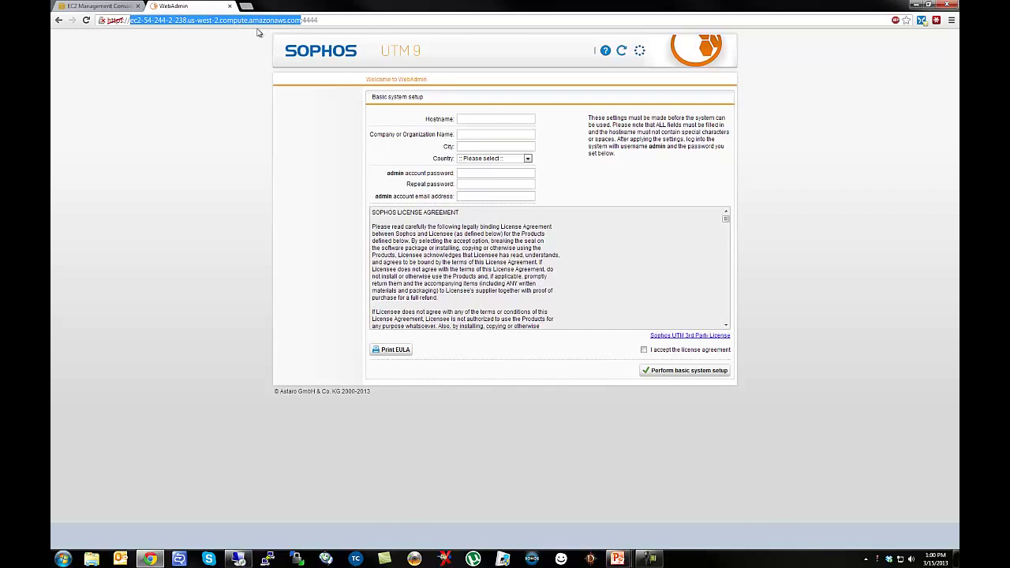
pyautogui.click(480, 118)
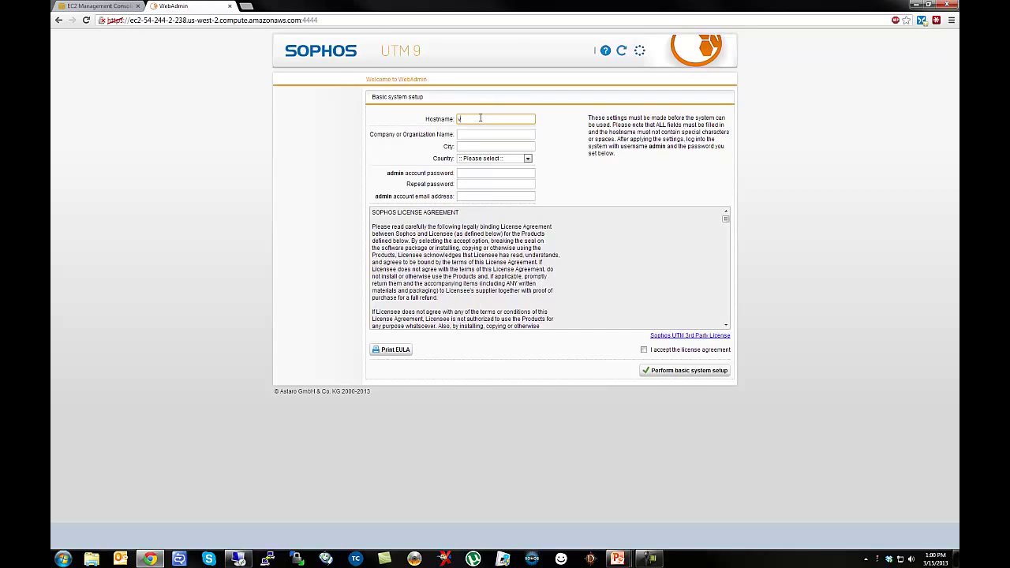
pyautogui.write('vpc.yourcompany.co')
pyautogui.hotkey('ctrl', 'a')
pyautogui.hotkey('ctrl', 'v')
pyautogui.press('Left')
pyautogui.press('Left')
pyautogui.press('Left')
pyautogui.press('Left')
pyautogui.press('Left')
pyautogui.press('Left')
pyautogui.press('Left')
pyautogui.press('Left')
pyautogui.press('Left')
pyautogui.press('Left')
pyautogui.press('Left')
pyautogui.press('Left')
pyautogui.press('Left')
pyautogui.press('Left')
pyautogui.press('Left')
pyautogui.press('Left')
pyautogui.press('Left')
pyautogui.press('Left')
pyautogui.press('Left')
pyautogui.press('Left')
# Fill in organization Sophos, city Vancouver, country Canada and the admin password fields.
pyautogui.click(477, 134)
pyautogui.write('S')
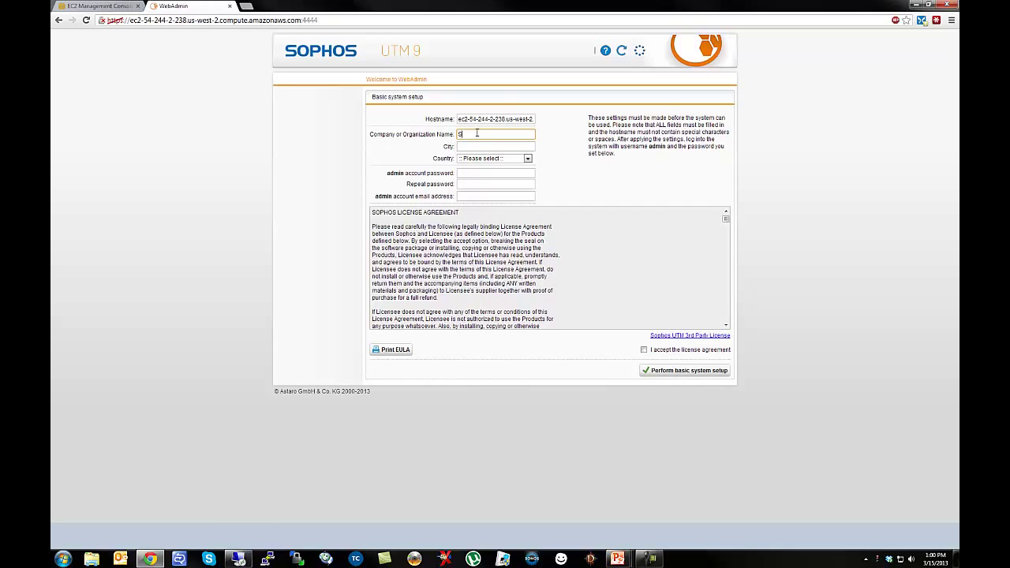
pyautogui.write('ophos')
pyautogui.press('Tab')
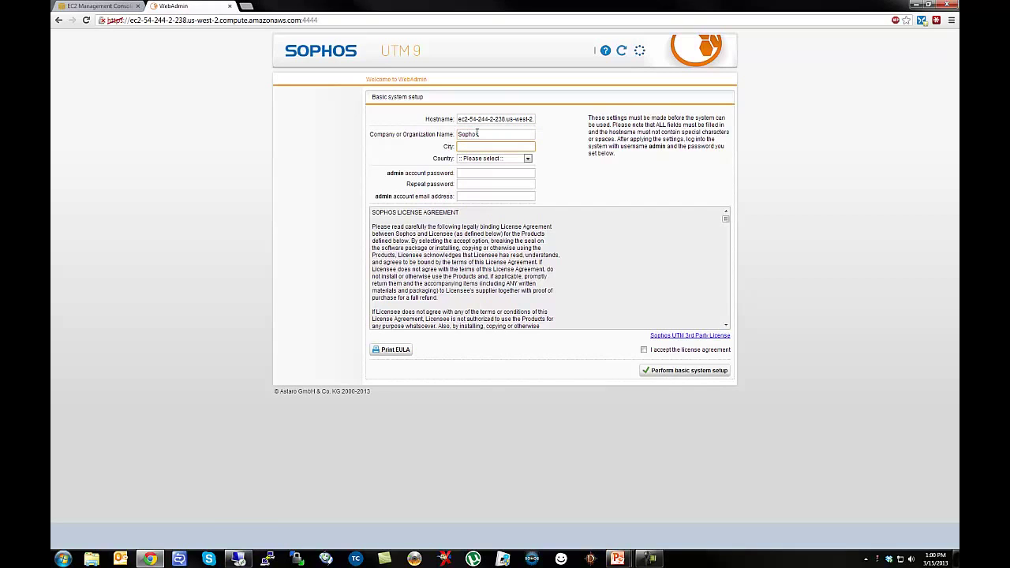
pyautogui.press('Tab')
pyautogui.write('Canada')
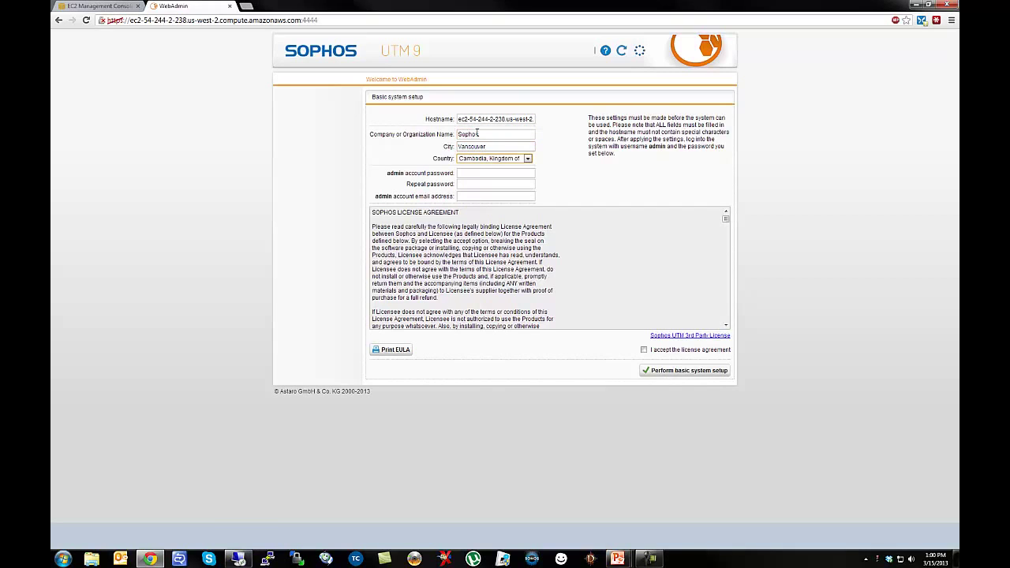
pyautogui.press('Tab')
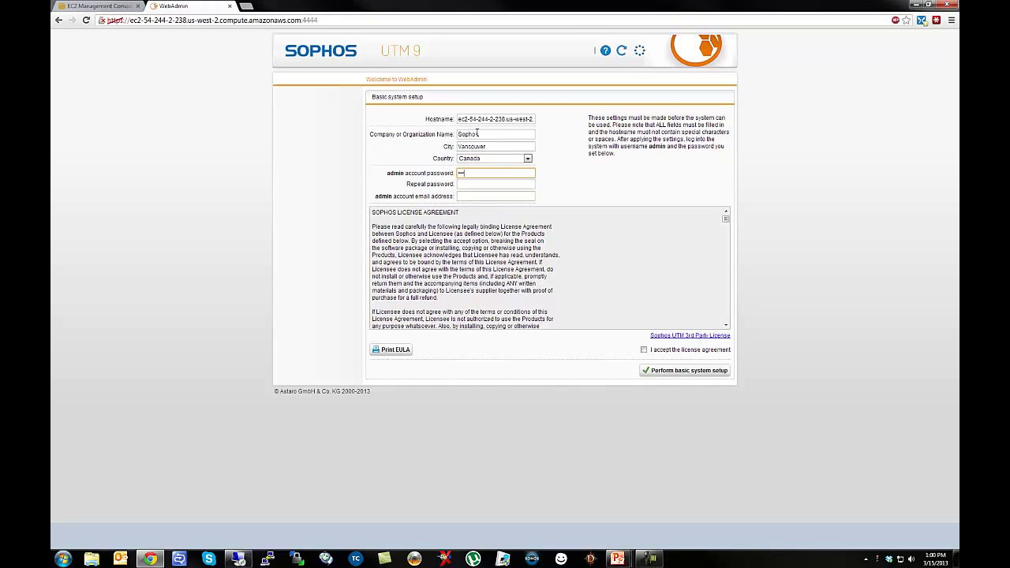
pyautogui.press('Tab')
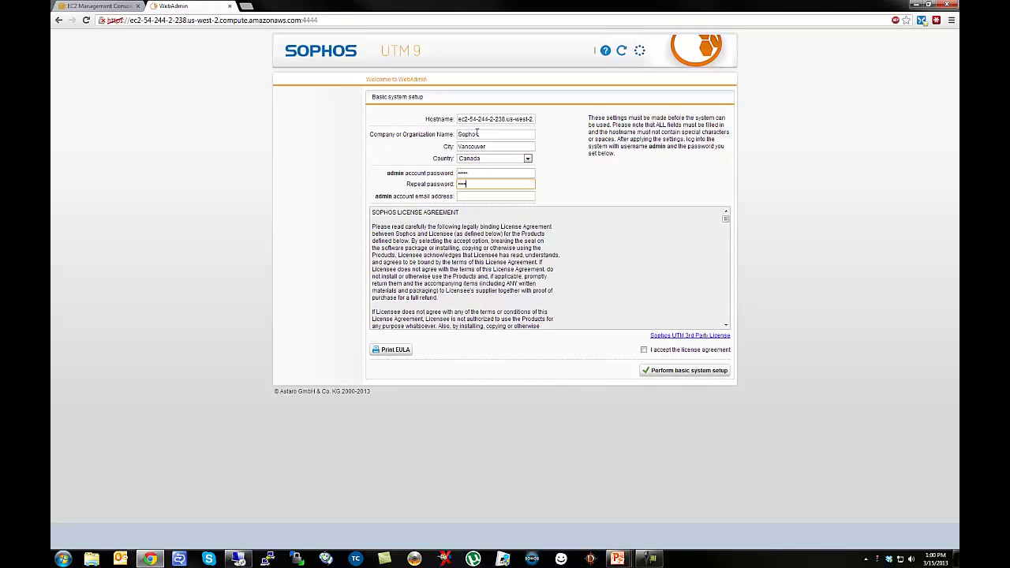
pyautogui.press('Tab')
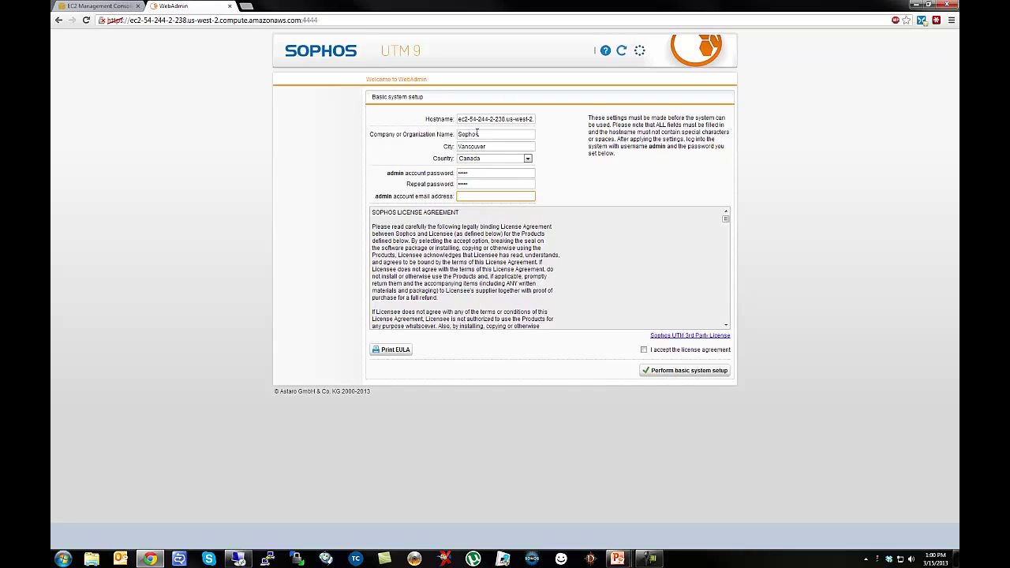
# Enter the admin email address, accept the licence agreement and perform the basic system setup.
pyautogui.hotkey('ctrl', 'v')
pyautogui.click(644, 349)
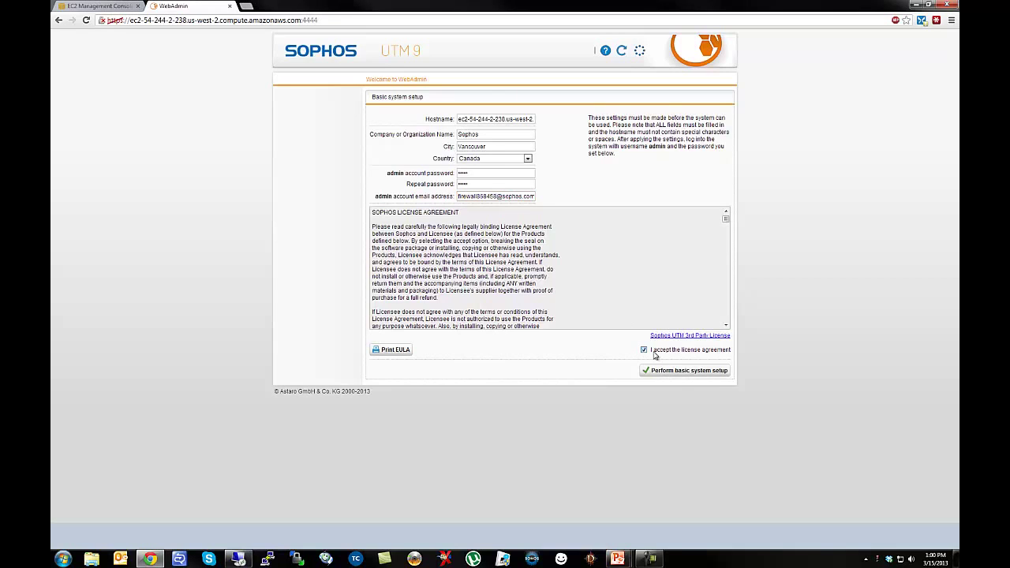
pyautogui.click(682, 371)
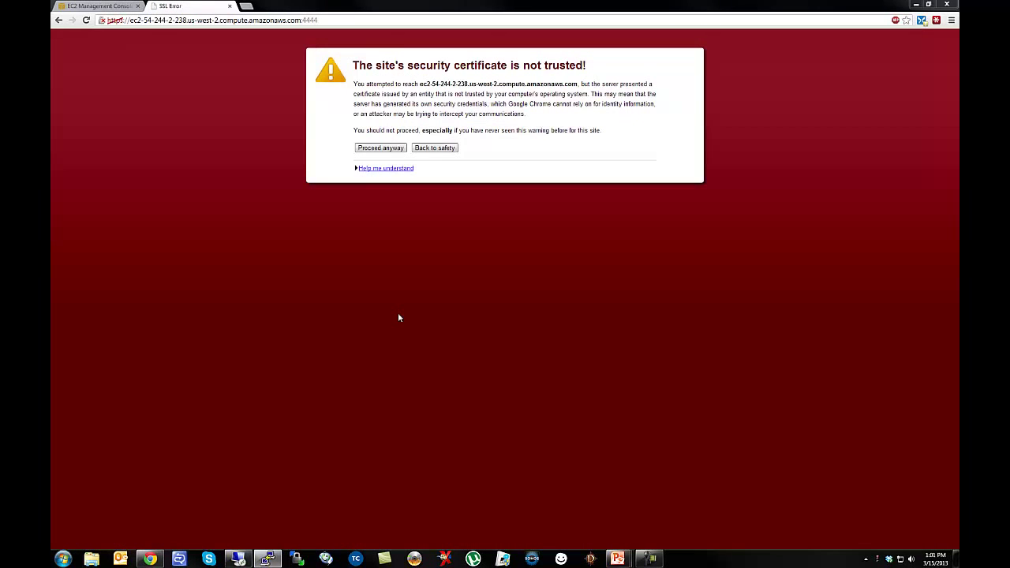
# Proceed past the certificate warning and log in as admin with the account password.
pyautogui.click(381, 150)
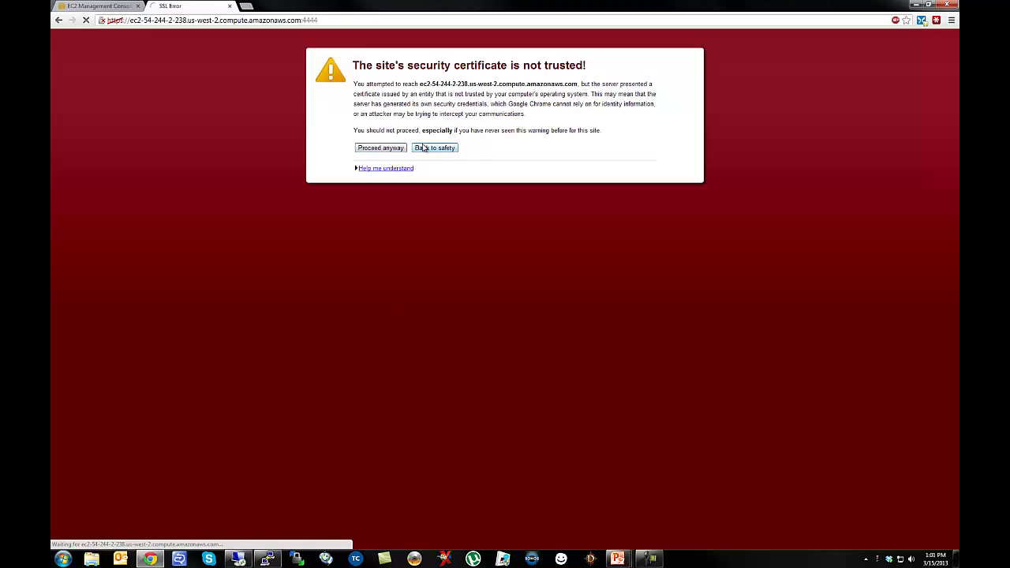
pyautogui.write('admi')
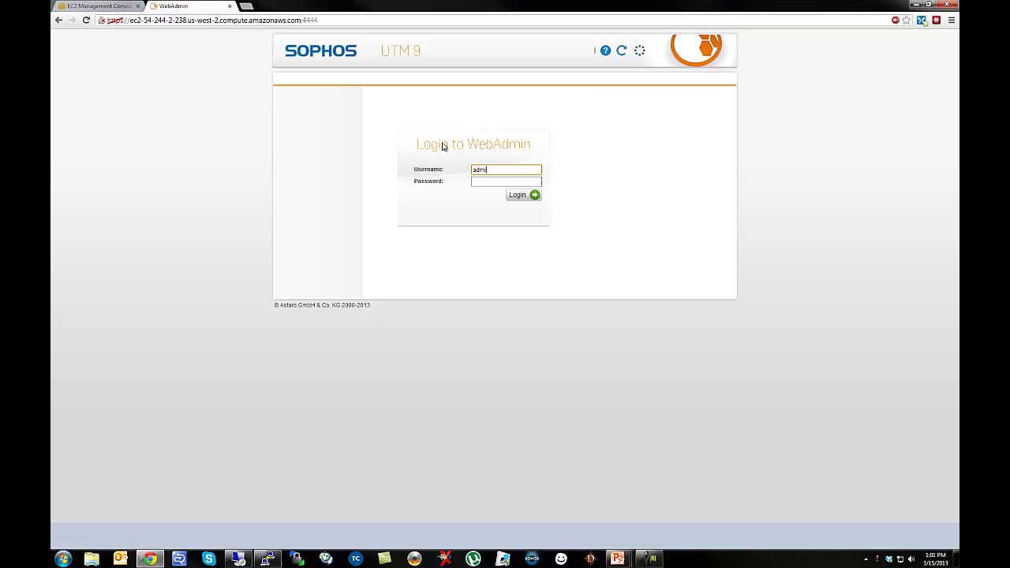
pyautogui.write('n')
pyautogui.press('Tab')
pyautogui.write('•••')
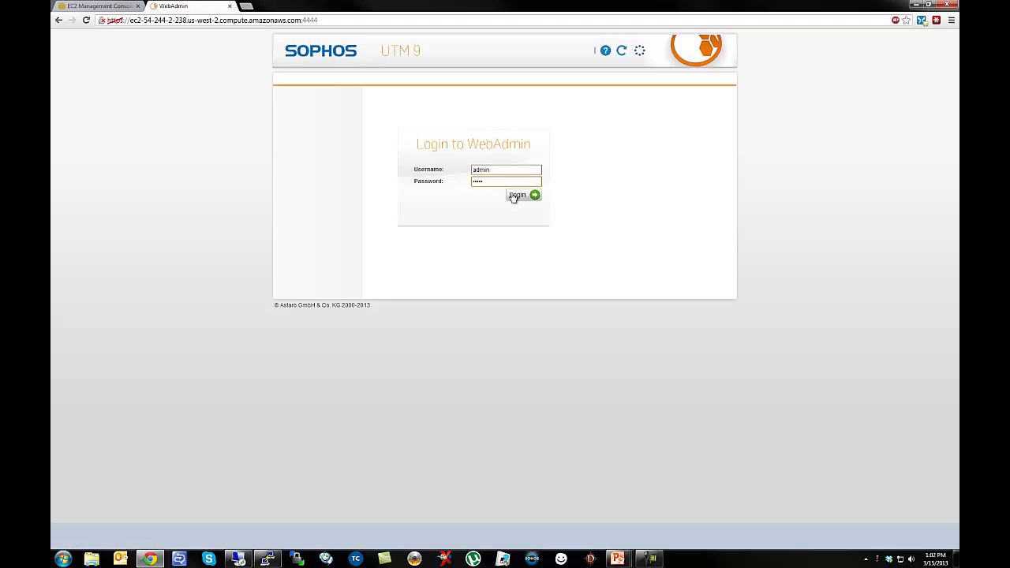
pyautogui.click(514, 195)
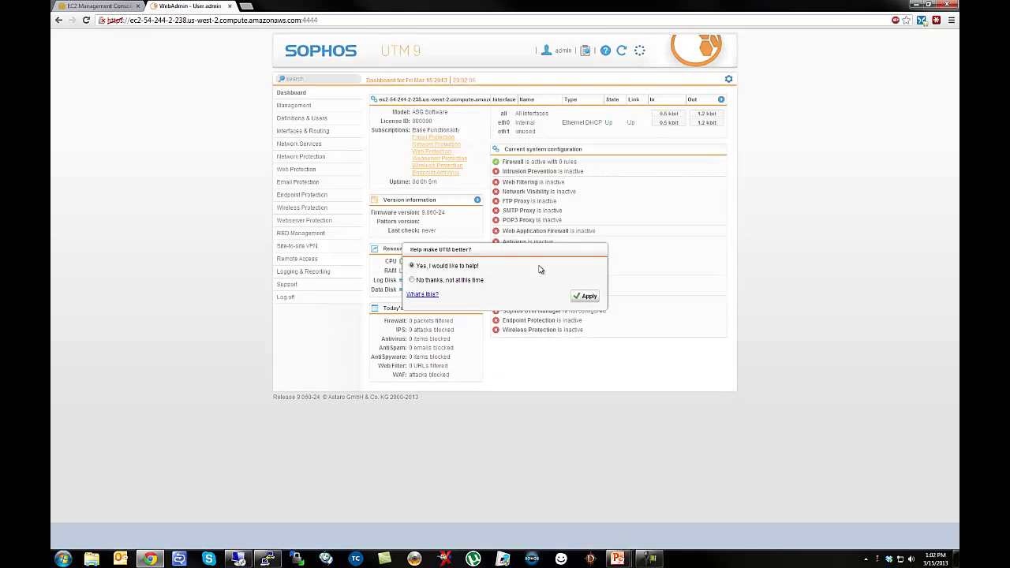
# Apply the 'Help make UTM better?' prompt and open Interfaces & Routing > Interfaces.
pyautogui.click(586, 298)
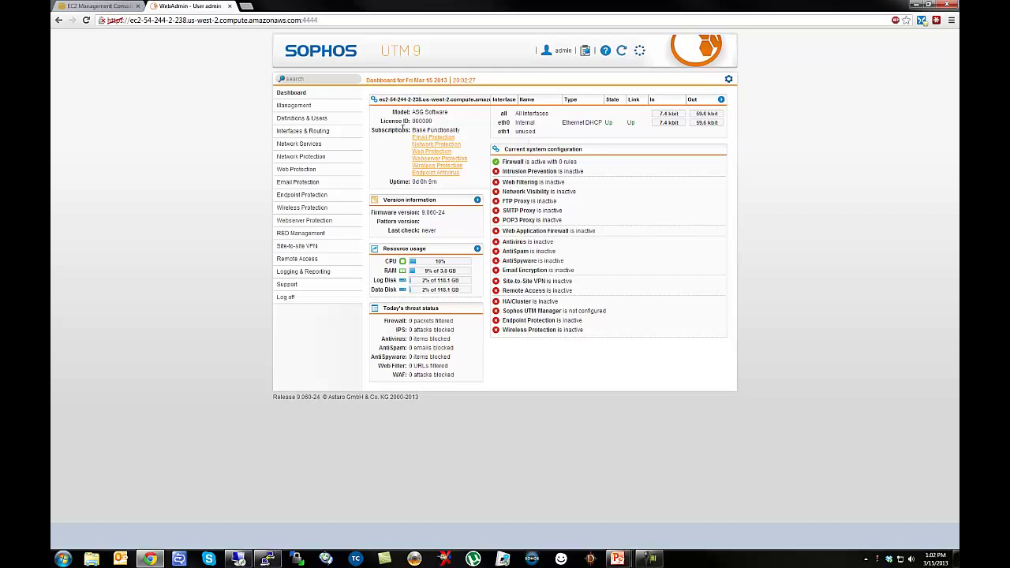
pyautogui.click(300, 133)
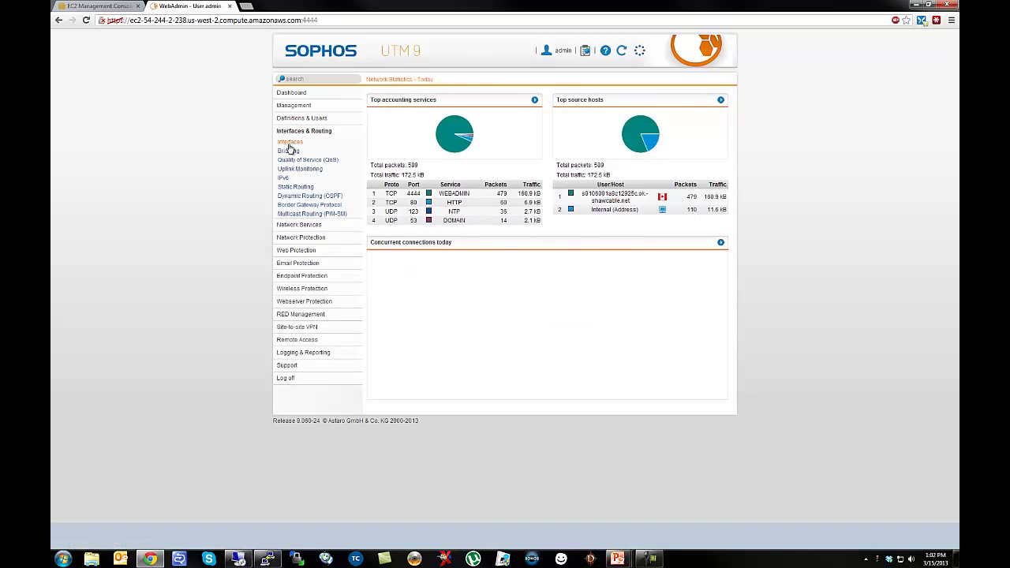
pyautogui.click(289, 143)
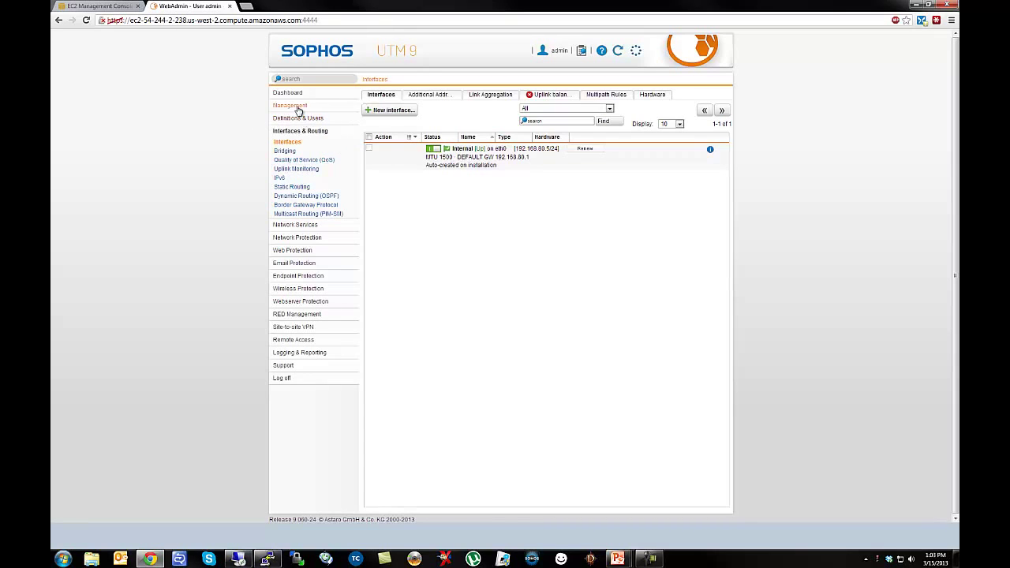
# Under Management > System Settings > Time and Date, choose the Canada / Pacific time zone.
pyautogui.click(299, 117)
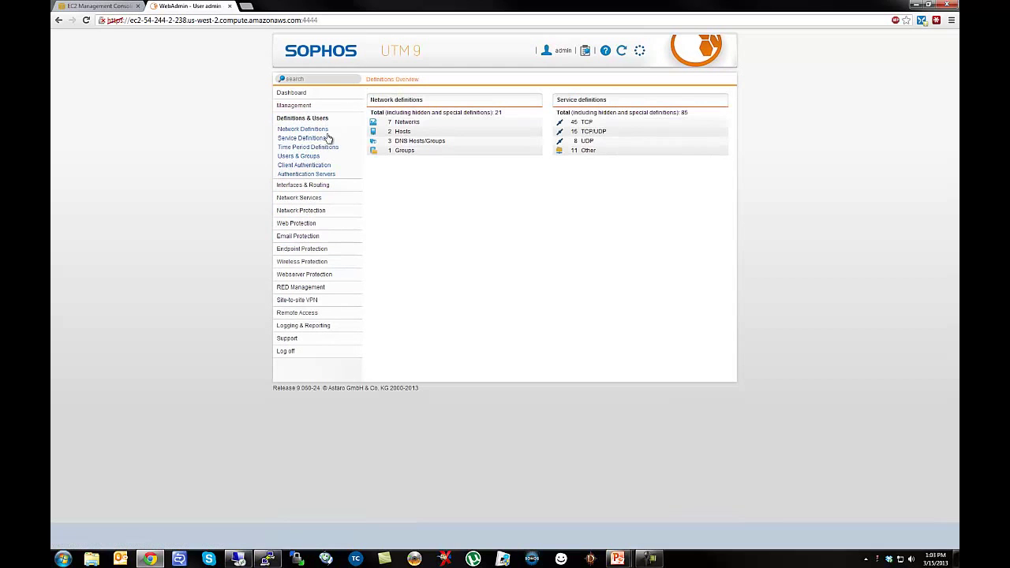
pyautogui.click(293, 106)
pyautogui.click(296, 118)
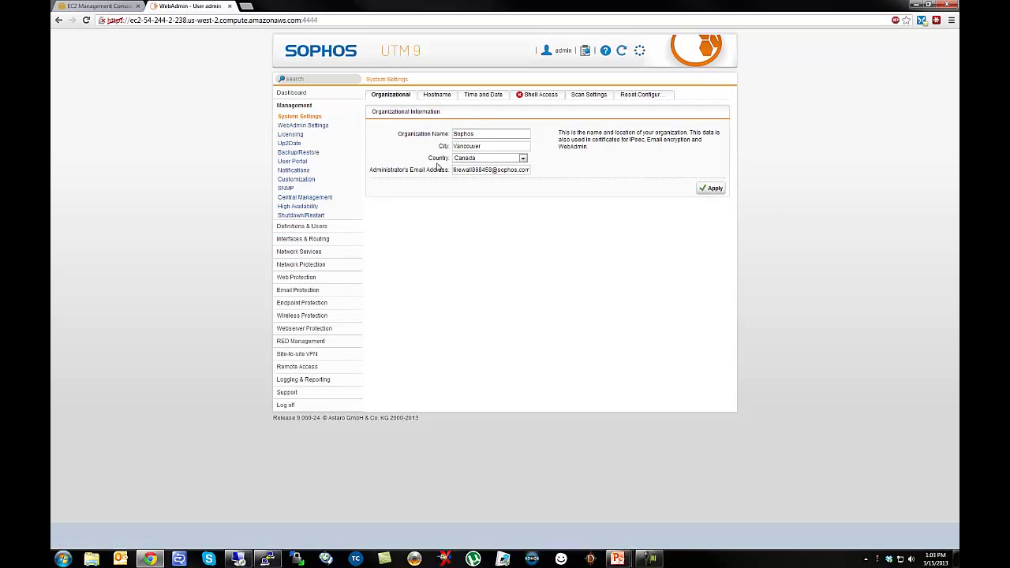
pyautogui.click(482, 96)
pyautogui.click(432, 236)
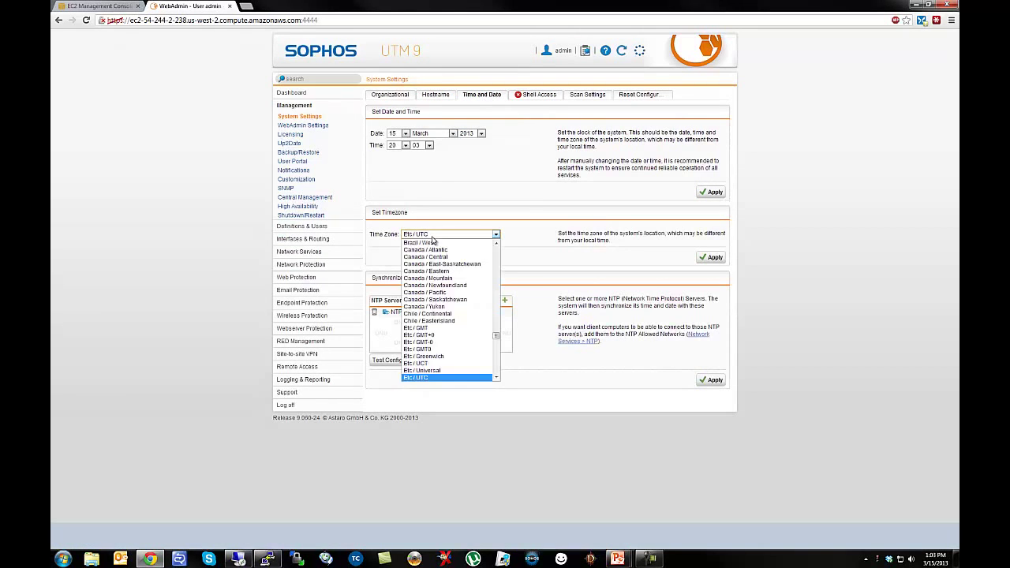
pyautogui.click(423, 293)
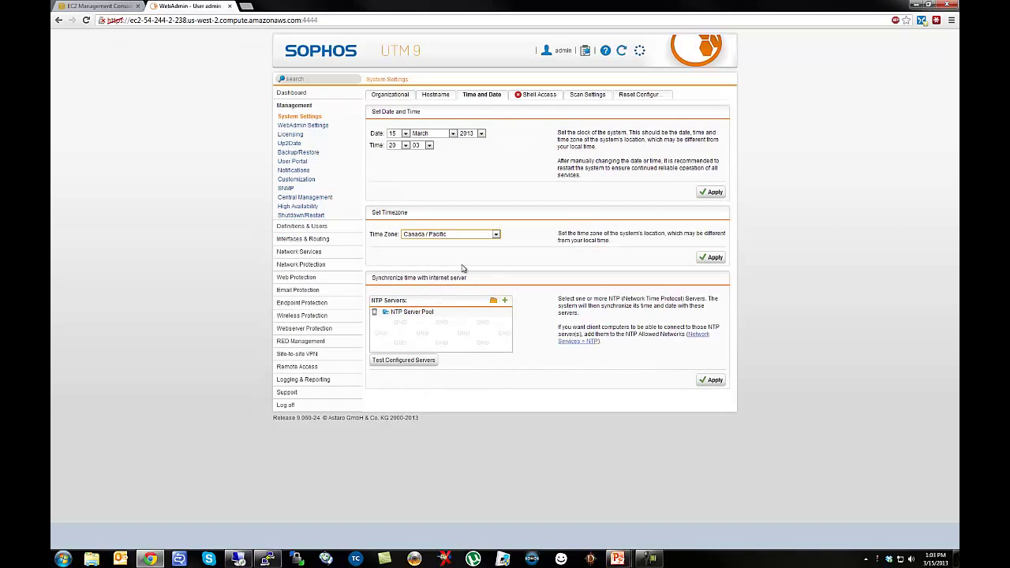
# Set the clock hour to 13 and apply both the date/time and time zone changes.
pyautogui.click(405, 146)
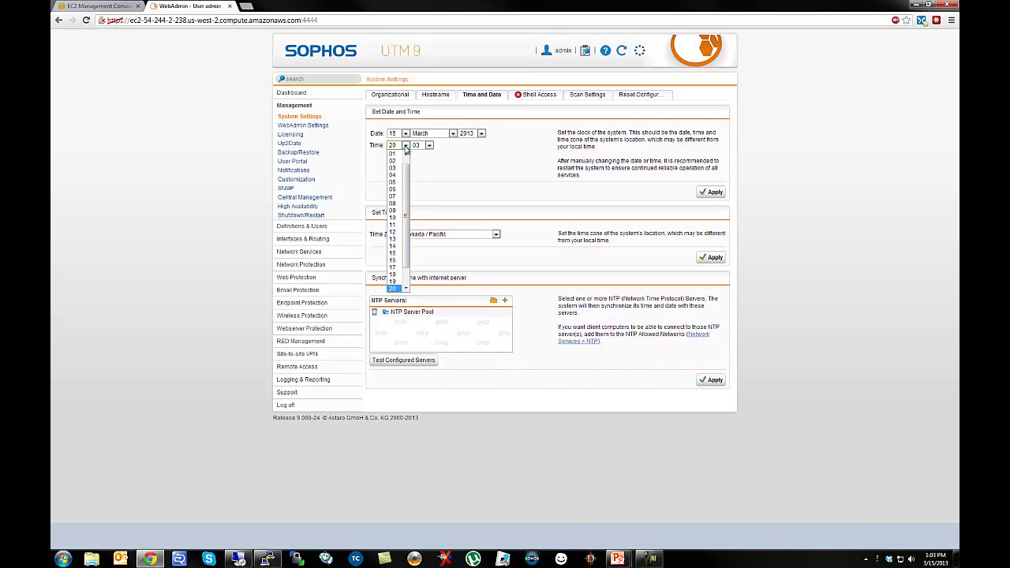
pyautogui.click(395, 239)
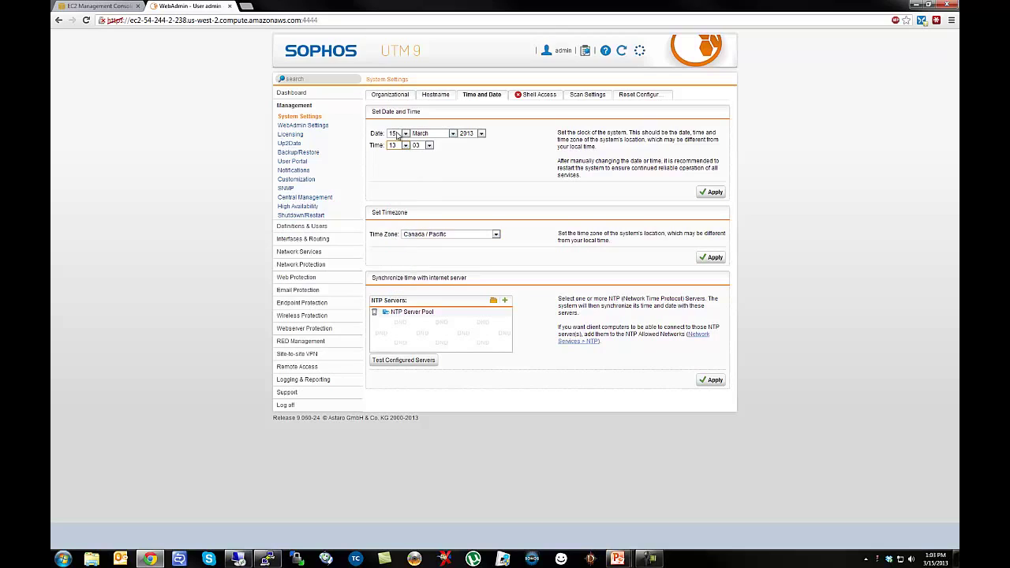
pyautogui.click(711, 192)
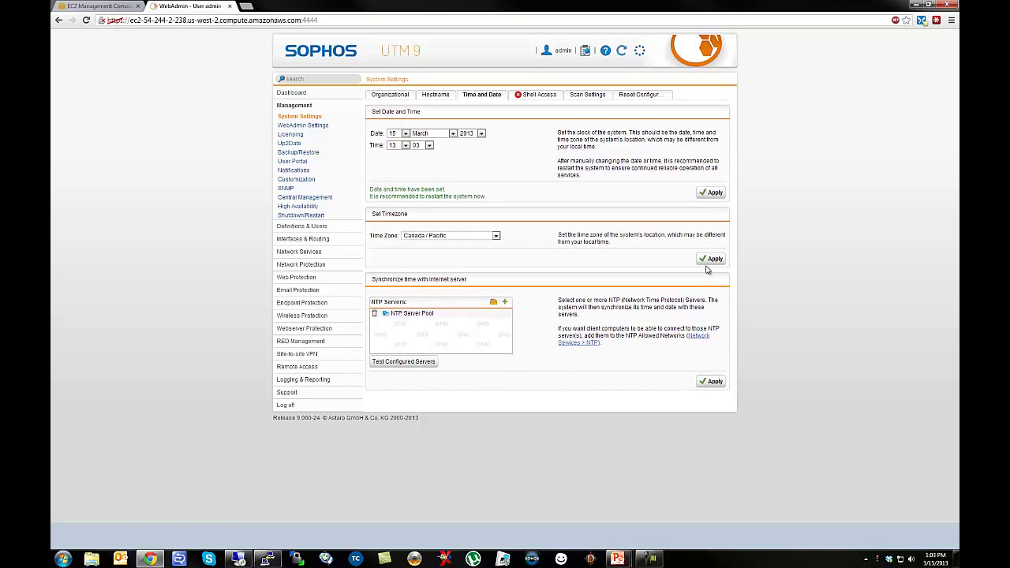
pyautogui.click(707, 260)
pyautogui.click(546, 96)
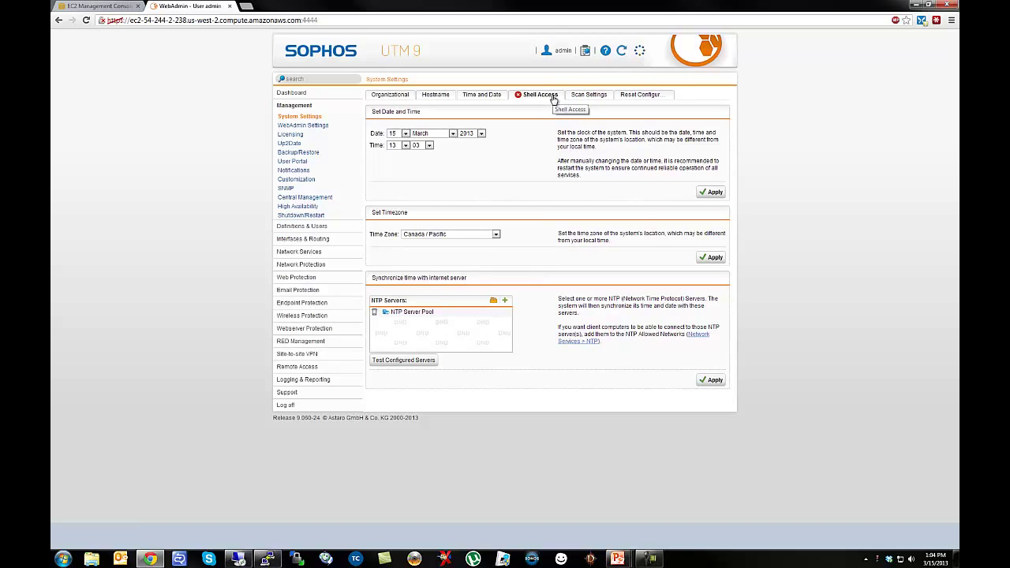
pyautogui.click(520, 97)
# Log back in as admin with the account password and open the System Settings Shell Access tab.
pyautogui.write('admin')
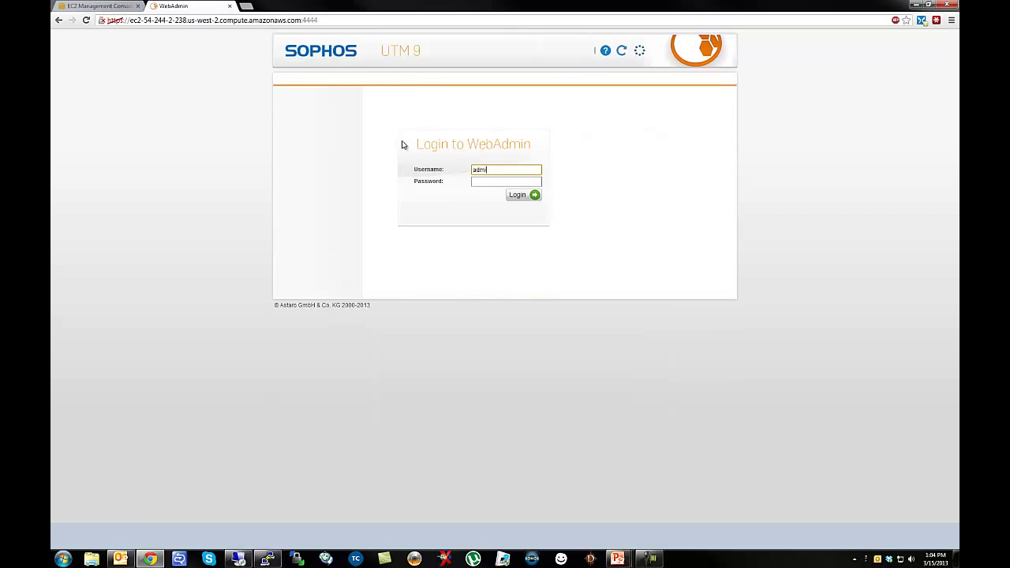
pyautogui.press('Tab')
pyautogui.write('*****')
pyautogui.click(517, 195)
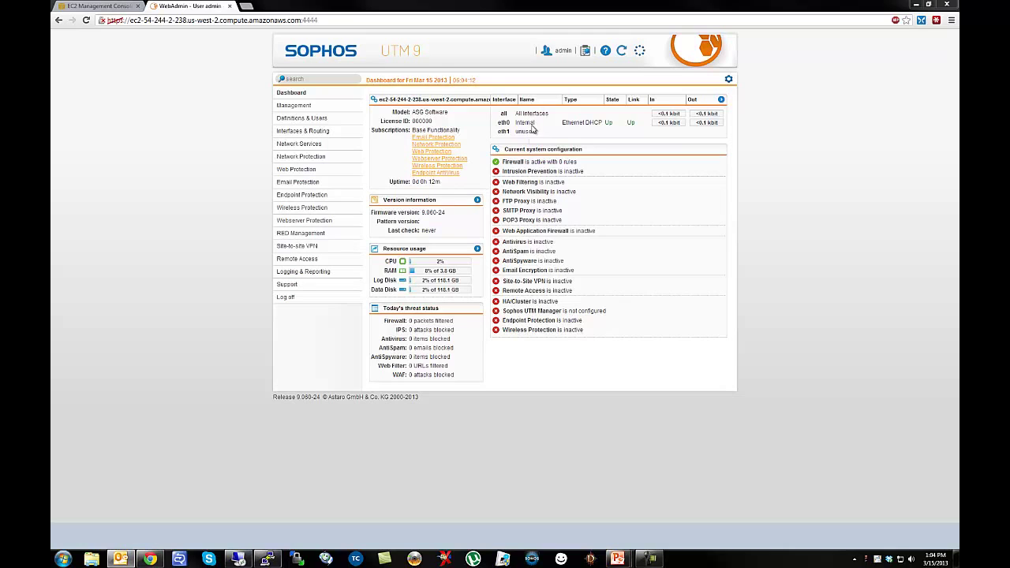
pyautogui.click(292, 106)
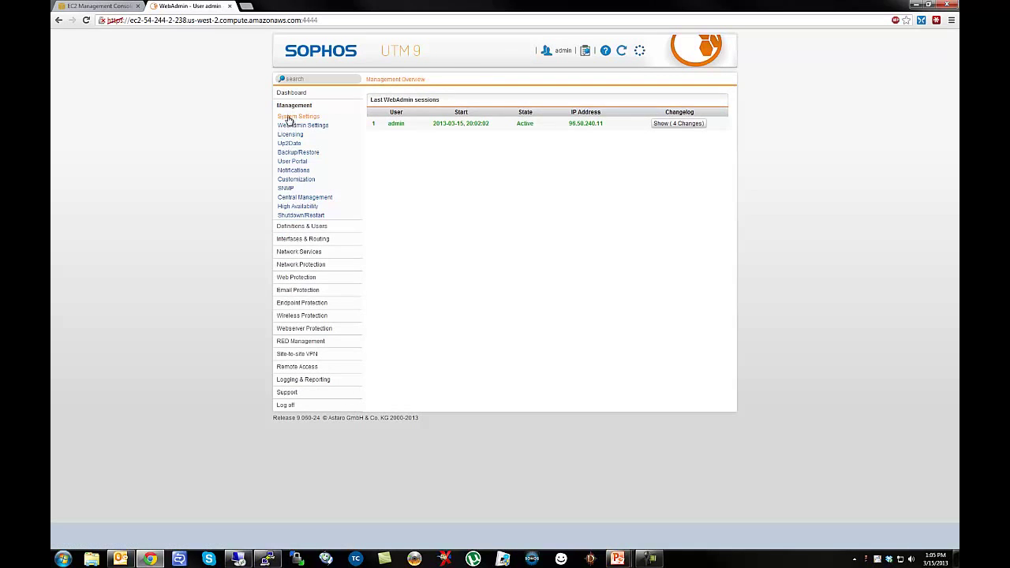
pyautogui.click(294, 117)
pyautogui.click(540, 94)
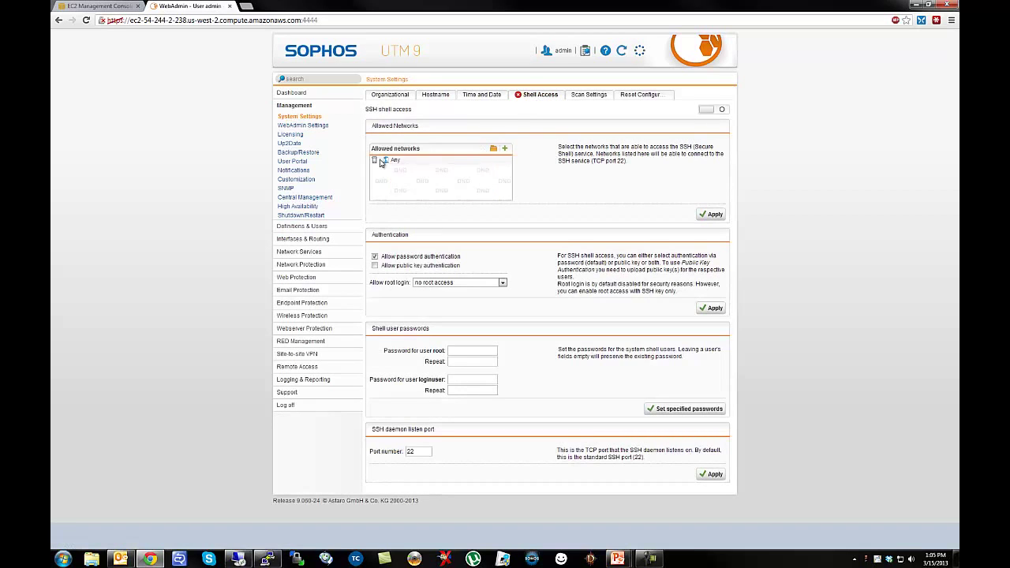
# Enter and confirm a new root shell password.
pyautogui.moveTo(394, 164)
pyautogui.click(457, 350)
pyautogui.write('•••••')
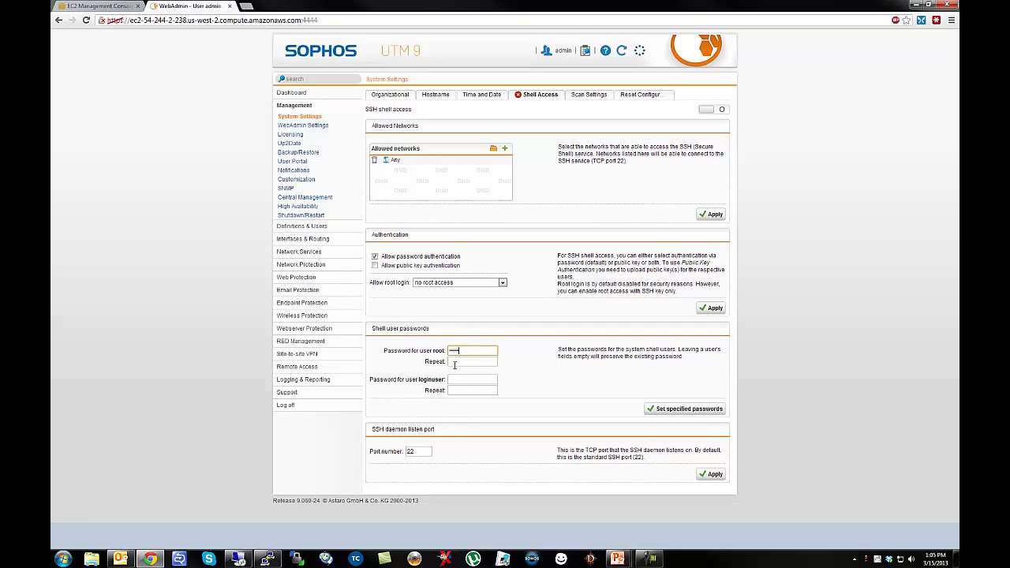
pyautogui.click(455, 363)
pyautogui.write('•••••')
# Enter and confirm the loginuser password, set both passwords, and copy the server host name.
pyautogui.click(454, 384)
pyautogui.write('•••••')
pyautogui.click(456, 390)
pyautogui.write('•••••')
pyautogui.click(653, 411)
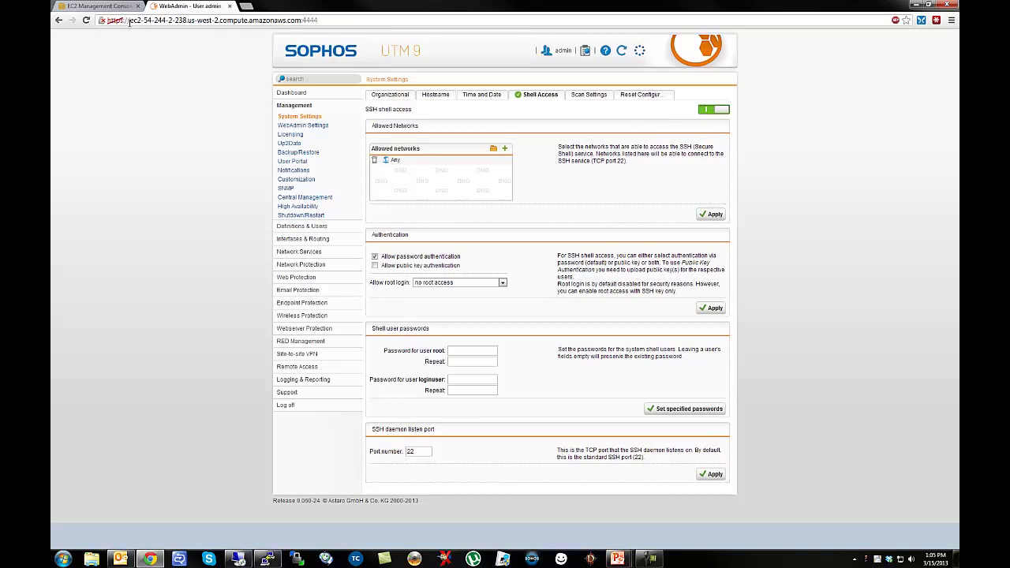
pyautogui.moveTo(129, 22); pyautogui.dragTo(305, 27)
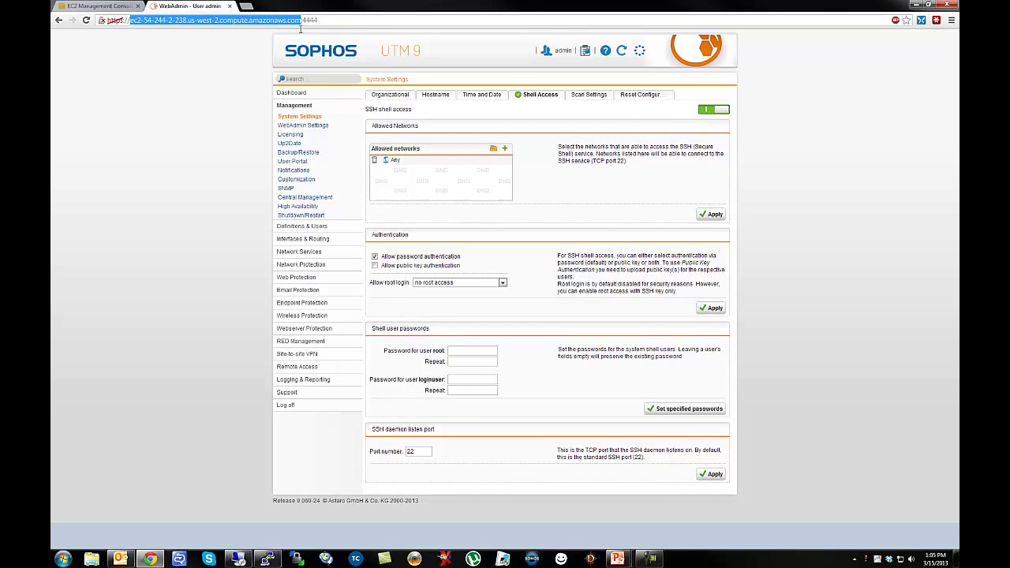
# In PuTTY, accept the host key, log in as loginuser and switch to root with su.
pyautogui.click(268, 559)
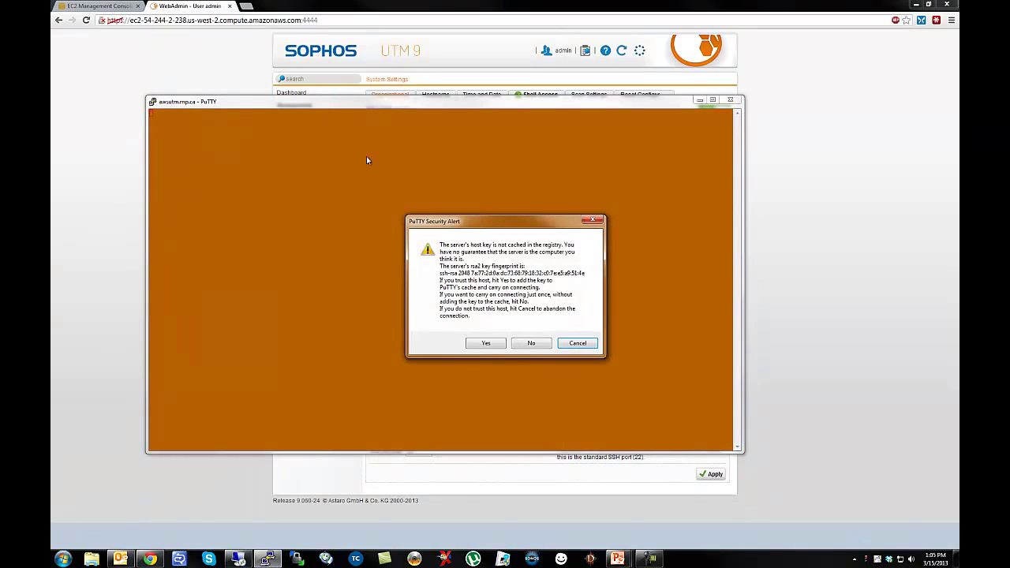
pyautogui.click(487, 344)
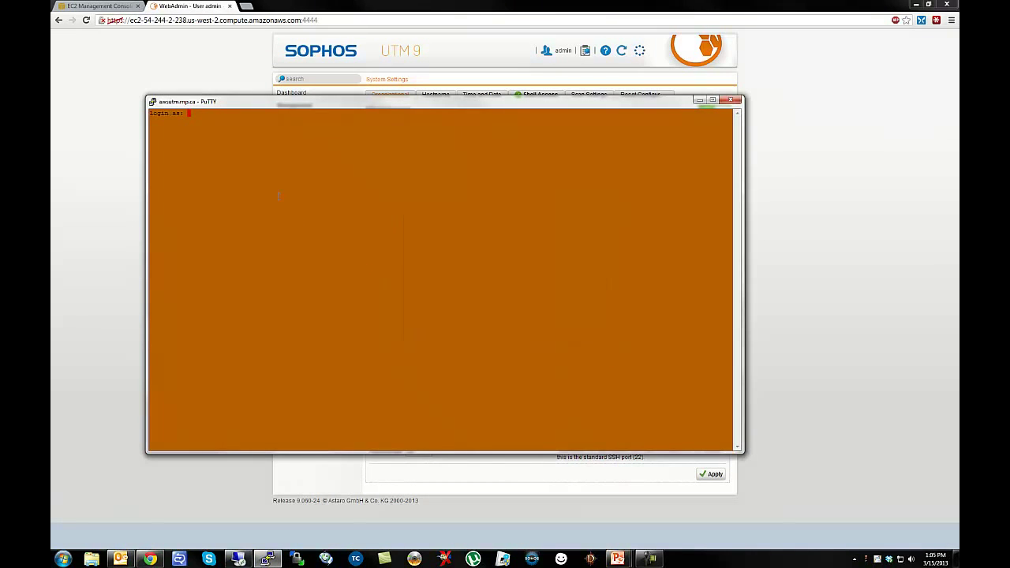
pyautogui.write('loginuser')
pyautogui.press('Return')
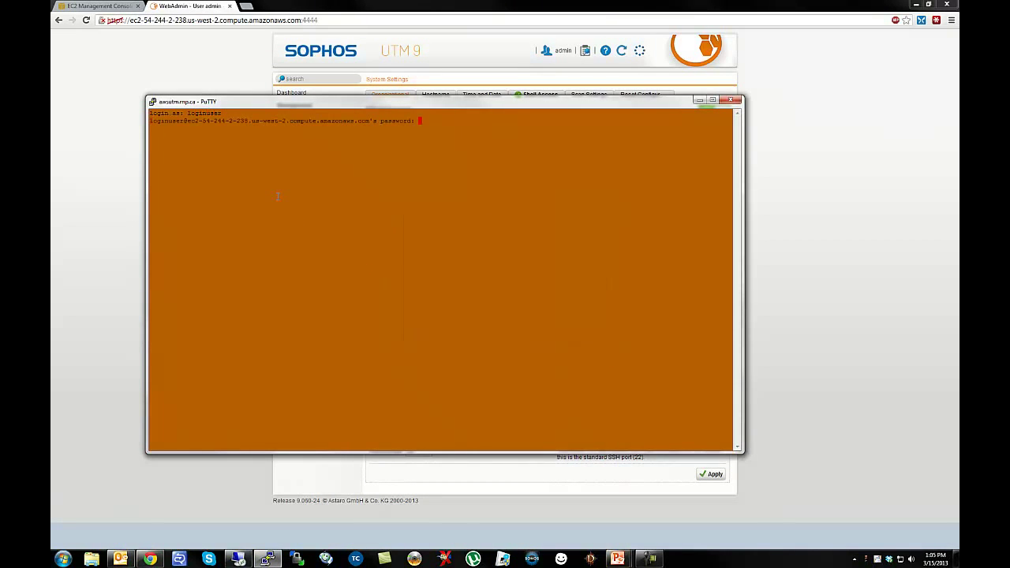
pyautogui.press('Return')
pyautogui.write('su')
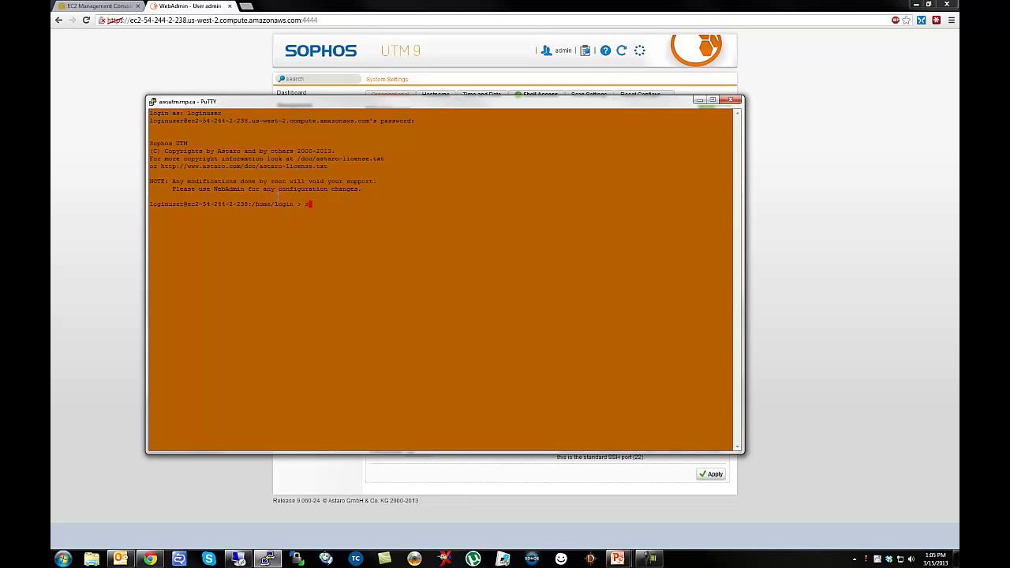
pyautogui.press('Return')
pyautogui.press('Return')
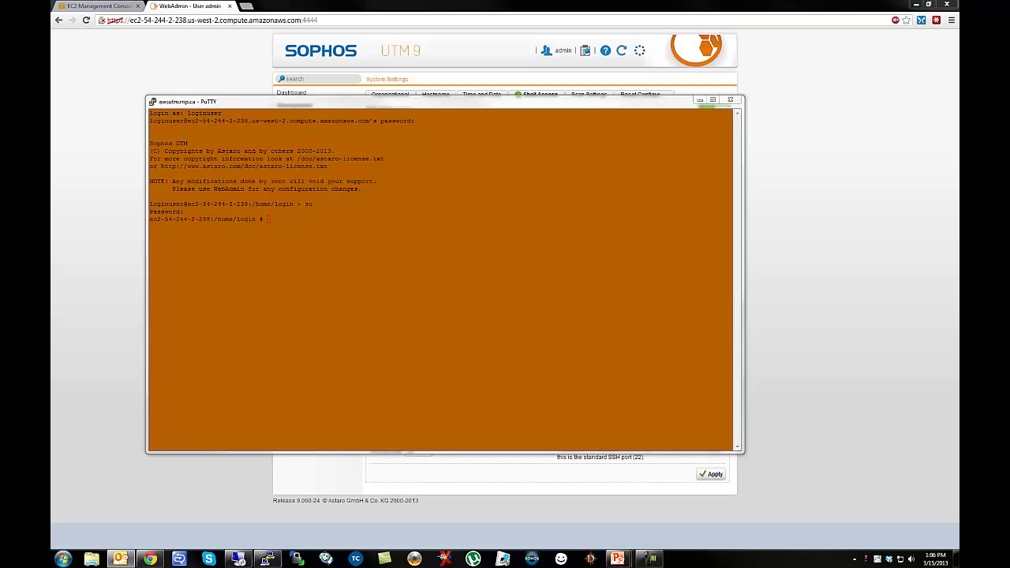
# Paste the confd-client REF_DefaultInternal unlock command, close PuTTY, and turn SSH shell access off.
pyautogui.rightClick(272, 219)
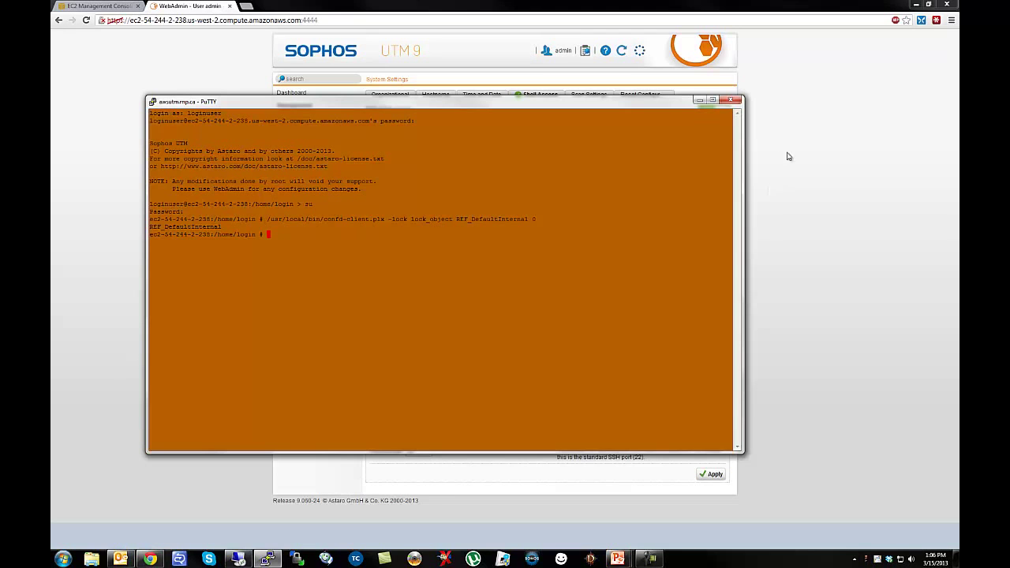
pyautogui.click(731, 99)
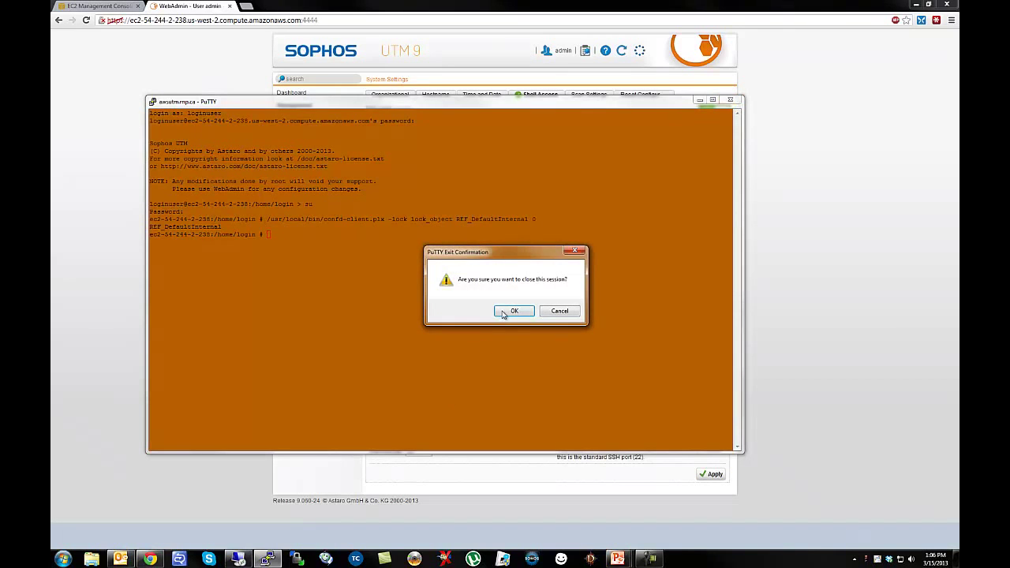
pyautogui.click(509, 312)
pyautogui.click(720, 111)
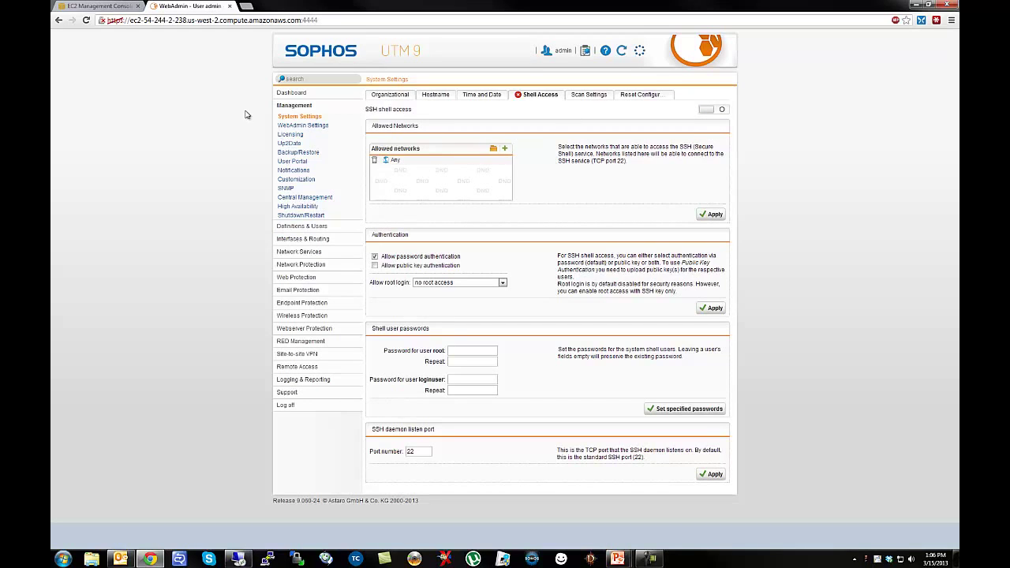
# In Interfaces & Routing > Interfaces, rename the eth0 interface to External and save.
pyautogui.click(291, 93)
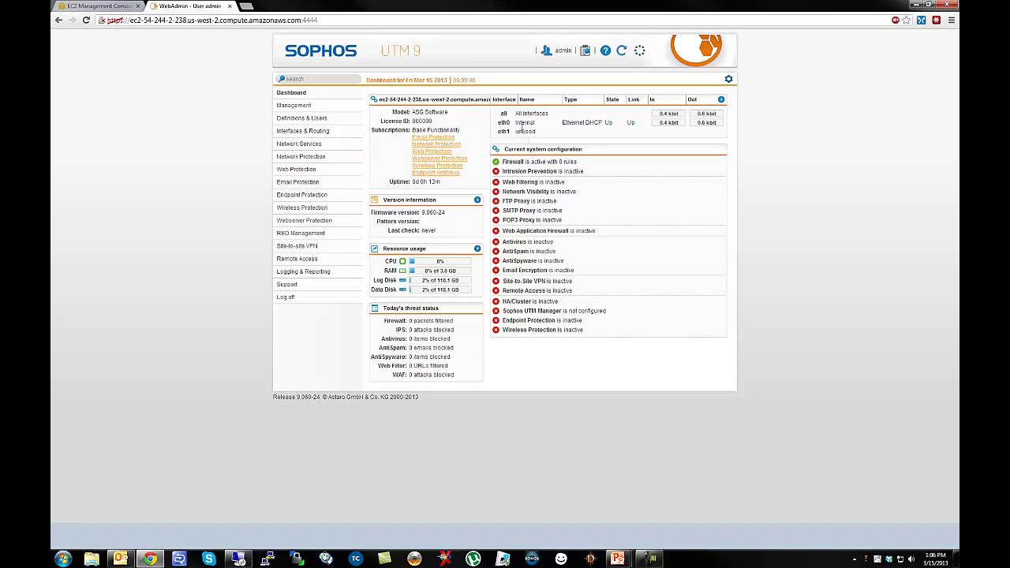
pyautogui.click(329, 132)
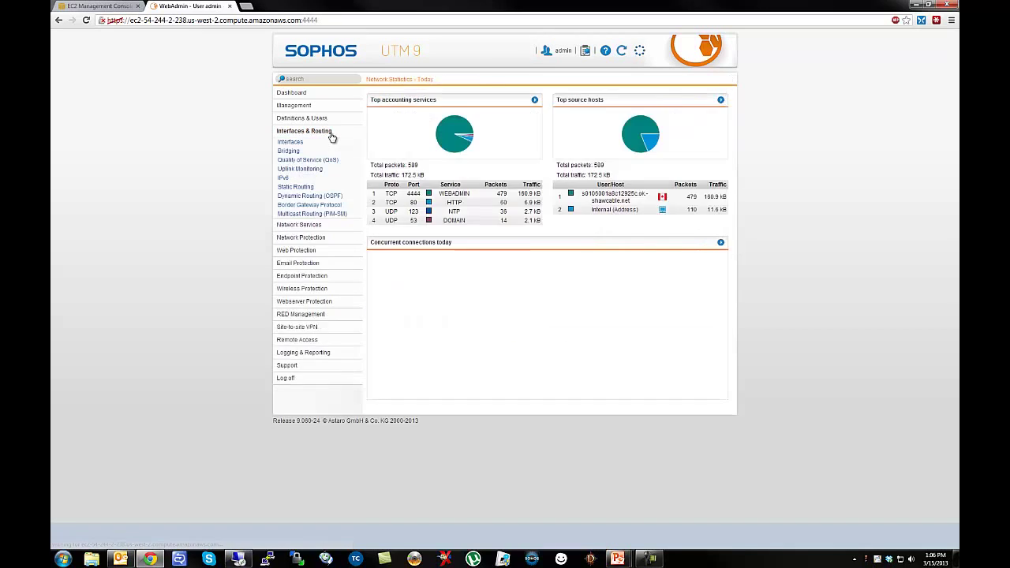
pyautogui.click(298, 146)
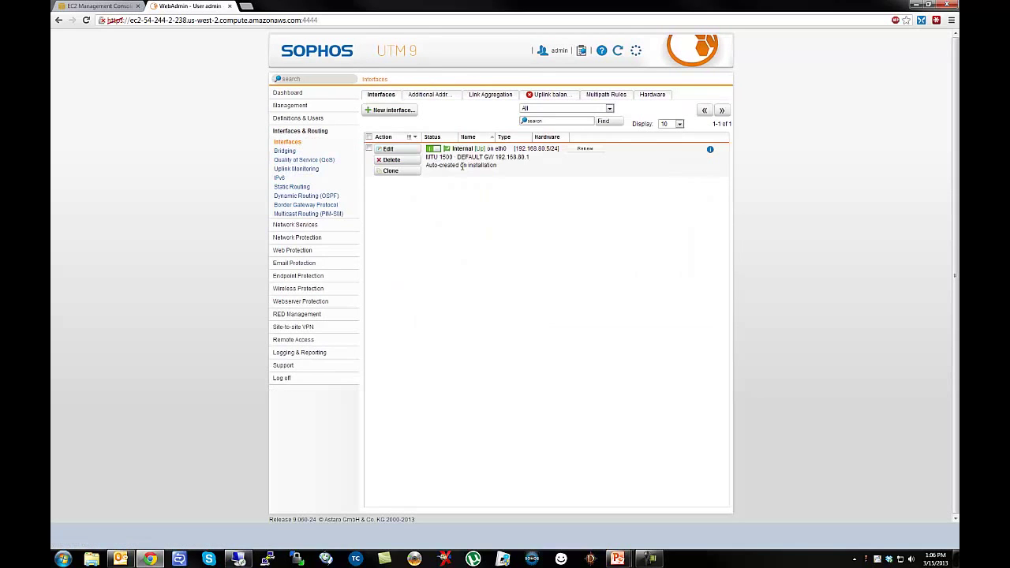
pyautogui.click(402, 152)
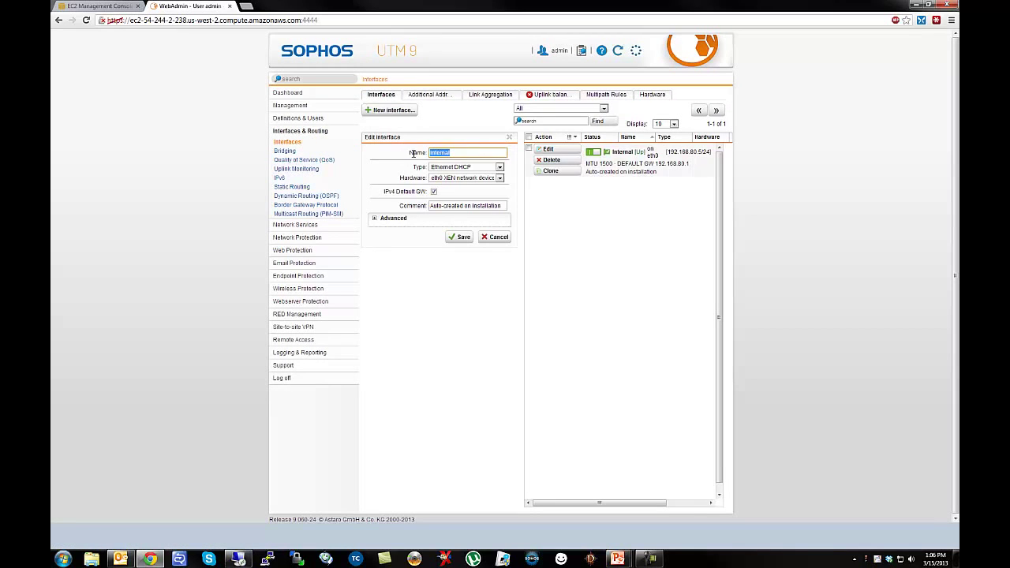
pyautogui.write('Ex')
pyautogui.click(466, 238)
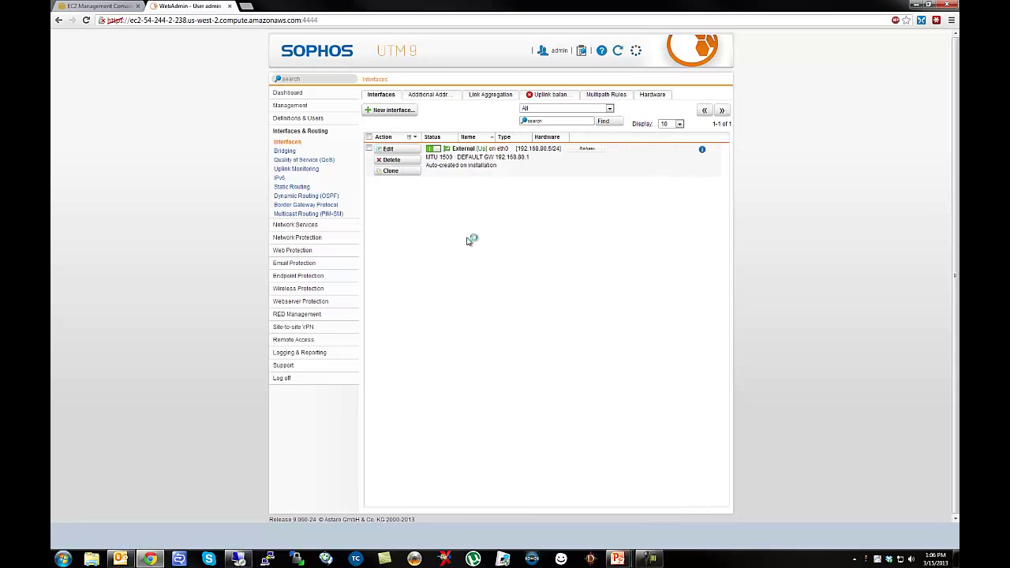
# Set the External interface comment to 'Public facing network' and save it.
pyautogui.click(403, 151)
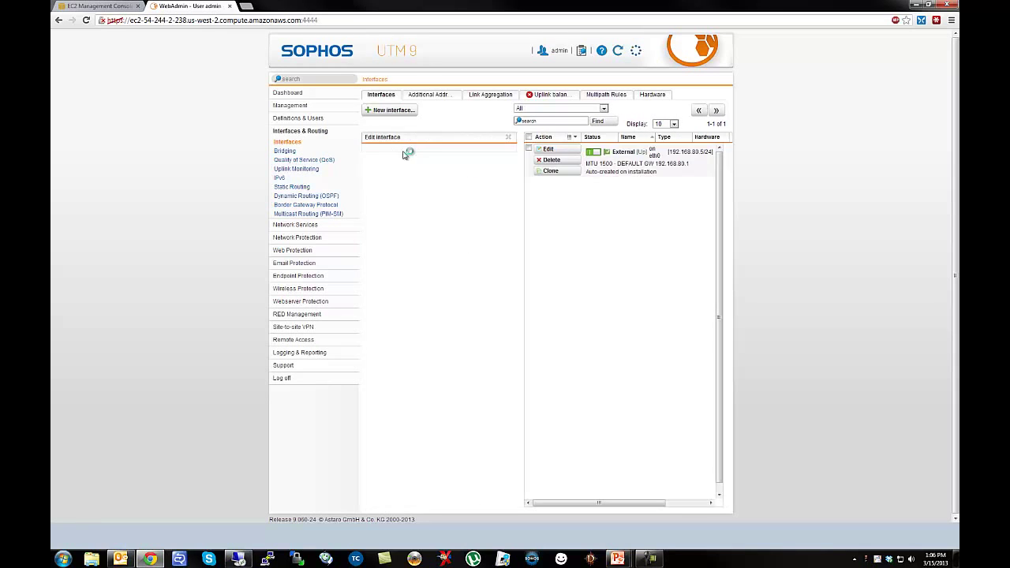
pyautogui.tripleClick(503, 208)
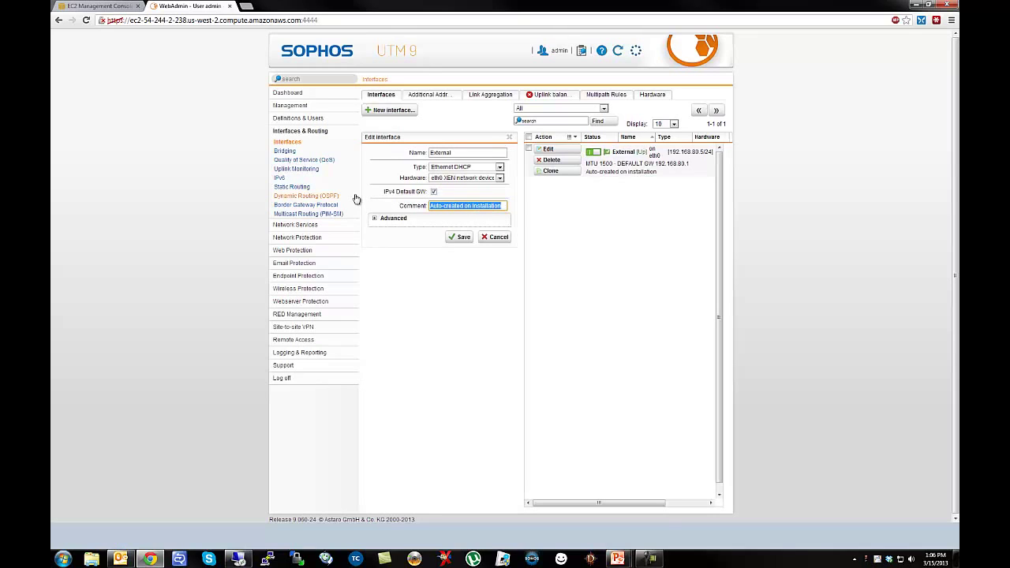
pyautogui.write('Public facing network')
pyautogui.click(463, 239)
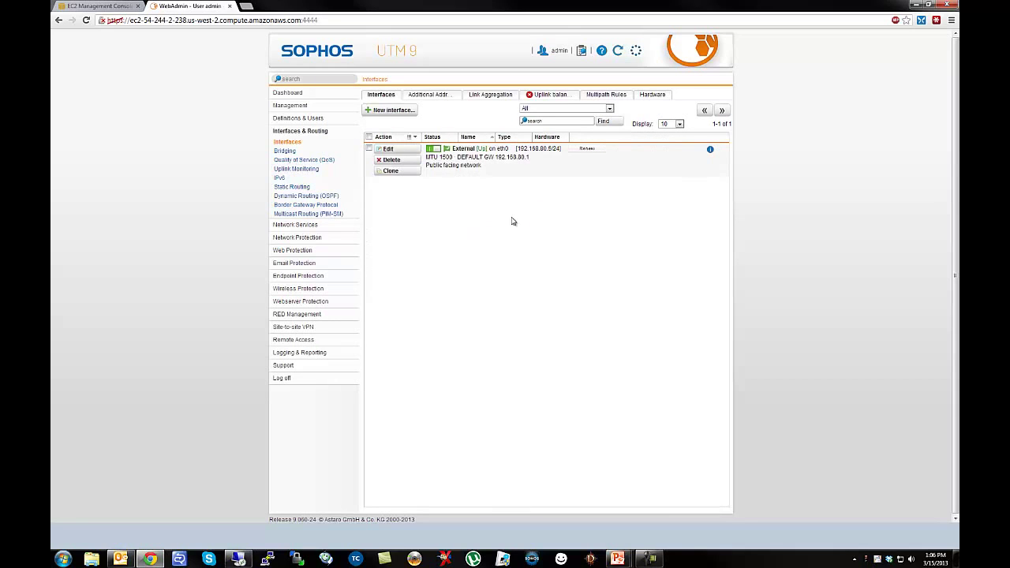
pyautogui.click(392, 171)
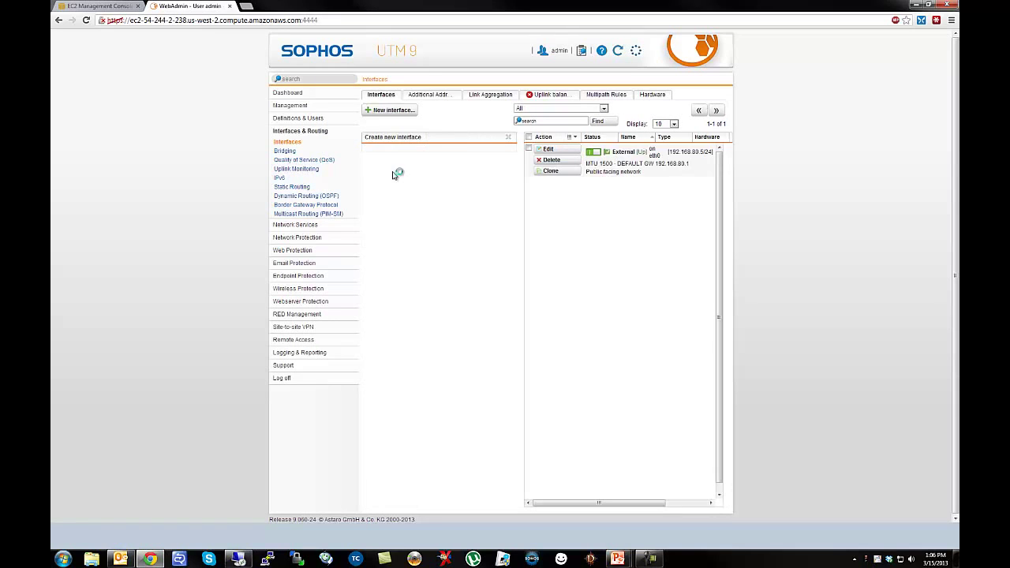
# Name the new interface Internal, type Ethernet Static on eth1, IPv4 192.168.81.5 with /24 netmask.
pyautogui.moveTo(458, 153); pyautogui.dragTo(355, 153)
pyautogui.write('Internal')
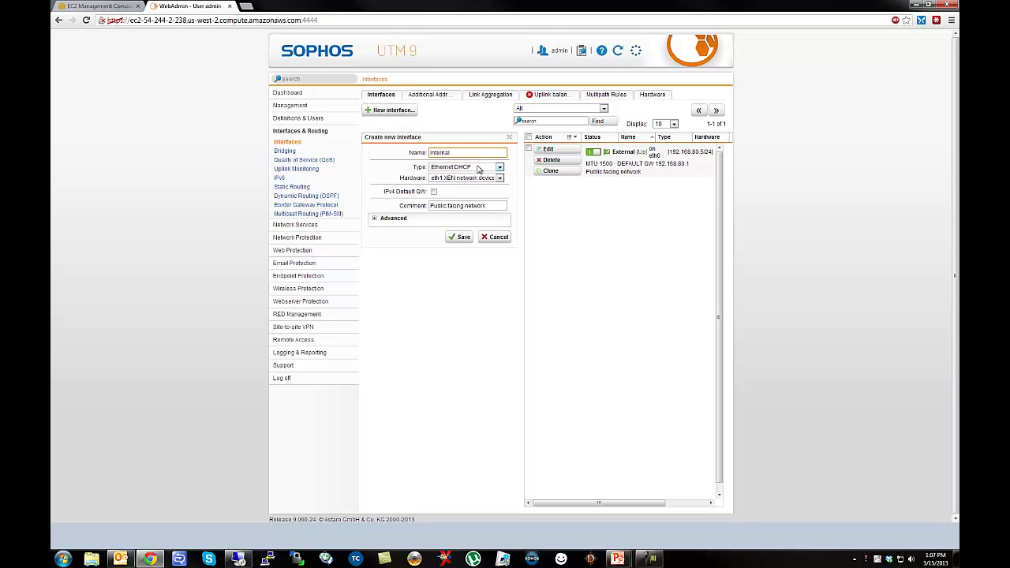
pyautogui.click(478, 170)
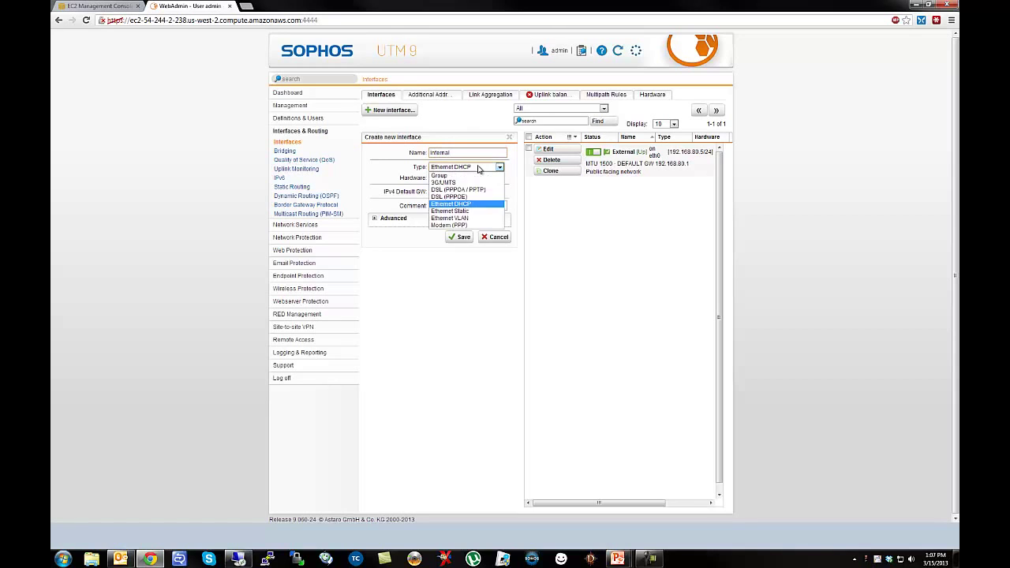
pyautogui.click(451, 212)
pyautogui.click(445, 192)
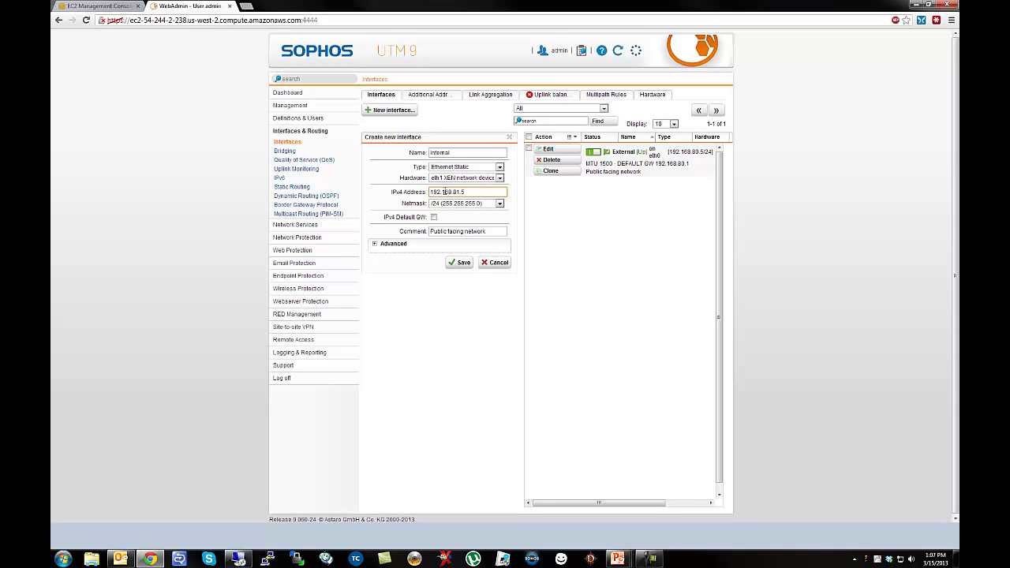
pyautogui.click(95, 5)
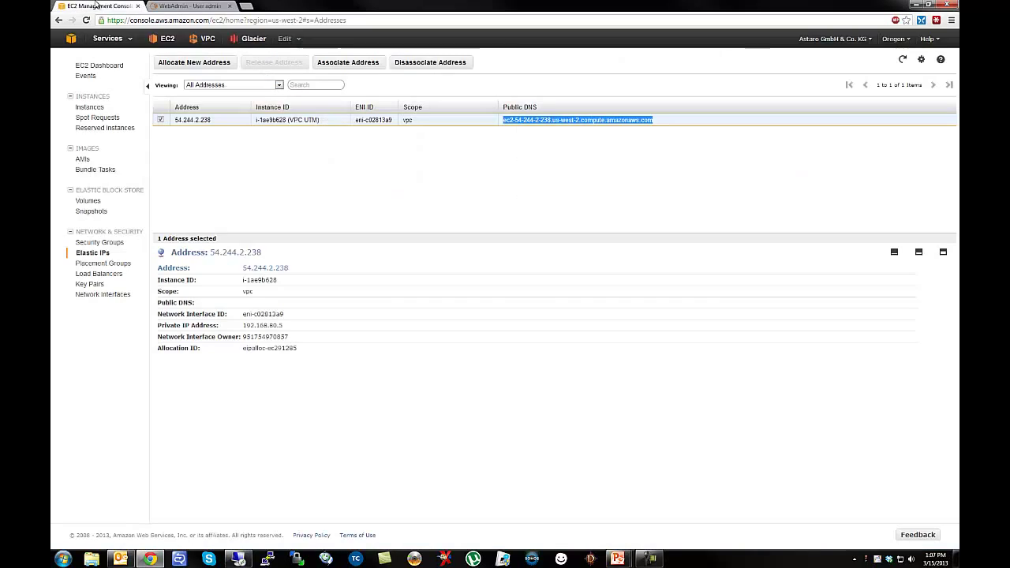
# In EC2 Instances, verify the VPC UTM instance's eth1 private IP is 192.168.81.5.
pyautogui.click(162, 39)
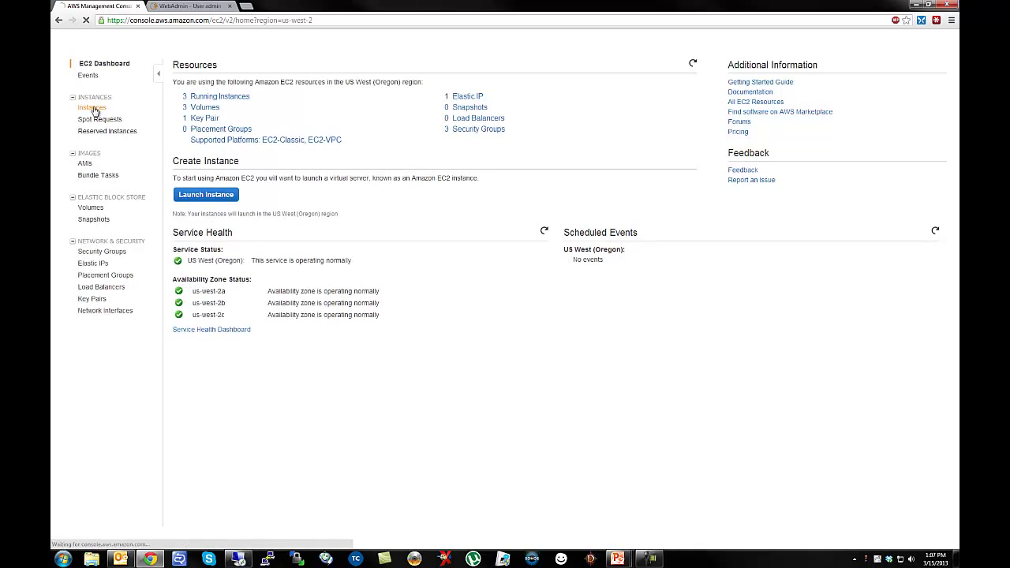
pyautogui.click(92, 111)
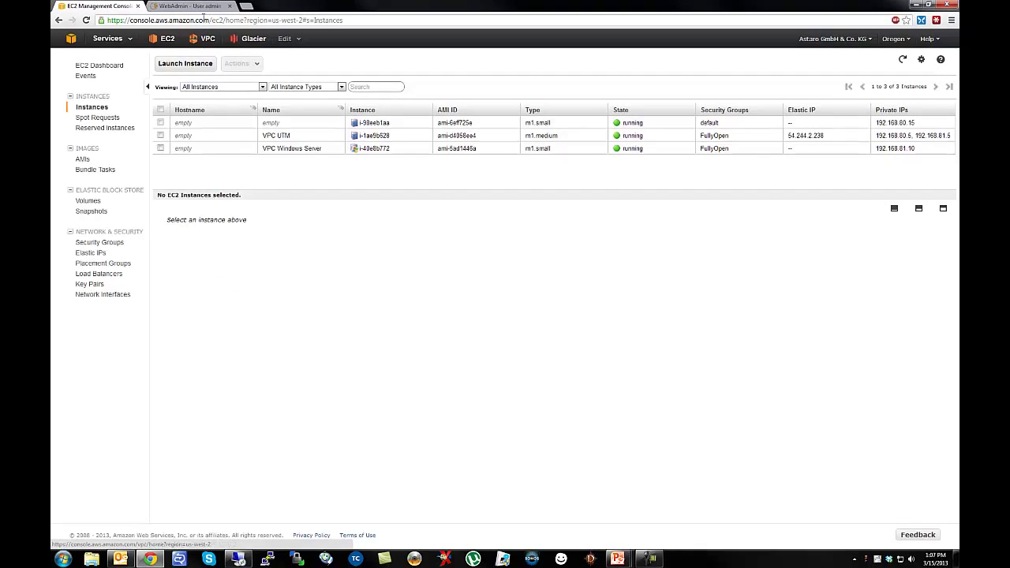
pyautogui.click(307, 137)
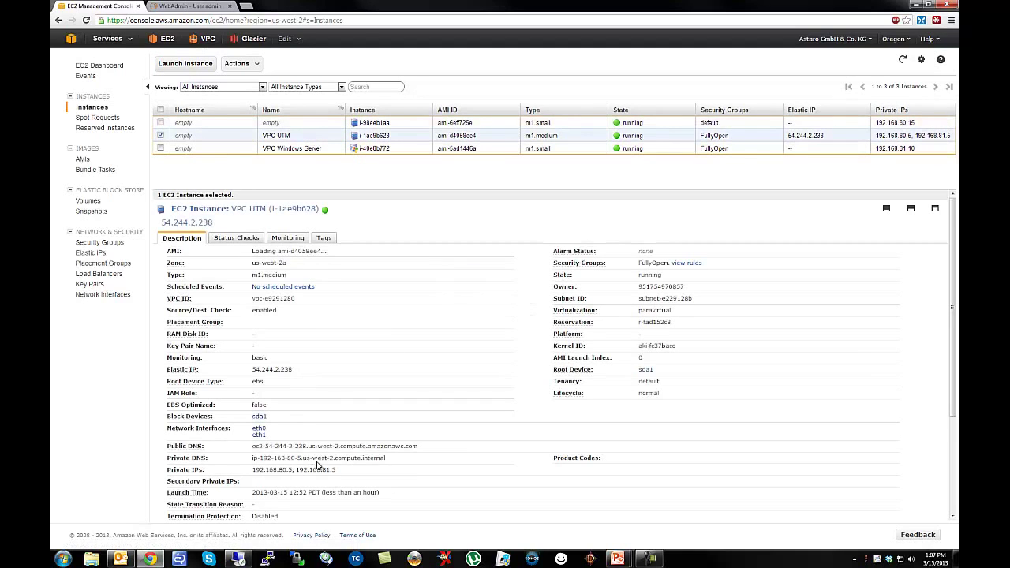
pyautogui.scroll(-3, 470, 462)
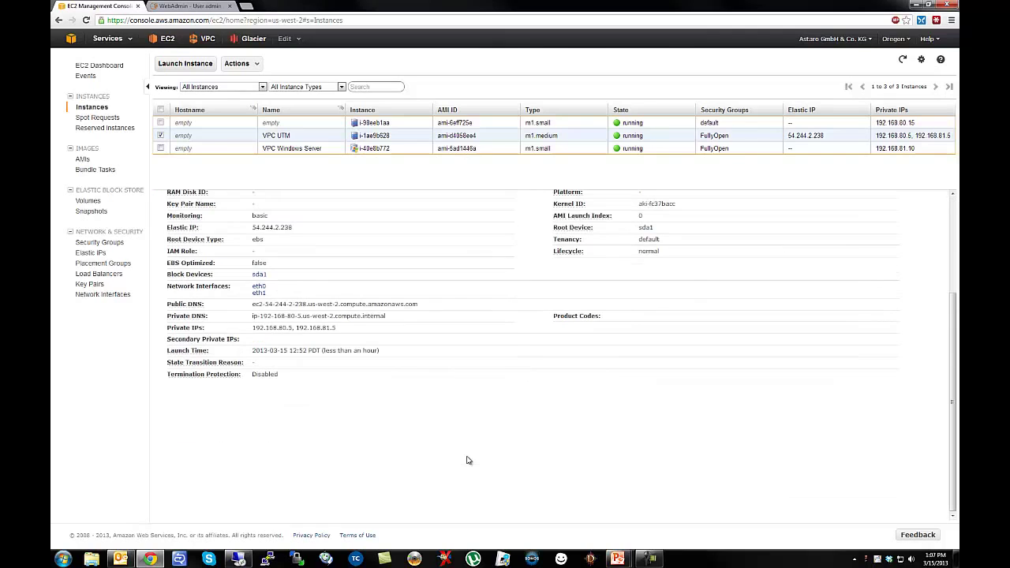
pyautogui.scroll(2, 328, 340)
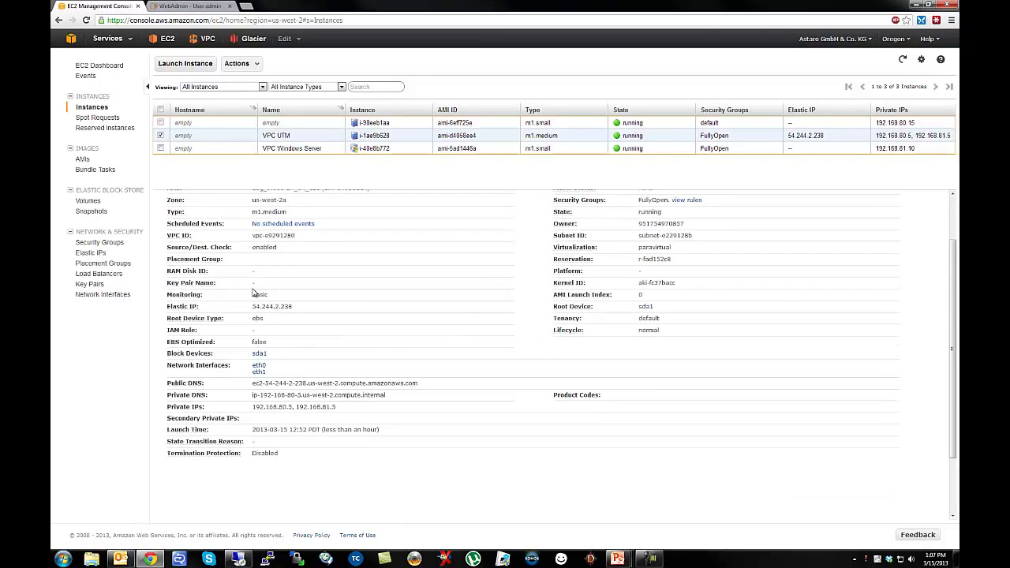
pyautogui.click(258, 373)
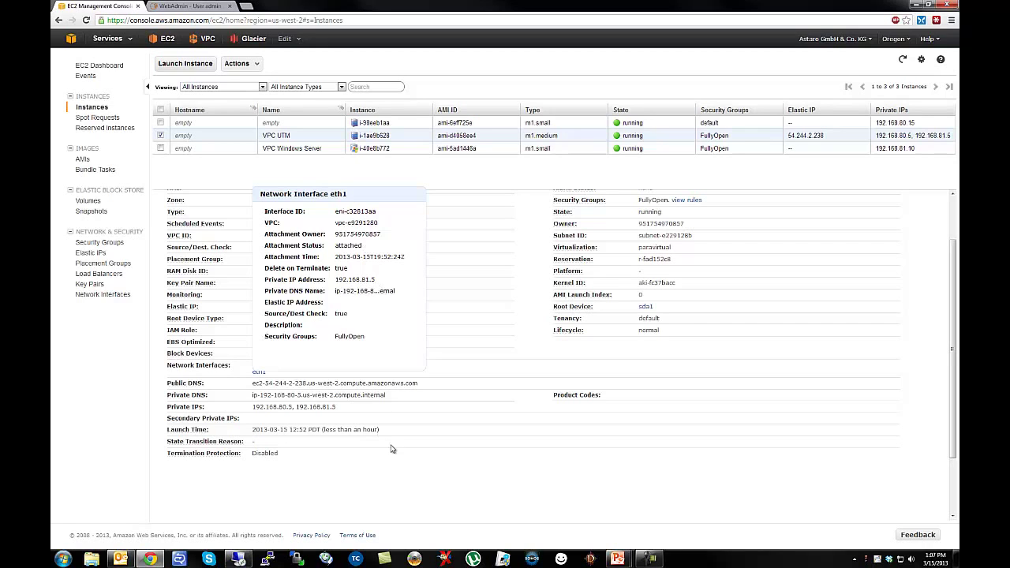
pyautogui.click(464, 465)
pyautogui.click(187, 5)
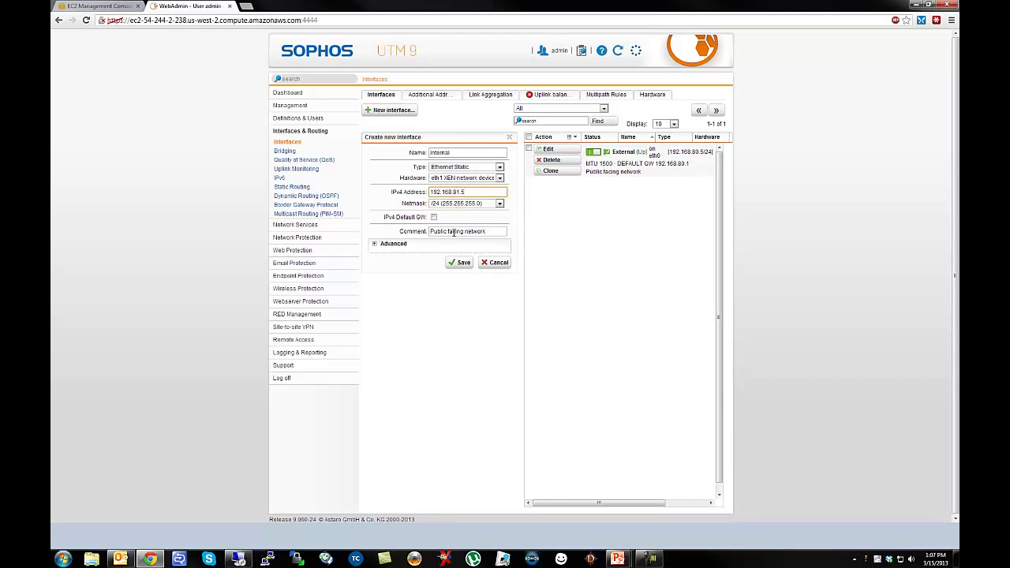
# Change the comment to 'Private facing network', save the Internal interface, enable it and refresh.
pyautogui.moveTo(450, 231); pyautogui.dragTo(412, 229)
pyautogui.write('Pr')
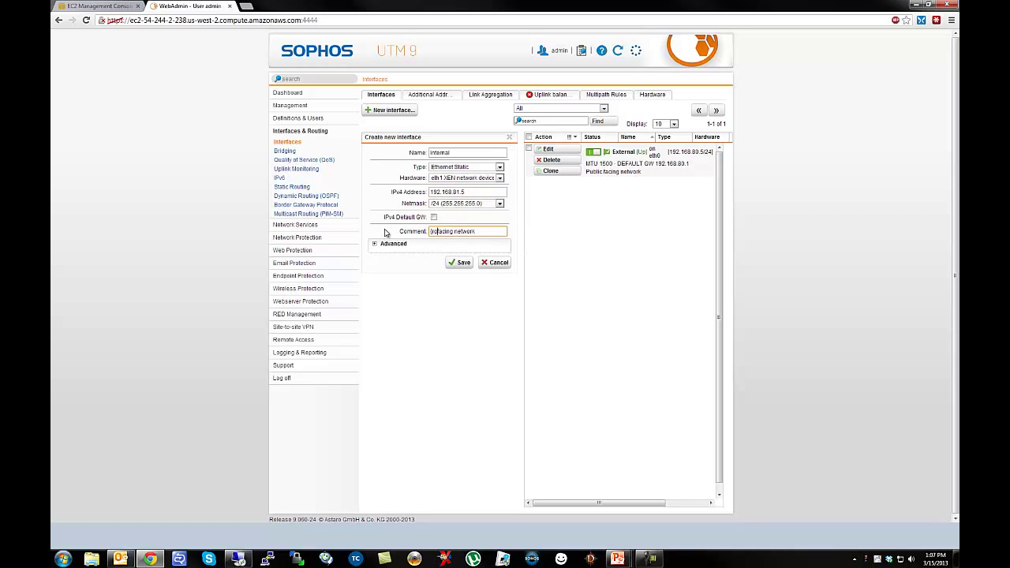
pyautogui.write('ivate')
pyautogui.click(462, 262)
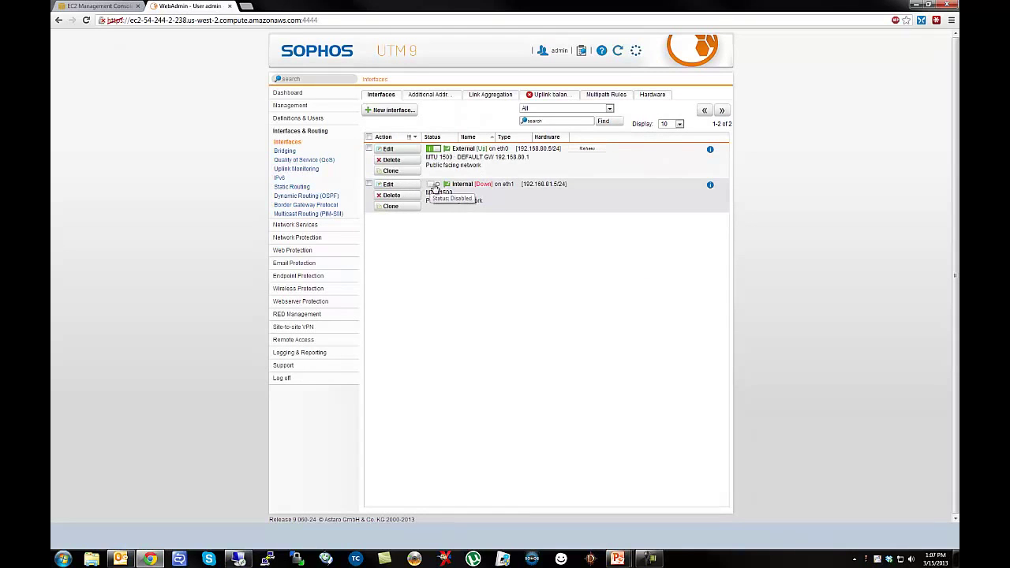
pyautogui.click(434, 184)
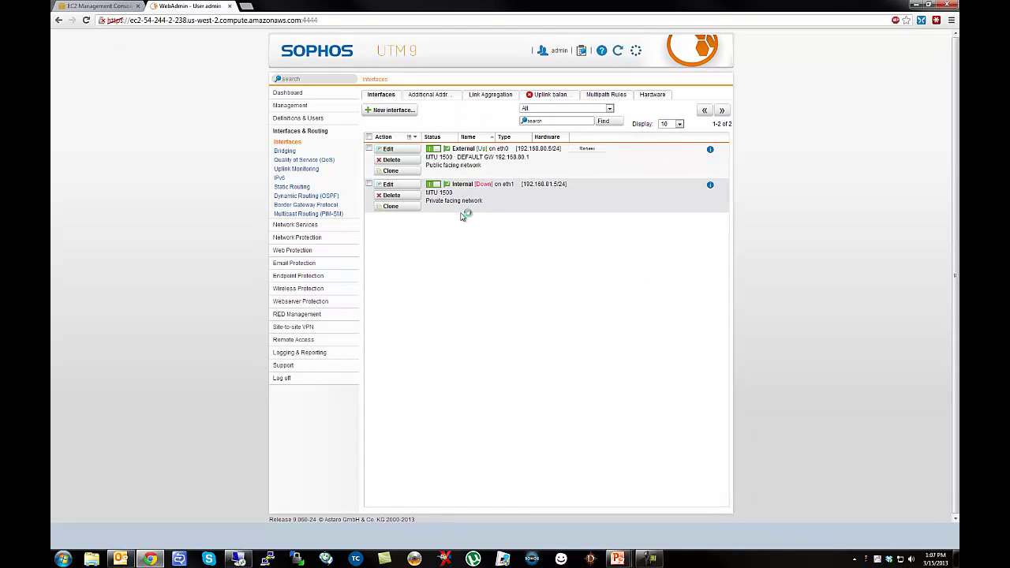
pyautogui.click(621, 54)
# Make Internal (Network) the only DNS allowed network, removing External (Network), and apply.
pyautogui.click(296, 225)
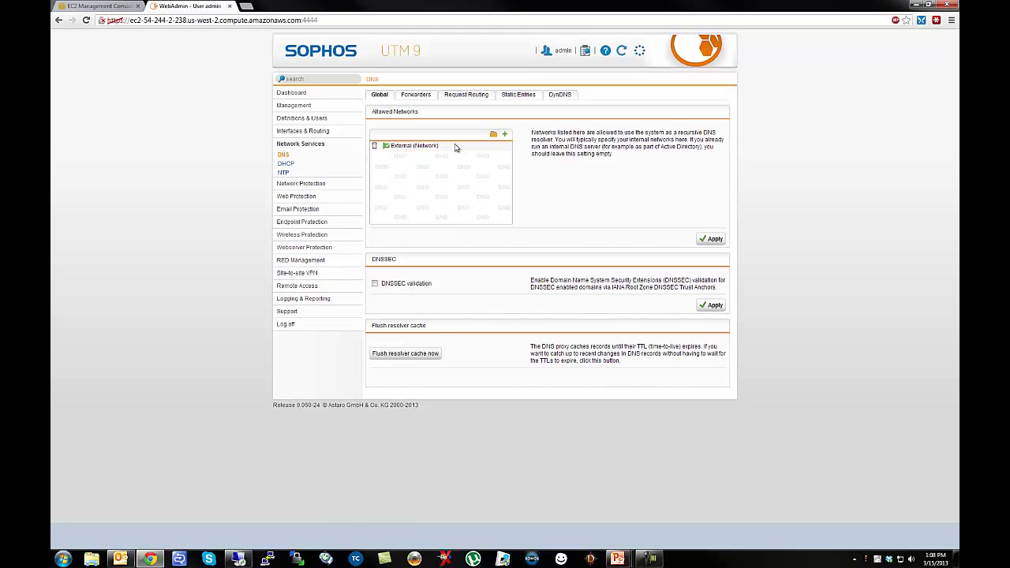
pyautogui.click(493, 135)
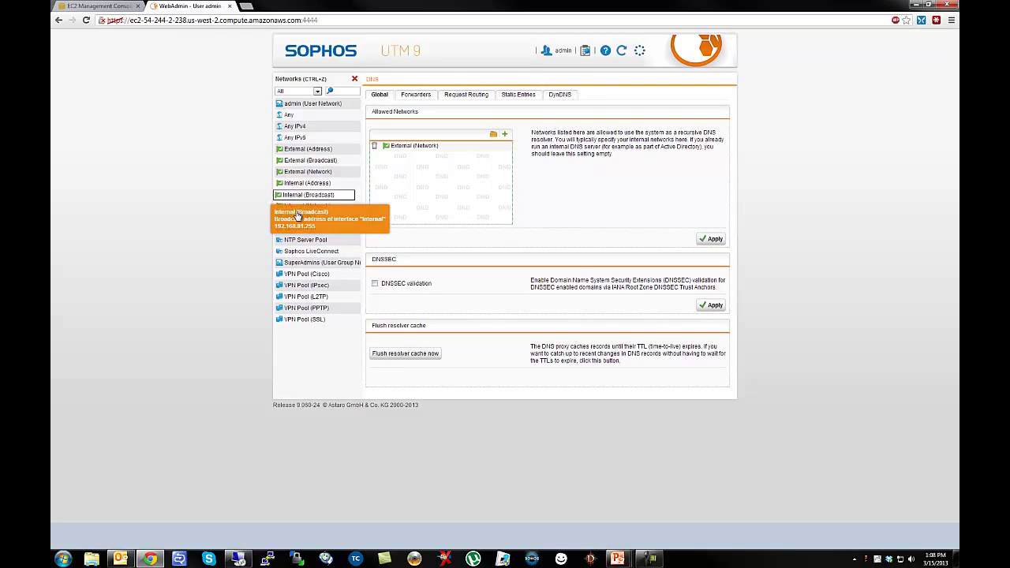
pyautogui.moveTo(290, 205); pyautogui.dragTo(431, 189)
pyautogui.click(375, 145)
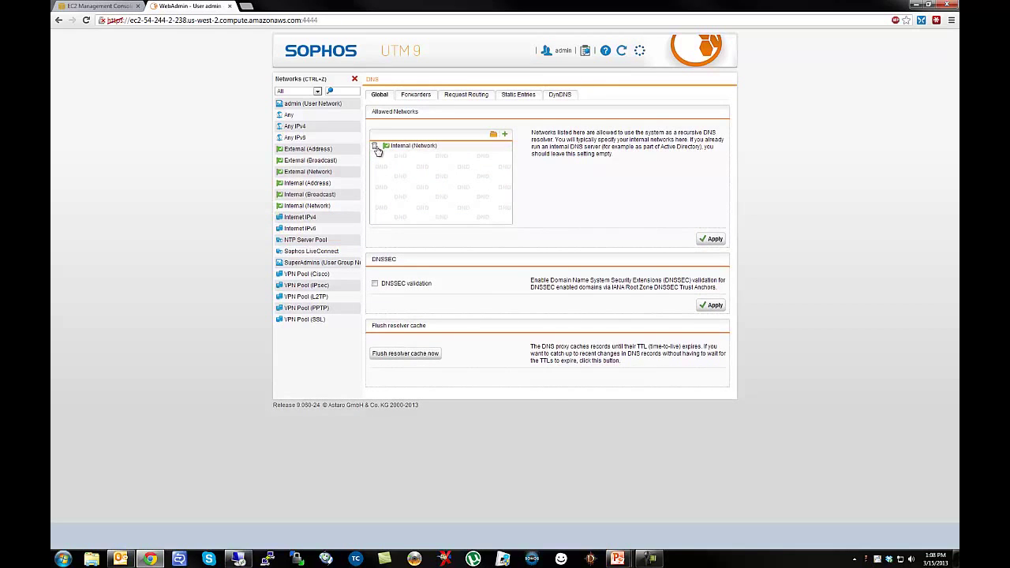
pyautogui.click(710, 240)
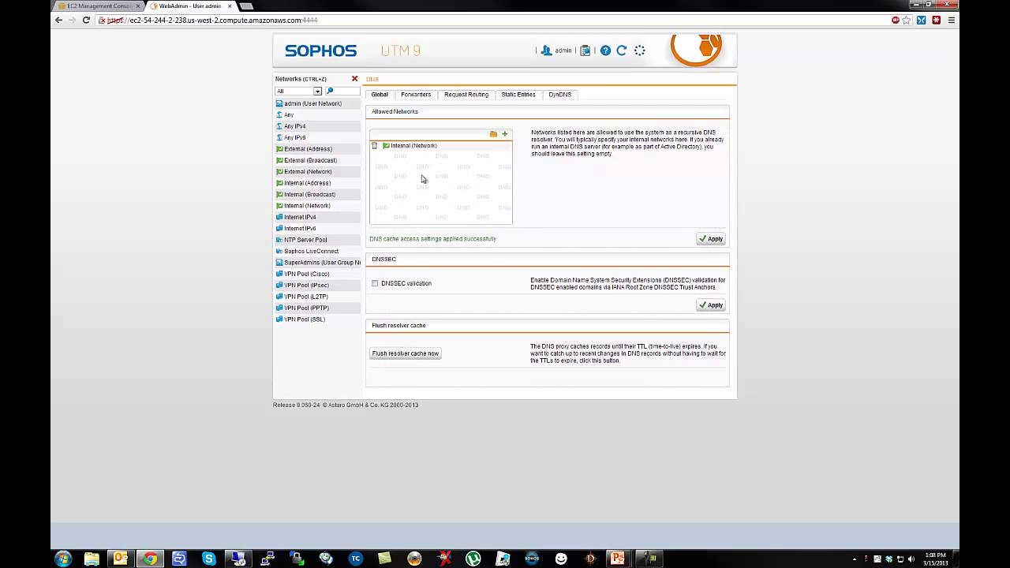
pyautogui.click(416, 95)
pyautogui.click(355, 81)
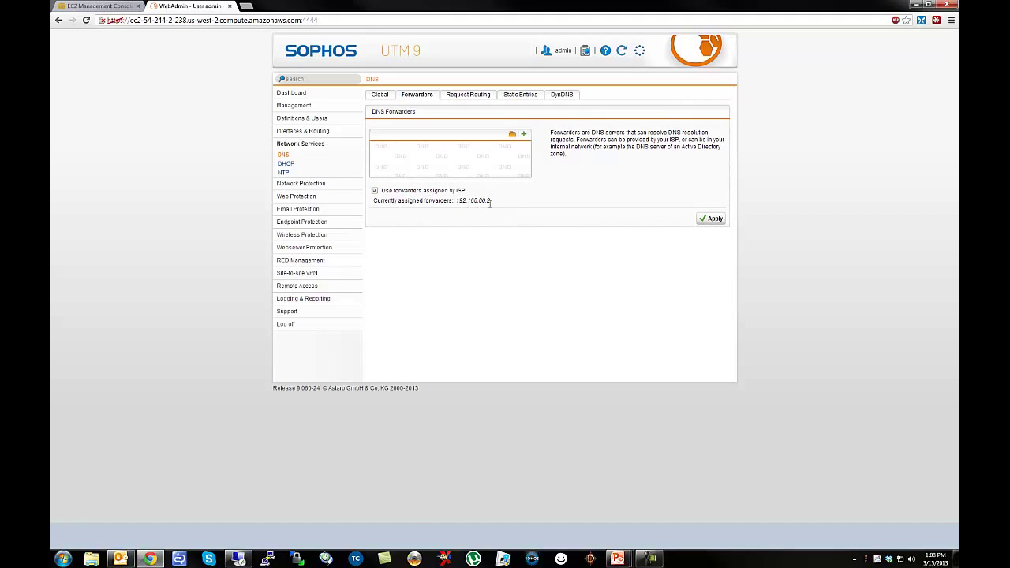
# Create a GoogleDNS host definition in the DNS forwarders list.
pyautogui.click(512, 135)
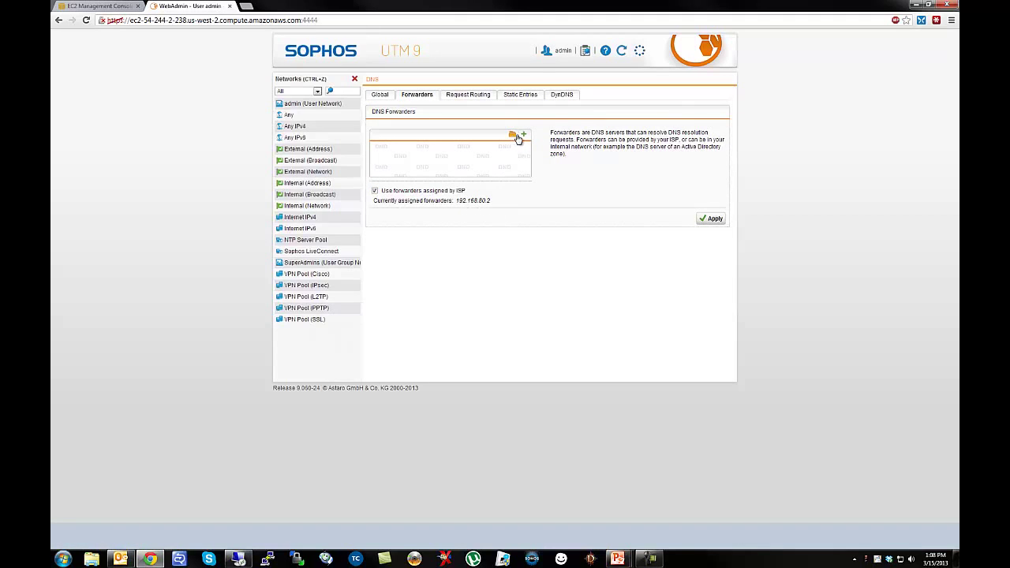
pyautogui.click(524, 135)
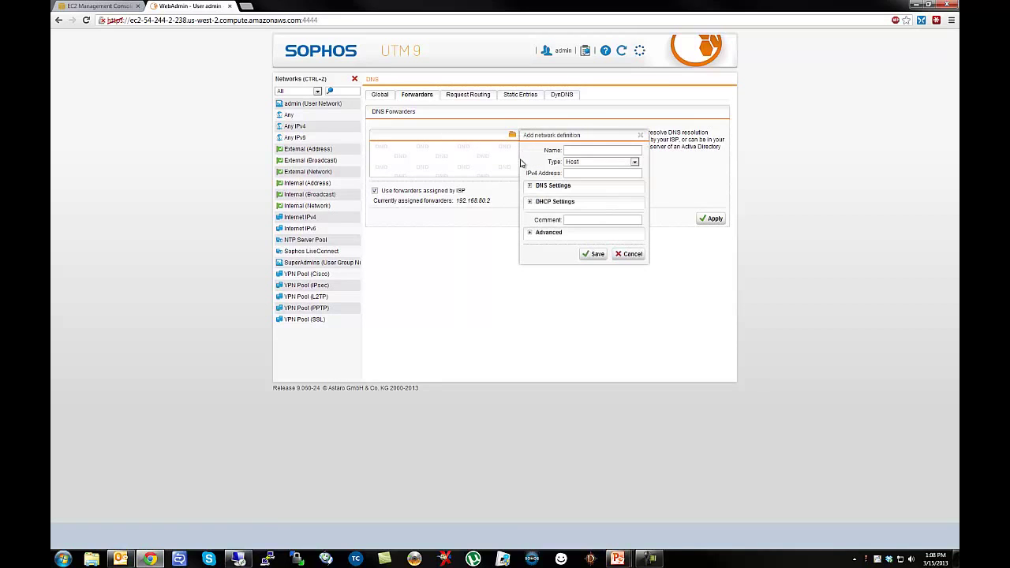
pyautogui.click(574, 150)
pyautogui.press('Tab')
pyautogui.click(598, 254)
# Add a GoogleDNS2 (8.8.4.4) forwarder definition and apply the forwarder settings.
pyautogui.click(524, 137)
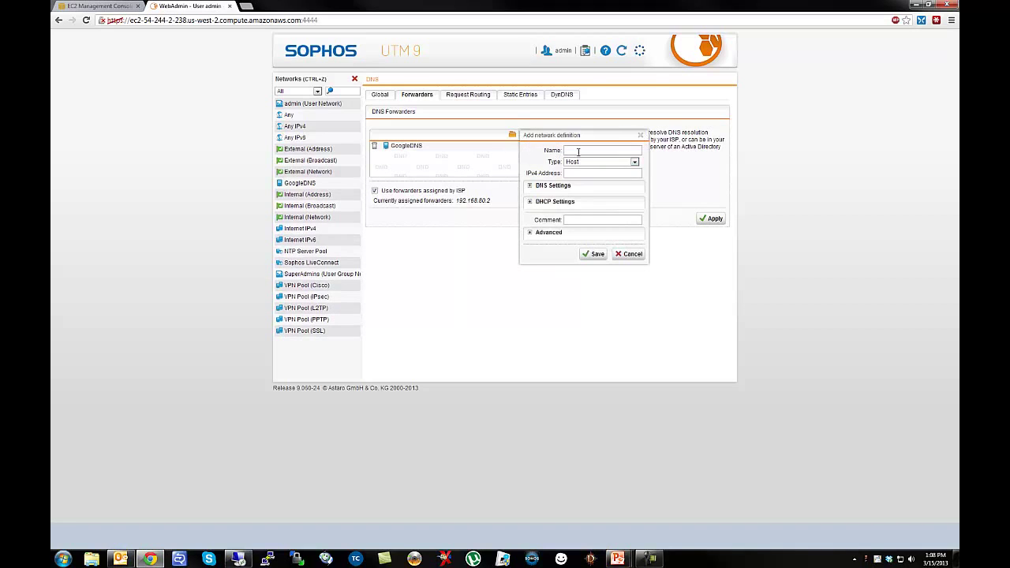
pyautogui.click(579, 151)
pyautogui.write('GoogleDNS2')
pyautogui.press('Tab')
pyautogui.click(594, 254)
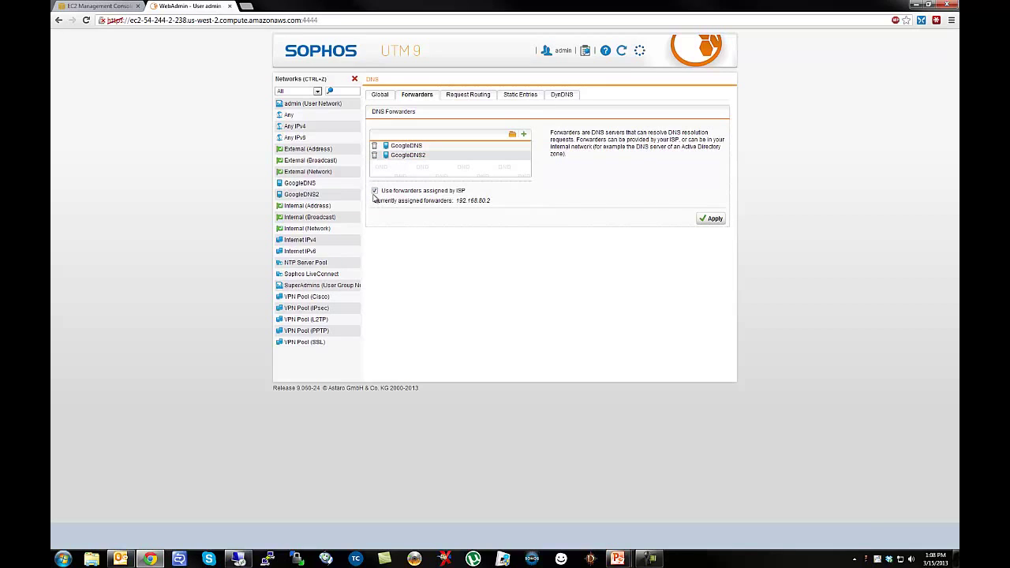
pyautogui.click(710, 218)
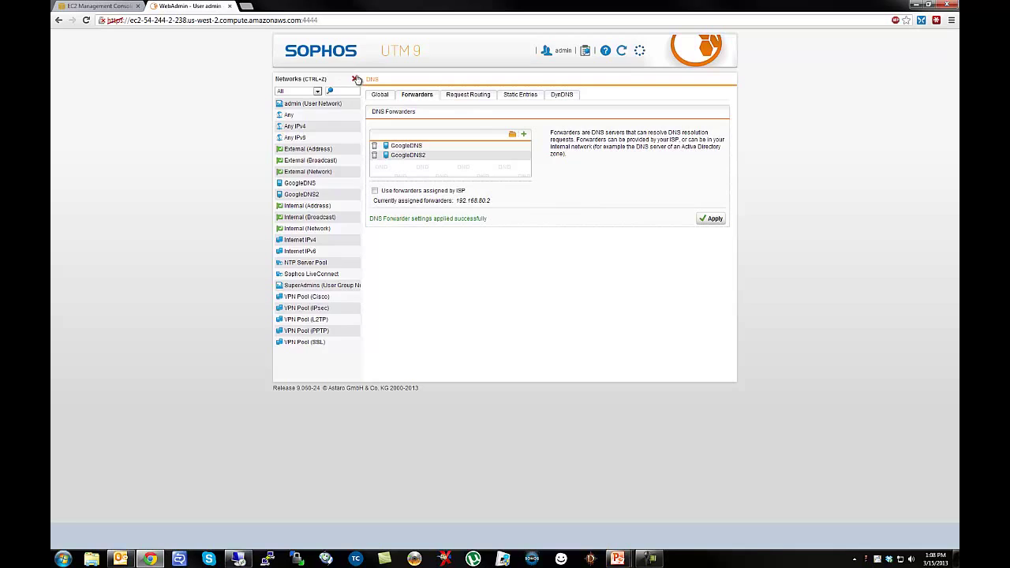
pyautogui.click(355, 79)
pyautogui.click(380, 95)
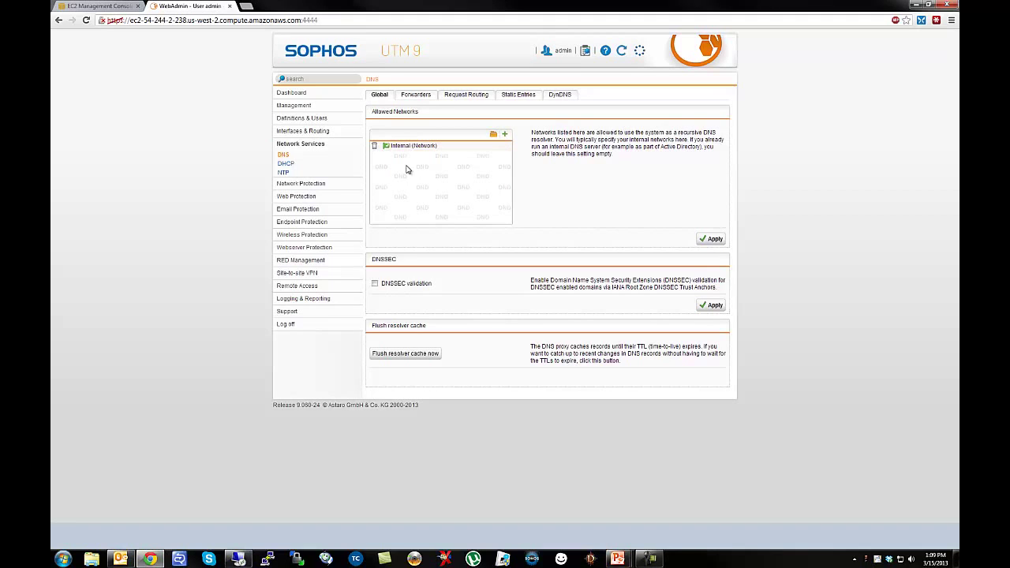
# Create and enable a NAT masquerading rule sending Internal (Network) out through the External interface.
pyautogui.click(289, 183)
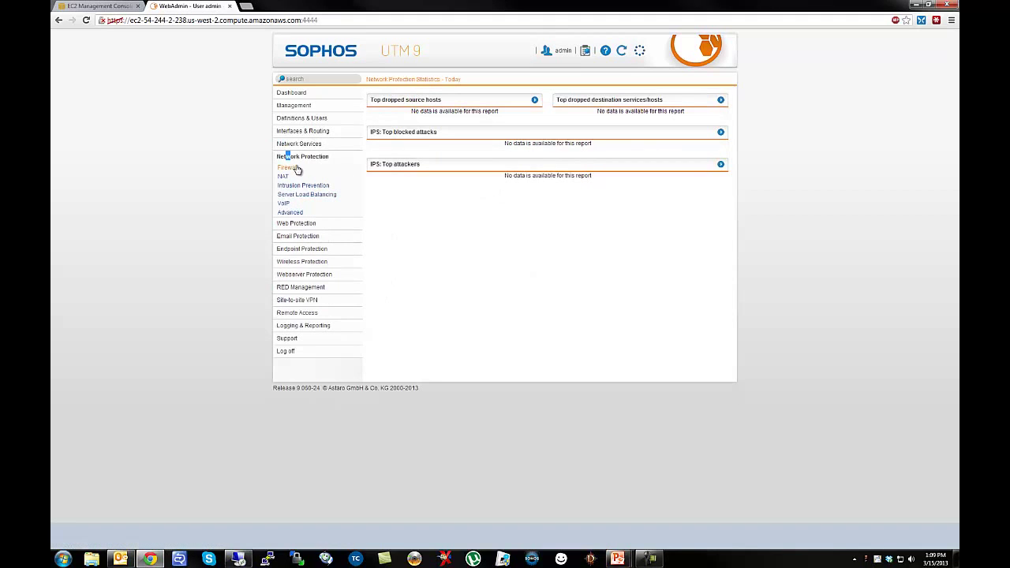
pyautogui.click(285, 179)
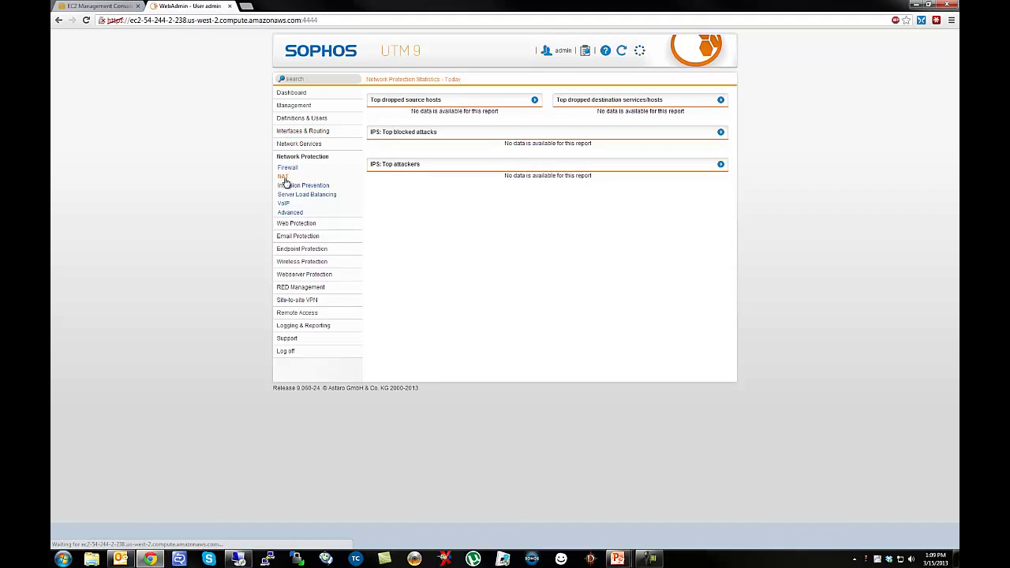
pyautogui.click(386, 111)
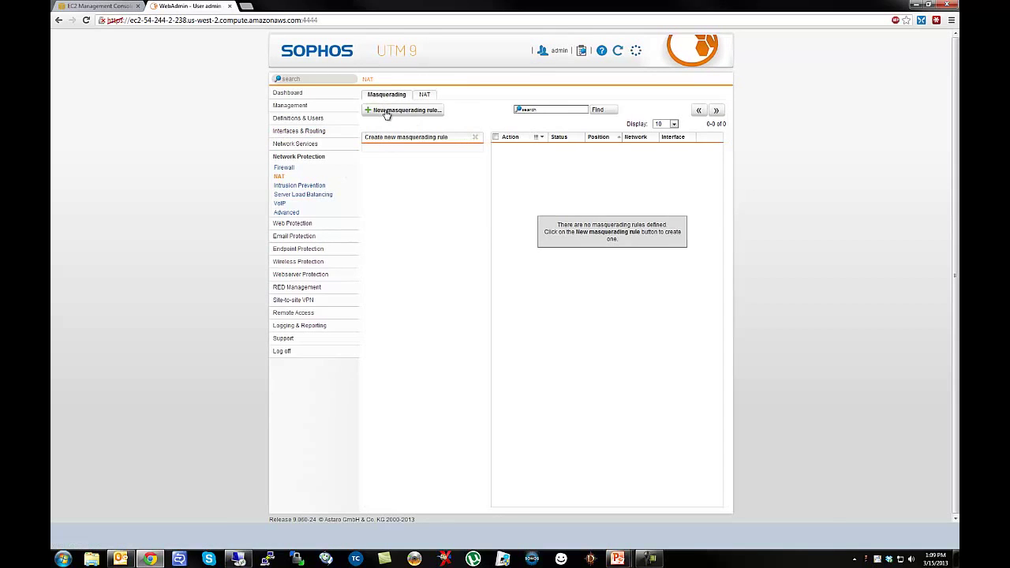
pyautogui.click(465, 154)
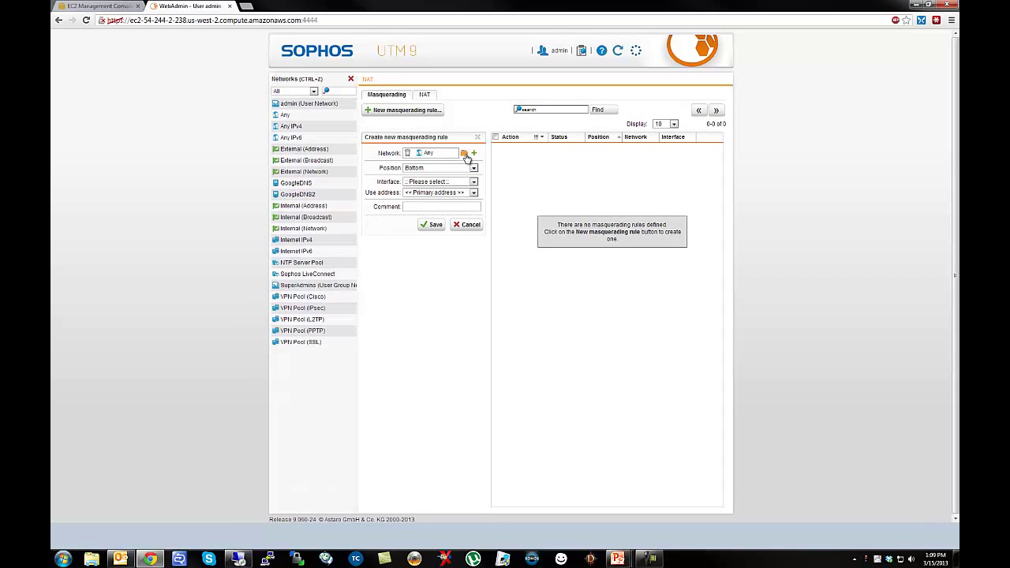
pyautogui.moveTo(303, 228); pyautogui.dragTo(430, 157)
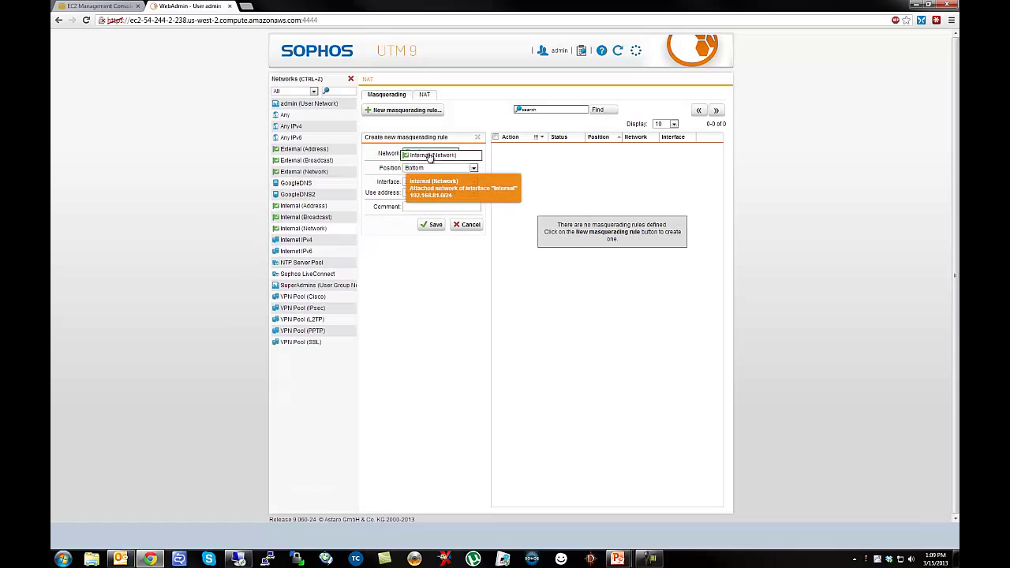
pyautogui.click(430, 181)
pyautogui.click(419, 197)
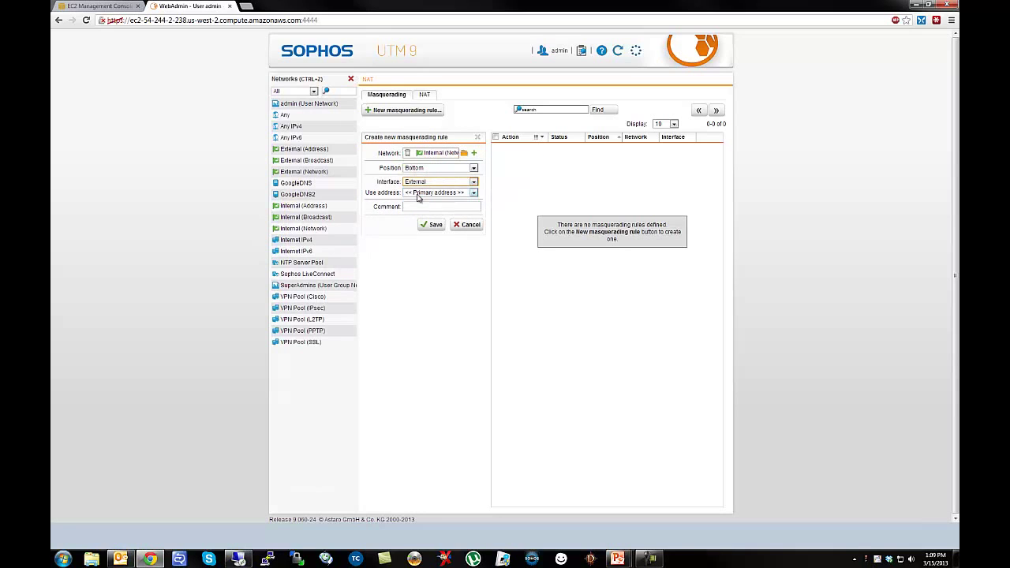
pyautogui.click(437, 227)
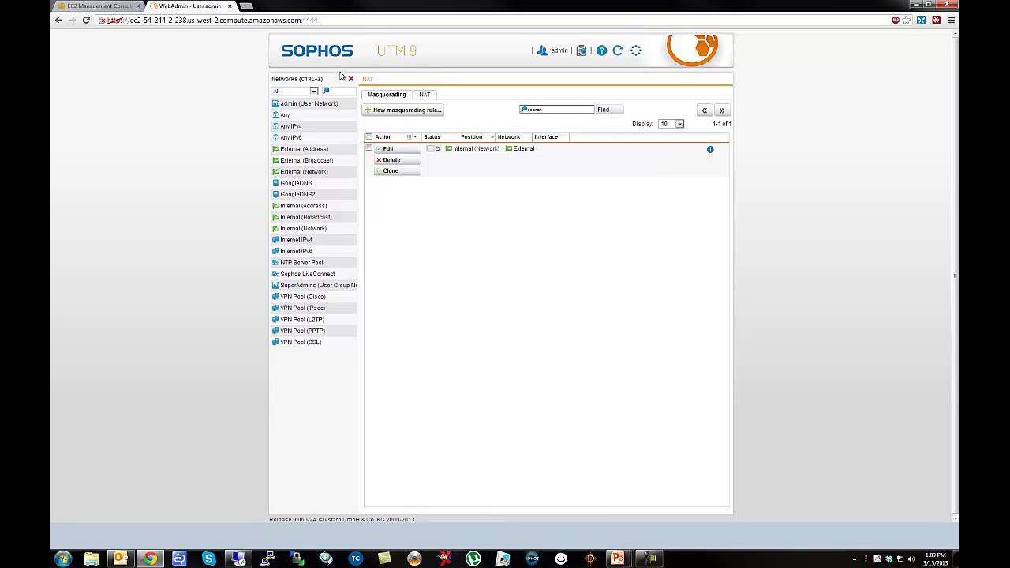
pyautogui.click(433, 149)
pyautogui.click(352, 80)
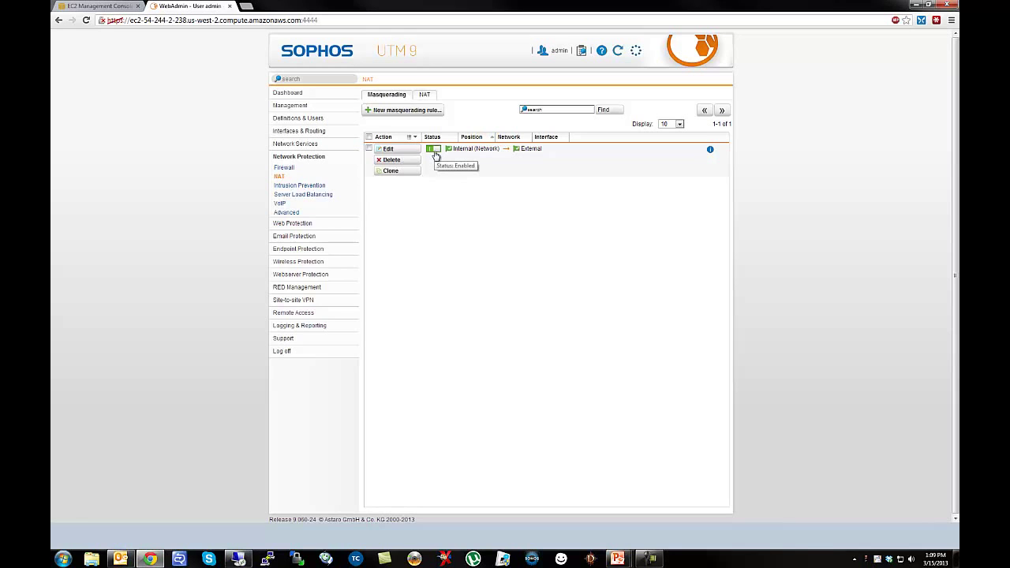
# Start a new firewall rule with Internal (Network) as its source.
pyautogui.click(284, 167)
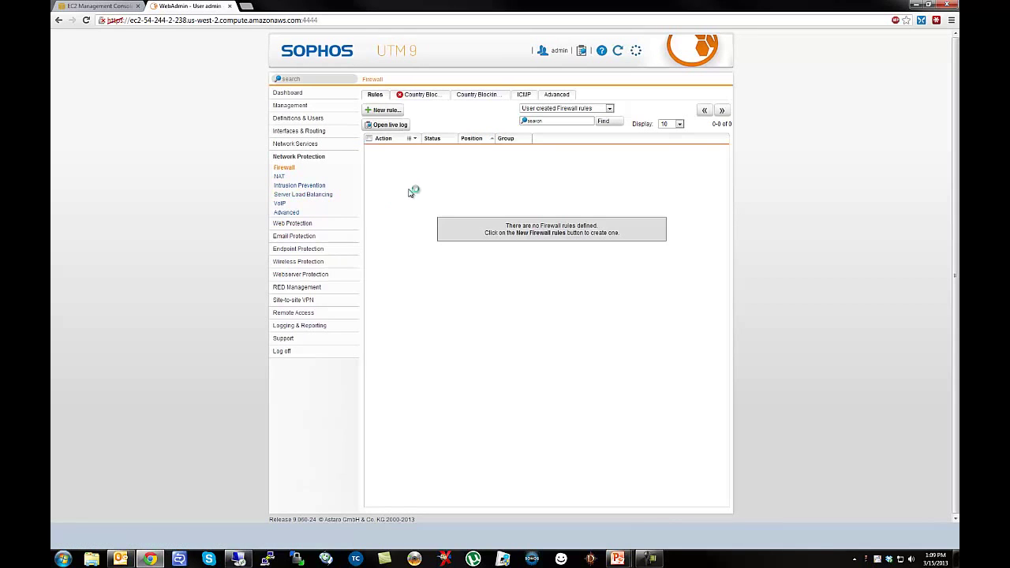
pyautogui.click(395, 112)
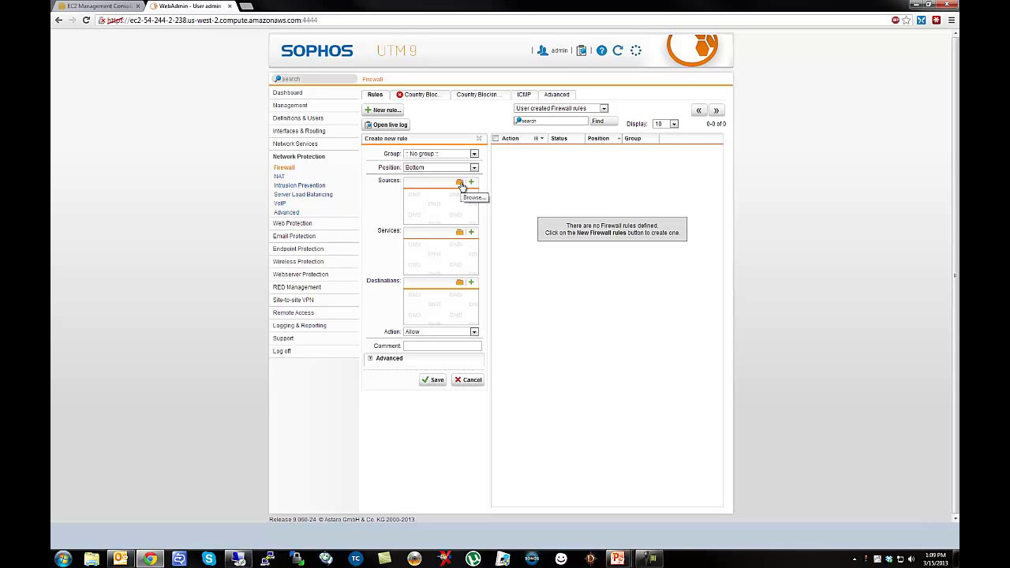
pyautogui.click(459, 182)
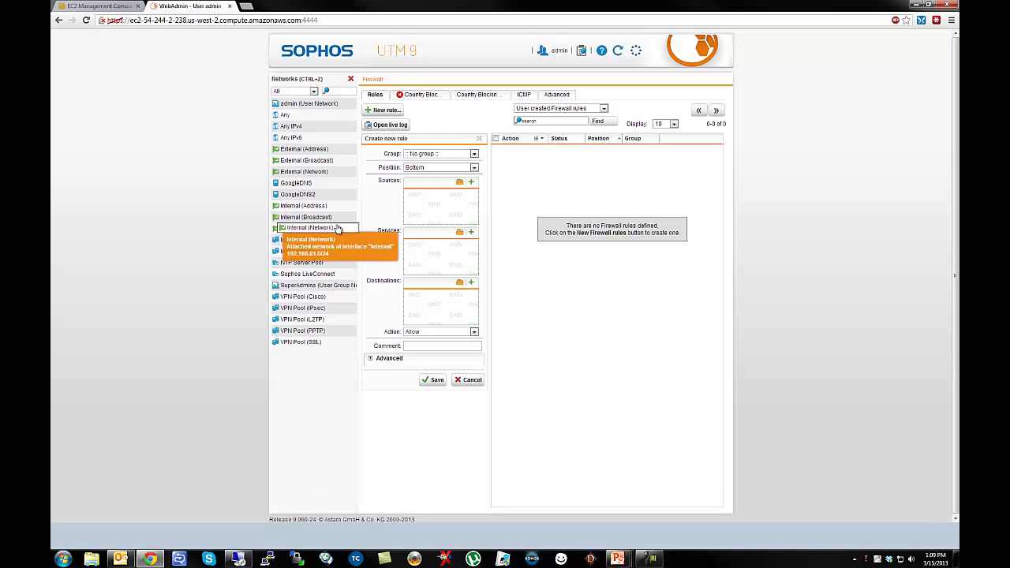
pyautogui.moveTo(338, 229); pyautogui.dragTo(417, 207)
# Set Any as destination and service, comment 'Allow all outgoing', save, then view the dashboard.
pyautogui.moveTo(308, 116); pyautogui.dragTo(438, 306)
pyautogui.click(460, 234)
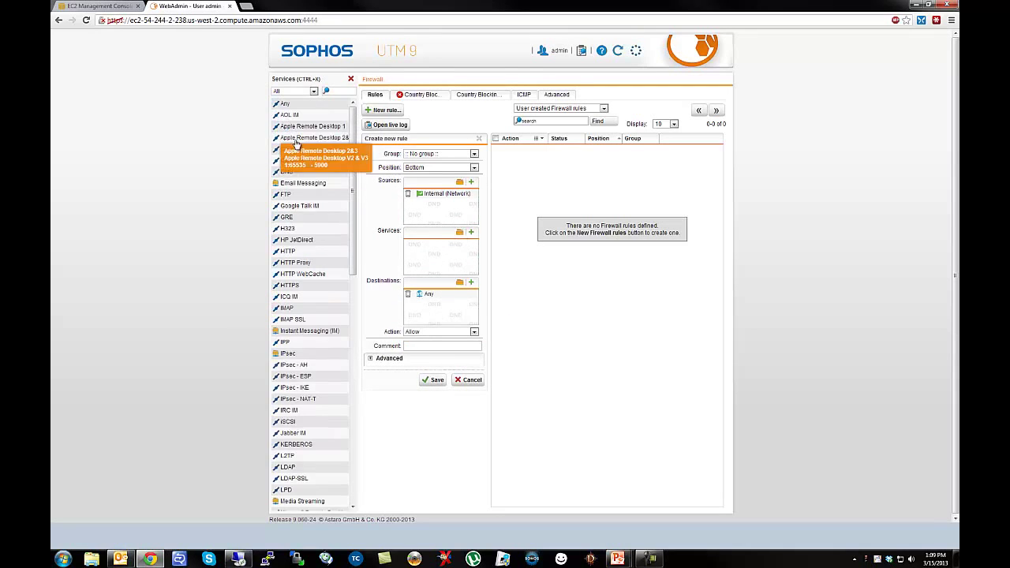
pyautogui.moveTo(286, 103); pyautogui.dragTo(439, 260)
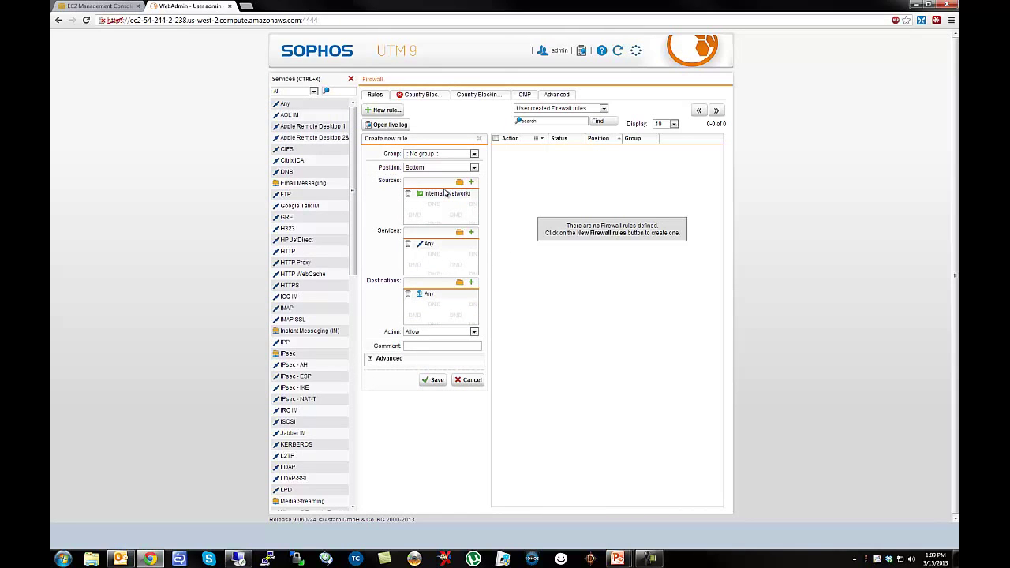
pyautogui.click(352, 80)
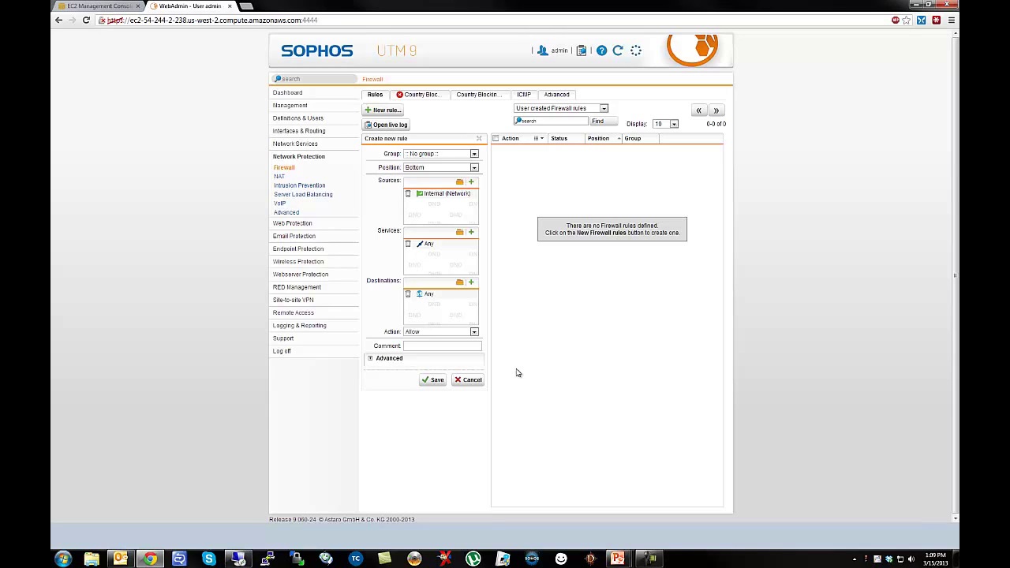
pyautogui.click(434, 346)
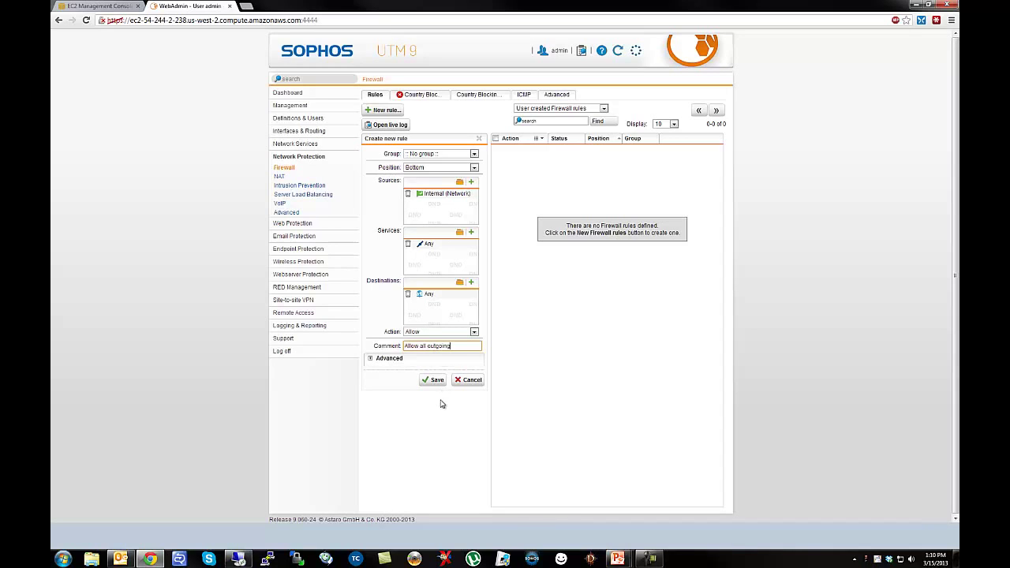
pyautogui.click(434, 381)
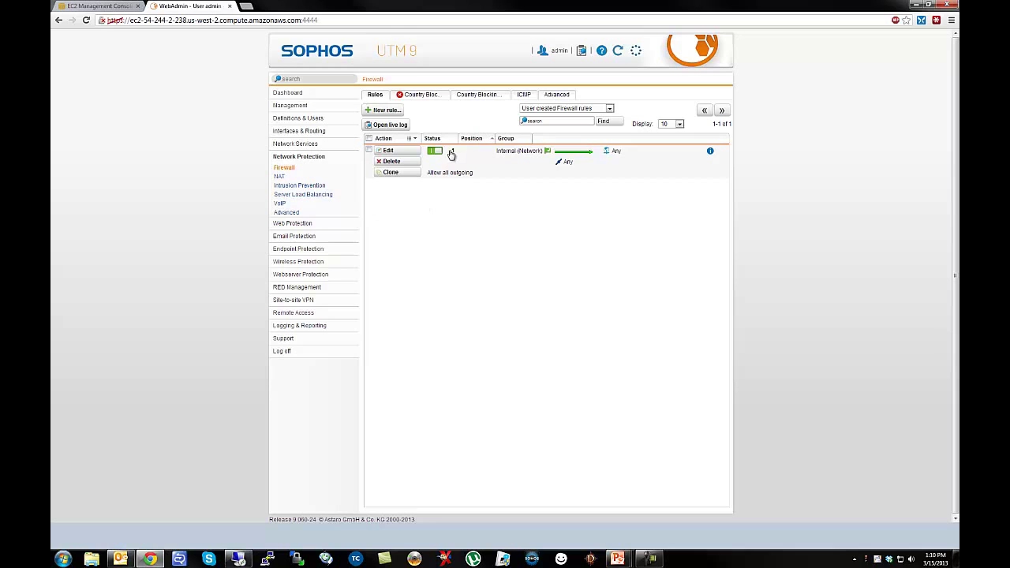
pyautogui.click(288, 92)
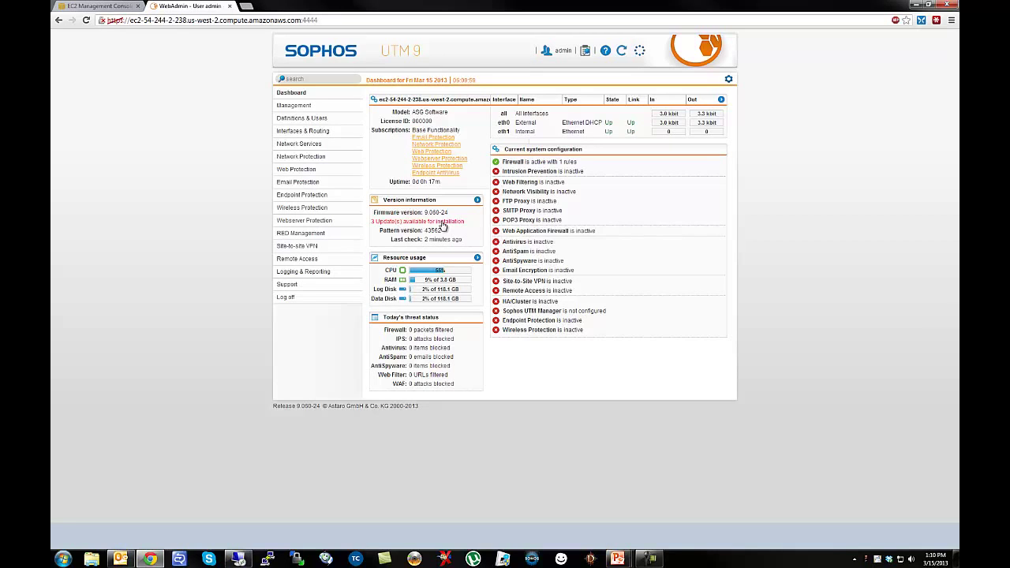
# Review the licensing details from the management overview and return to the dashboard.
pyautogui.click(281, 108)
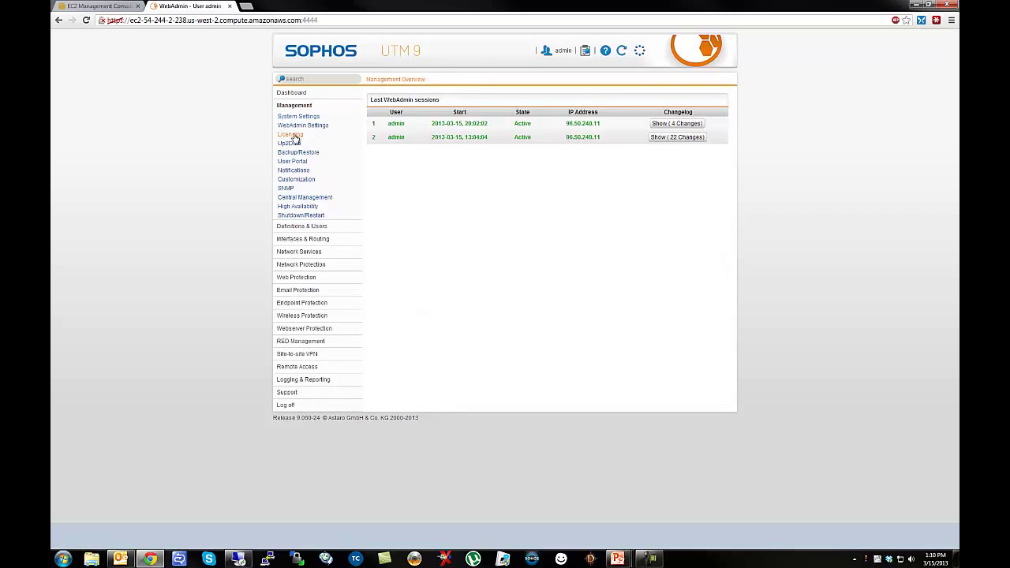
pyautogui.click(289, 134)
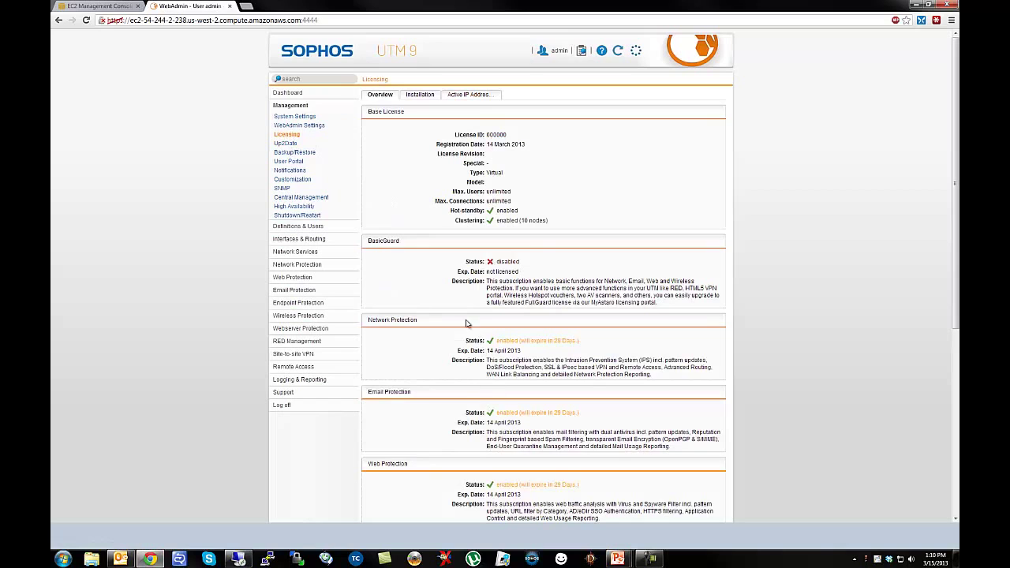
pyautogui.click(294, 93)
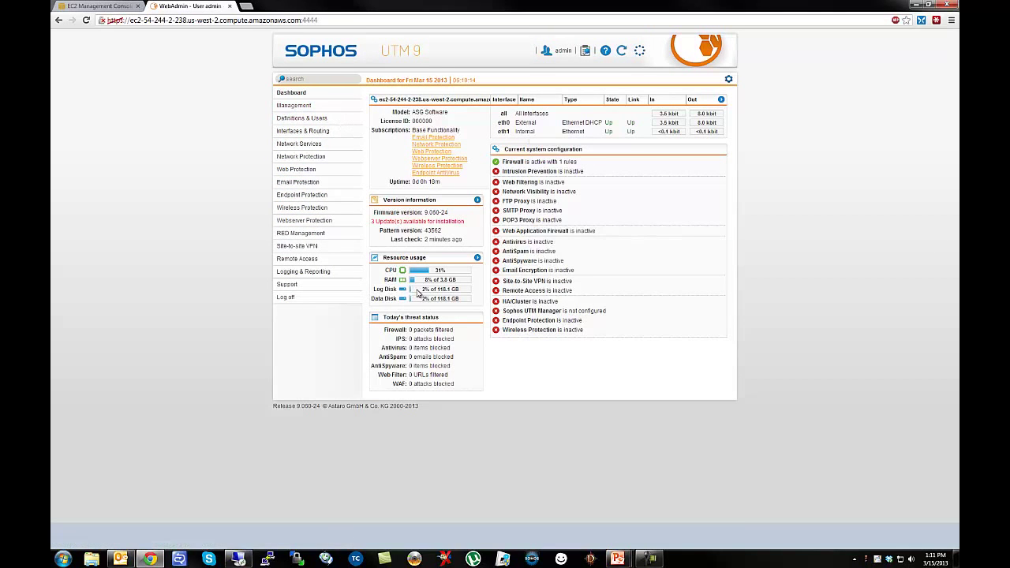
# Enable web filtering with Internal (Network) replacing External as the allowed network.
pyautogui.click(291, 170)
pyautogui.click(292, 184)
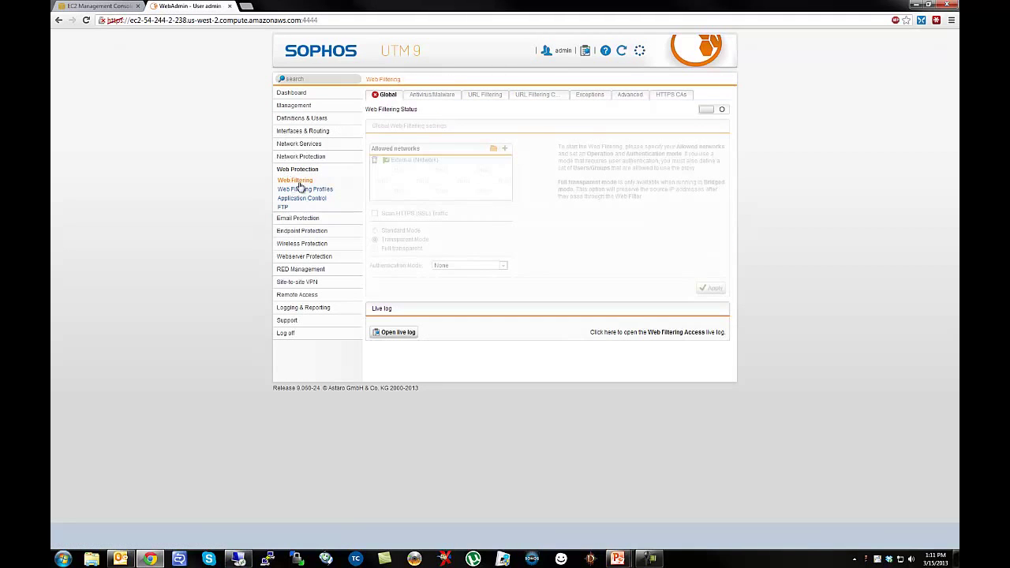
pyautogui.click(713, 112)
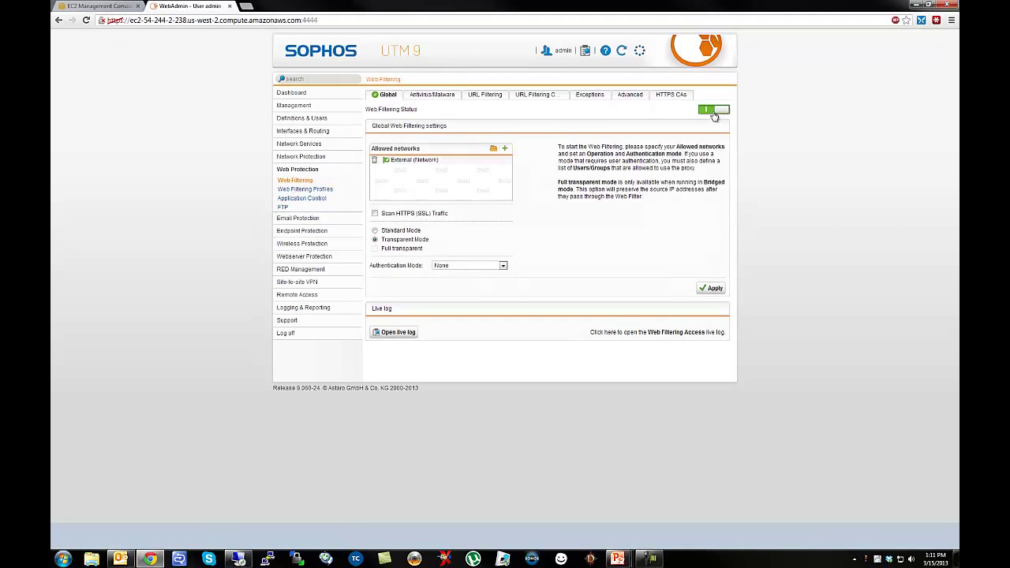
pyautogui.click(374, 160)
pyautogui.click(493, 150)
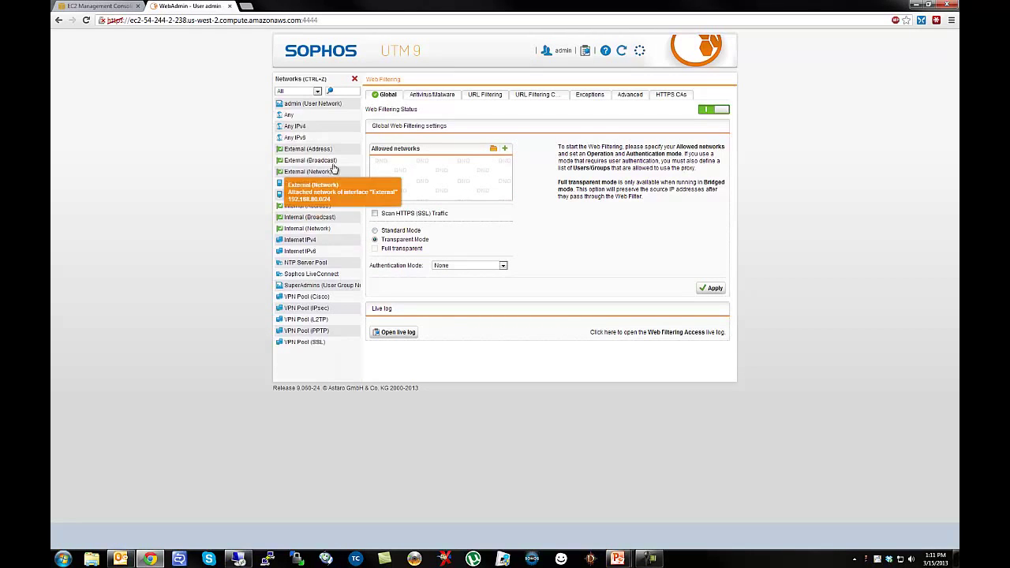
pyautogui.moveTo(307, 228); pyautogui.dragTo(428, 164)
pyautogui.click(707, 290)
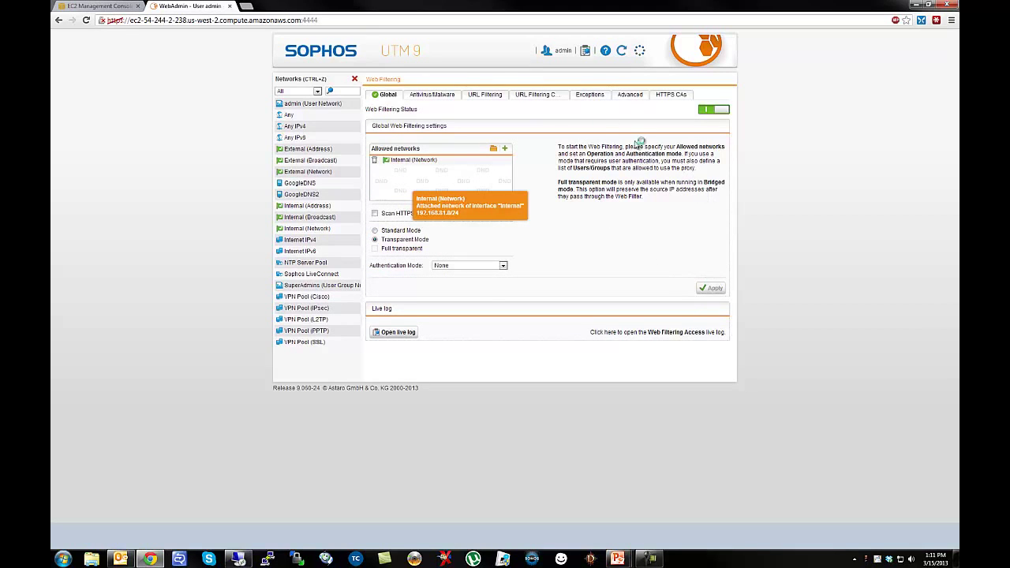
# Save the URL filtering settings that block the Nudity category.
pyautogui.click(433, 95)
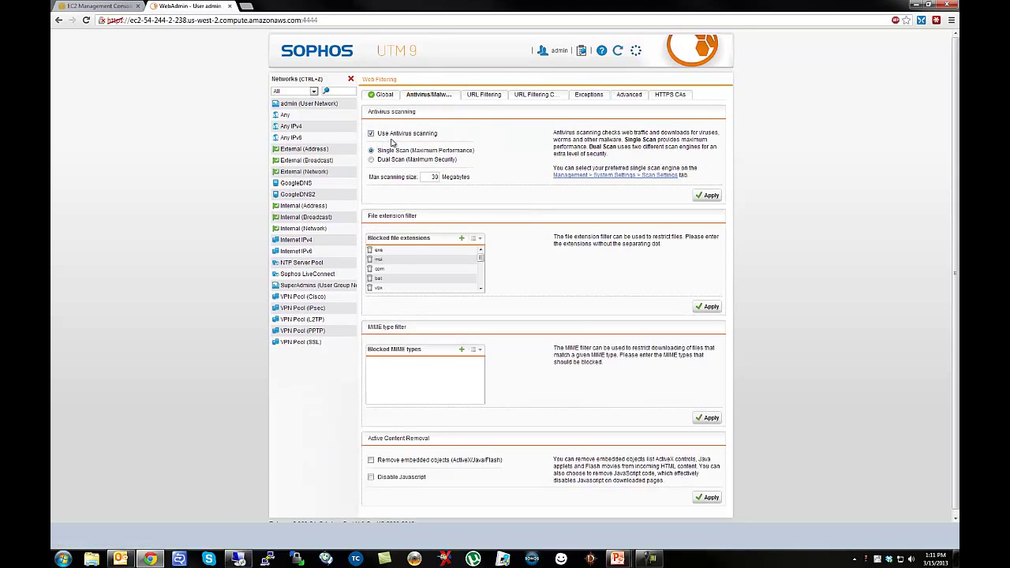
pyautogui.click(484, 95)
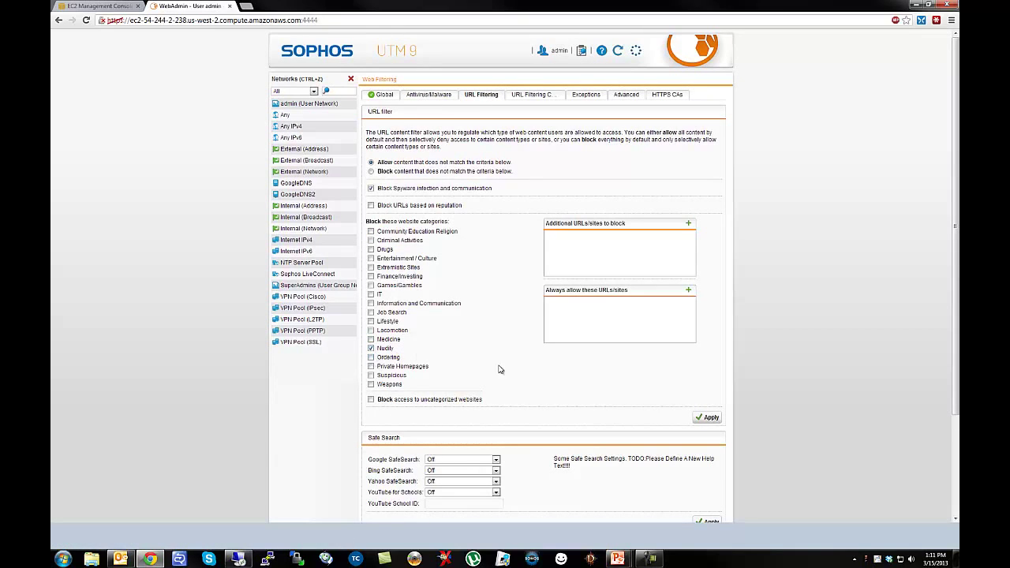
pyautogui.click(707, 418)
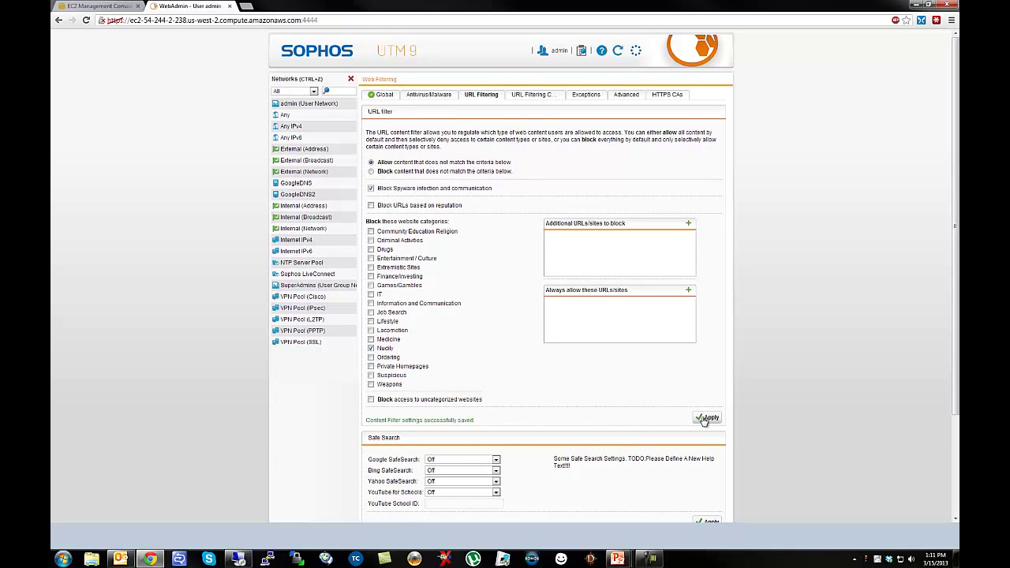
pyautogui.click(350, 79)
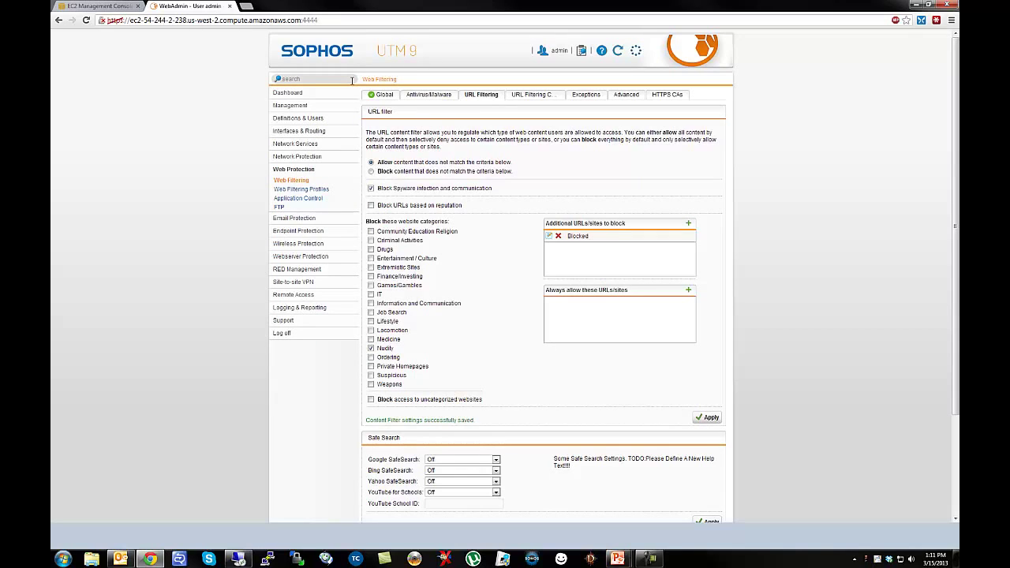
pyautogui.click(293, 145)
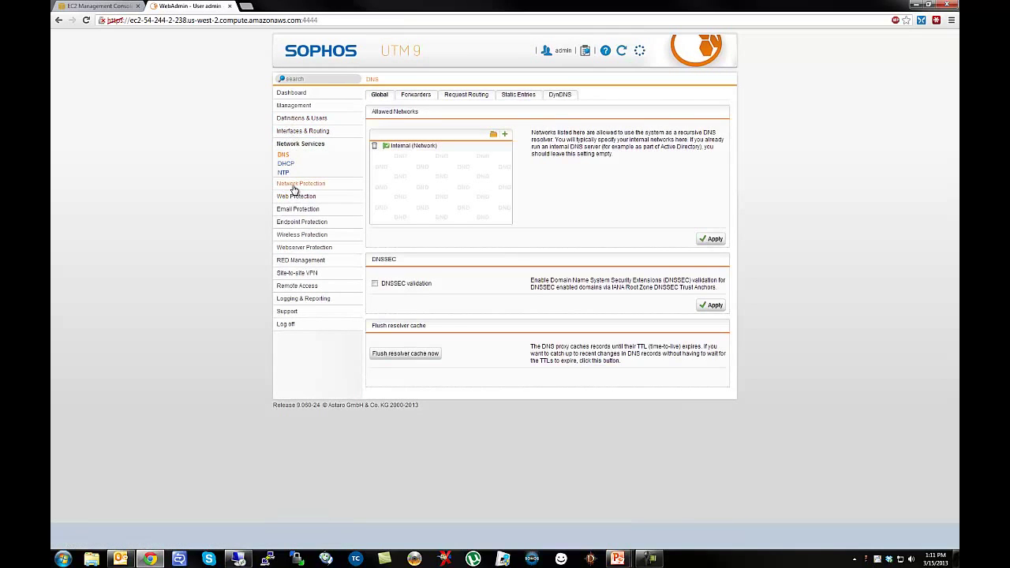
# Start a new NAT rule whose service is Microsoft Remote Desktop.
pyautogui.click(293, 185)
pyautogui.click(283, 177)
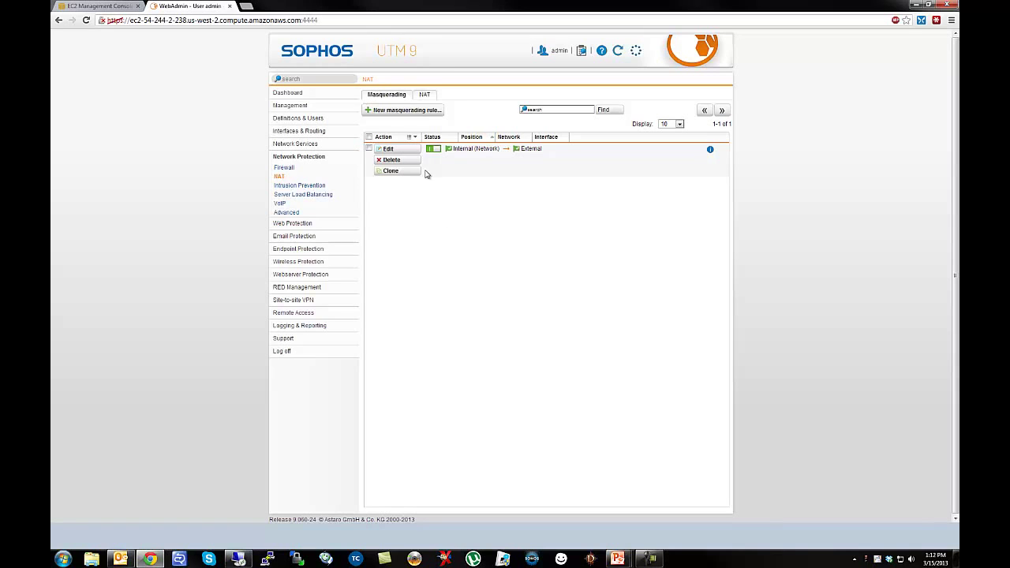
pyautogui.click(423, 95)
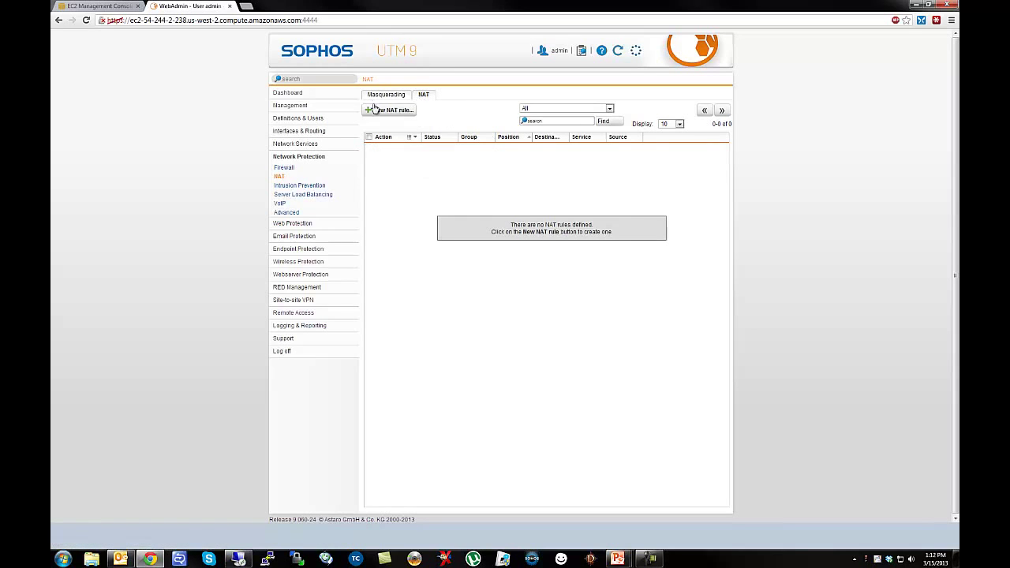
pyautogui.click(377, 109)
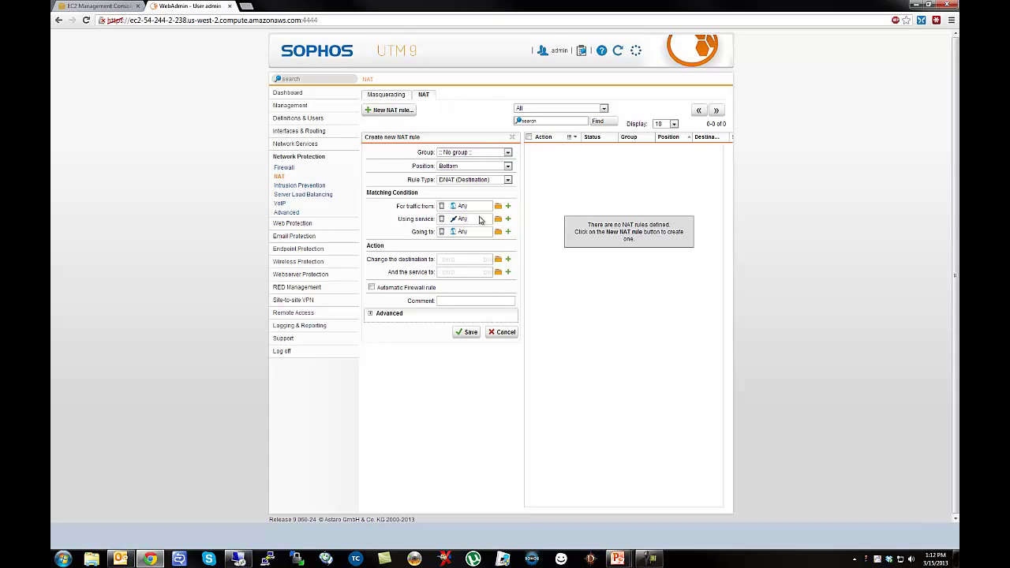
pyautogui.click(497, 219)
pyautogui.click(332, 90)
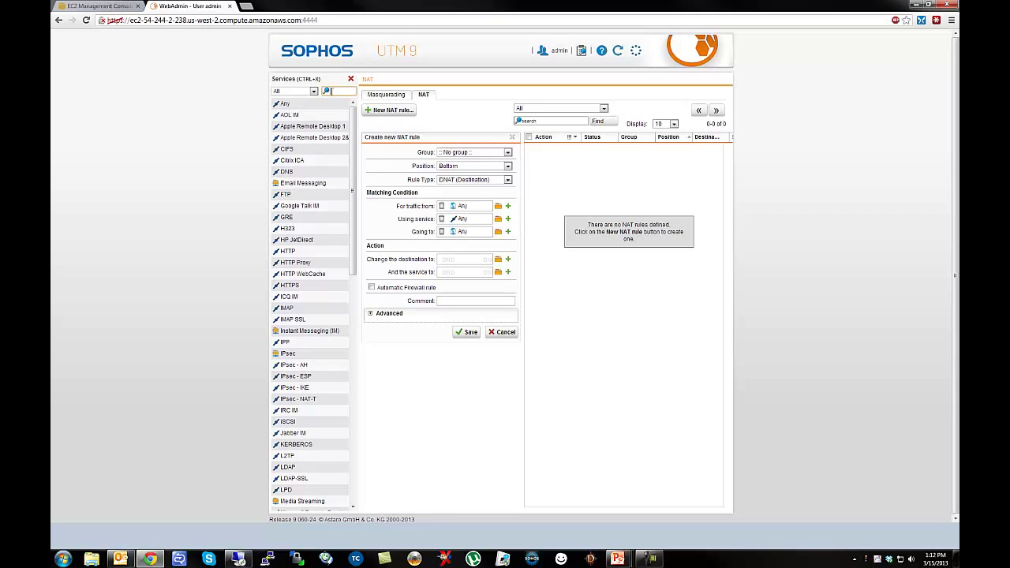
pyautogui.write('remote')
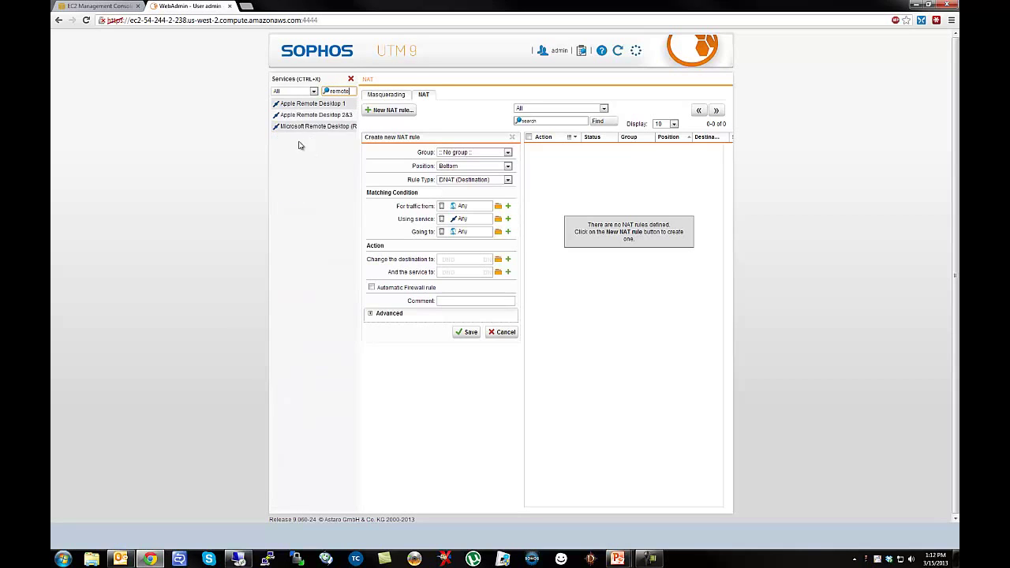
pyautogui.moveTo(292, 132); pyautogui.dragTo(458, 219)
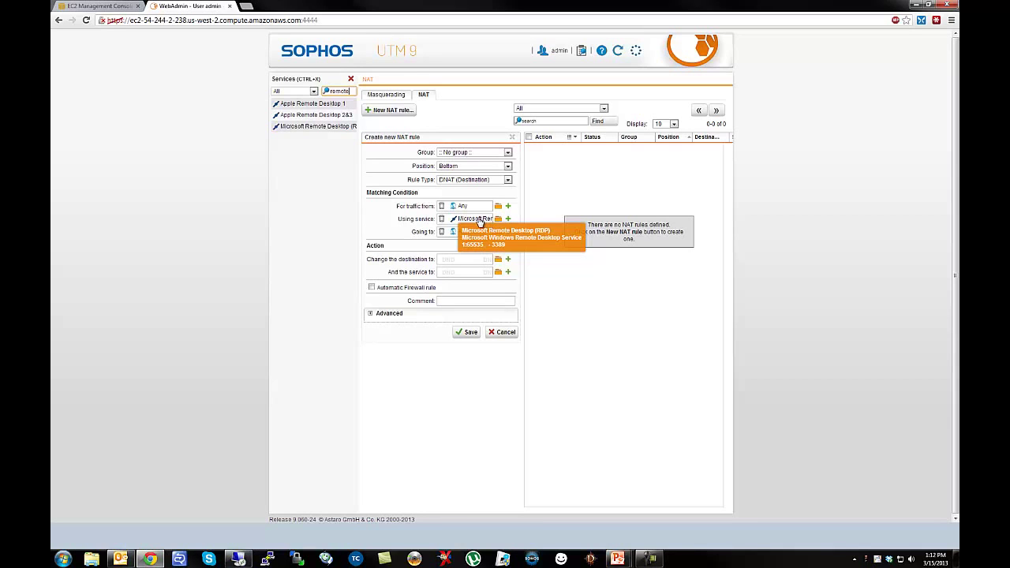
# Set the NAT rule's destination to External (Address).
pyautogui.click(498, 233)
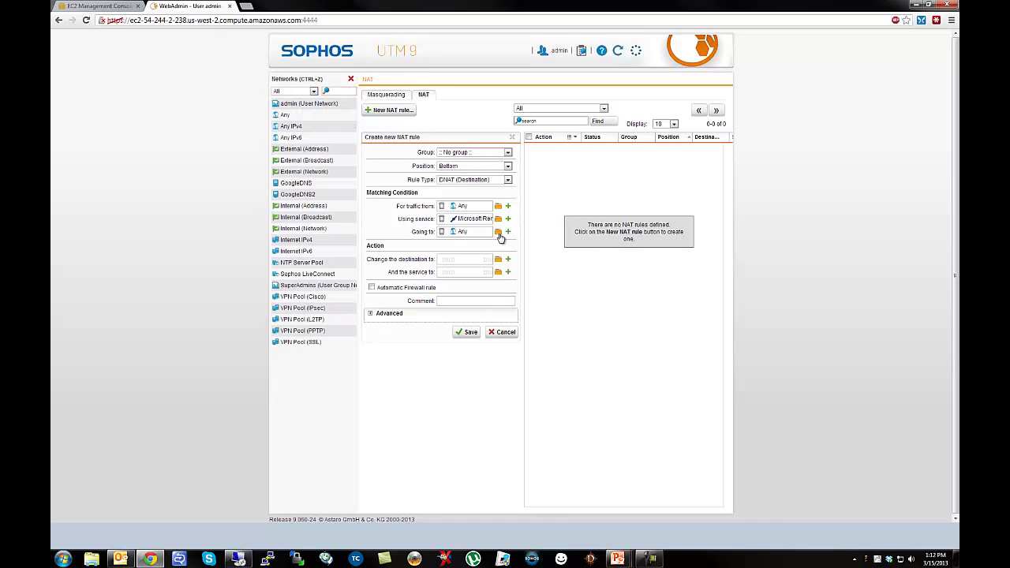
pyautogui.moveTo(294, 156); pyautogui.dragTo(467, 233)
pyautogui.click(498, 260)
pyautogui.click(498, 263)
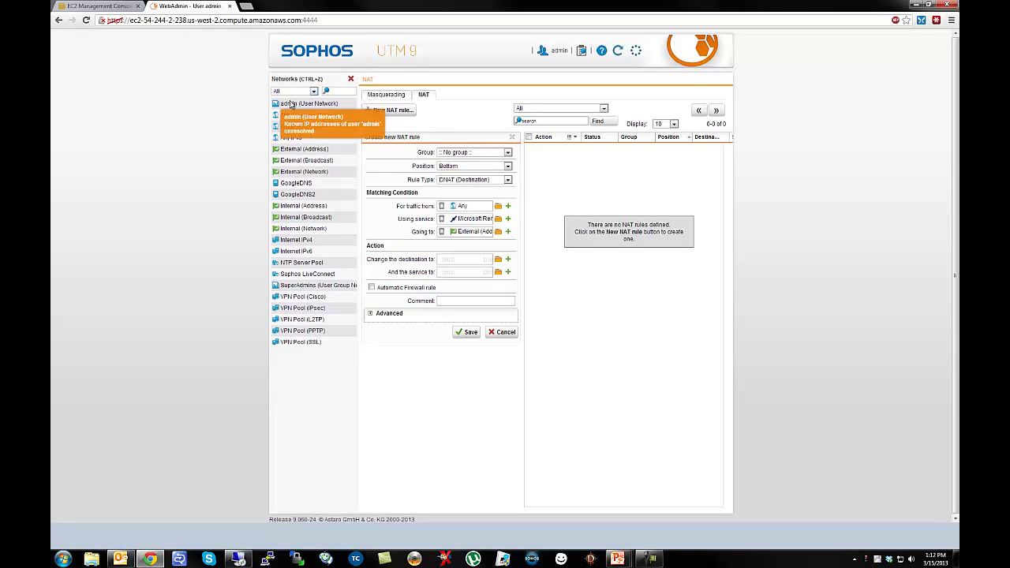
# Create host 'VPC Windows Server' with a comment as translated destination and save the rule.
pyautogui.click(508, 259)
pyautogui.click(561, 274)
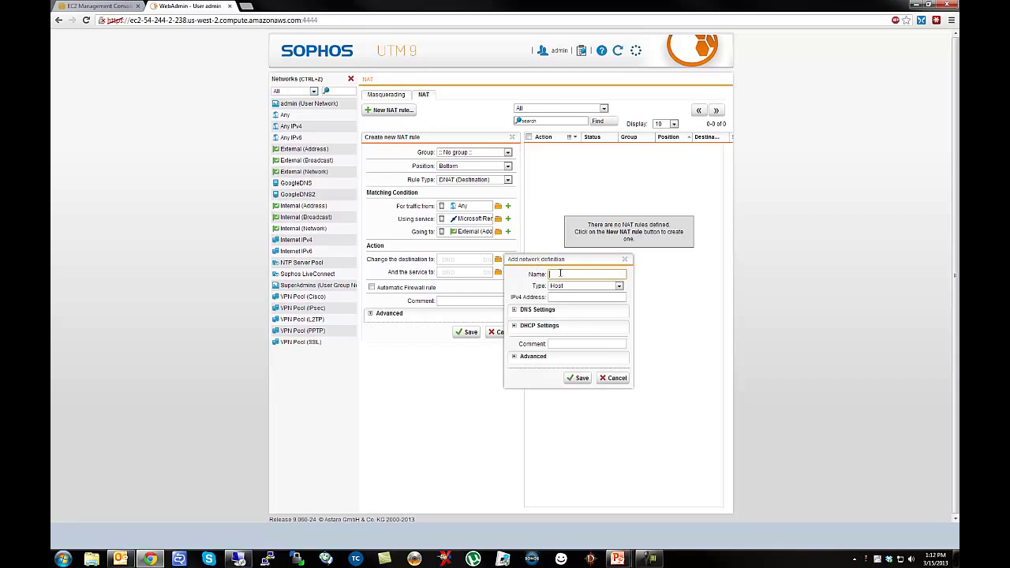
pyautogui.write('VPC Windows Server')
pyautogui.press('Tab')
pyautogui.press('Tab')
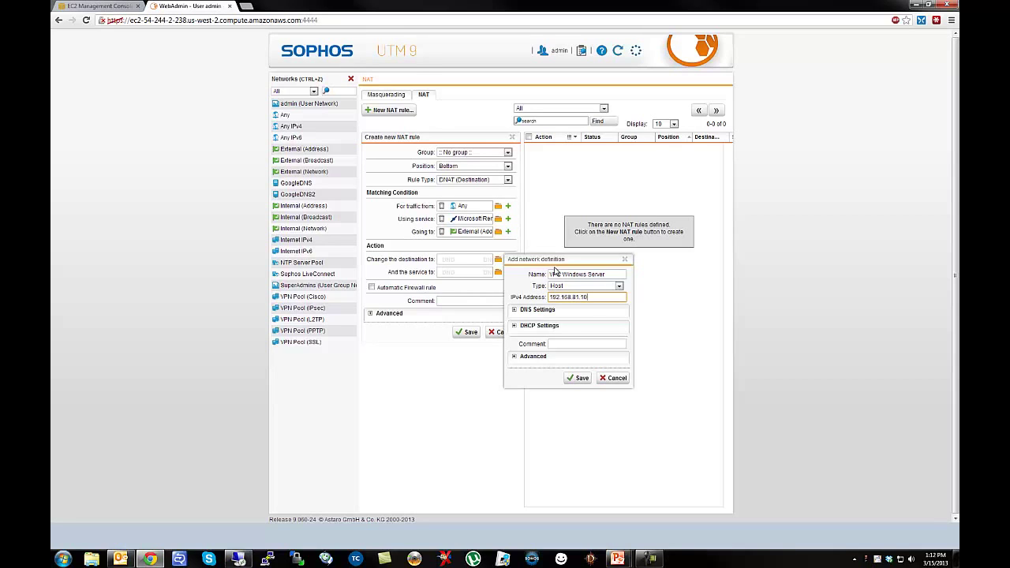
pyautogui.click(564, 345)
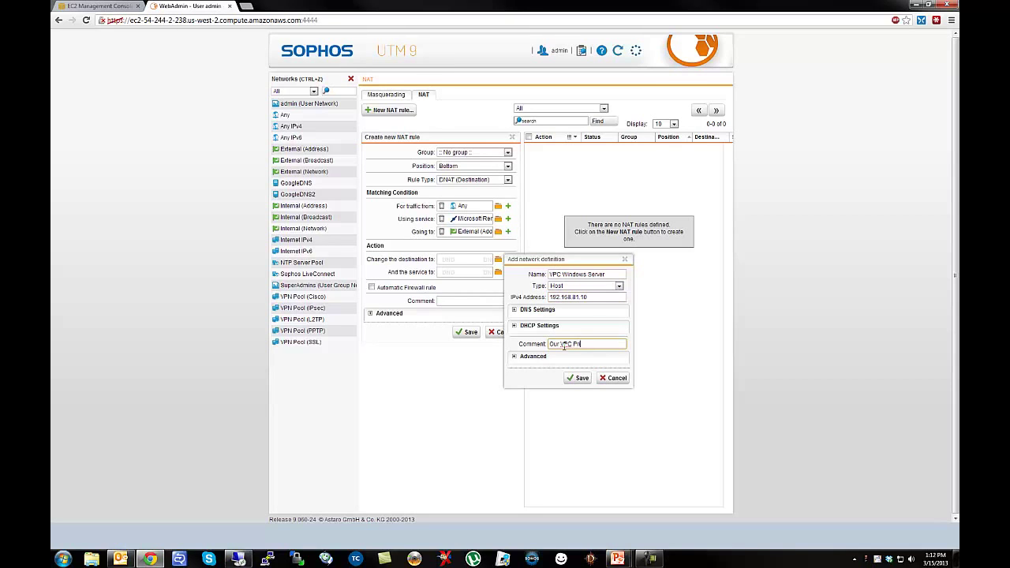
pyautogui.write('vate Windows Server')
pyautogui.click(579, 378)
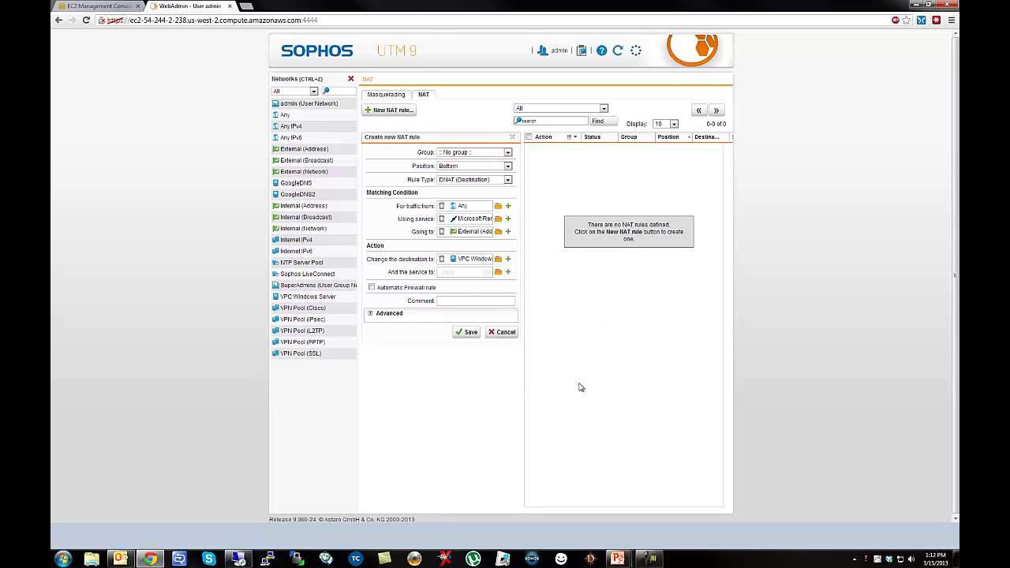
pyautogui.click(465, 333)
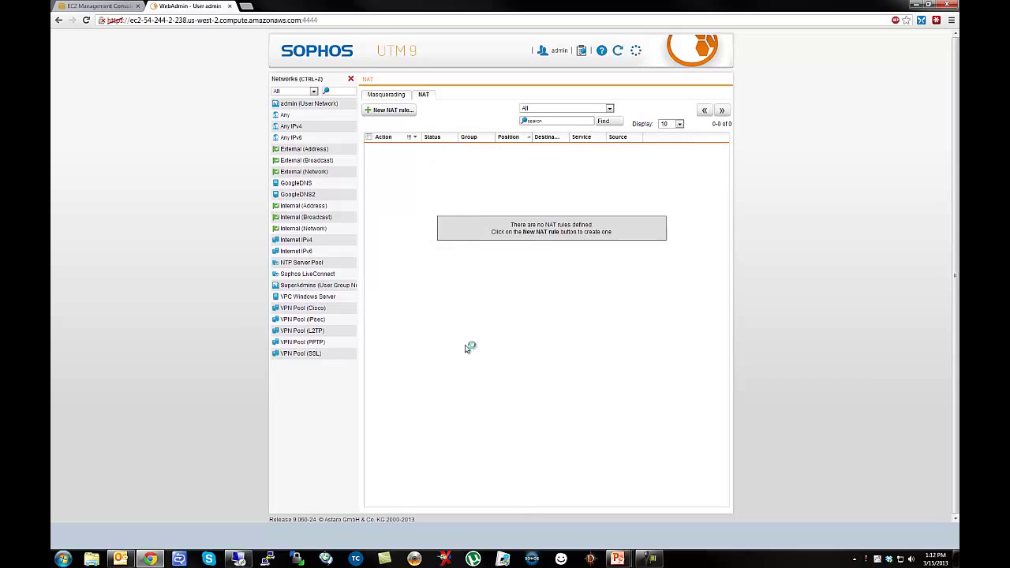
# Give the RDP DNAT rule an automatic firewall rule and initial-packet logging, then enable it.
pyautogui.click(350, 79)
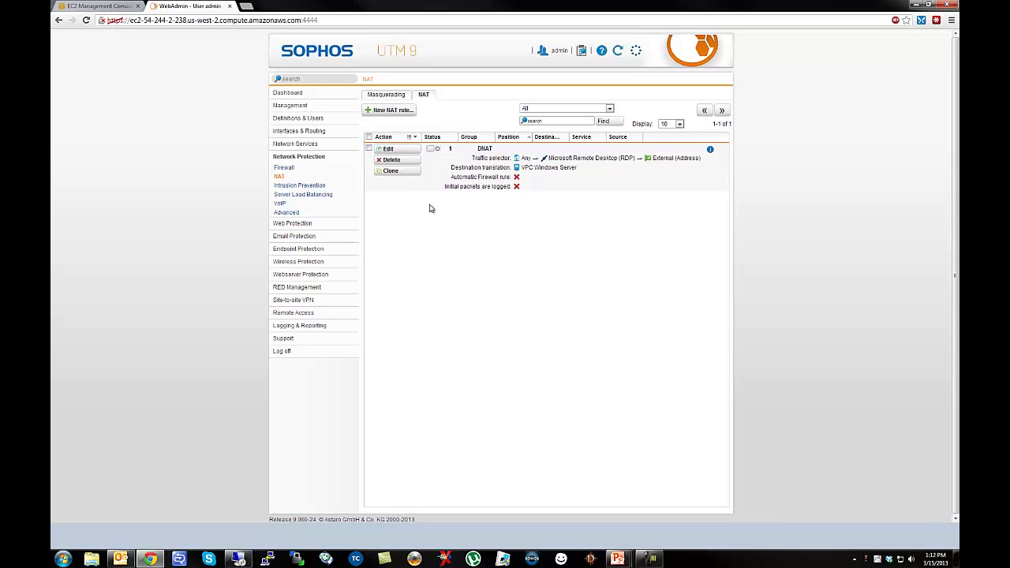
pyautogui.click(411, 149)
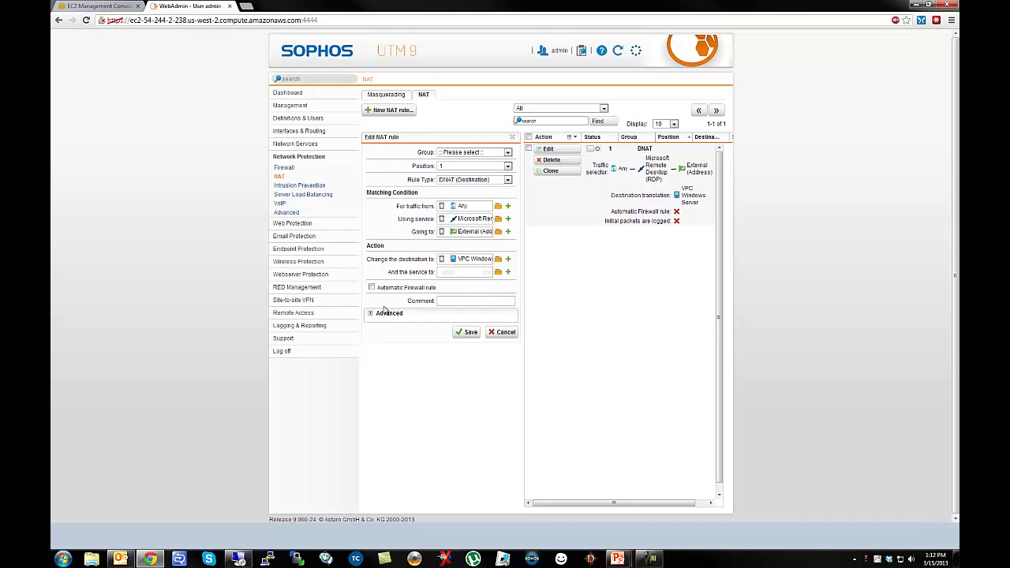
pyautogui.click(372, 287)
pyautogui.click(371, 313)
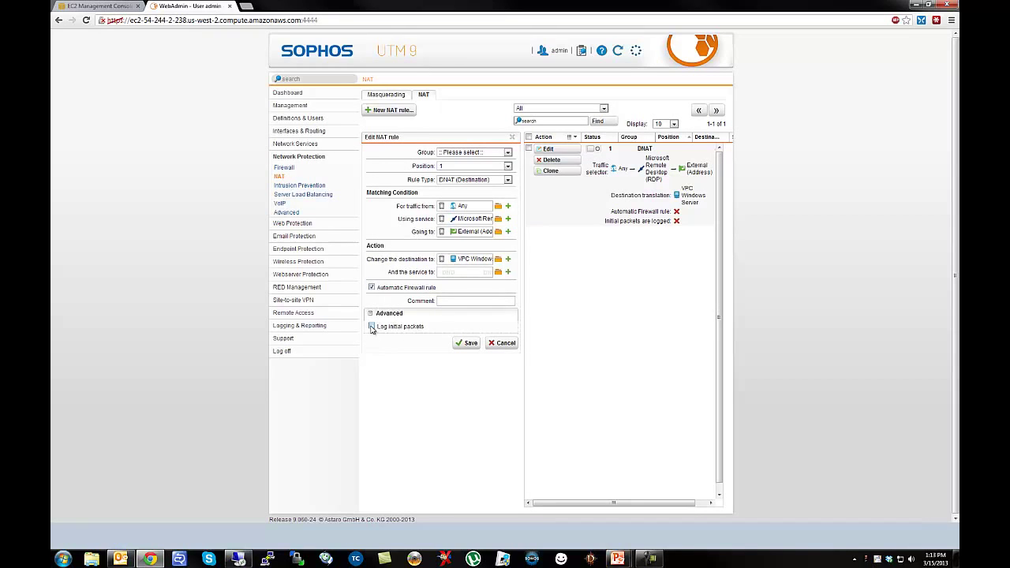
pyautogui.click(372, 327)
pyautogui.click(468, 344)
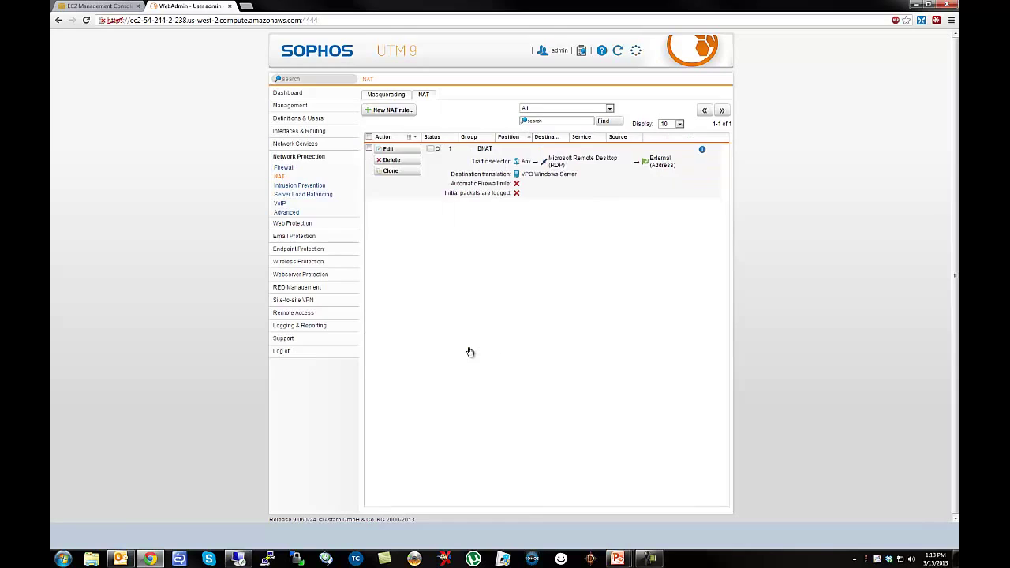
pyautogui.click(431, 149)
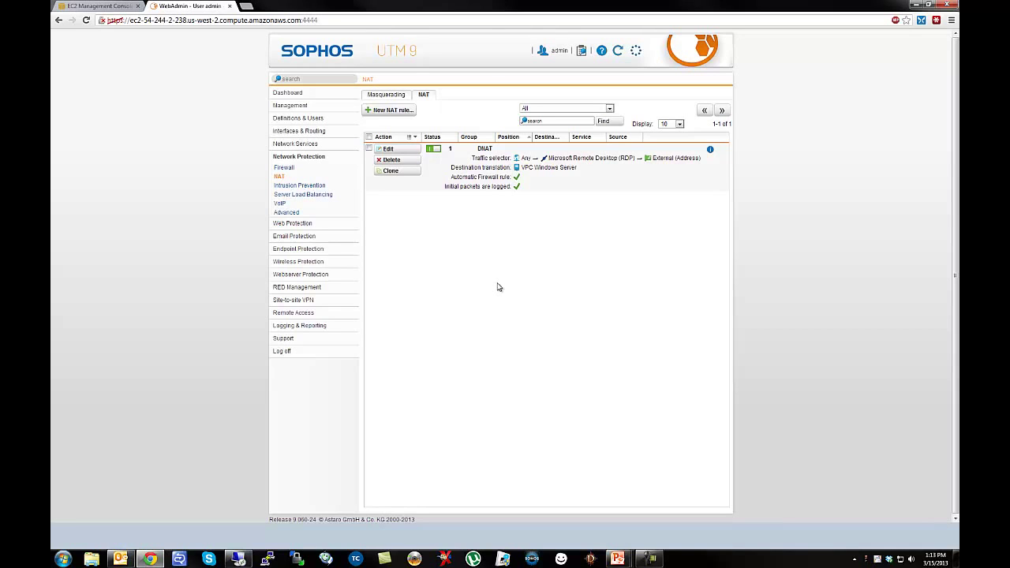
# Ping VPC Windows Server from the Ping Check tool and confirm 0% packet loss.
pyautogui.click(297, 339)
pyautogui.click(292, 322)
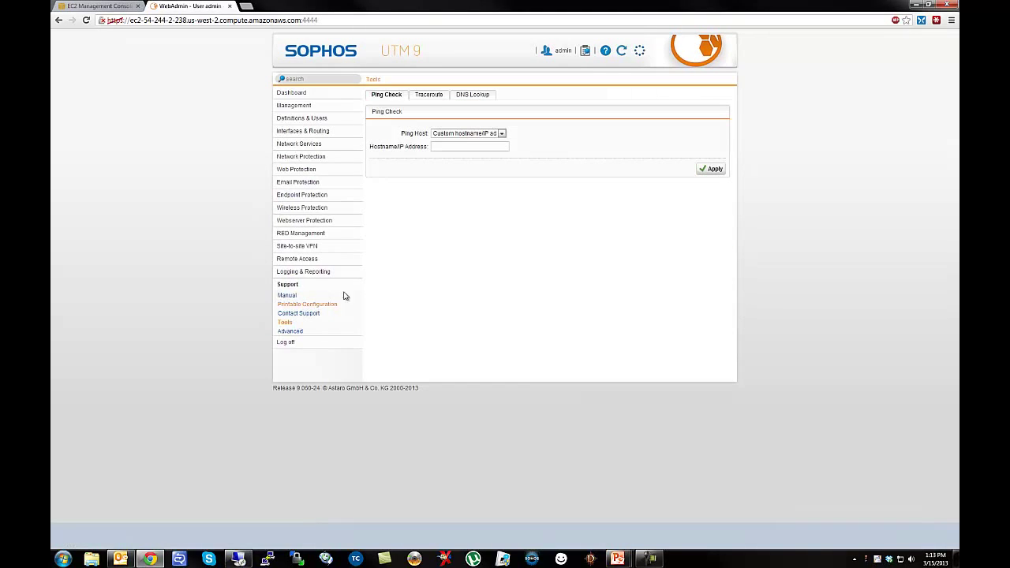
pyautogui.click(489, 137)
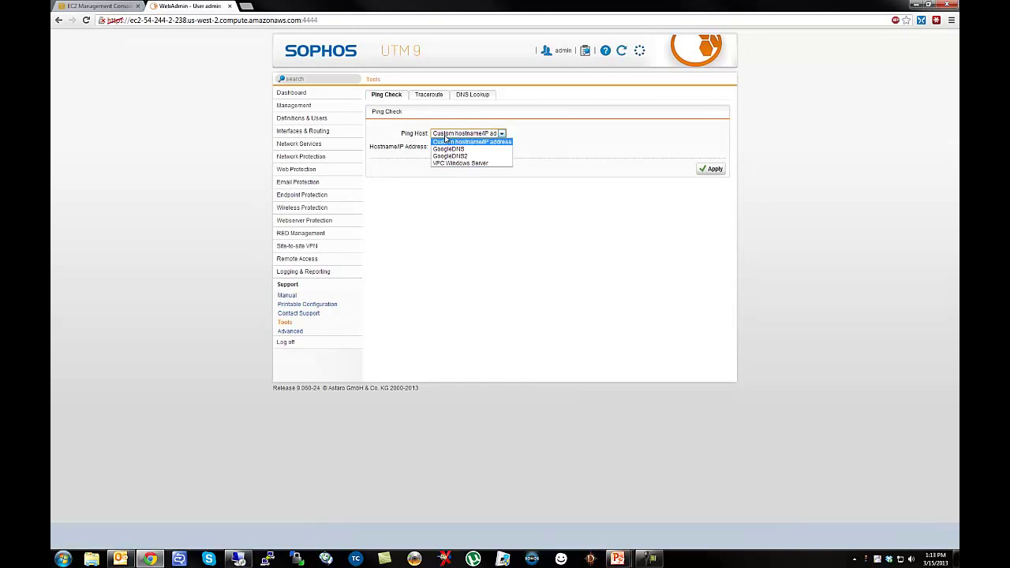
pyautogui.click(453, 164)
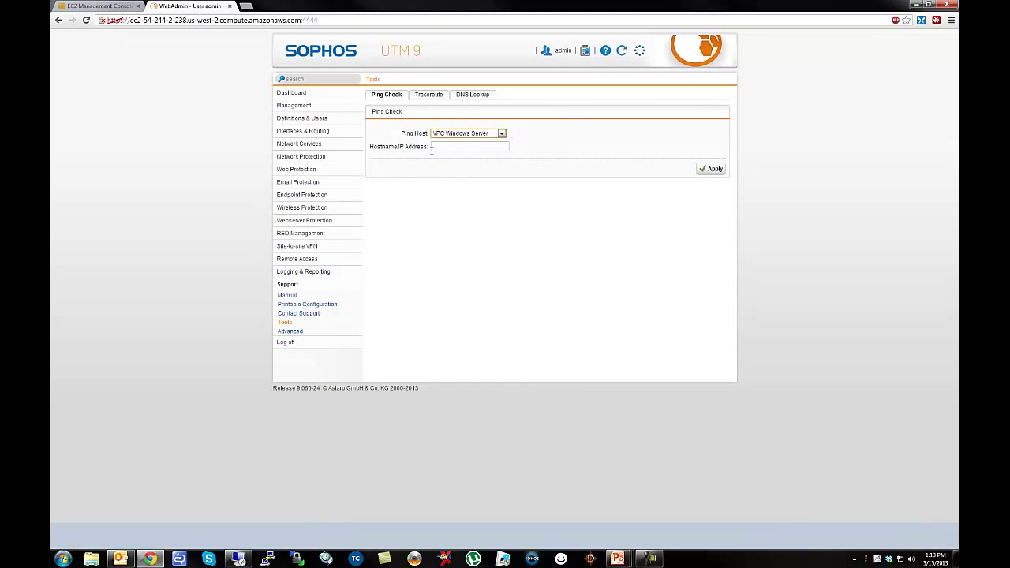
pyautogui.click(711, 172)
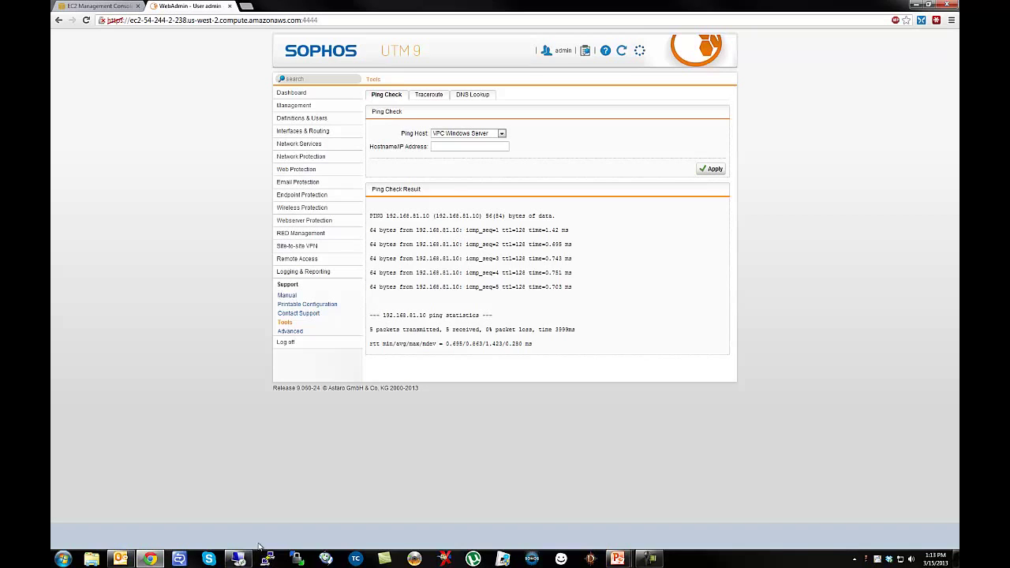
pyautogui.click(238, 559)
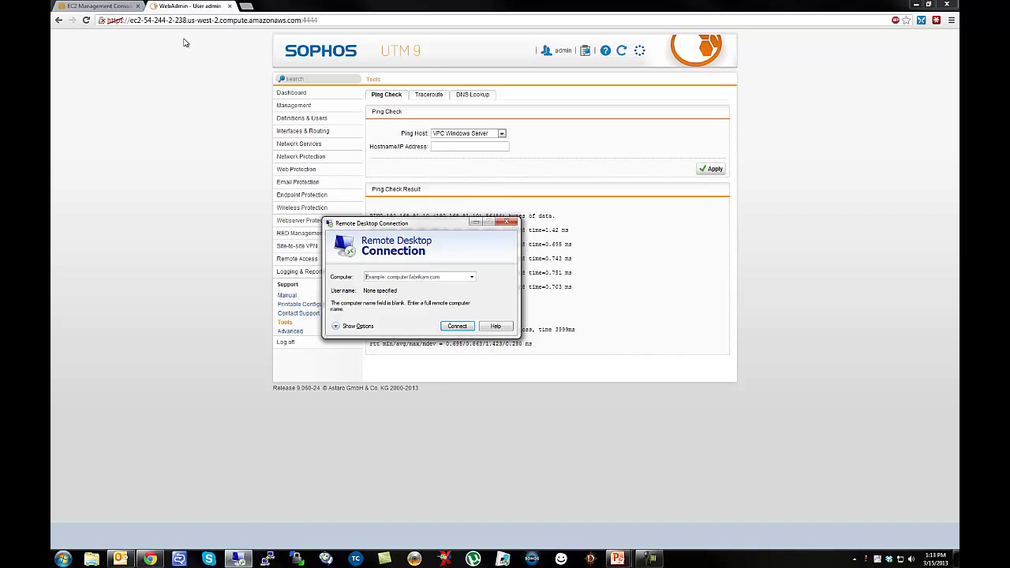
# Connect Remote Desktop to the UTM's public EC2 hostname, then show the NAT rules.
pyautogui.moveTo(300, 20); pyautogui.dragTo(131, 15)
pyautogui.hotkey('ctrl', 'c')
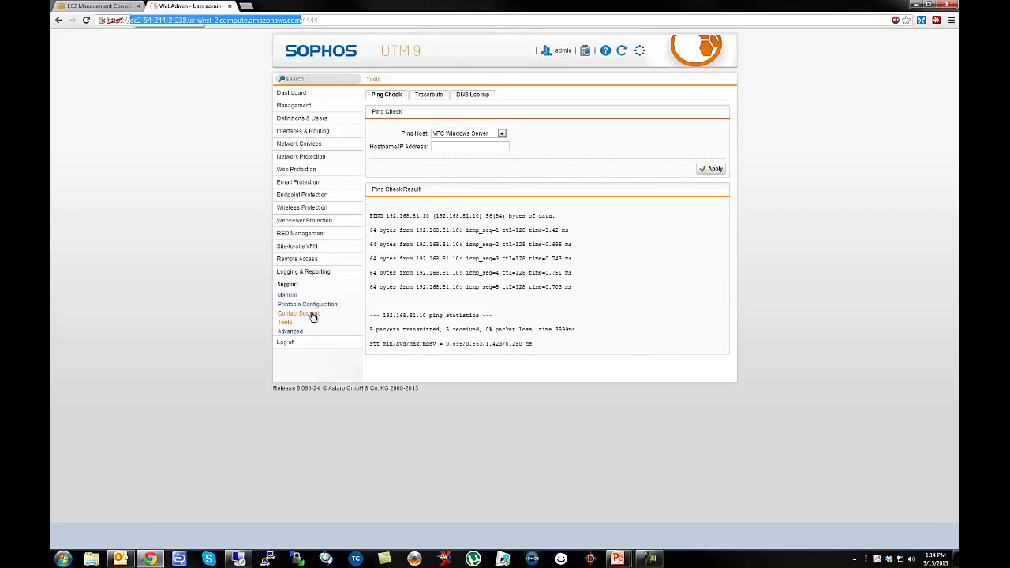
pyautogui.click(238, 559)
pyautogui.click(399, 276)
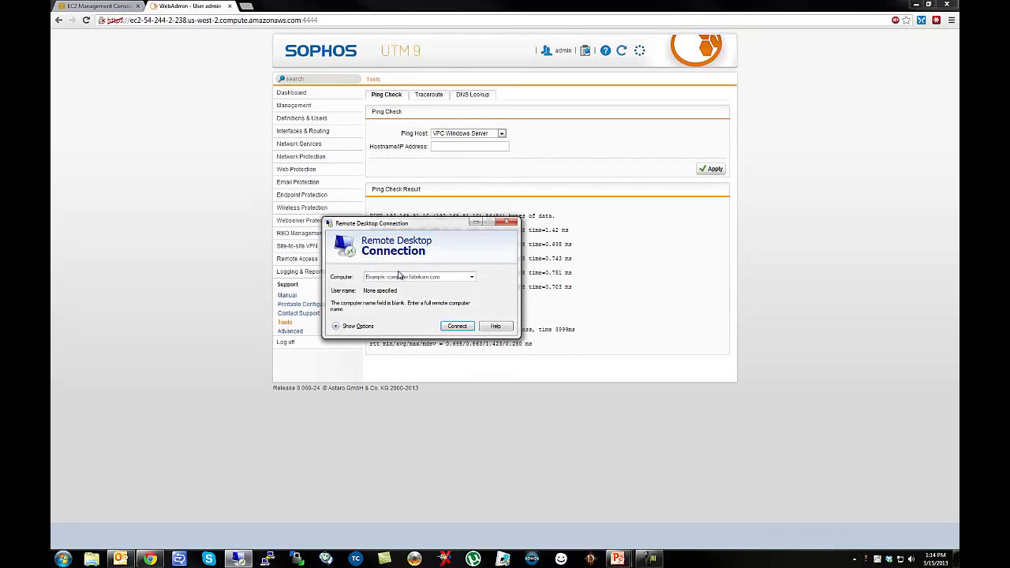
pyautogui.hotkey('ctrl', 'v')
pyautogui.click(458, 329)
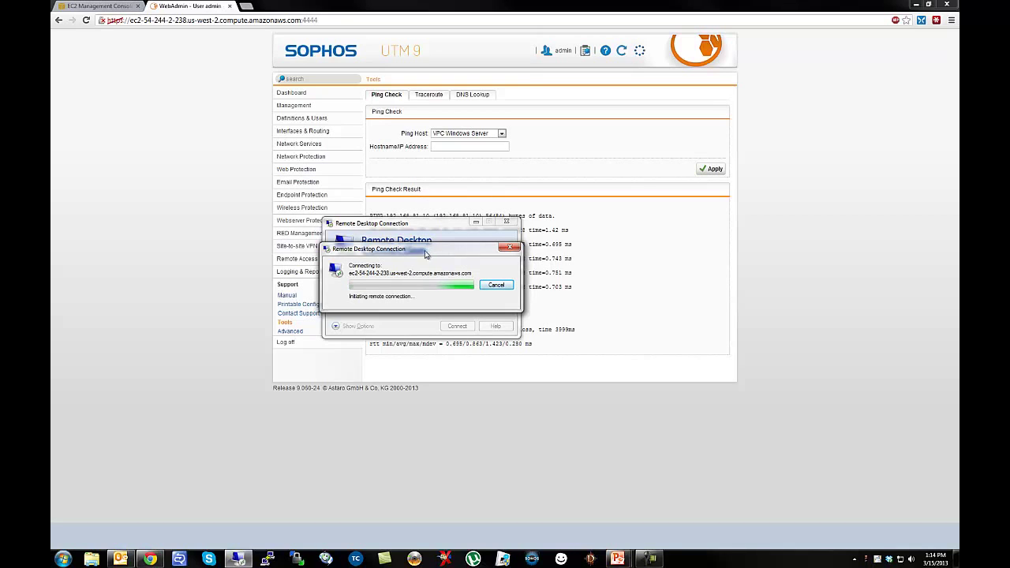
pyautogui.click(298, 157)
pyautogui.click(283, 176)
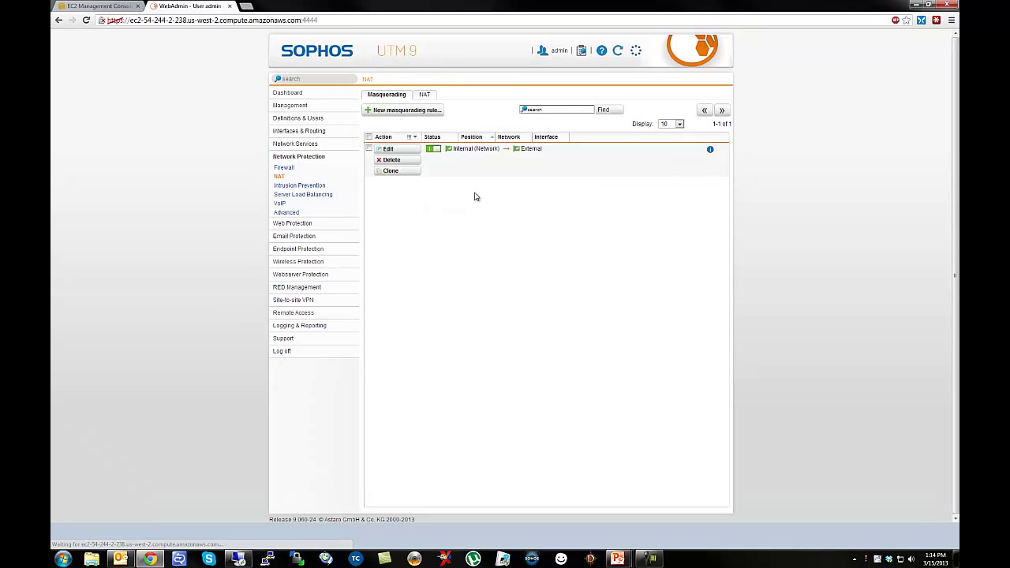
# Watch the firewall live log record NAT rule #1 hits while retrying RDP on port 3389.
pyautogui.click(582, 51)
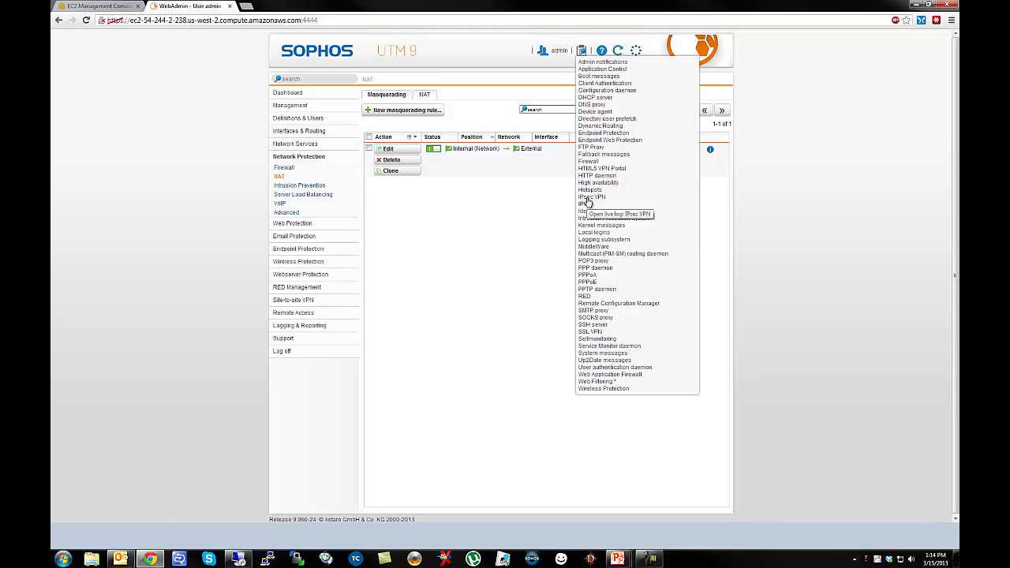
pyautogui.click(588, 161)
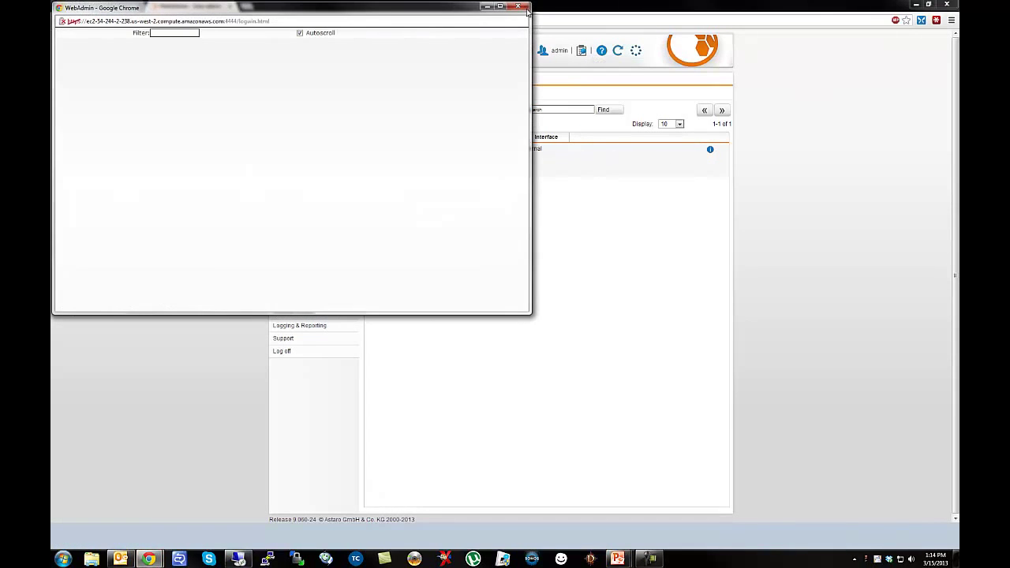
pyautogui.click(552, 67)
pyautogui.click(582, 52)
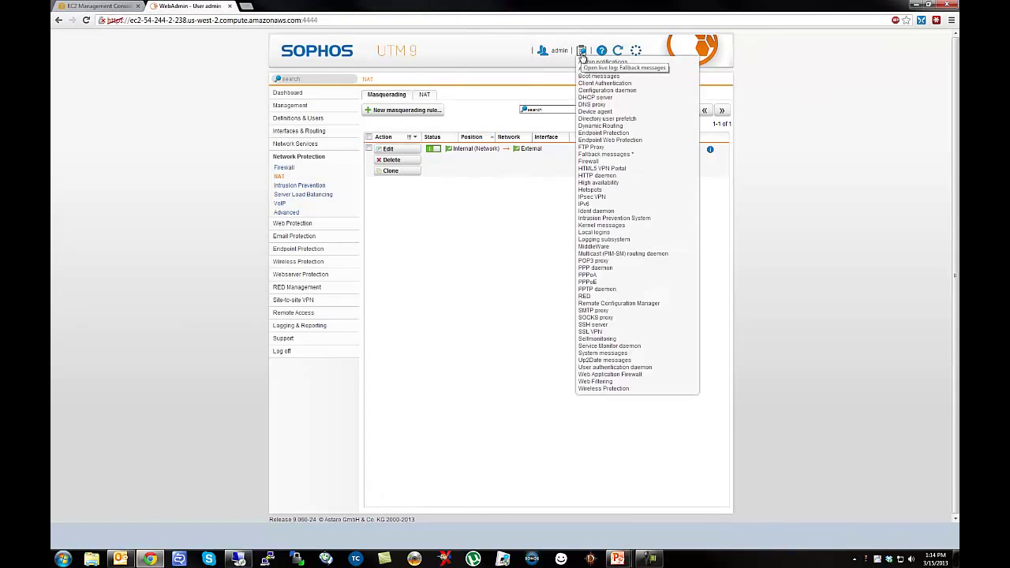
pyautogui.click(588, 165)
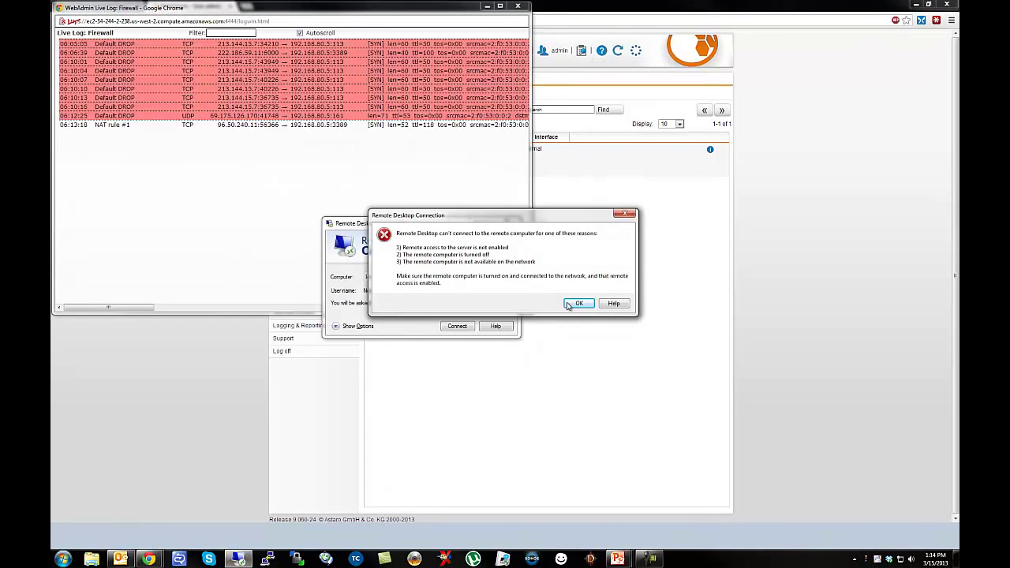
pyautogui.click(578, 303)
pyautogui.moveTo(406, 228); pyautogui.dragTo(652, 228)
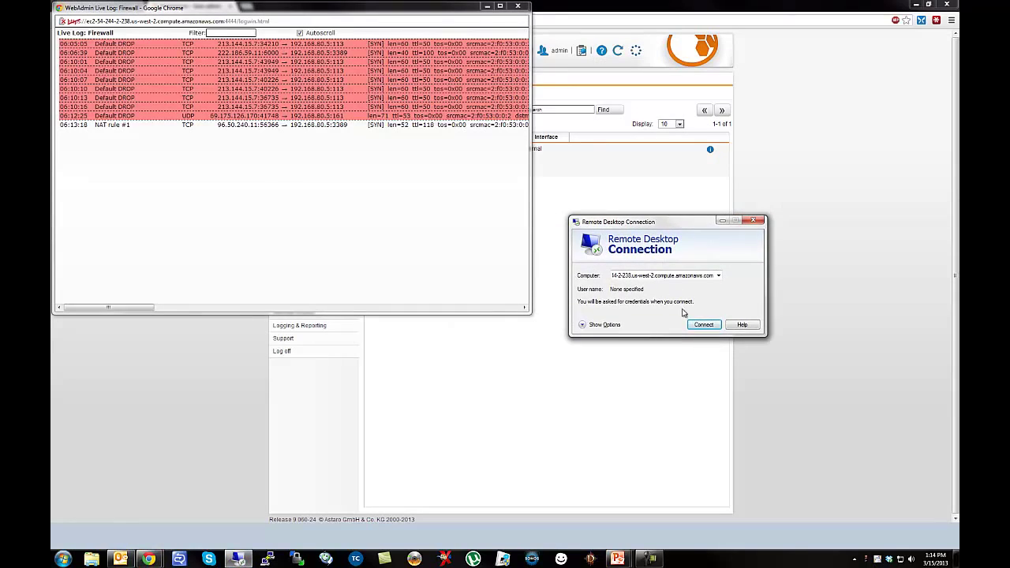
pyautogui.click(701, 325)
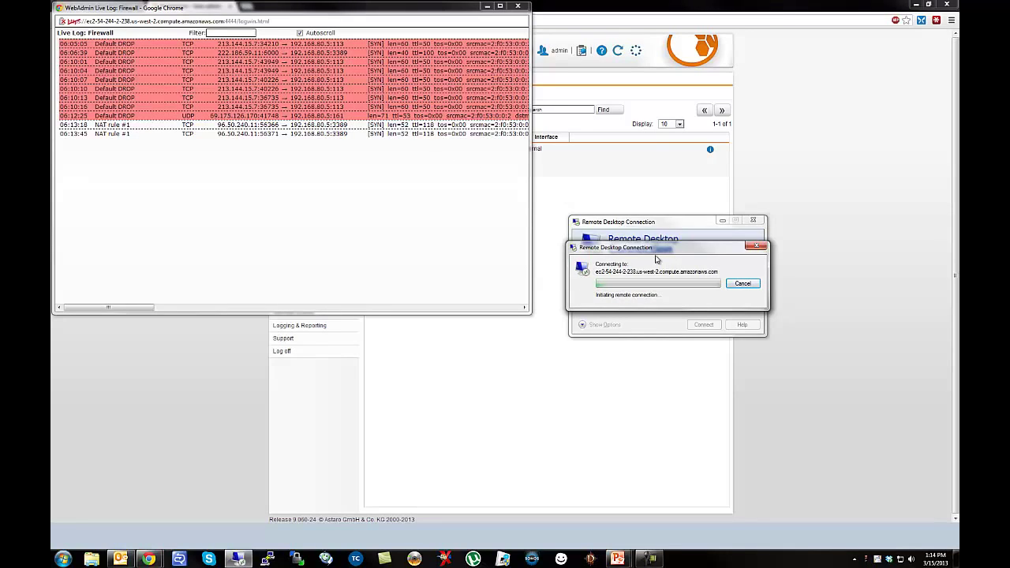
pyautogui.click(745, 285)
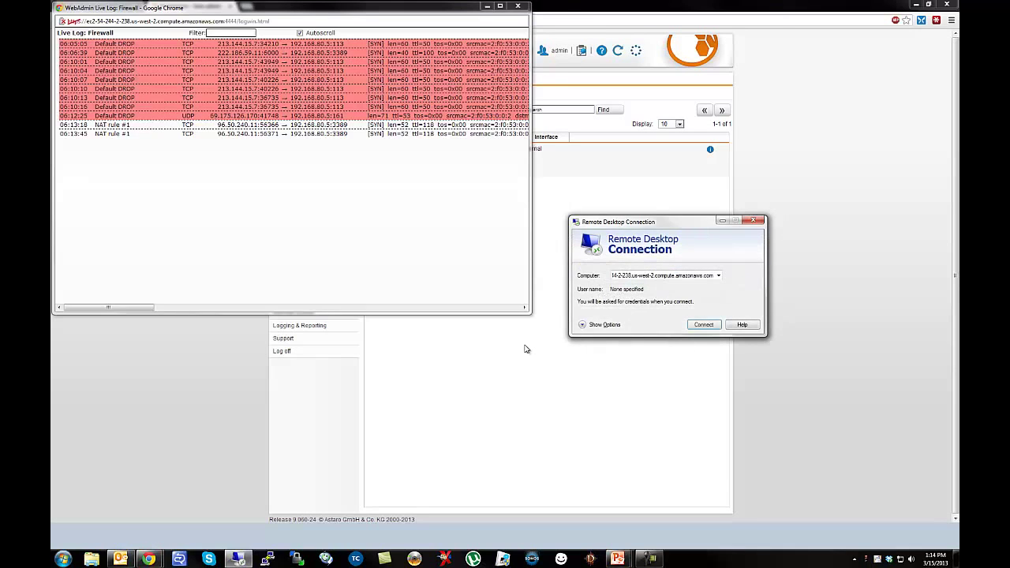
pyautogui.click(527, 346)
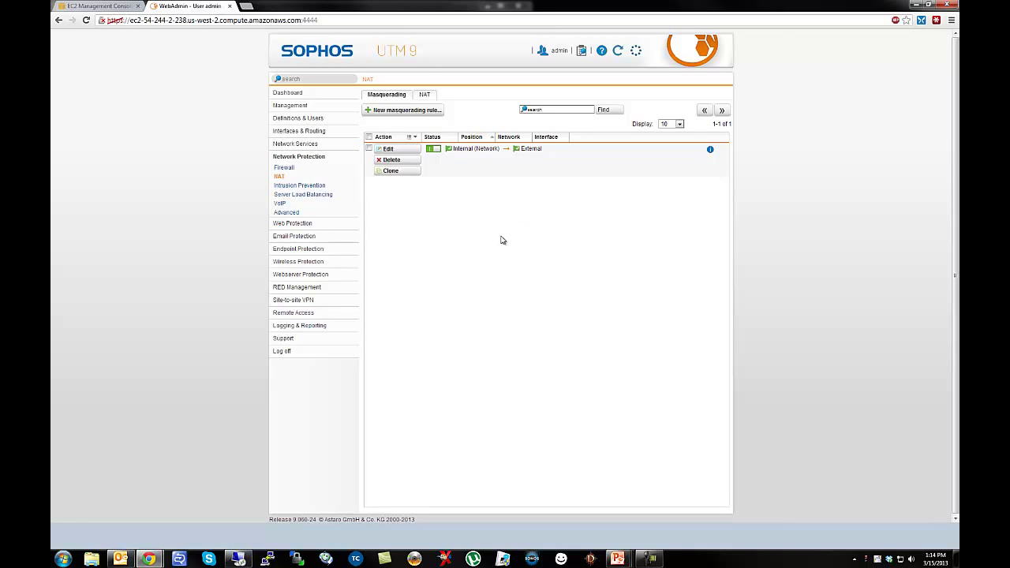
# Go from the EC2 Management Console to the US West (Oregon) VPC Dashboard.
pyautogui.click(101, 6)
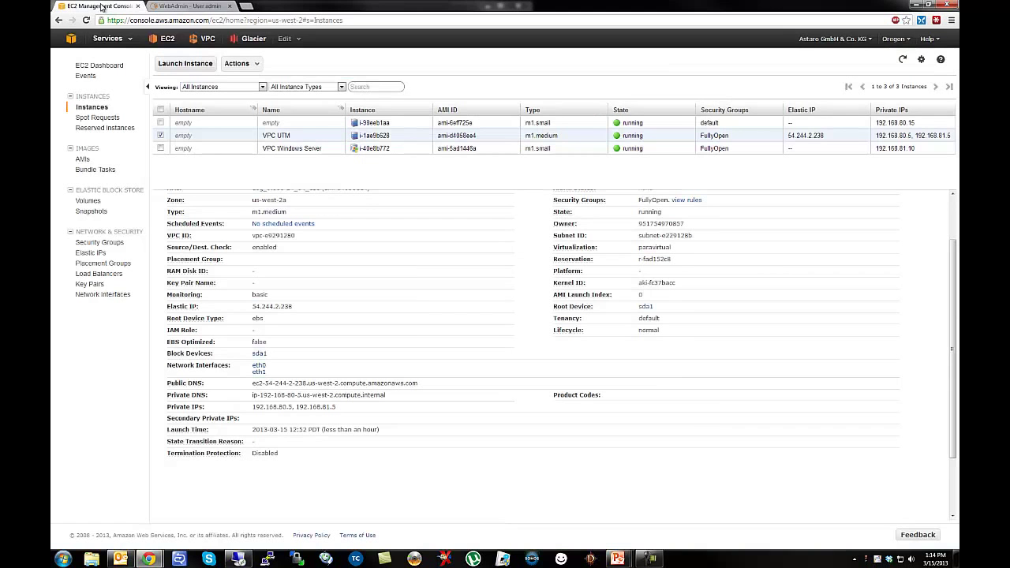
pyautogui.click(205, 41)
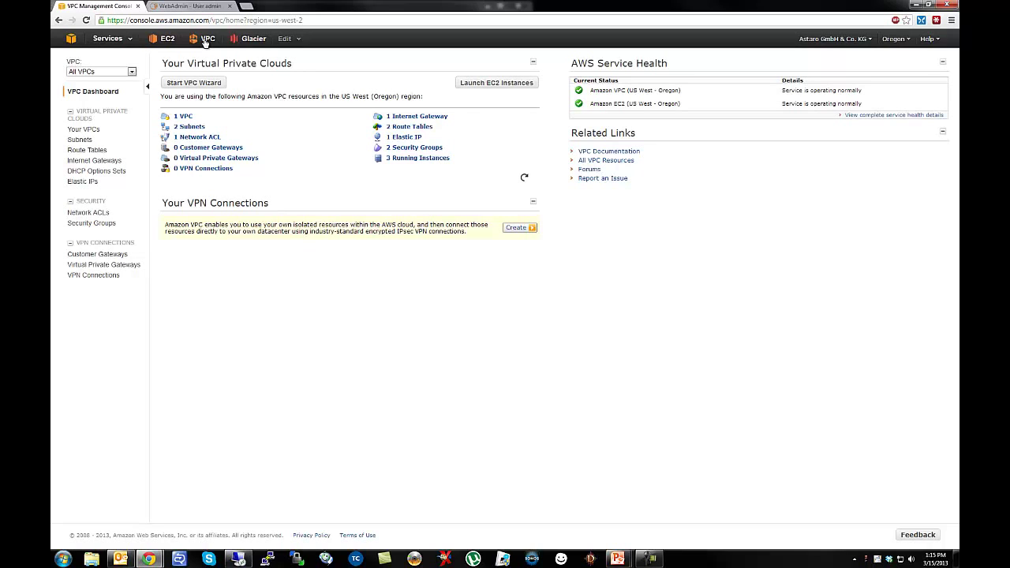
# Compare route tables, noting rtb-e329128a's 192.168.80.0/22 local route and 0.0.0.0/0 to igw-ef291286.
pyautogui.click(99, 152)
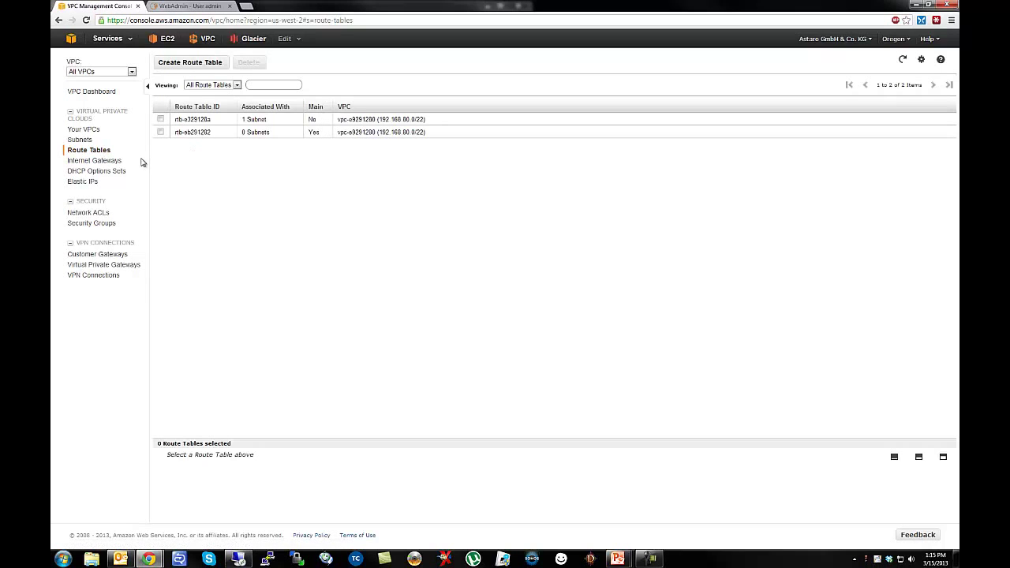
pyautogui.click(198, 120)
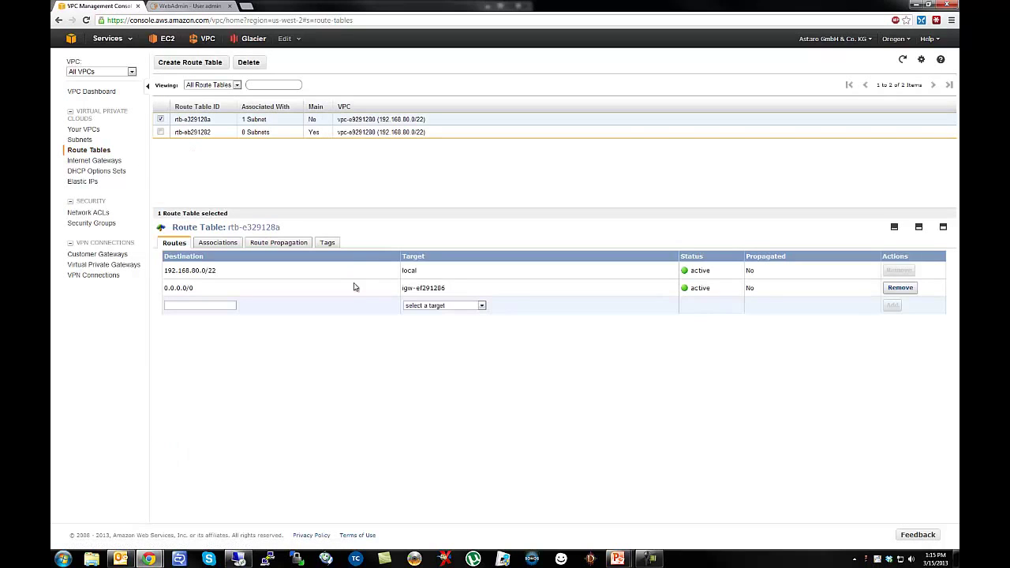
pyautogui.click(194, 132)
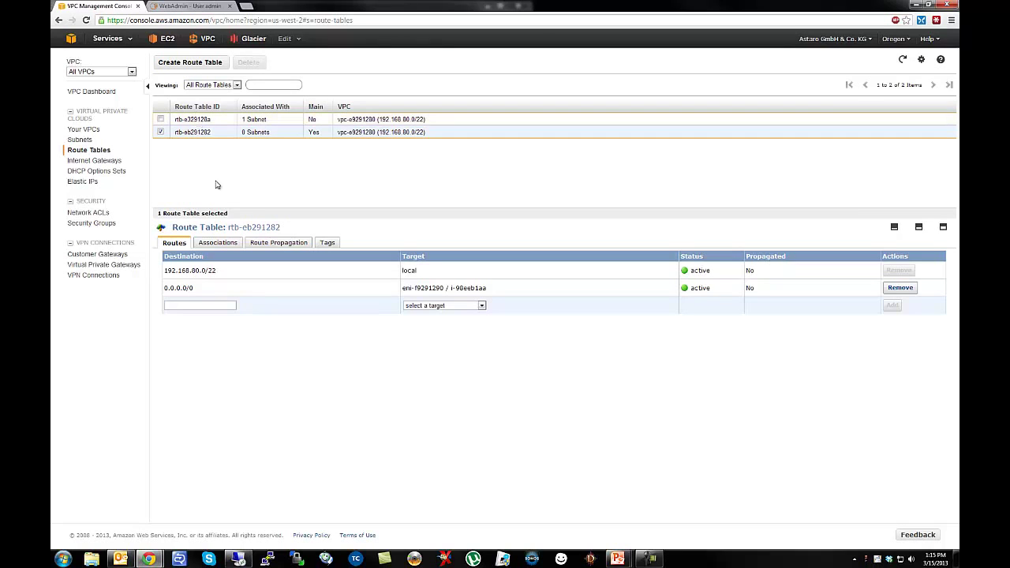
pyautogui.click(161, 132)
pyautogui.click(190, 120)
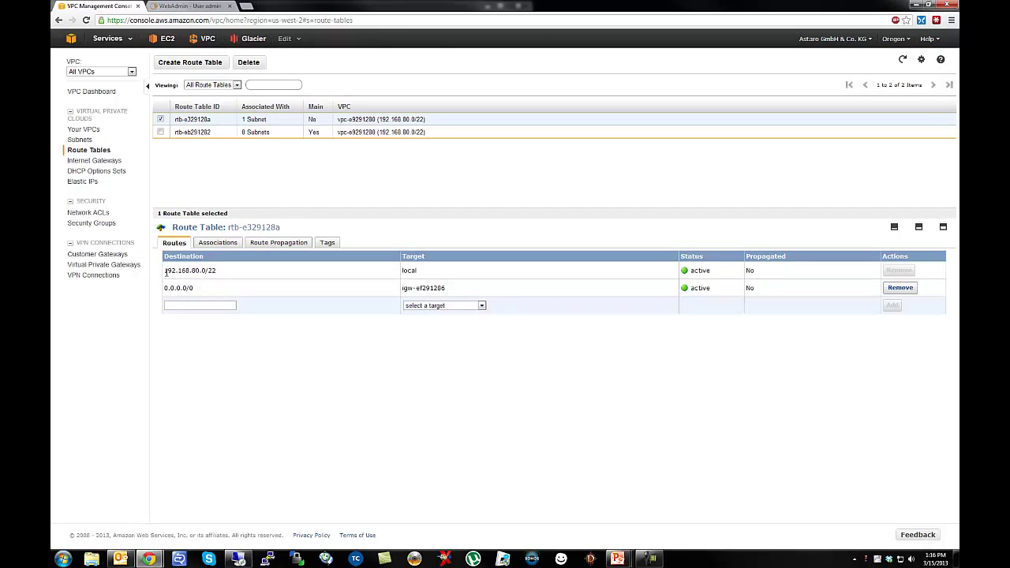
pyautogui.moveTo(166, 272); pyautogui.dragTo(230, 274)
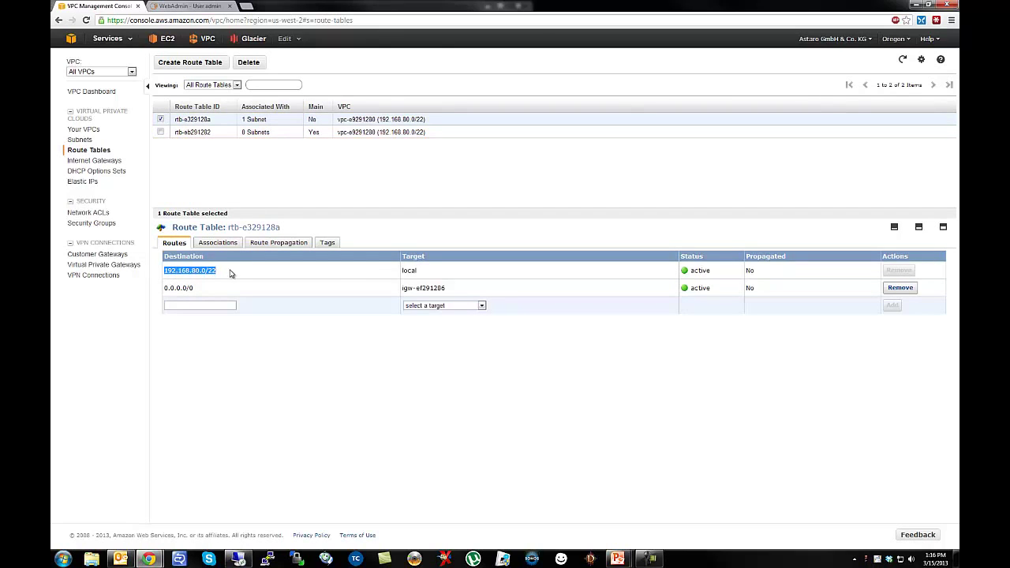
pyautogui.moveTo(168, 286); pyautogui.dragTo(276, 292)
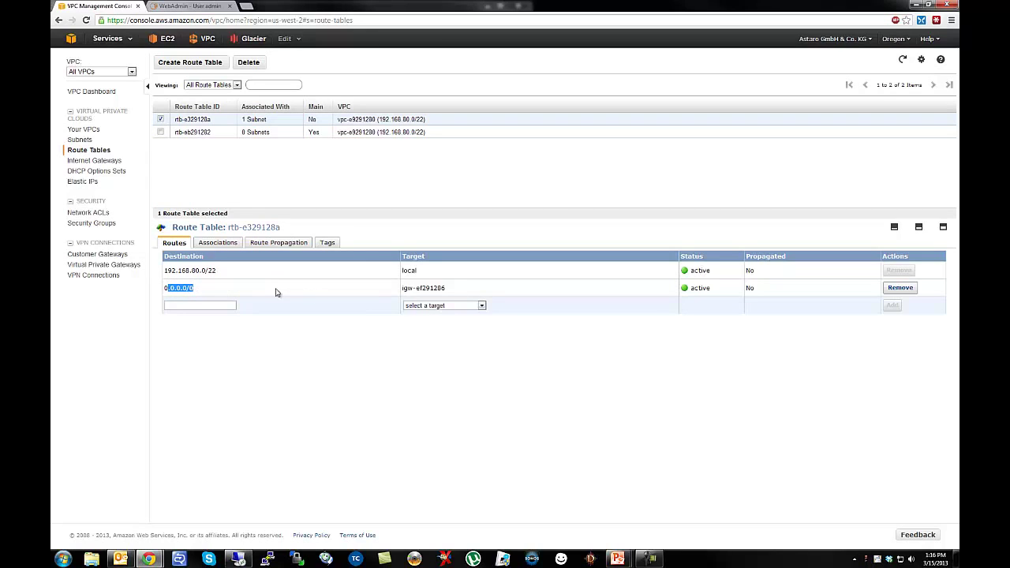
pyautogui.moveTo(403, 287); pyautogui.dragTo(451, 294)
# Check rtb-e329128a's 192.168.80.0/24 association and the main table's default route to eni-f9291290.
pyautogui.click(215, 243)
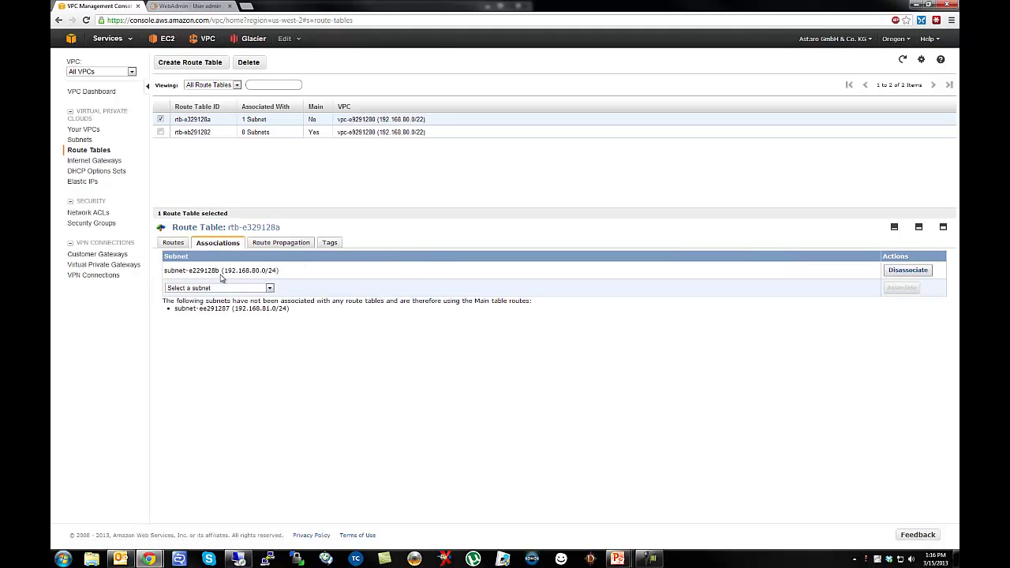
pyautogui.moveTo(251, 271); pyautogui.dragTo(278, 271)
pyautogui.click(161, 132)
pyautogui.click(160, 119)
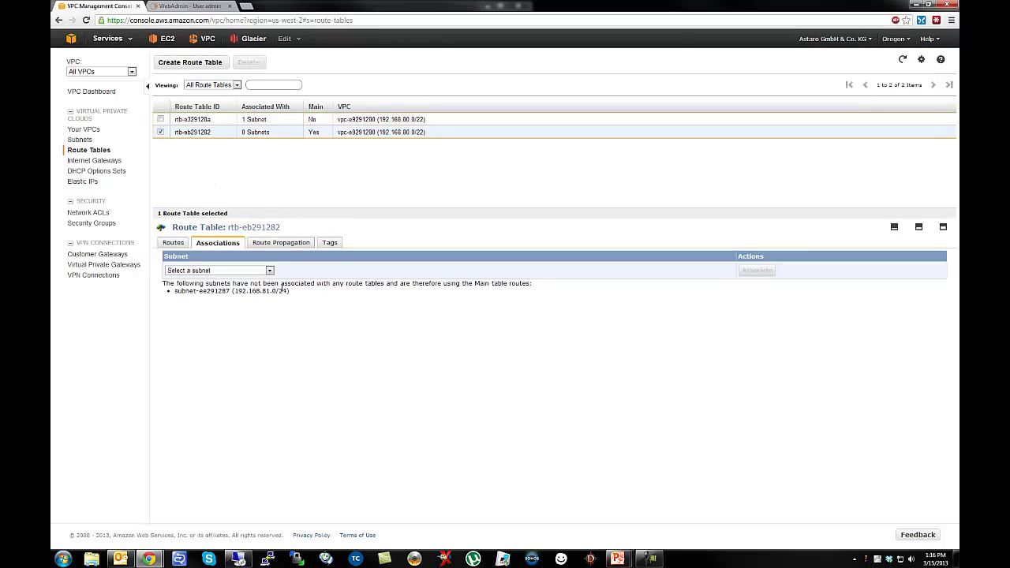
pyautogui.click(175, 244)
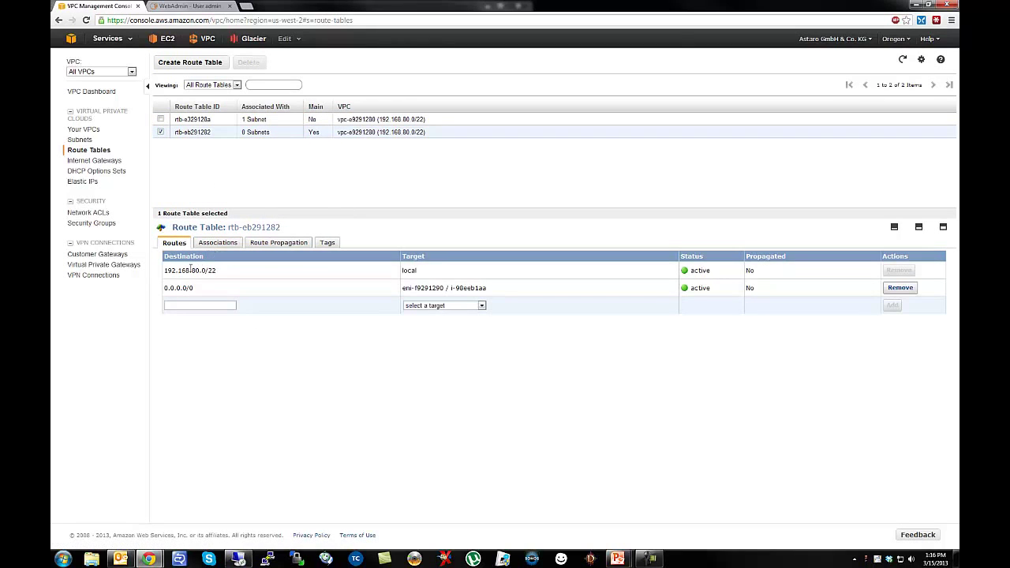
pyautogui.moveTo(402, 289); pyautogui.dragTo(500, 289)
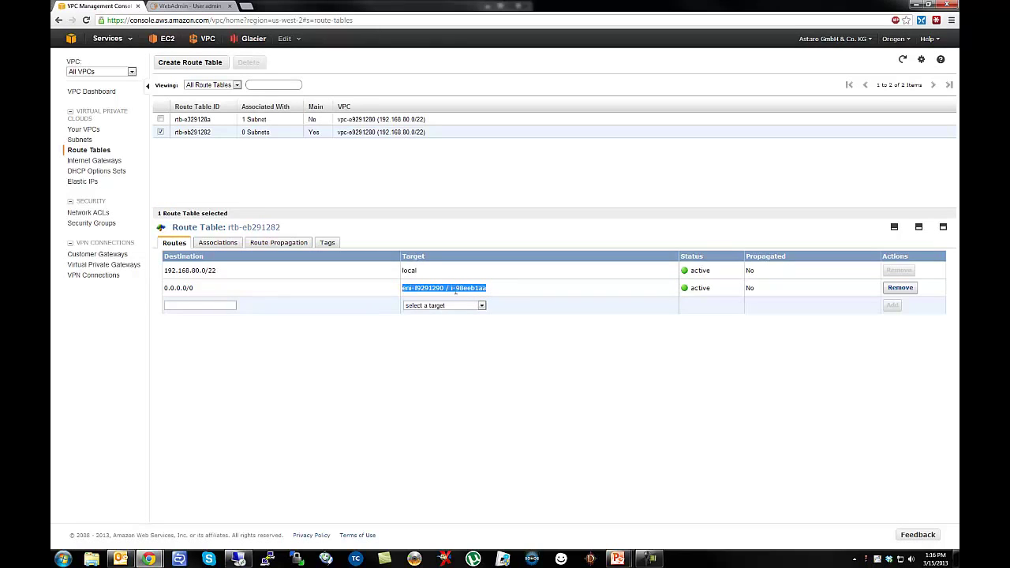
# Review the main table's implicit subnet association and its default route's NAT target.
pyautogui.click(220, 243)
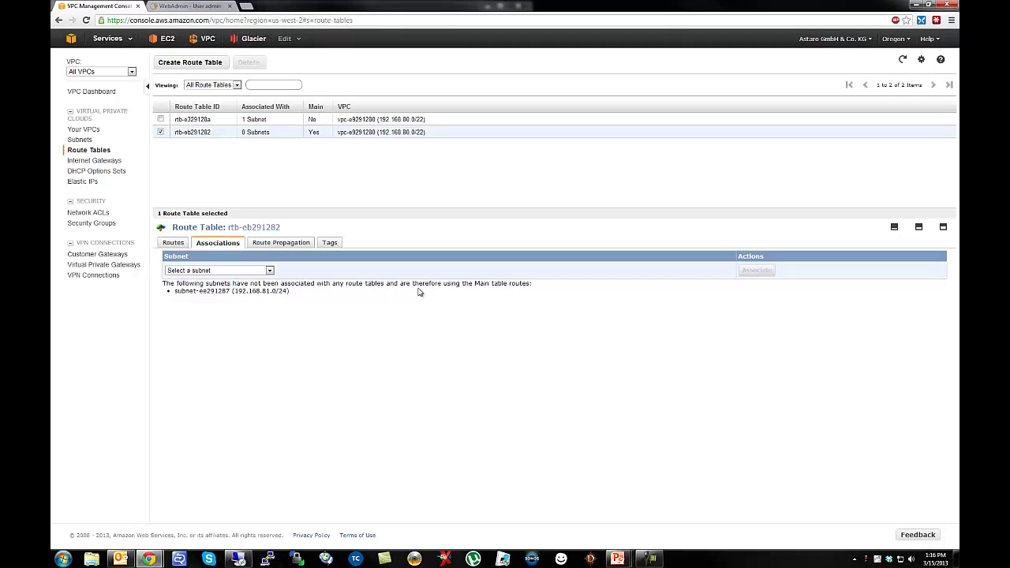
pyautogui.moveTo(477, 288); pyautogui.dragTo(500, 285)
pyautogui.doubleClick(315, 131)
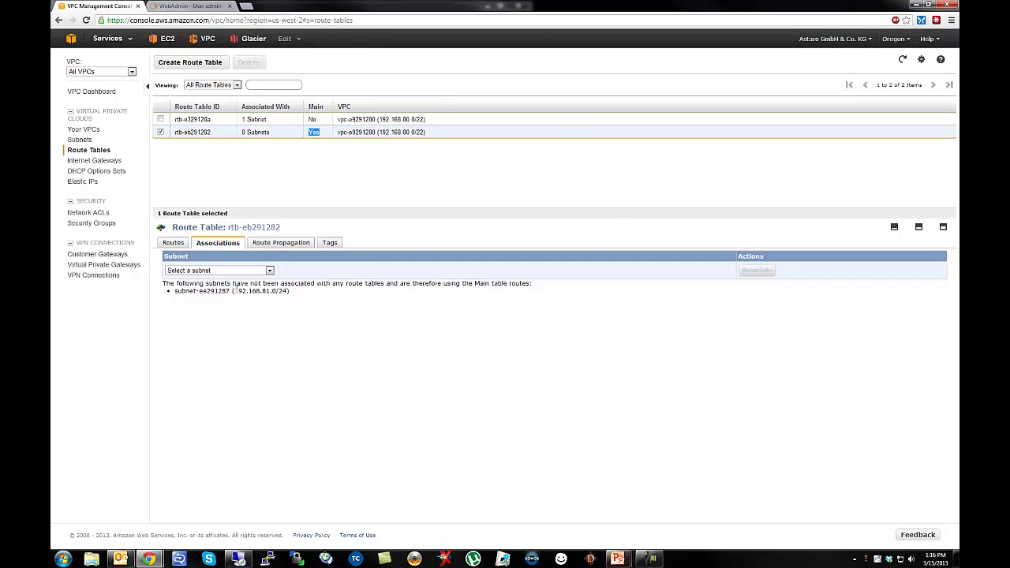
pyautogui.moveTo(235, 291); pyautogui.dragTo(286, 292)
pyautogui.click(334, 320)
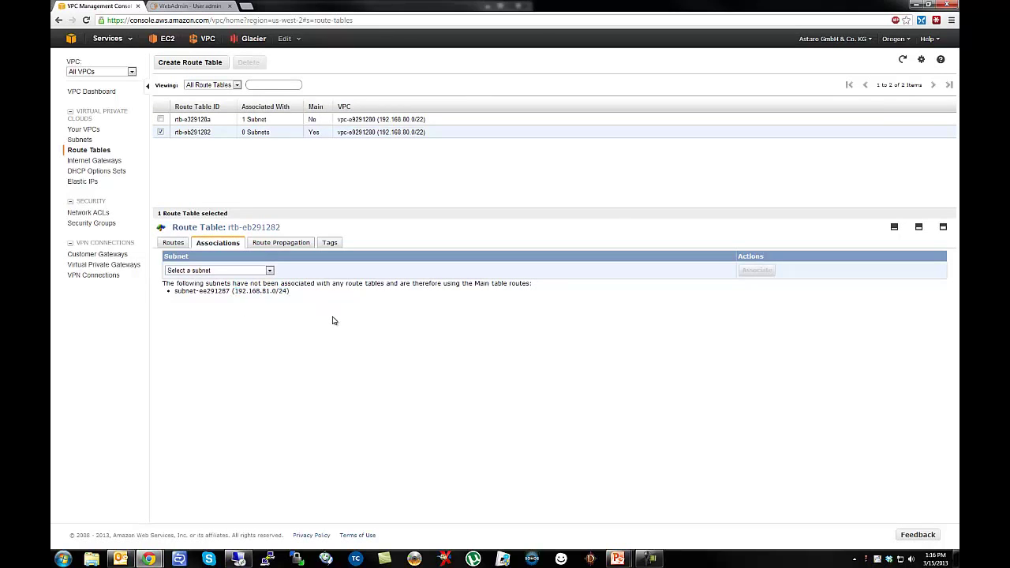
pyautogui.click(173, 245)
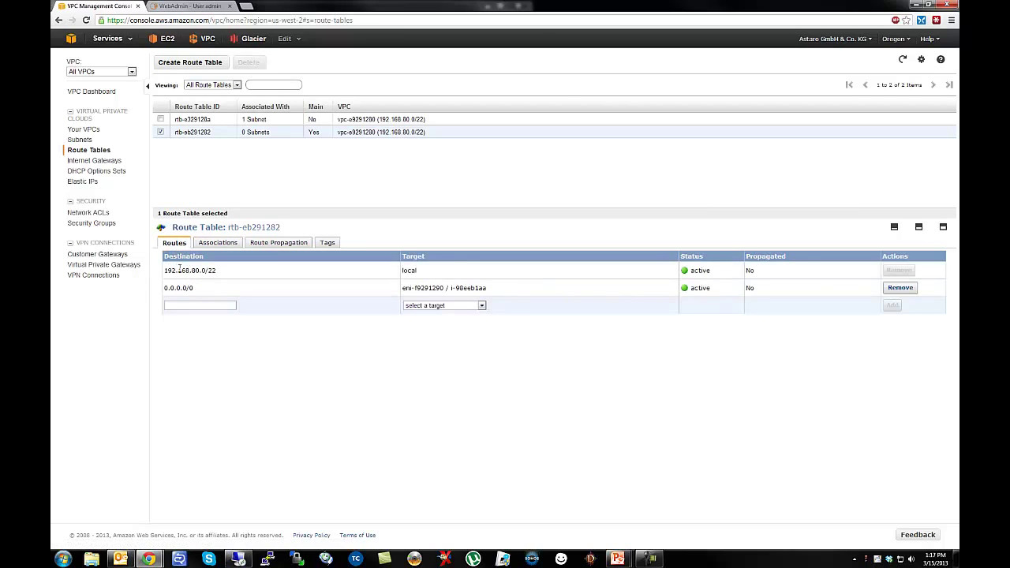
pyautogui.moveTo(403, 288); pyautogui.dragTo(490, 295)
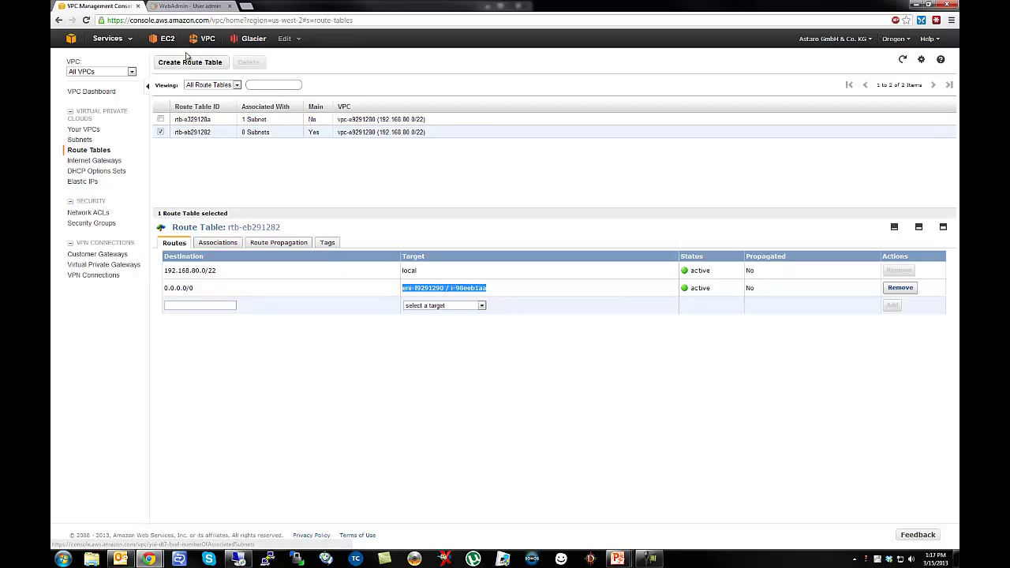
pyautogui.click(168, 43)
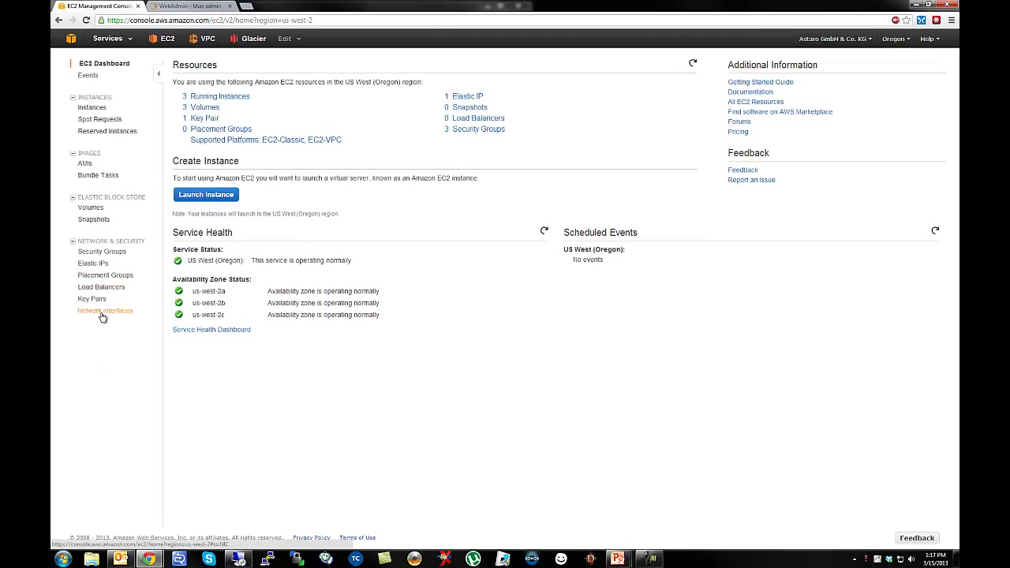
# Inspect network interfaces eni-f9291290, eni-c02813a9 and eni-c32813aa in the details pane.
pyautogui.click(119, 312)
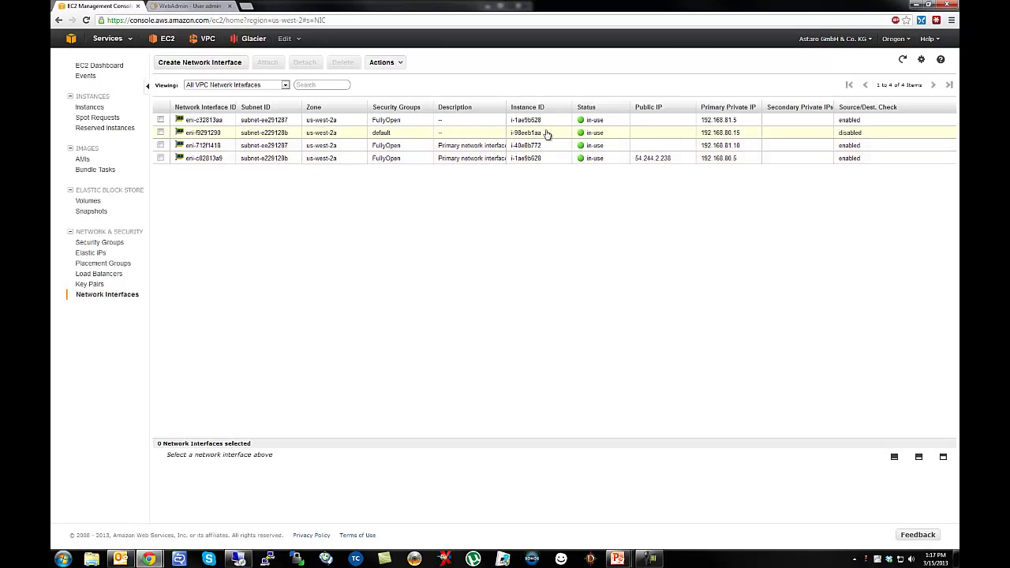
pyautogui.click(725, 133)
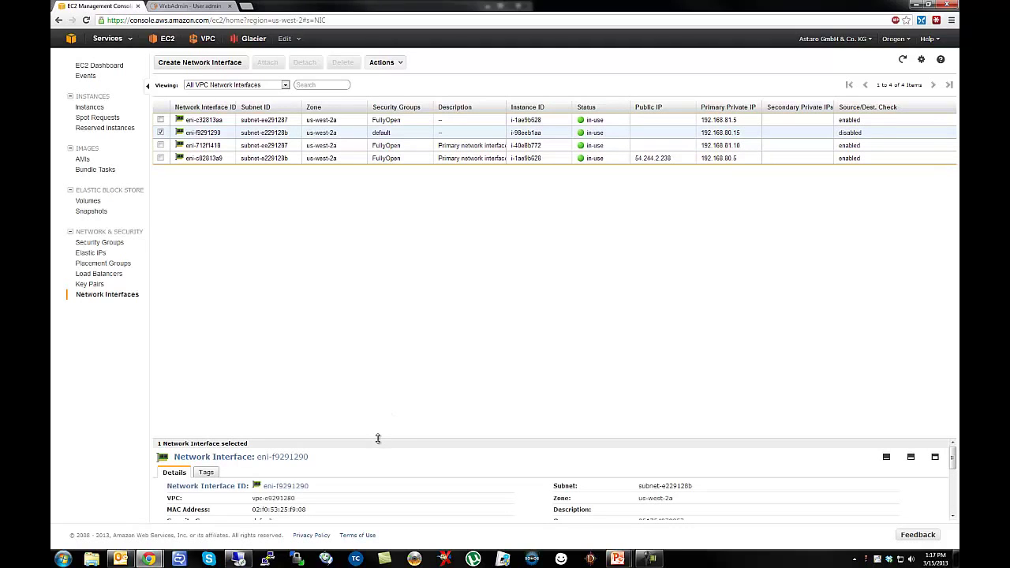
pyautogui.moveTo(378, 439); pyautogui.dragTo(378, 222)
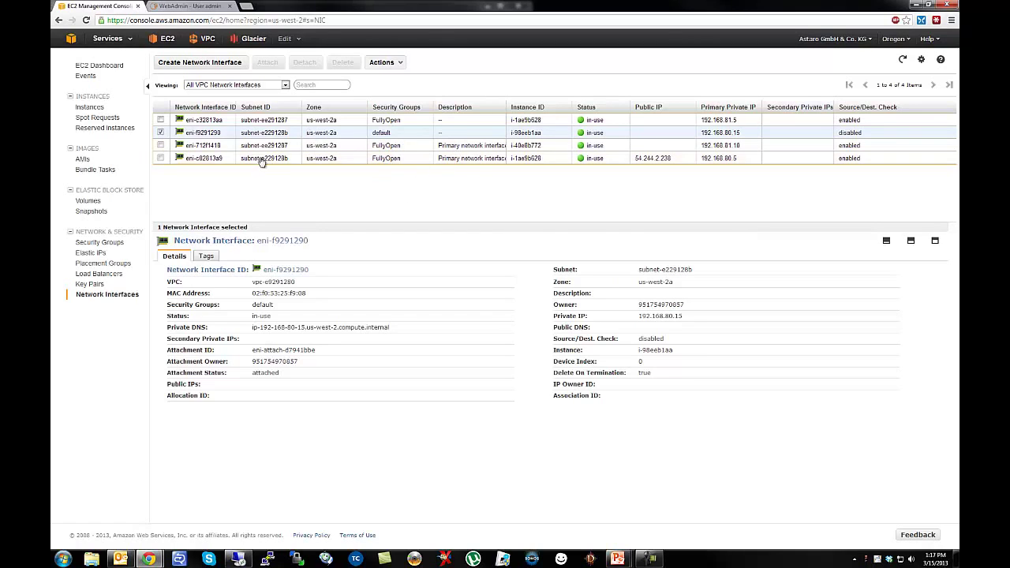
pyautogui.click(161, 135)
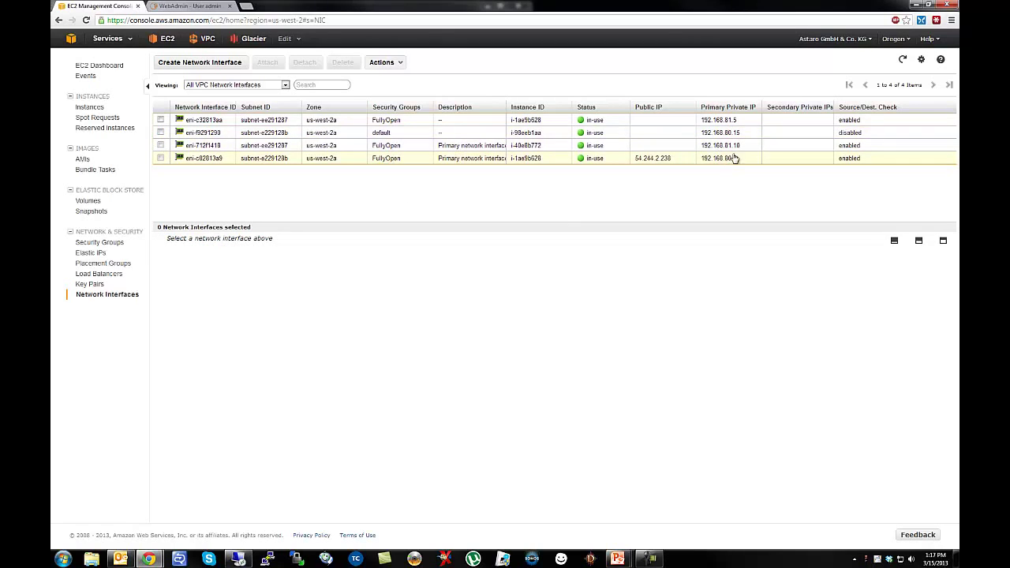
pyautogui.click(705, 159)
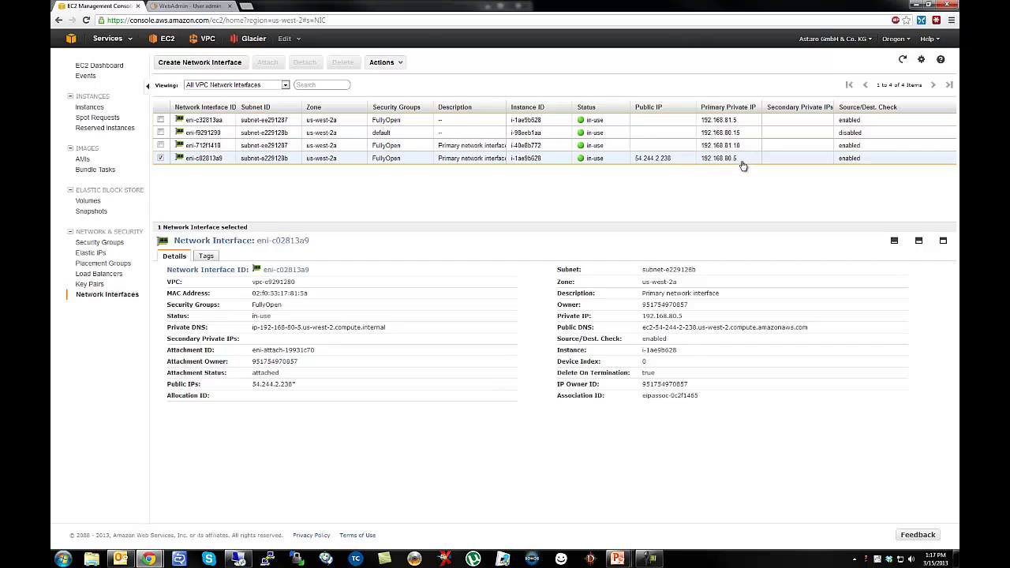
pyautogui.click(718, 122)
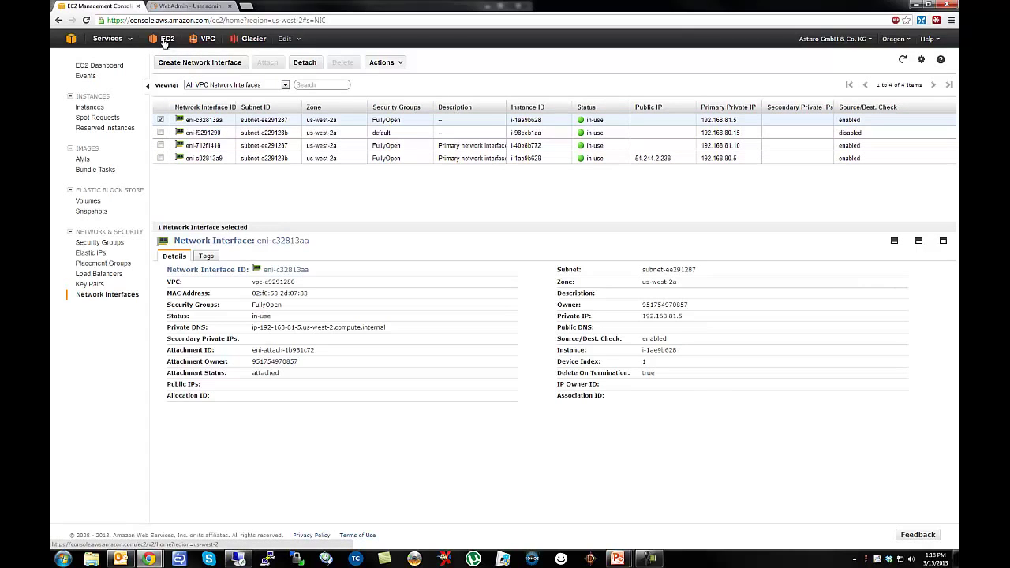
# Remove the 0.0.0.0/0 route via eni-f9291290 from main route table rtb-eb291282.
pyautogui.click(208, 42)
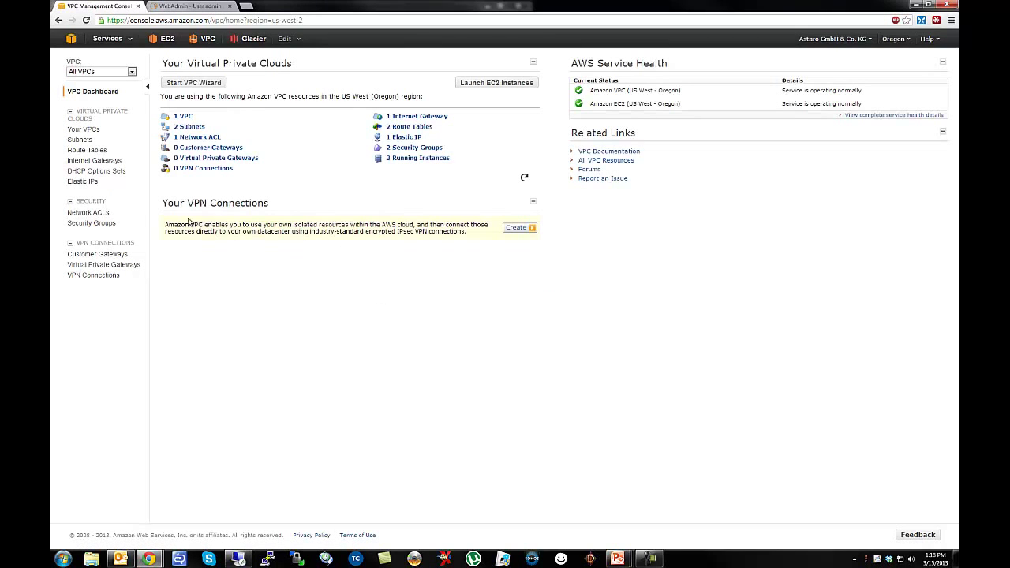
pyautogui.click(105, 151)
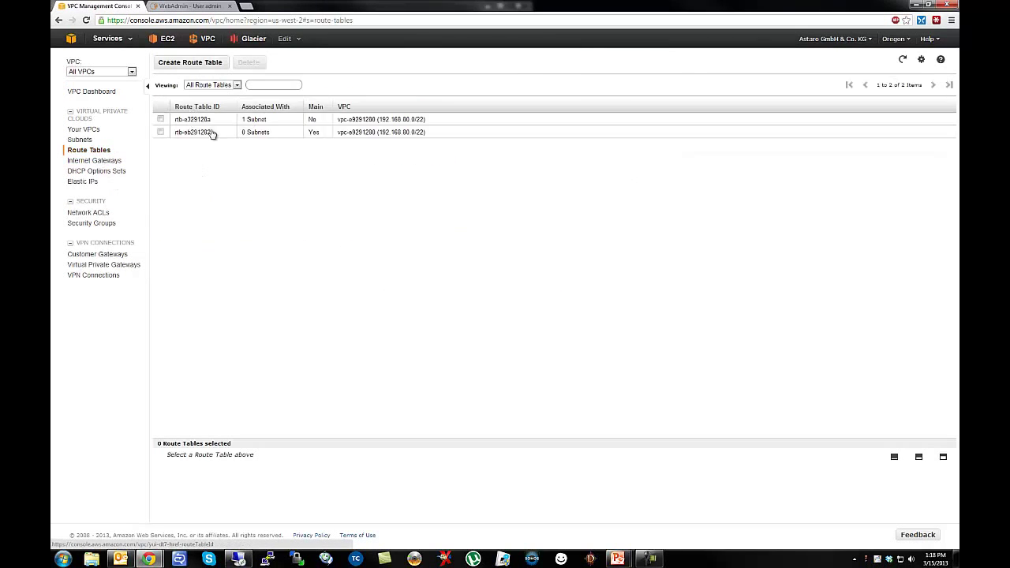
pyautogui.click(277, 135)
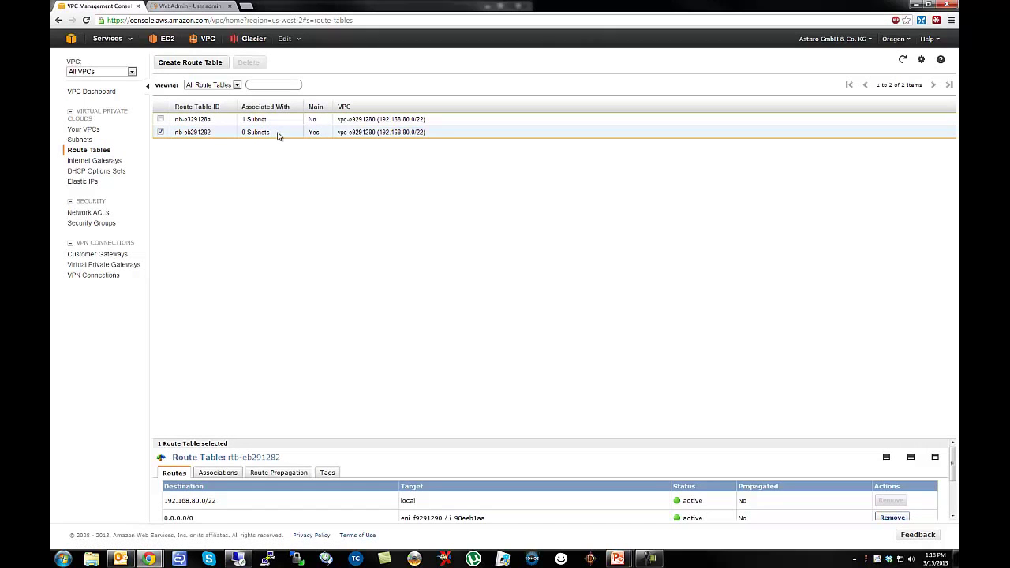
pyautogui.moveTo(248, 439); pyautogui.dragTo(237, 212)
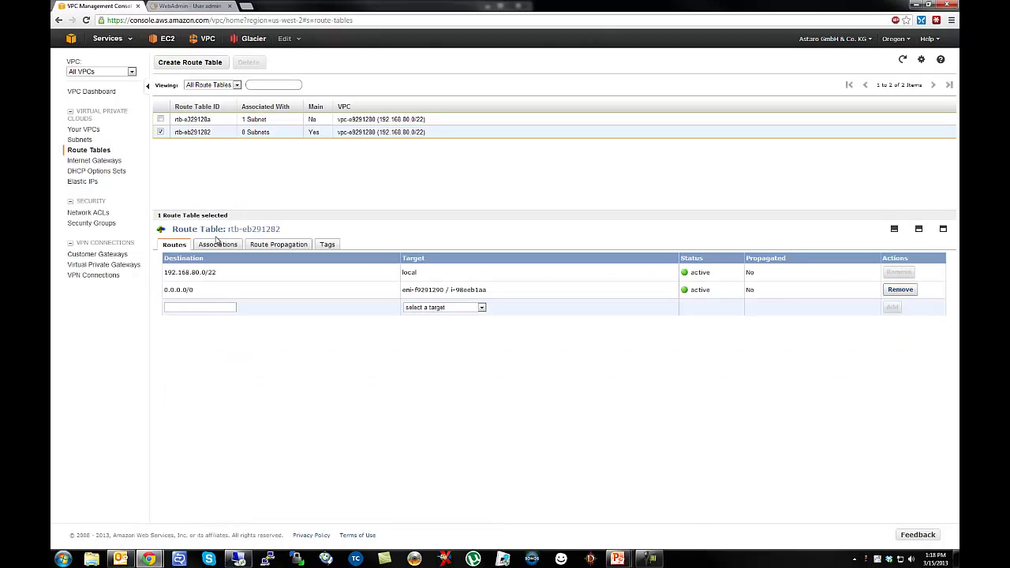
pyautogui.click(898, 291)
pyautogui.moveTo(483, 261); pyautogui.dragTo(290, 360)
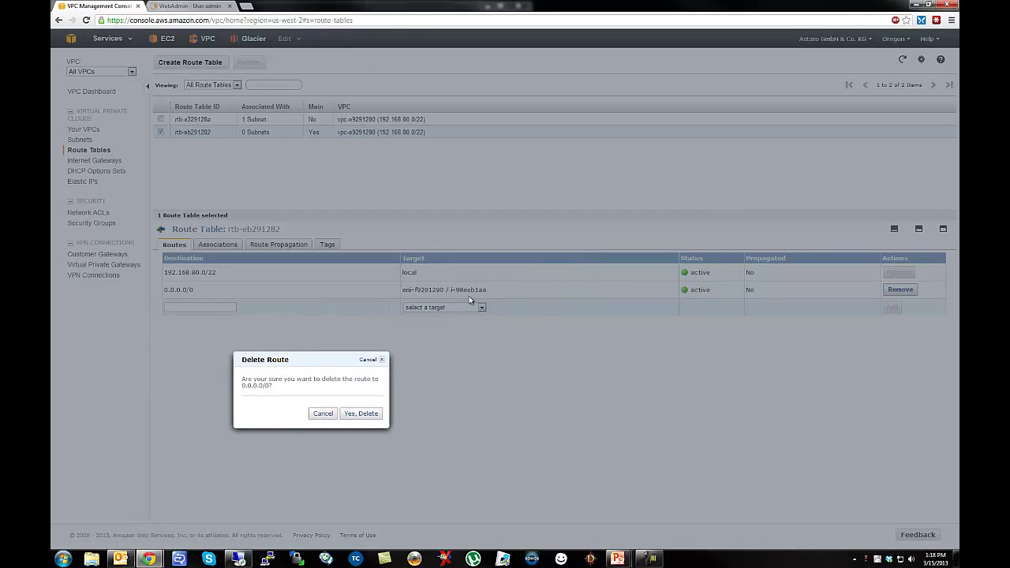
pyautogui.click(356, 416)
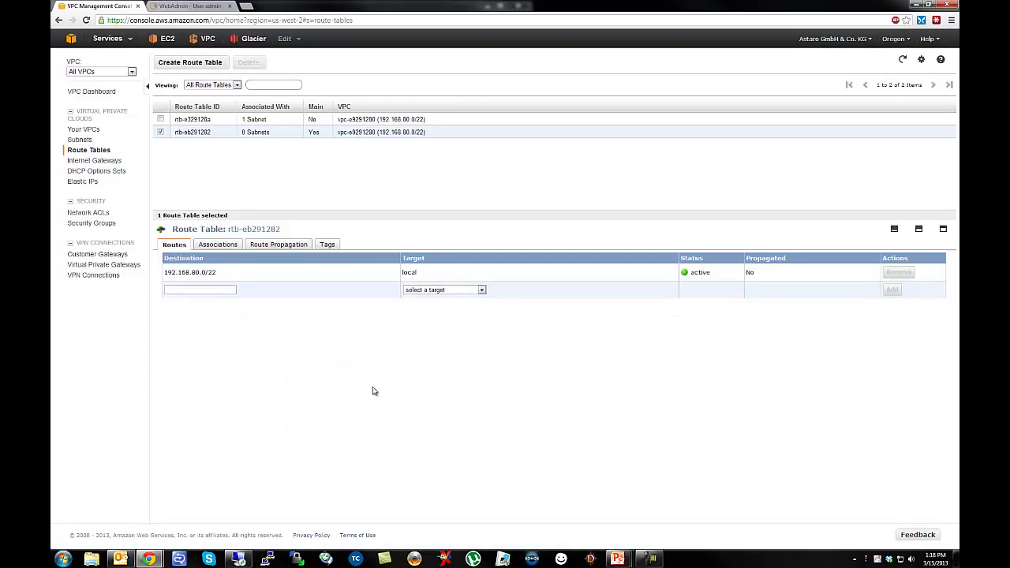
pyautogui.click(191, 287)
# Try network-interface and instance targets for the new 0.0.0.0/0 route, cancelling both.
pyautogui.click(419, 290)
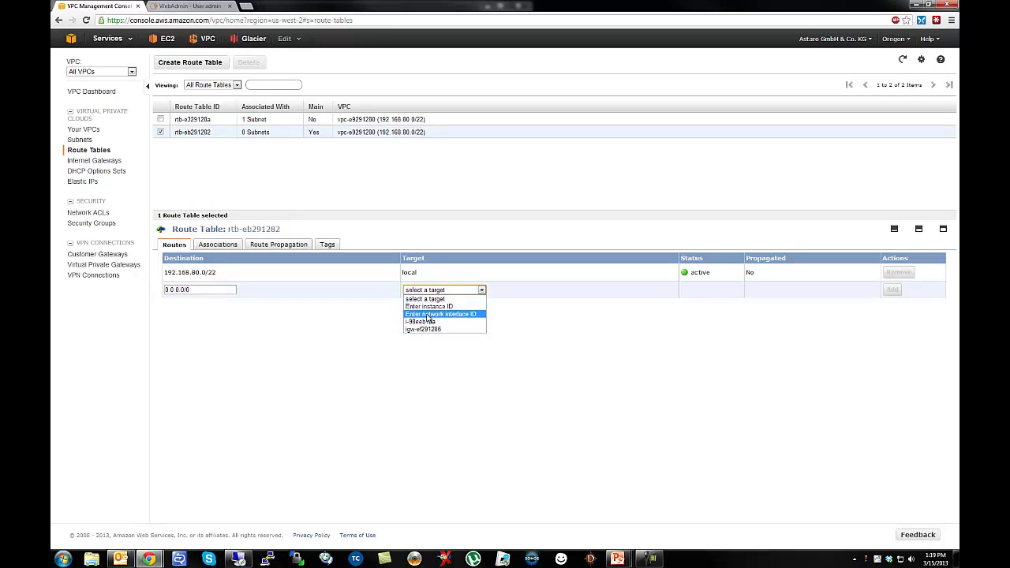
pyautogui.click(427, 315)
pyautogui.click(479, 283)
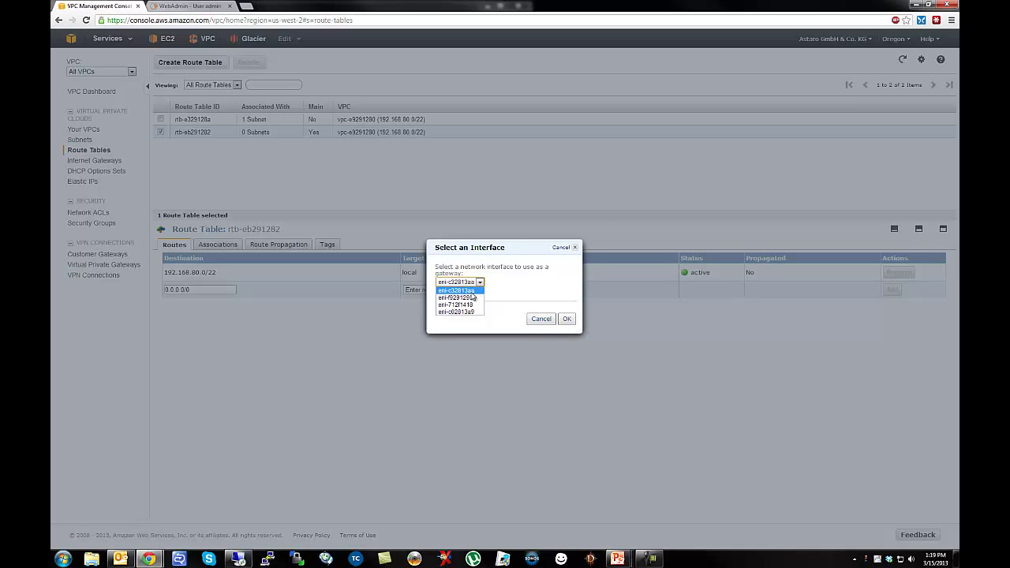
pyautogui.click(473, 297)
pyautogui.click(542, 319)
pyautogui.click(462, 290)
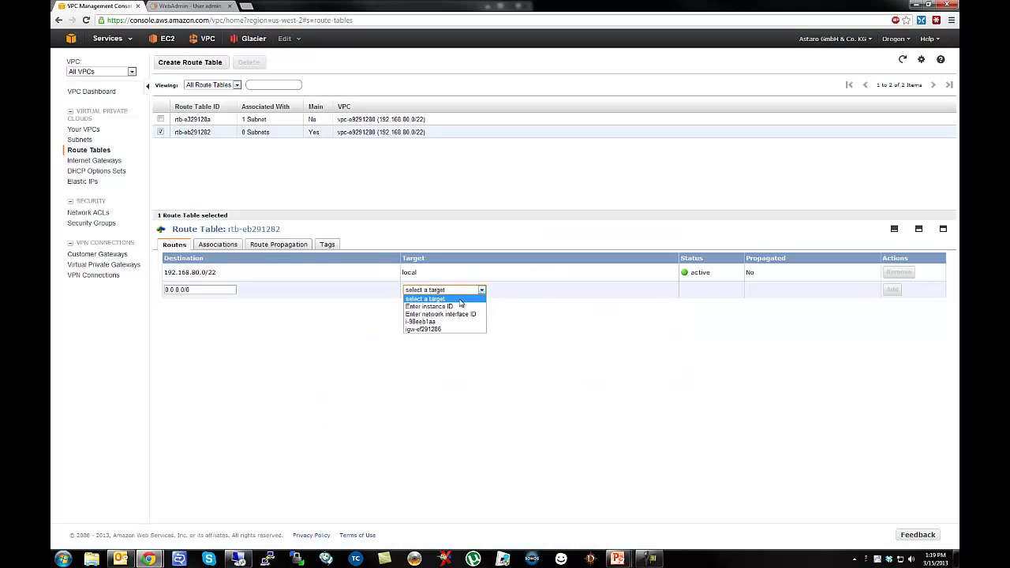
pyautogui.click(462, 307)
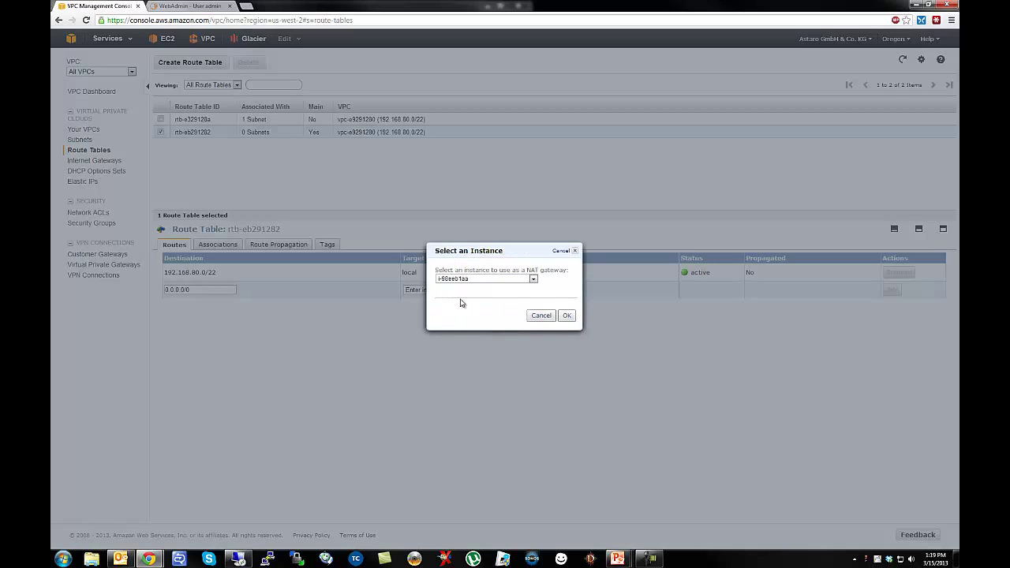
pyautogui.click(496, 281)
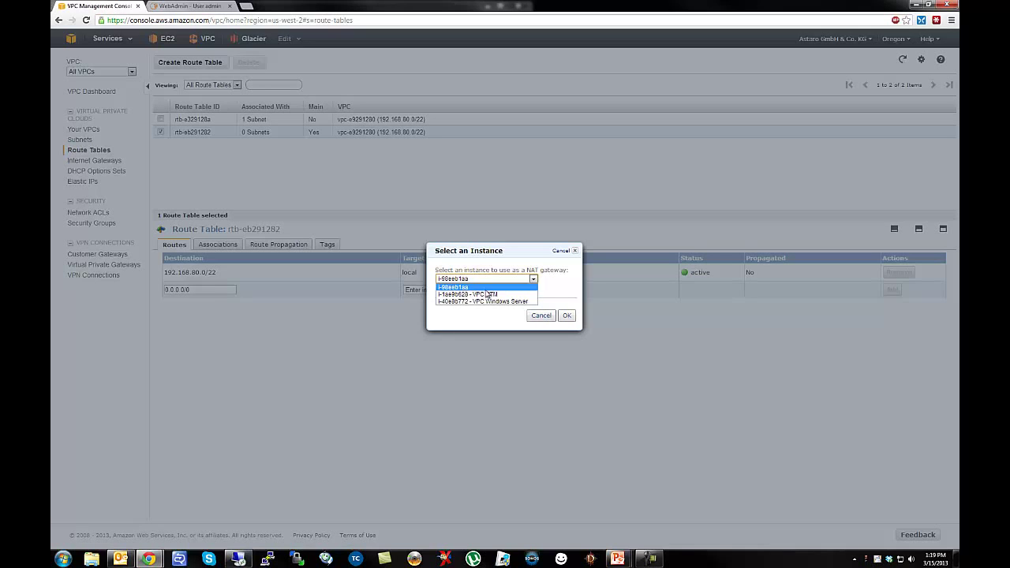
pyautogui.click(484, 302)
pyautogui.click(542, 318)
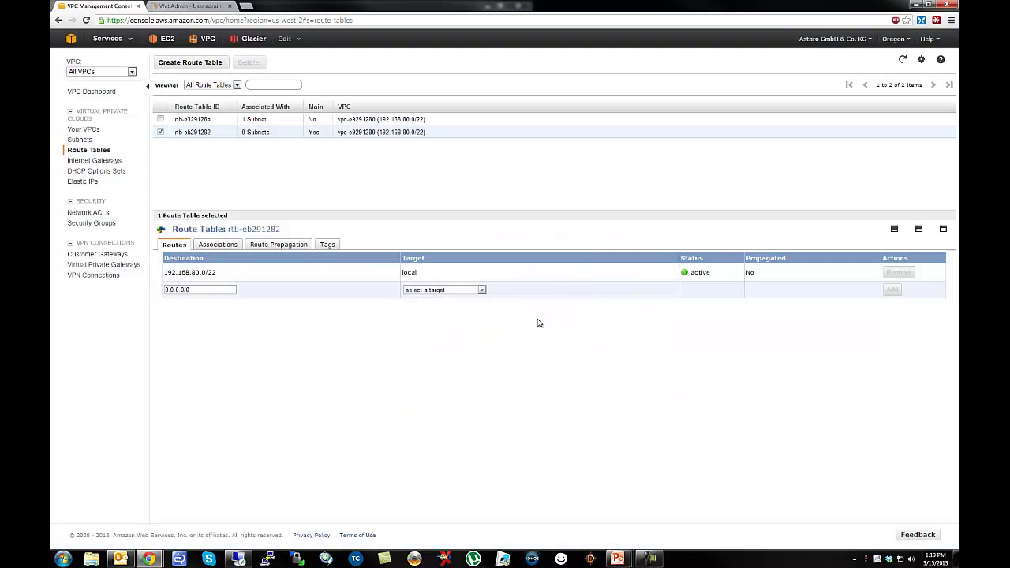
# Target eni-c32813aa and create the 0.0.0.0/0 route, checking its instance i-1ae9b628.
pyautogui.click(452, 292)
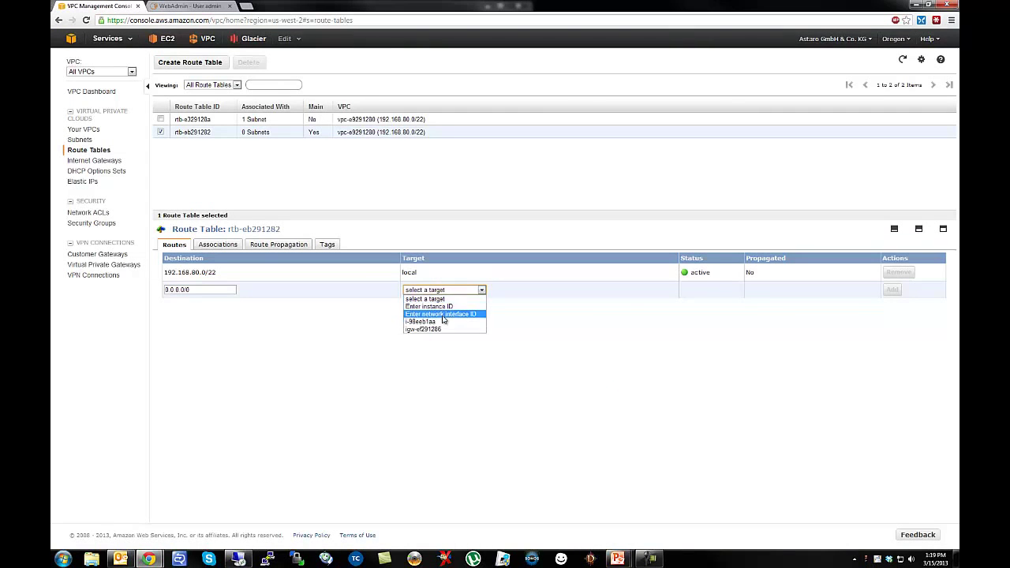
pyautogui.click(444, 314)
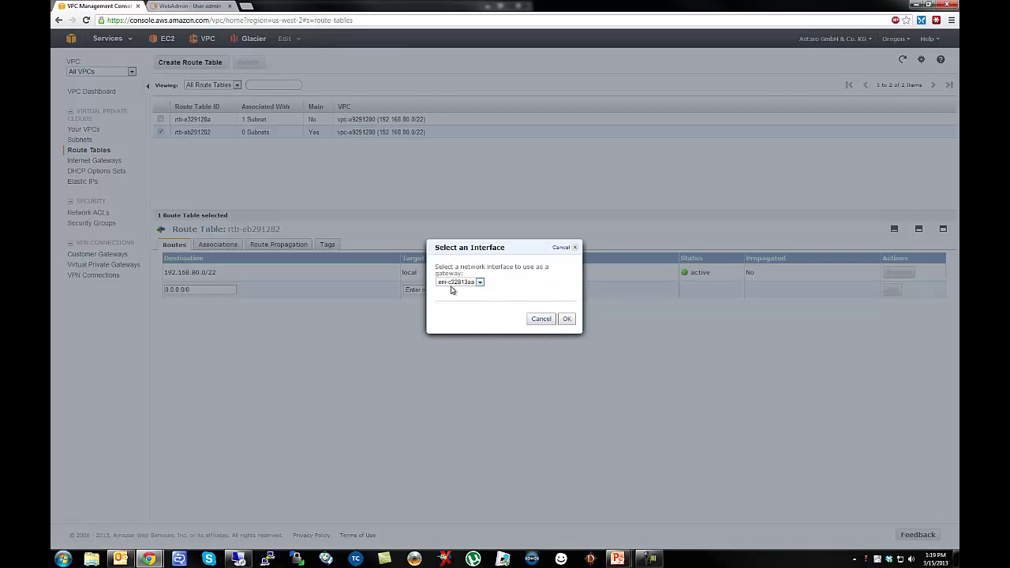
pyautogui.click(454, 284)
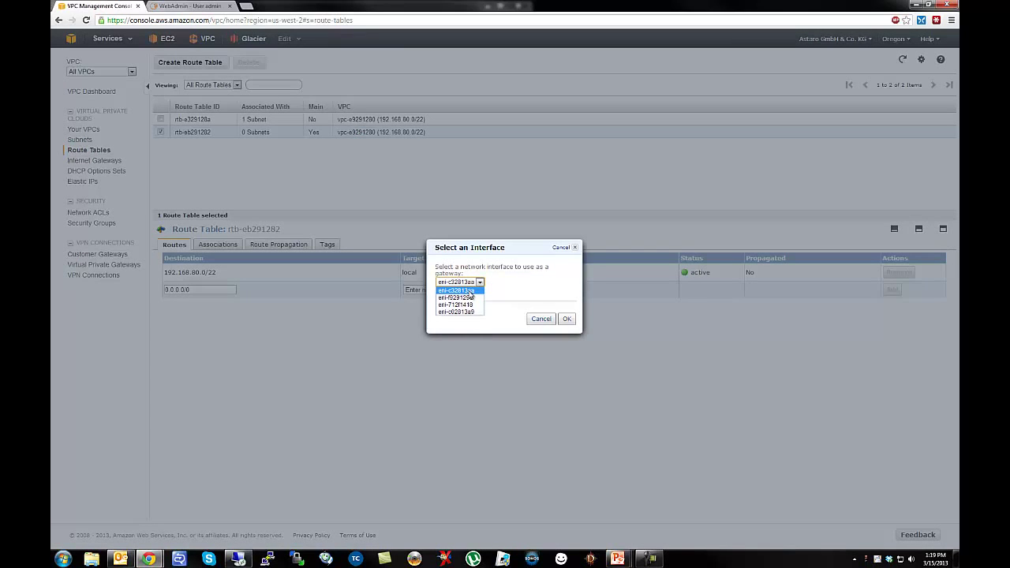
pyautogui.click(471, 292)
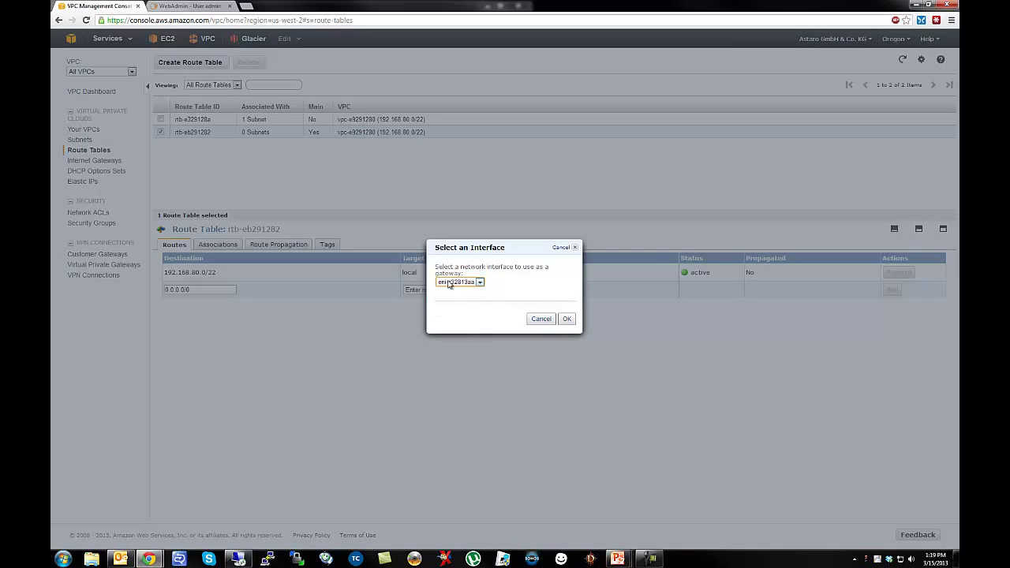
pyautogui.click(568, 321)
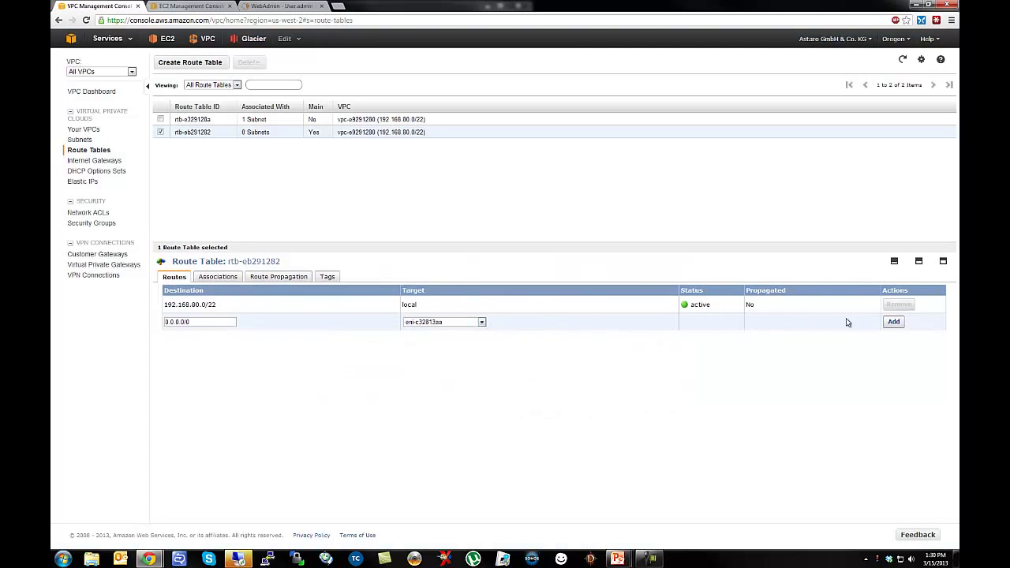
pyautogui.click(894, 322)
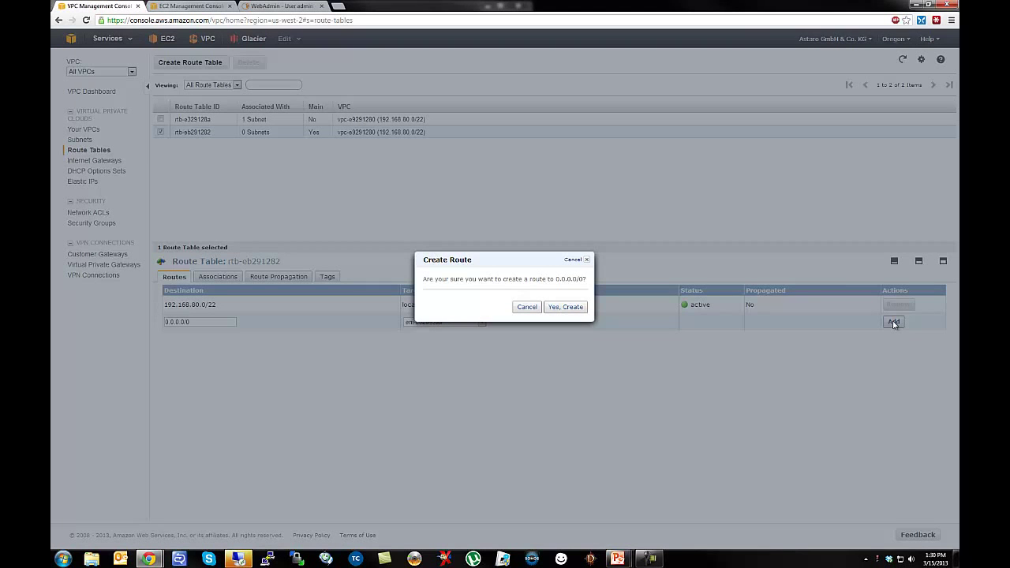
pyautogui.click(568, 309)
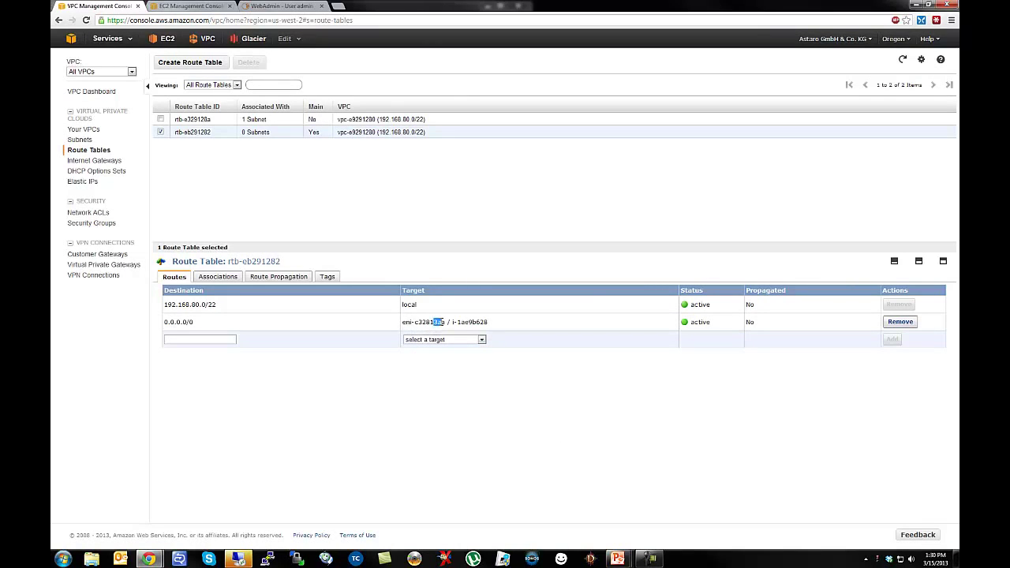
pyautogui.moveTo(474, 323); pyautogui.dragTo(489, 324)
pyautogui.click(469, 432)
pyautogui.click(238, 558)
pyautogui.click(577, 305)
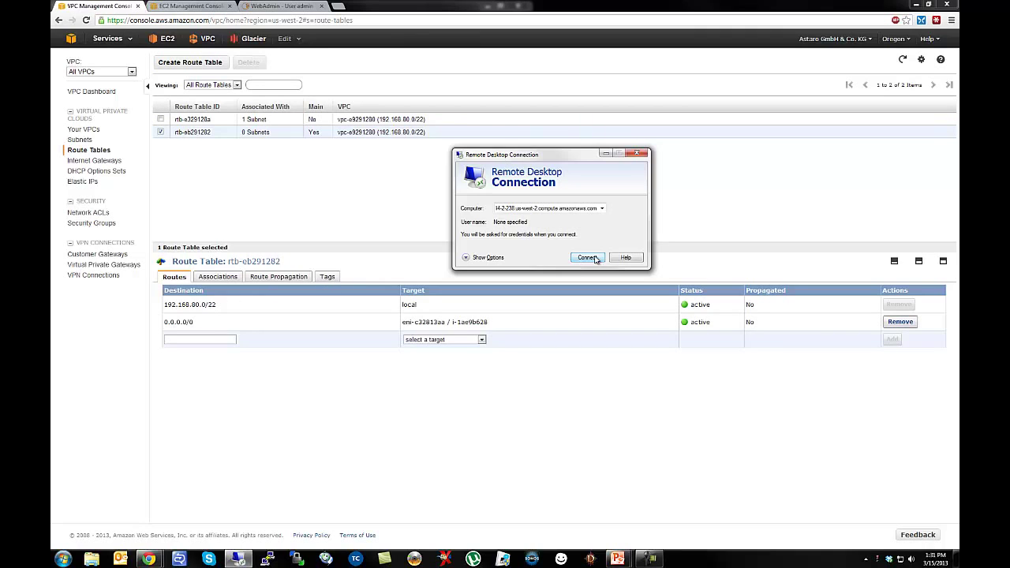
pyautogui.click(587, 257)
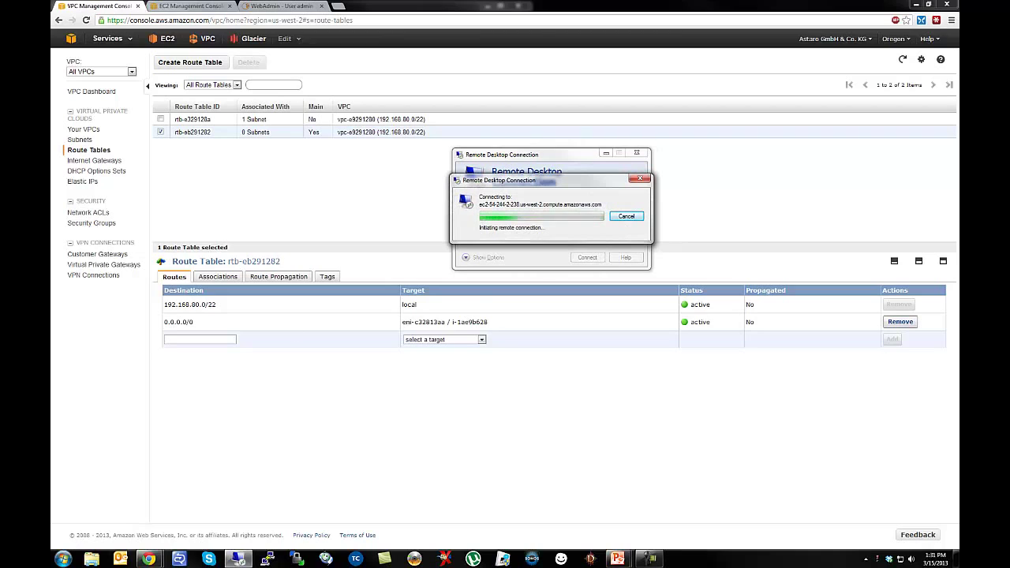
pyautogui.moveTo(149, 559)
pyautogui.click(217, 505)
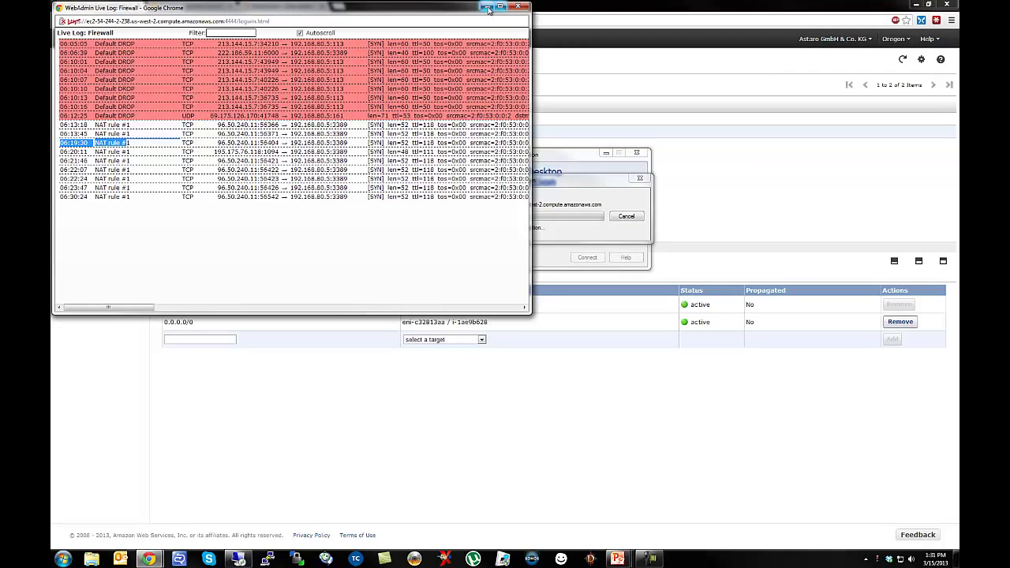
pyautogui.click(487, 7)
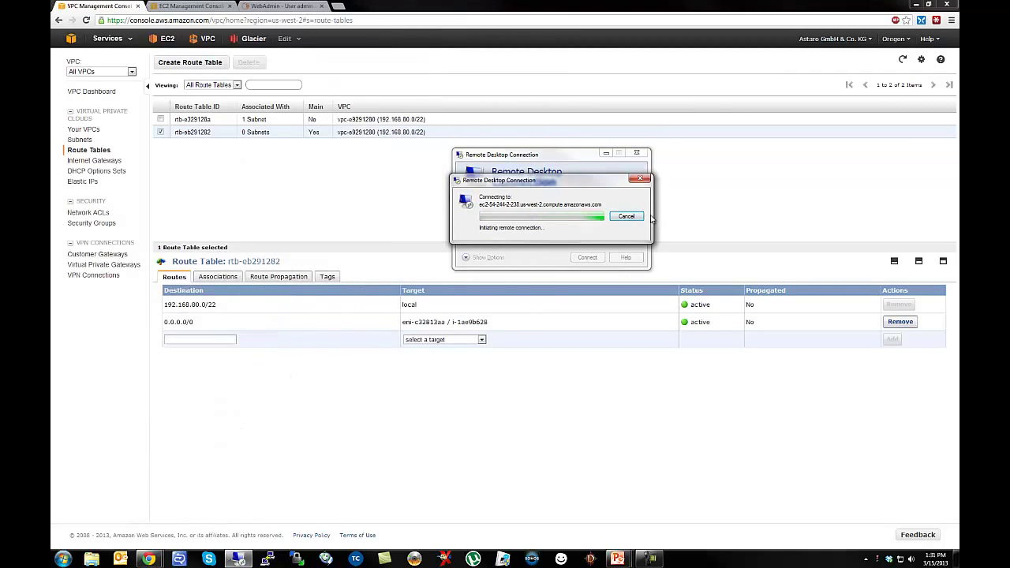
pyautogui.click(623, 217)
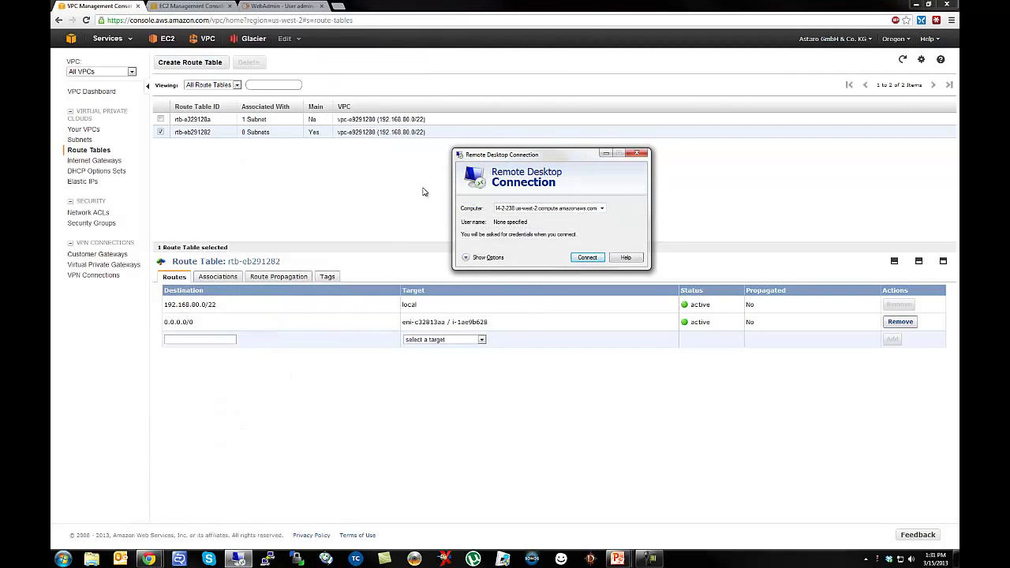
pyautogui.click(424, 192)
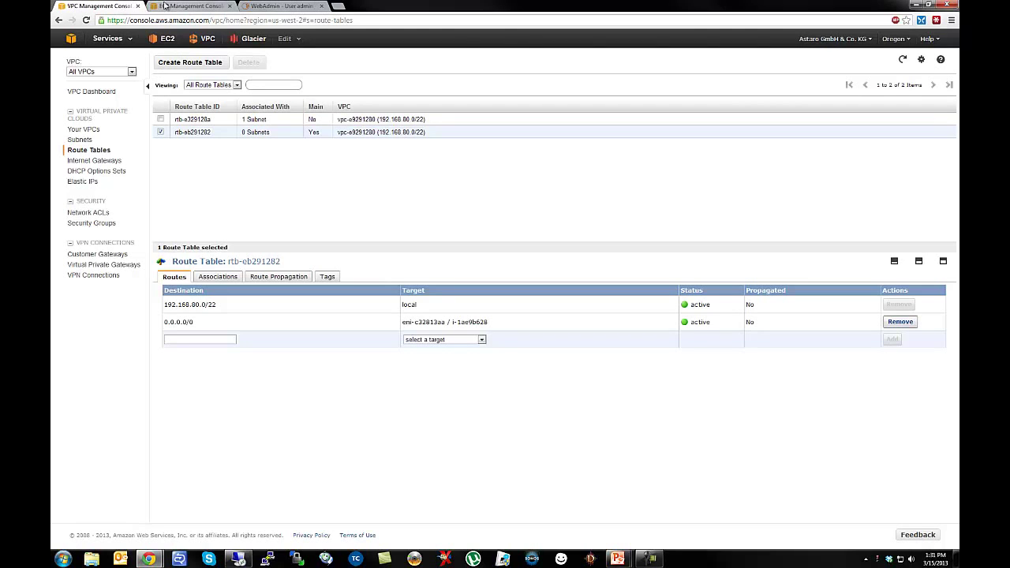
# Check the VPC UTM instance's Source/Dest. Check setting without changing it, then view network interfaces.
pyautogui.click(189, 5)
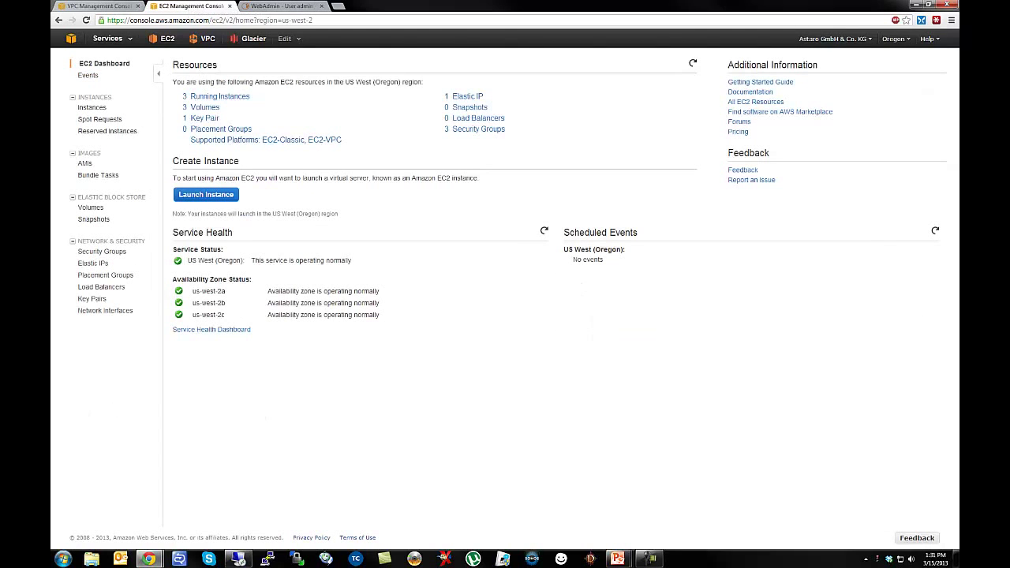
pyautogui.click(113, 312)
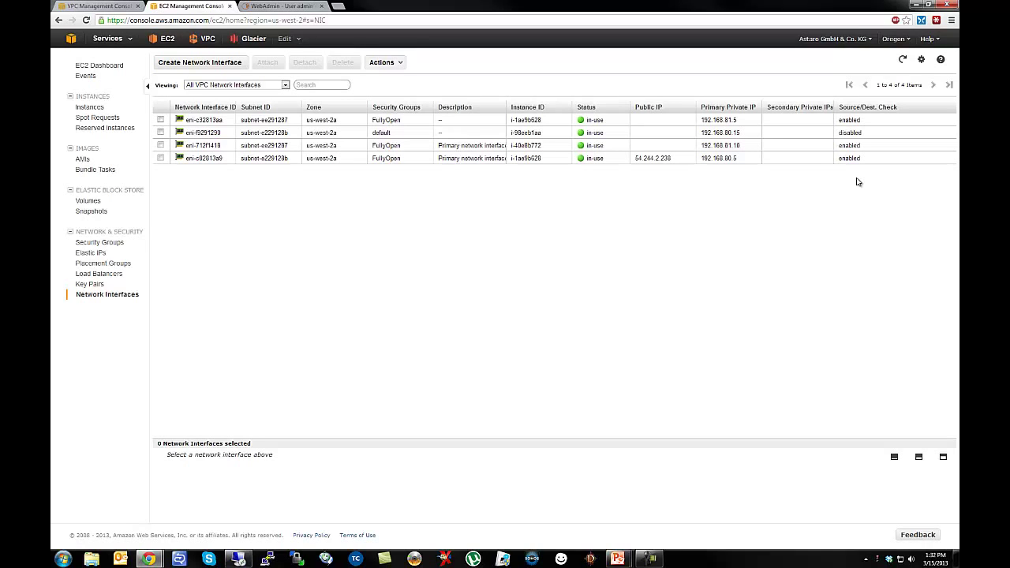
pyautogui.click(85, 107)
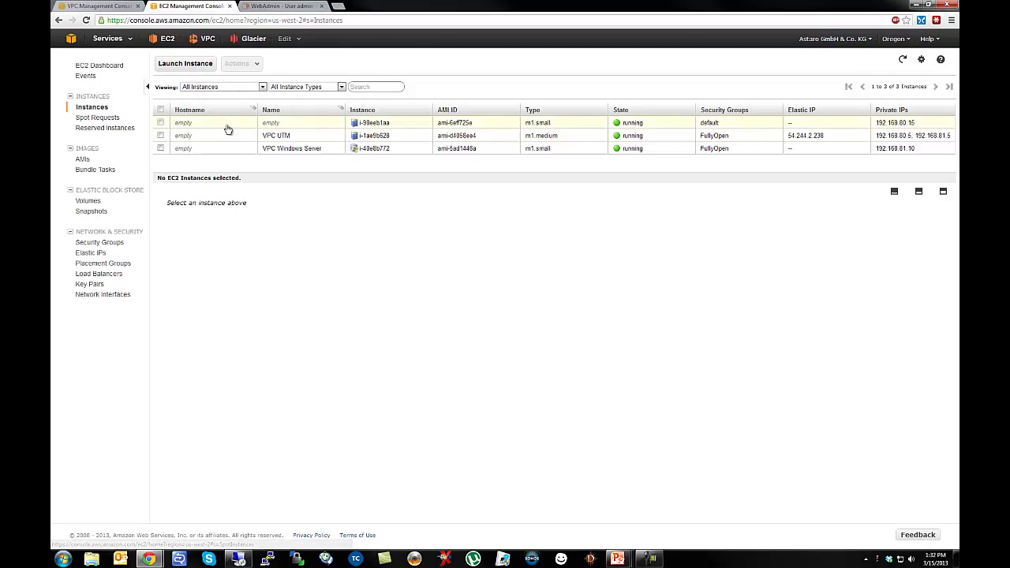
pyautogui.rightClick(287, 139)
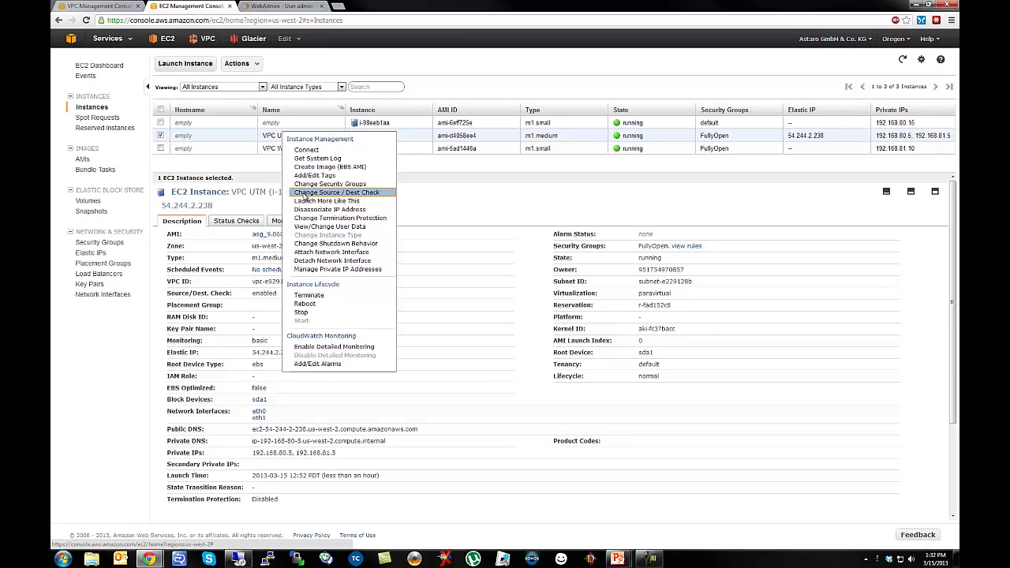
pyautogui.click(303, 193)
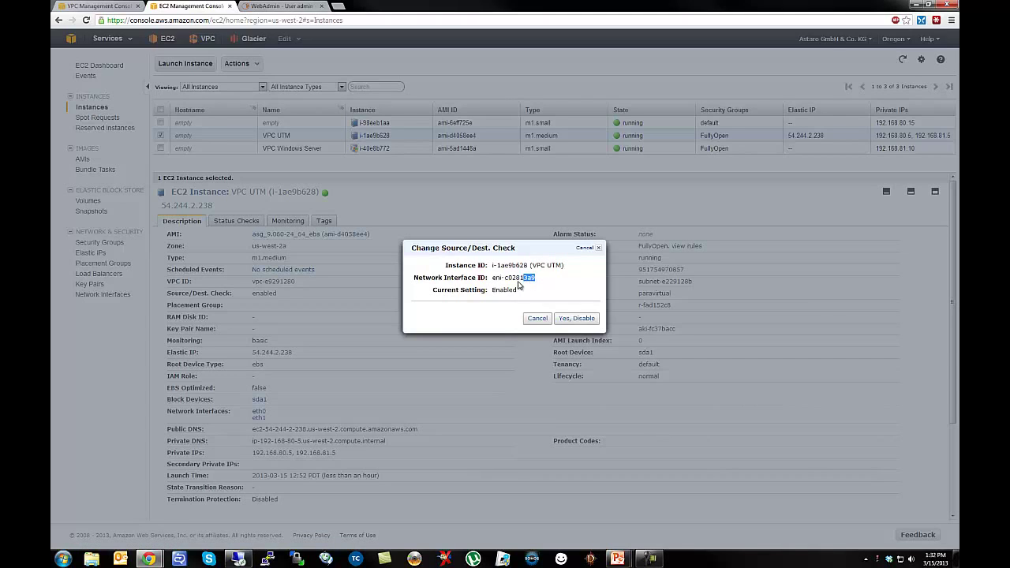
pyautogui.click(538, 320)
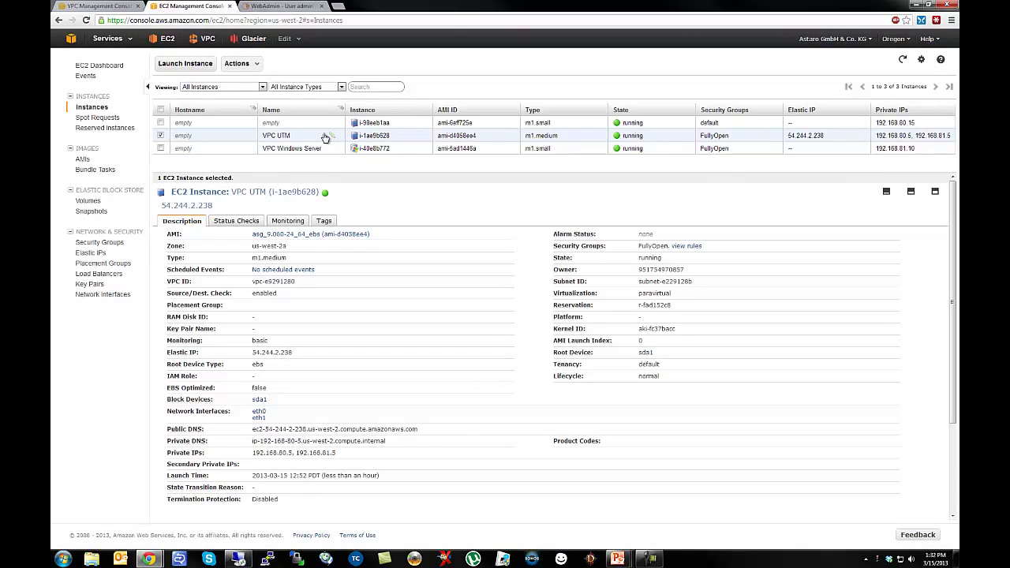
pyautogui.click(87, 296)
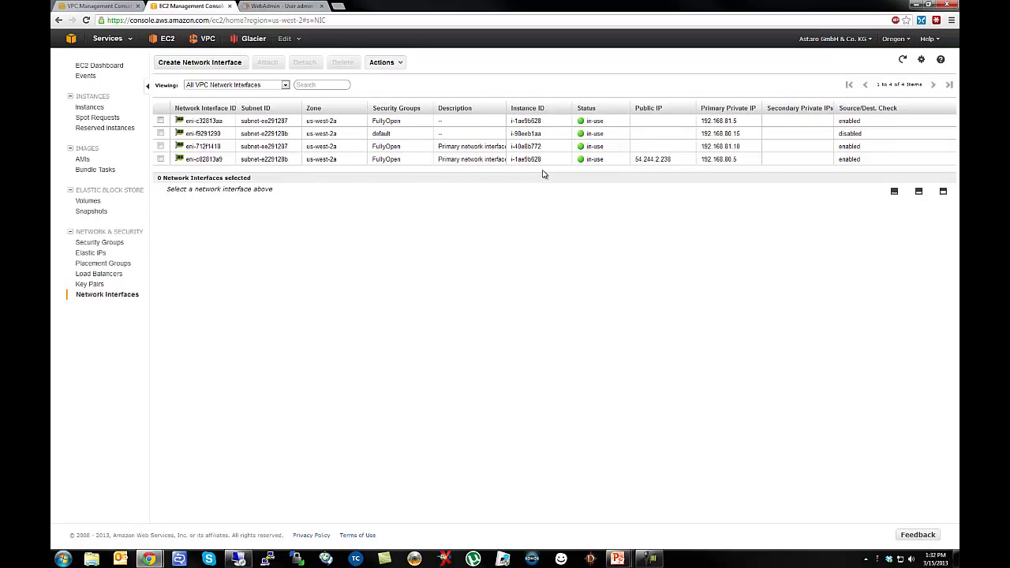
# Set Source/Dest. Check to Disabled on interface eni-c32813aa and save.
pyautogui.moveTo(543, 175); pyautogui.dragTo(545, 246)
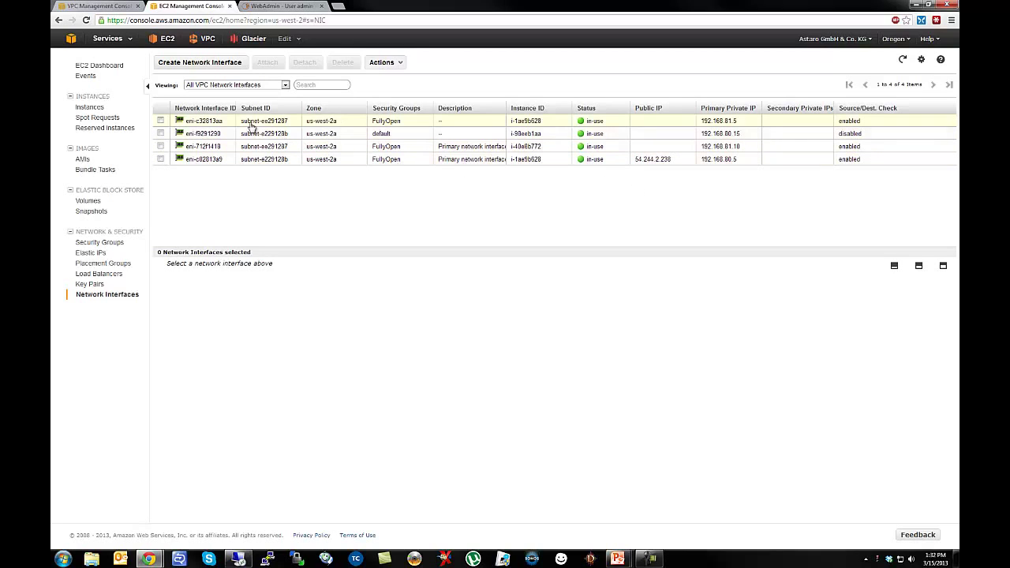
pyautogui.click(720, 122)
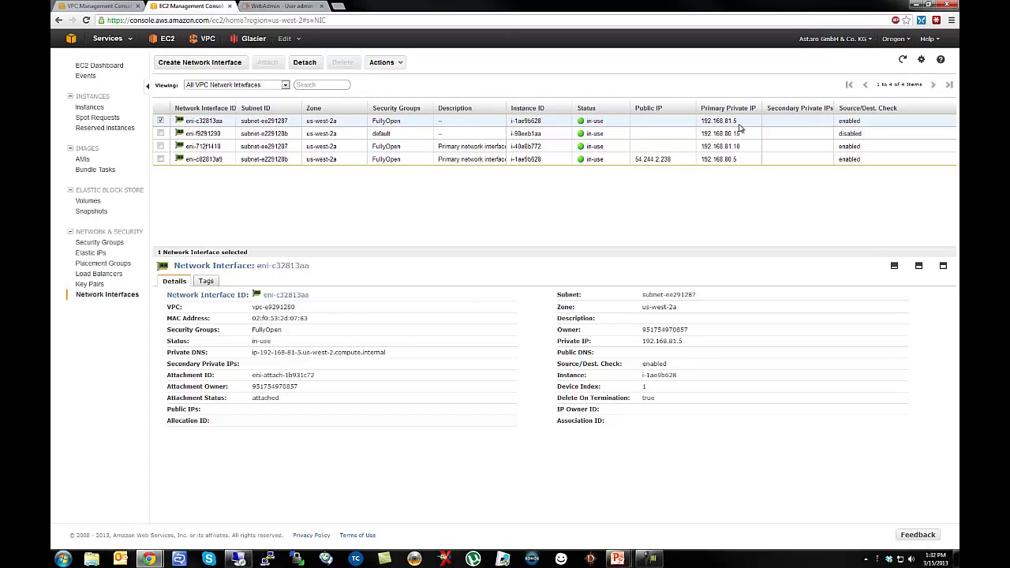
pyautogui.rightClick(740, 128)
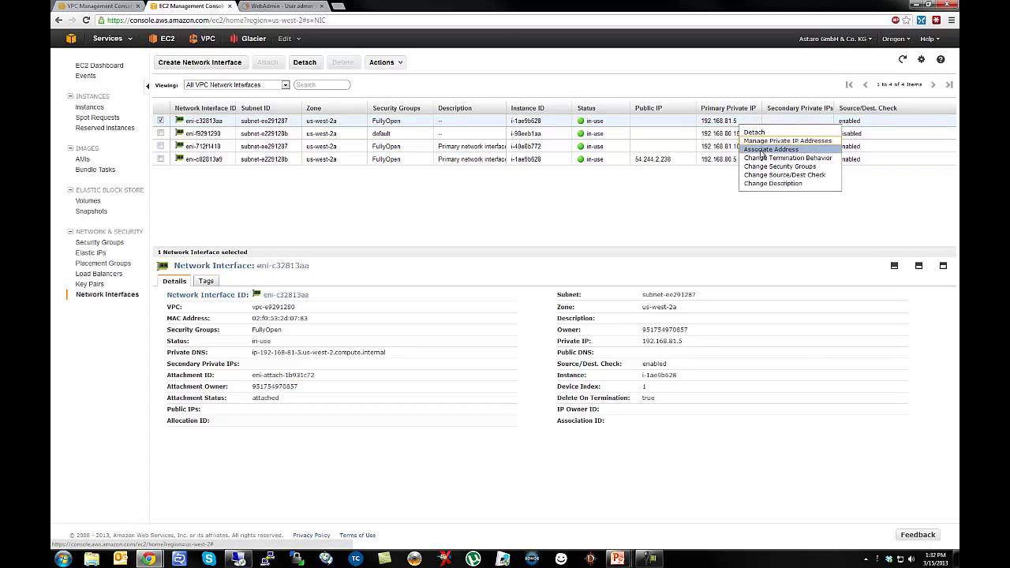
pyautogui.click(771, 177)
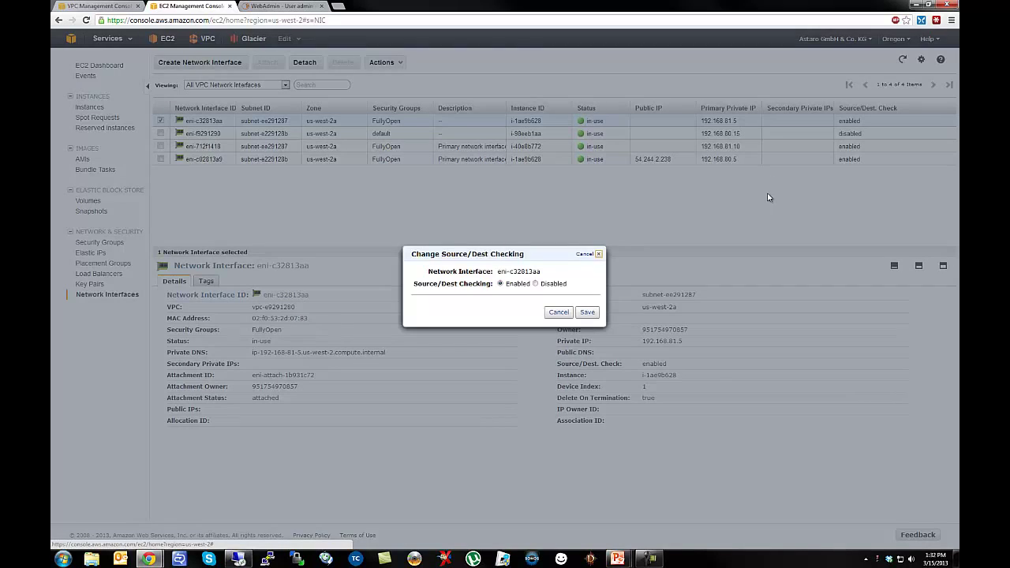
pyautogui.click(536, 285)
pyautogui.click(588, 312)
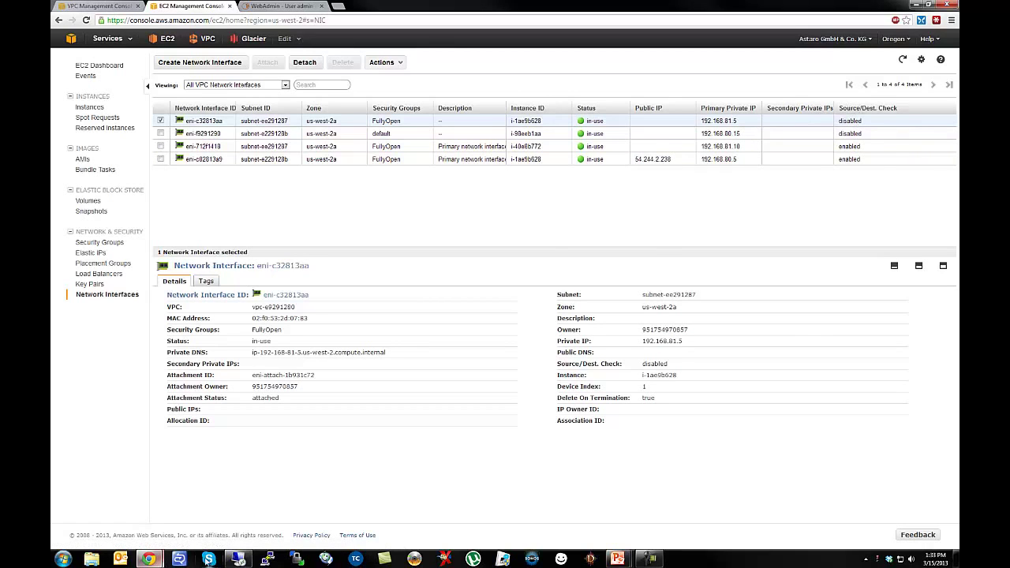
# Start a Remote Desktop connection to the server, then return to the browser console.
pyautogui.click(237, 559)
pyautogui.click(581, 260)
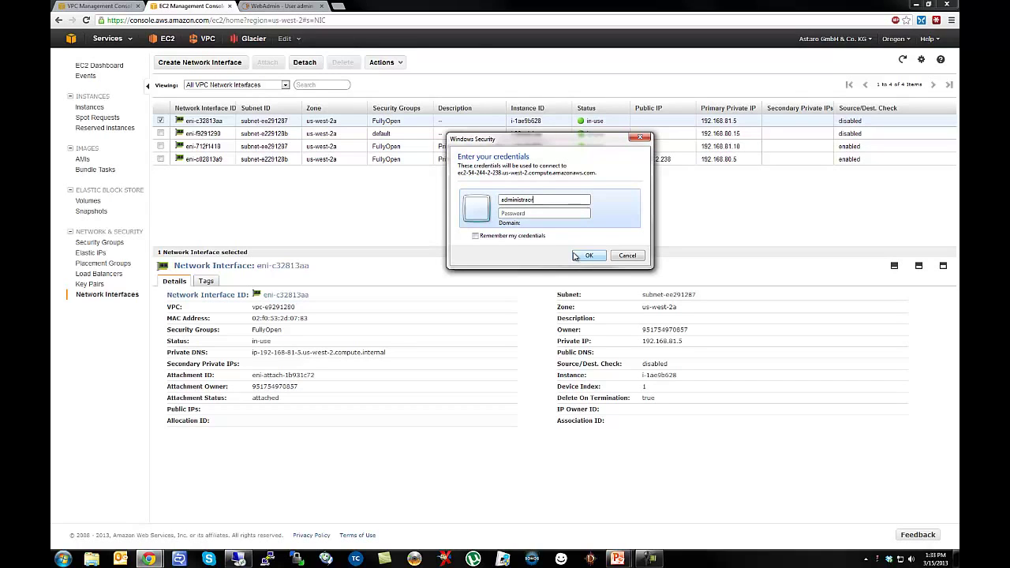
pyautogui.click(521, 213)
pyautogui.click(370, 238)
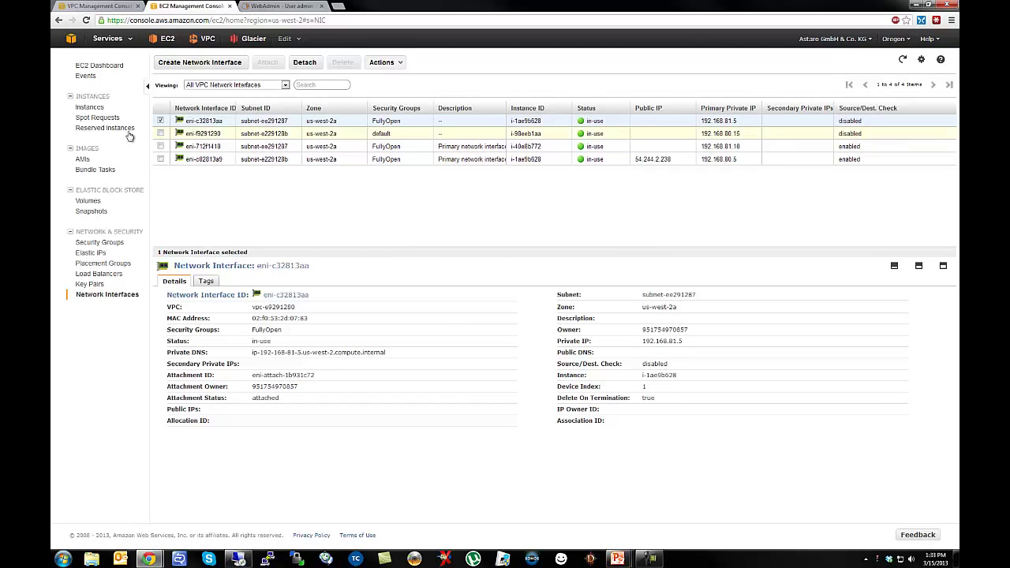
# Retrieve the VPC Windows Server password by loading AngeloKey.pem, decrypting, and copying it.
pyautogui.click(131, 106)
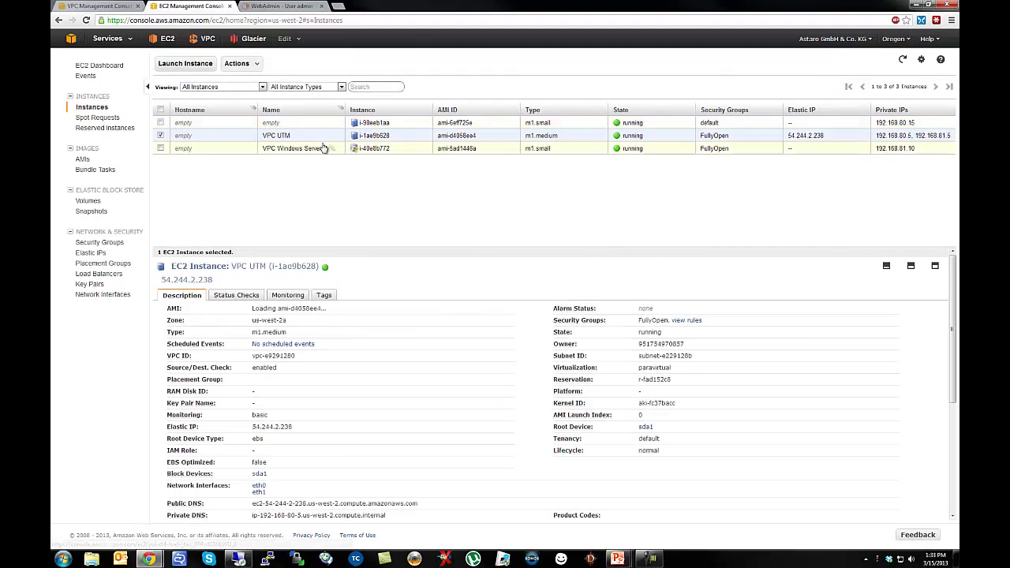
pyautogui.rightClick(281, 154)
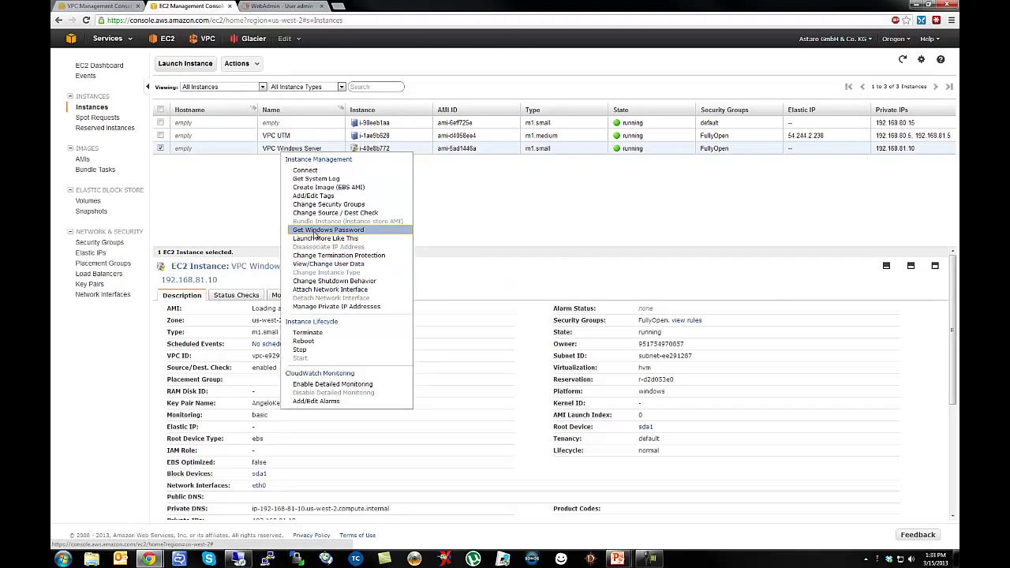
pyautogui.click(316, 230)
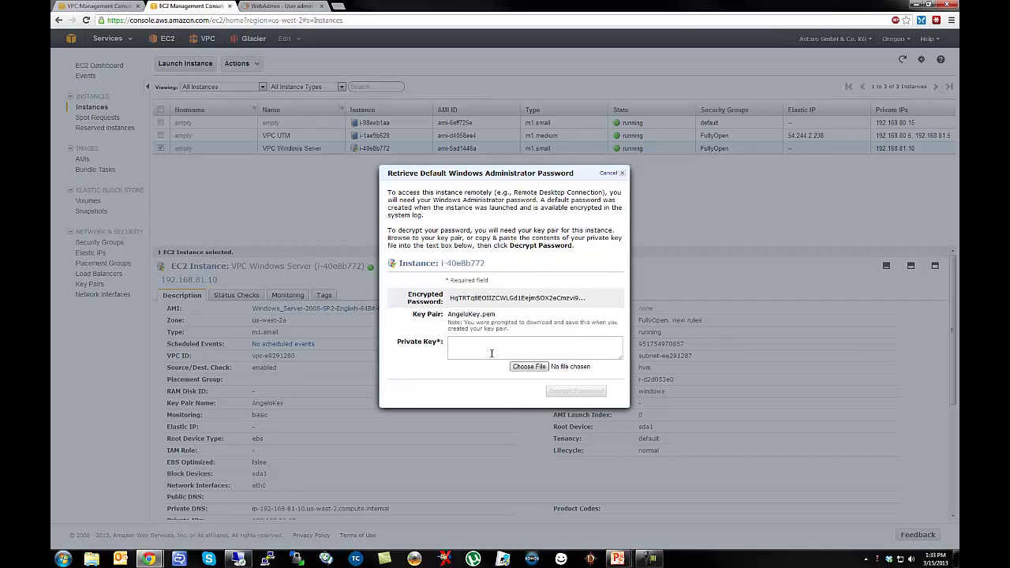
pyautogui.click(529, 367)
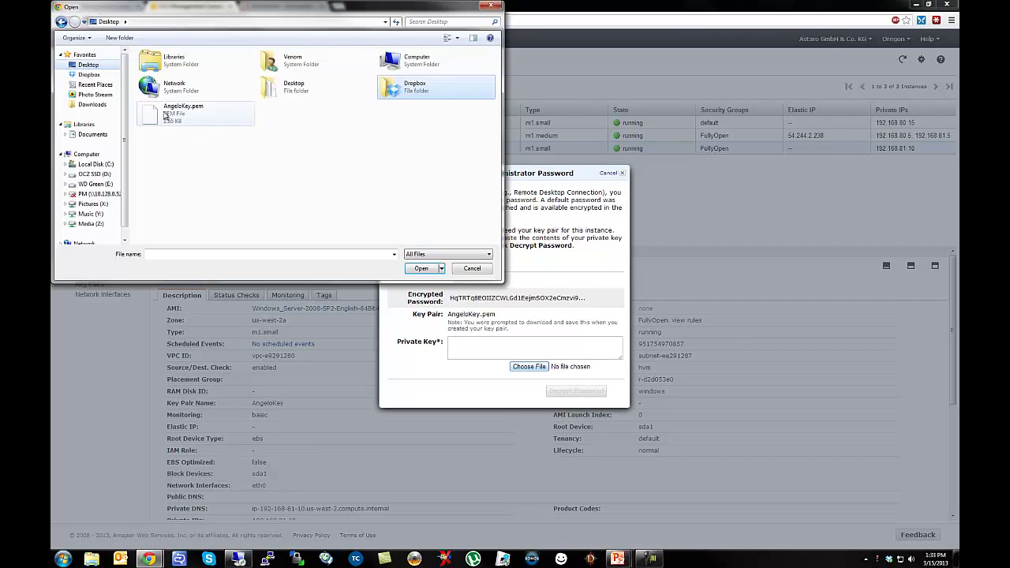
pyautogui.click(169, 114)
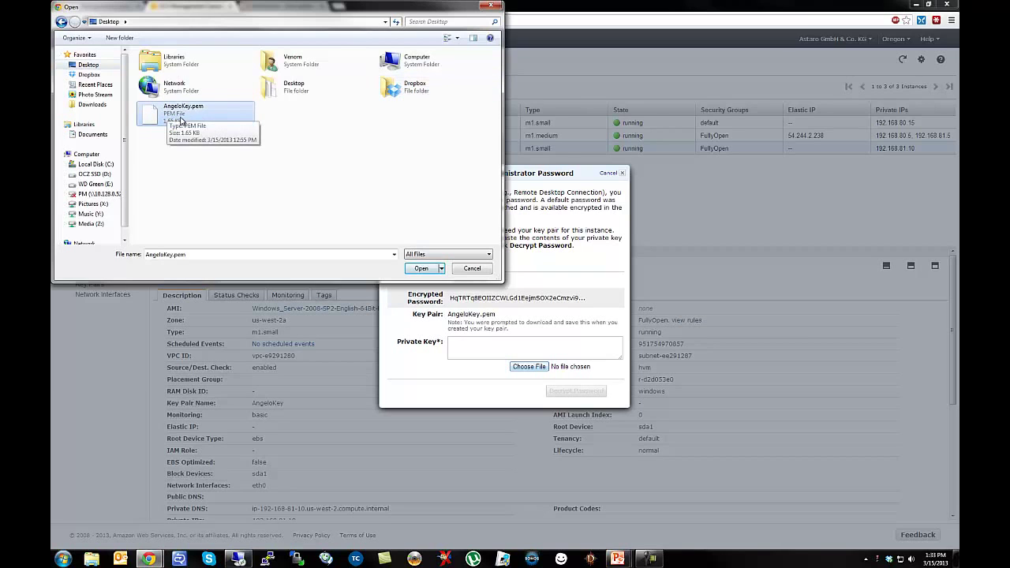
pyautogui.click(421, 269)
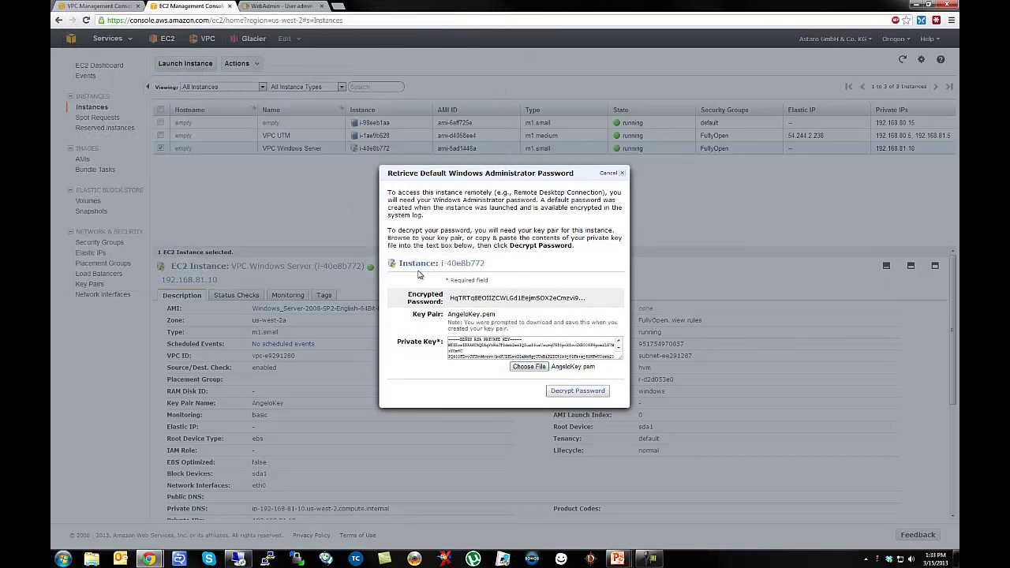
pyautogui.click(566, 392)
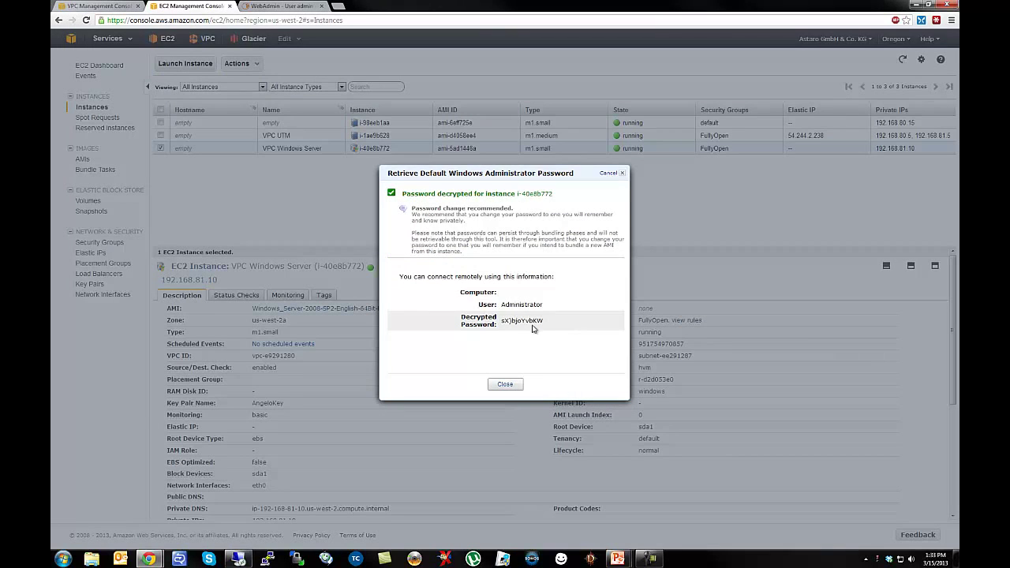
pyautogui.moveTo(547, 322); pyautogui.dragTo(500, 322)
pyautogui.click(515, 385)
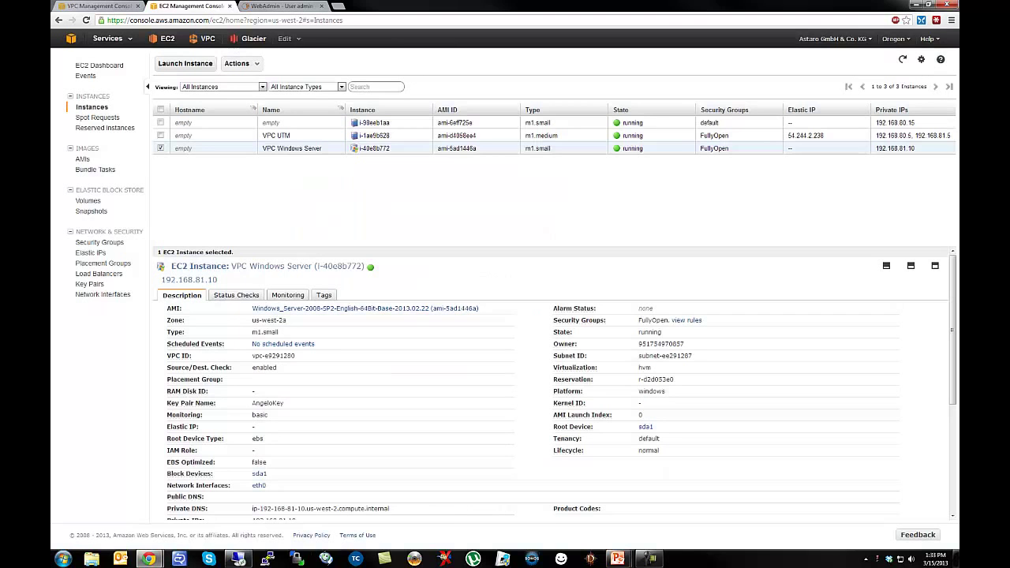
# Log in as administrator with the pasted password and permanently trust the server's certificate.
pyautogui.click(248, 559)
pyautogui.hotkey('ctrl', 'v')
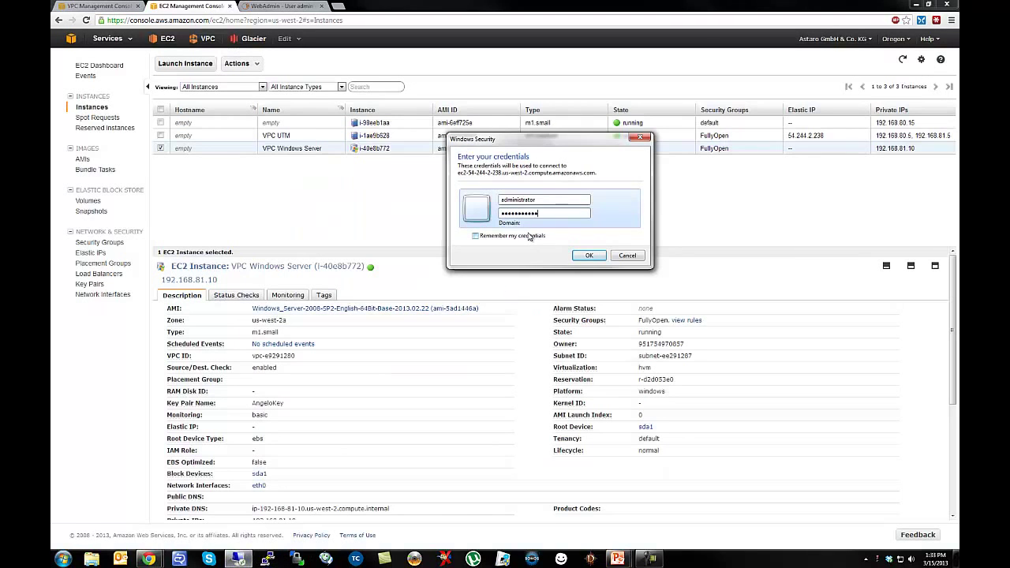
pyautogui.click(588, 255)
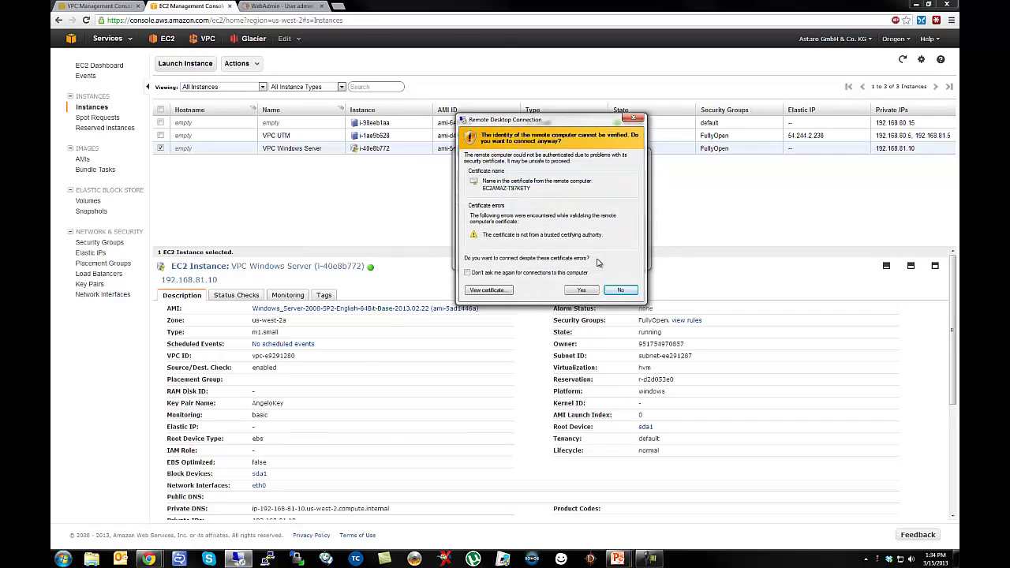
pyautogui.click(469, 272)
pyautogui.click(585, 292)
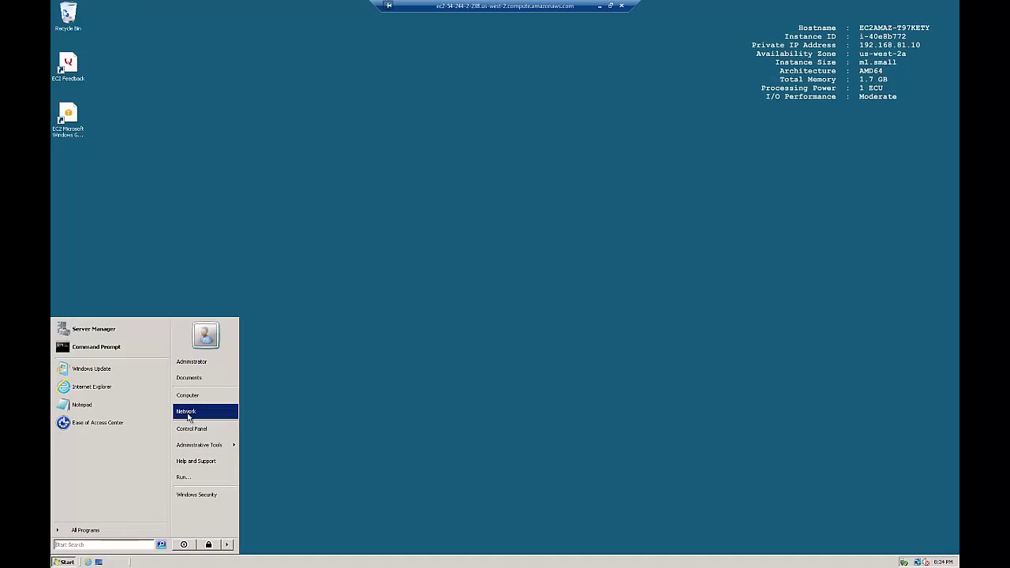
# Run ipconfig -all in a Command Prompt to review the adapter's IPv4 details.
pyautogui.rightClick(188, 418)
pyautogui.click(210, 463)
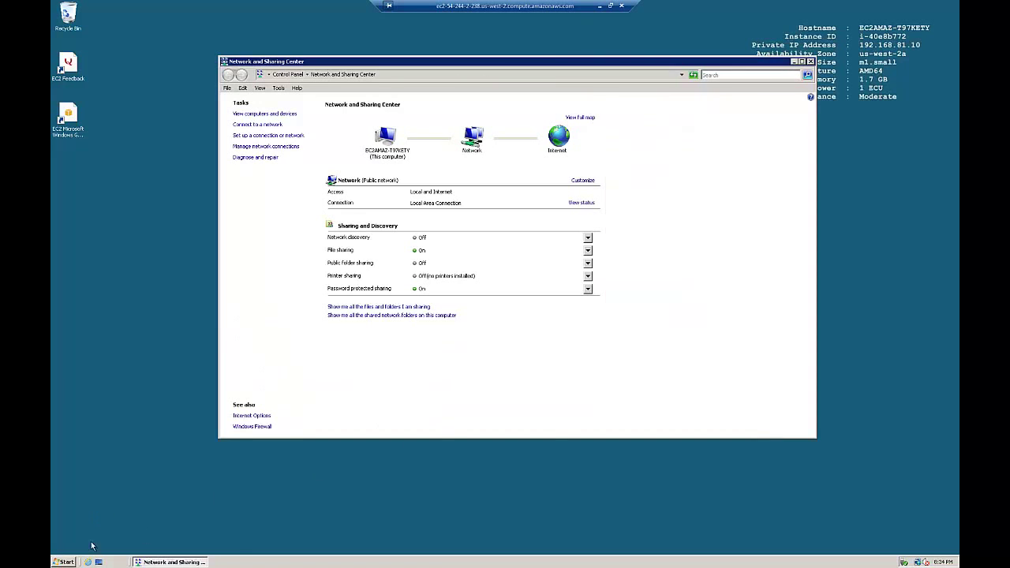
pyautogui.click(63, 562)
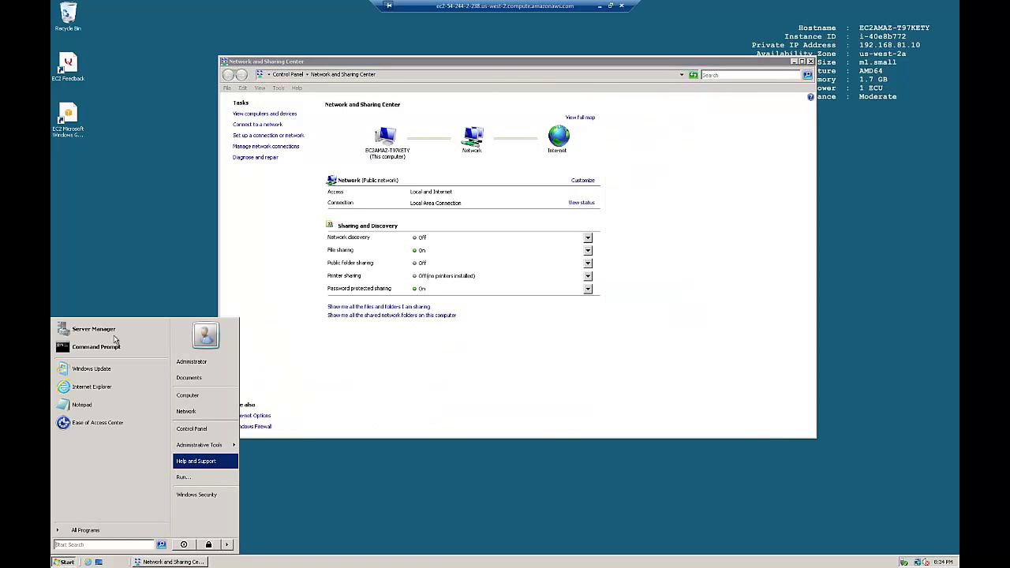
pyautogui.click(102, 347)
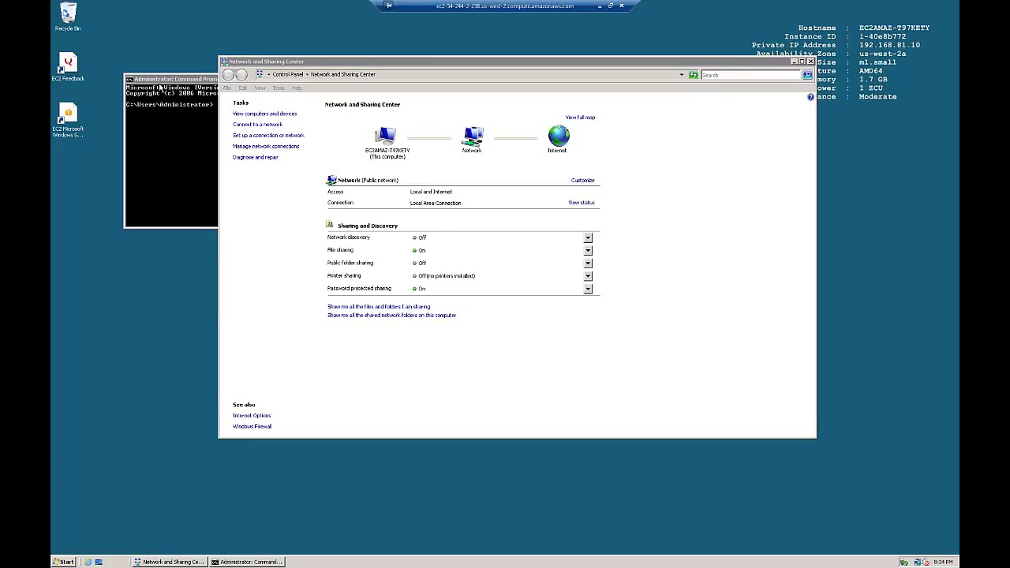
pyautogui.moveTo(161, 83); pyautogui.dragTo(341, 196)
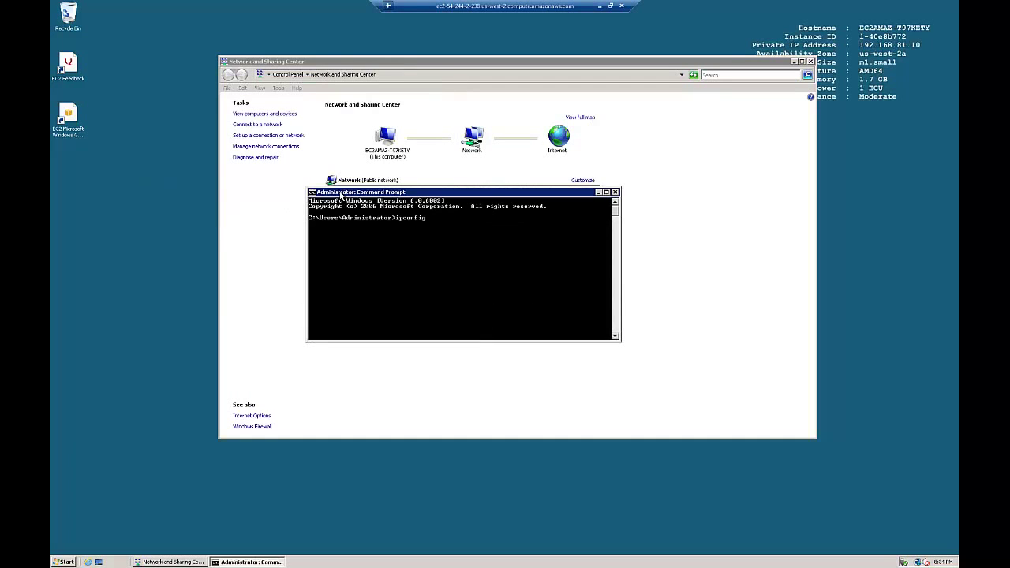
pyautogui.write('ipconfig -all')
pyautogui.press('Return')
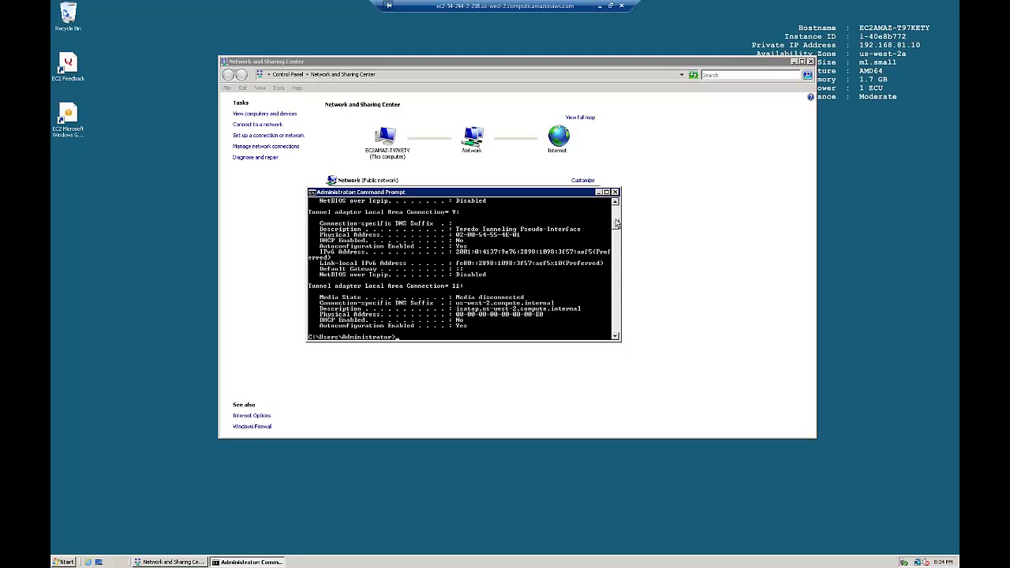
pyautogui.scroll(3, 617, 207)
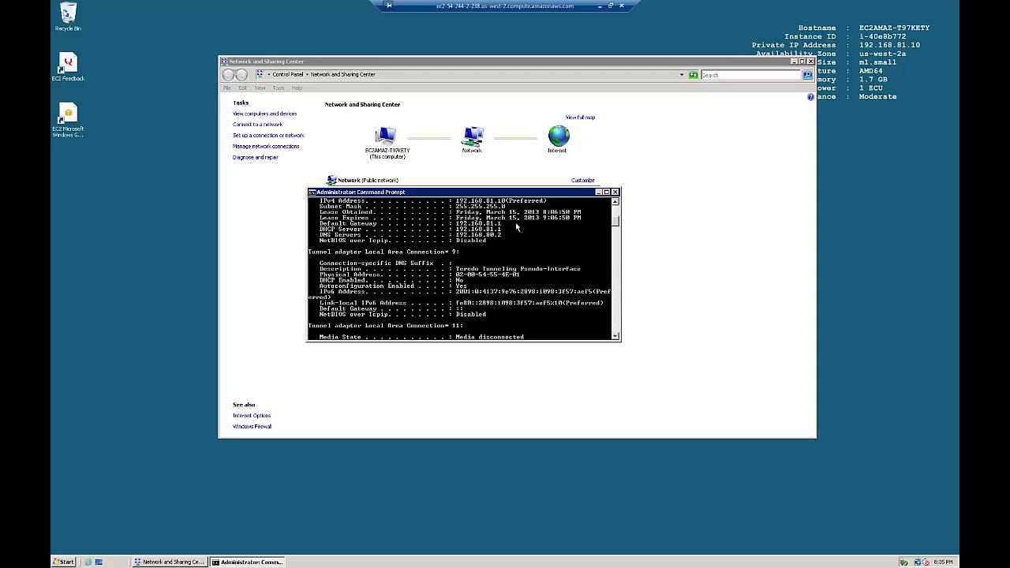
pyautogui.click(616, 204)
pyautogui.click(615, 204)
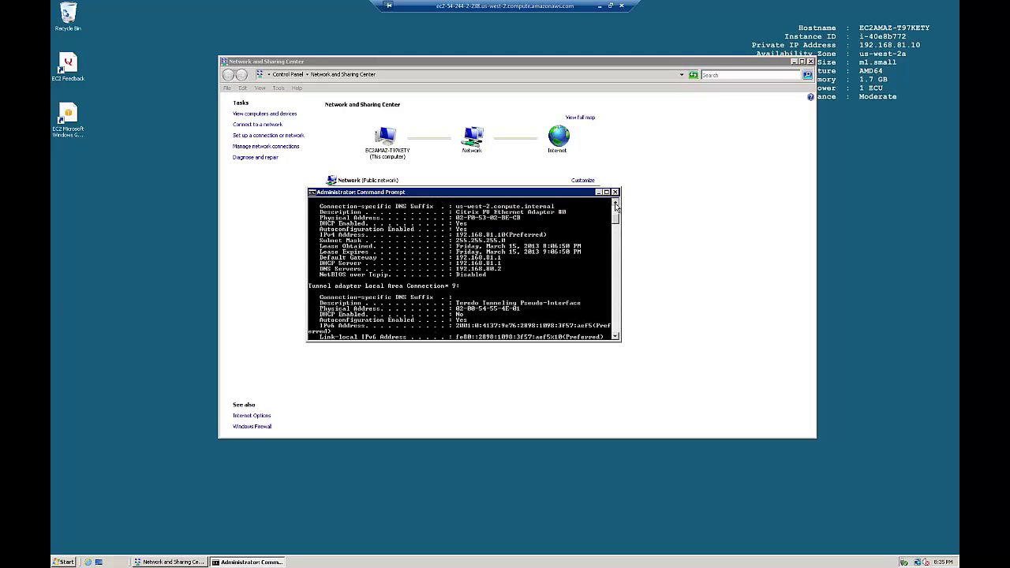
pyautogui.click(616, 203)
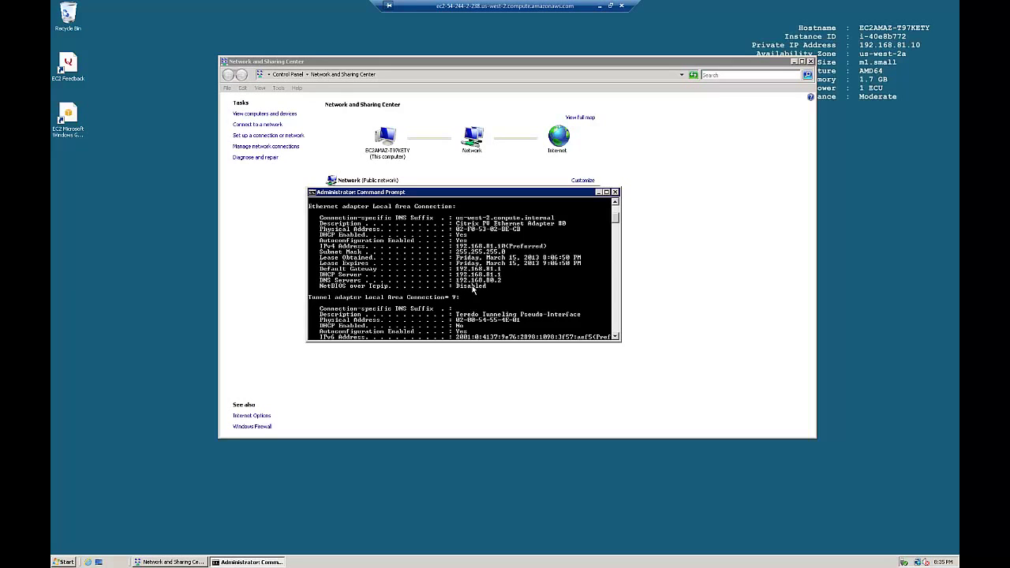
# Open the Local Area Connection properties through the Network and Sharing Center.
pyautogui.click(814, 63)
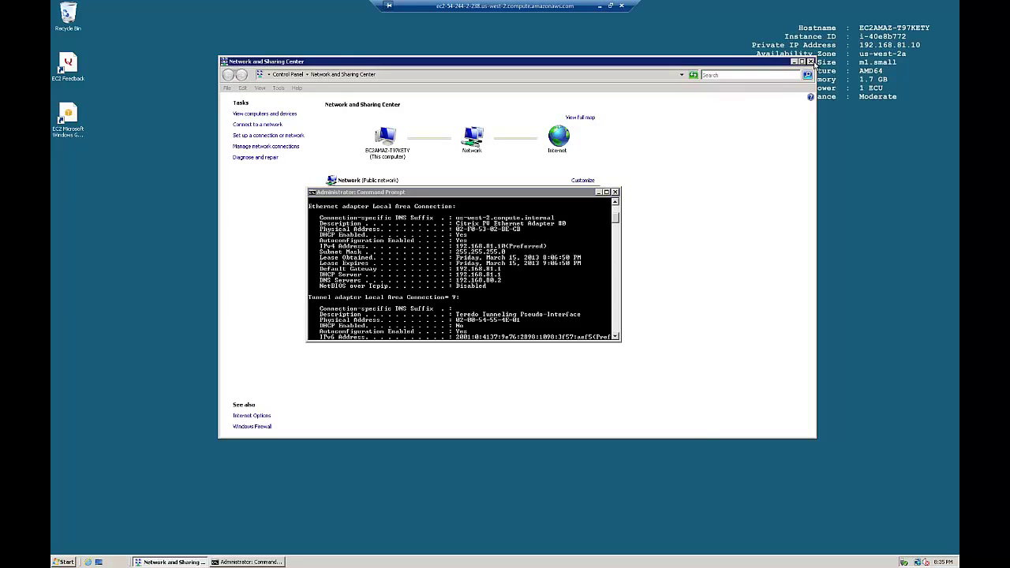
pyautogui.click(813, 62)
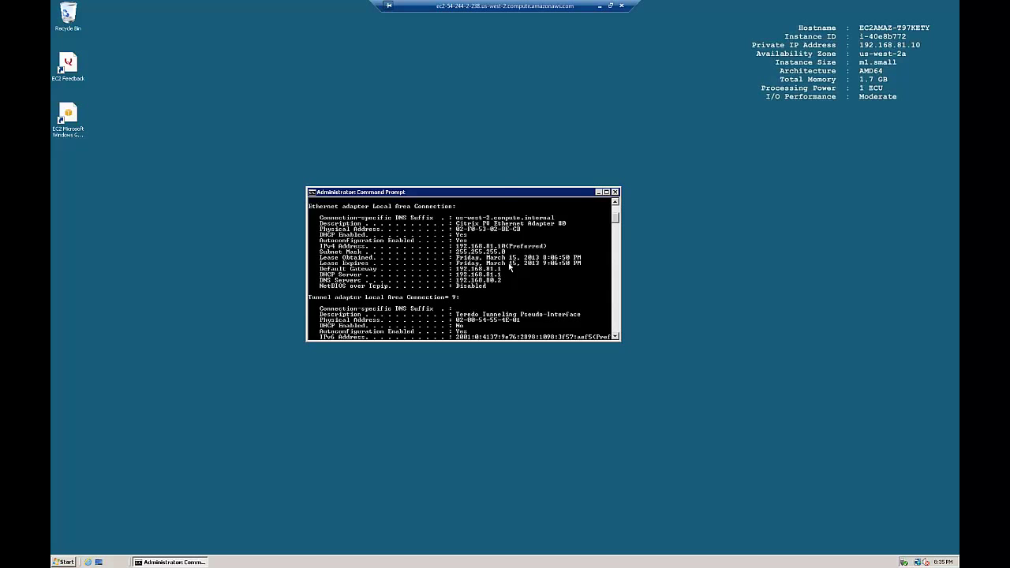
pyautogui.click(66, 562)
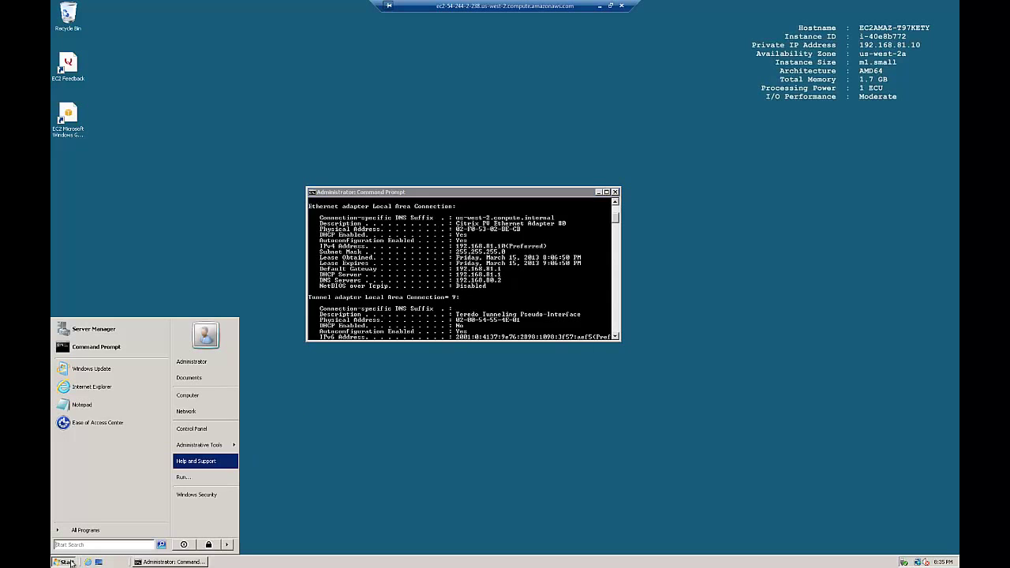
pyautogui.click(187, 414)
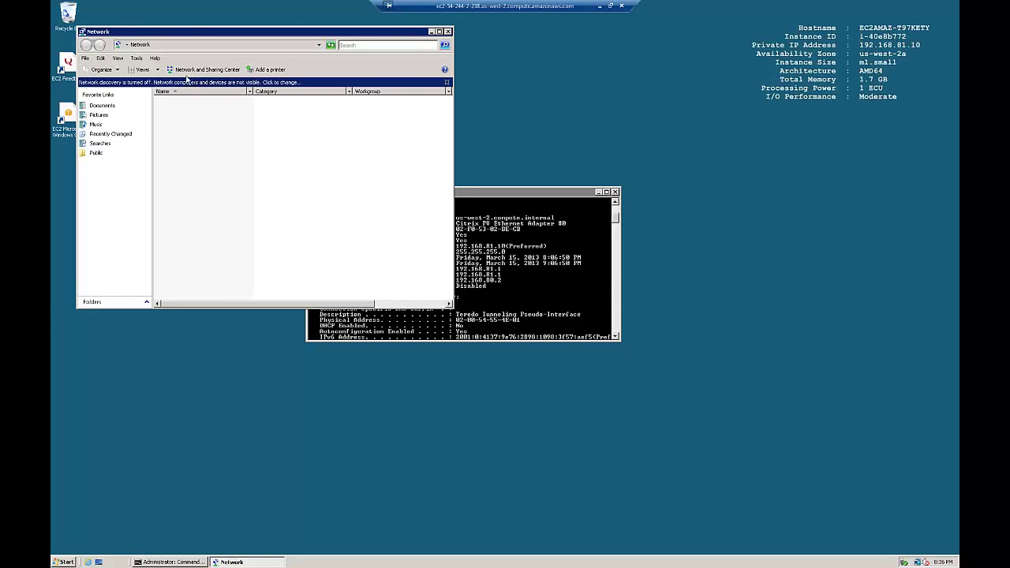
pyautogui.click(204, 69)
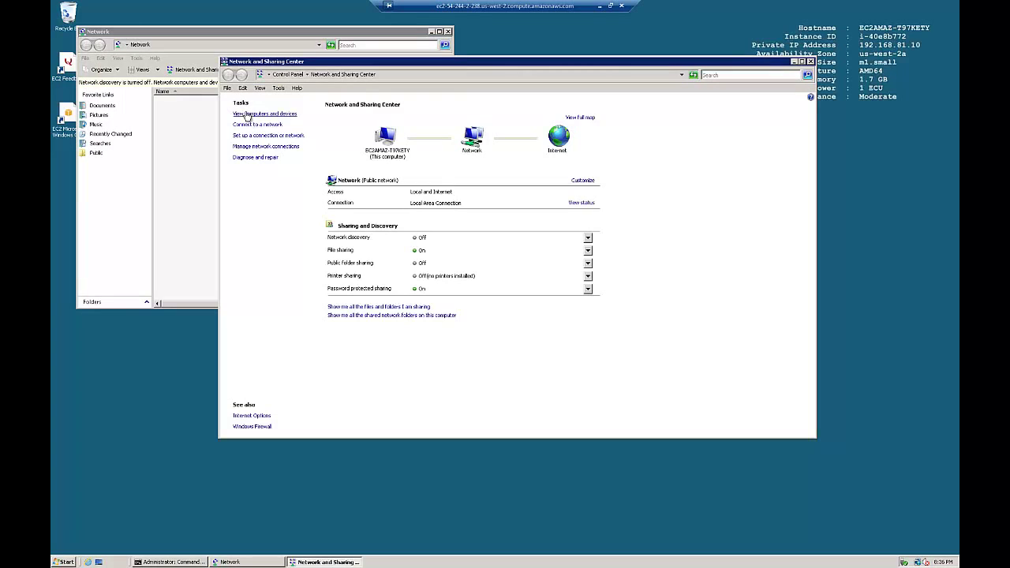
pyautogui.click(262, 146)
pyautogui.rightClick(271, 162)
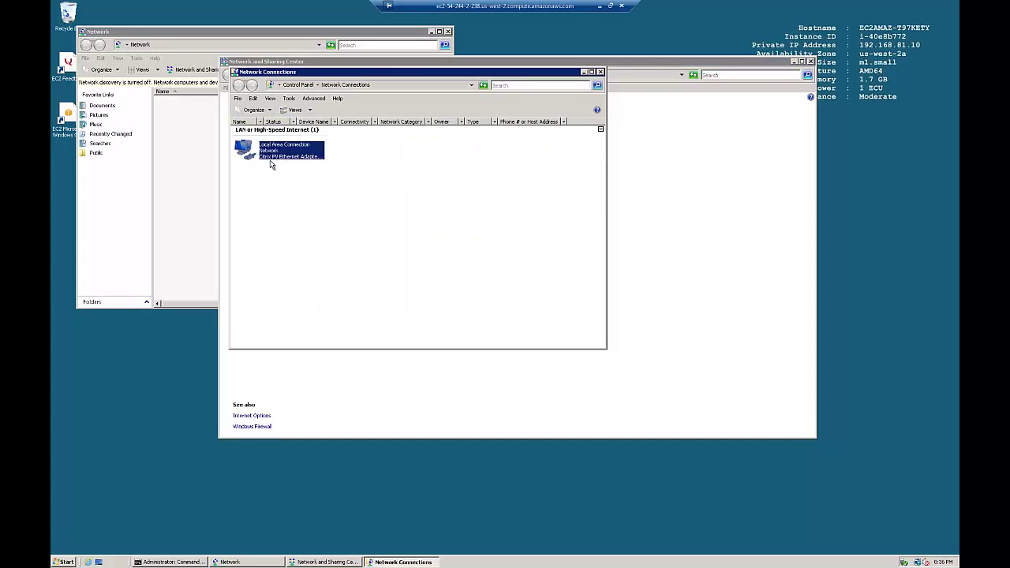
pyautogui.click(297, 238)
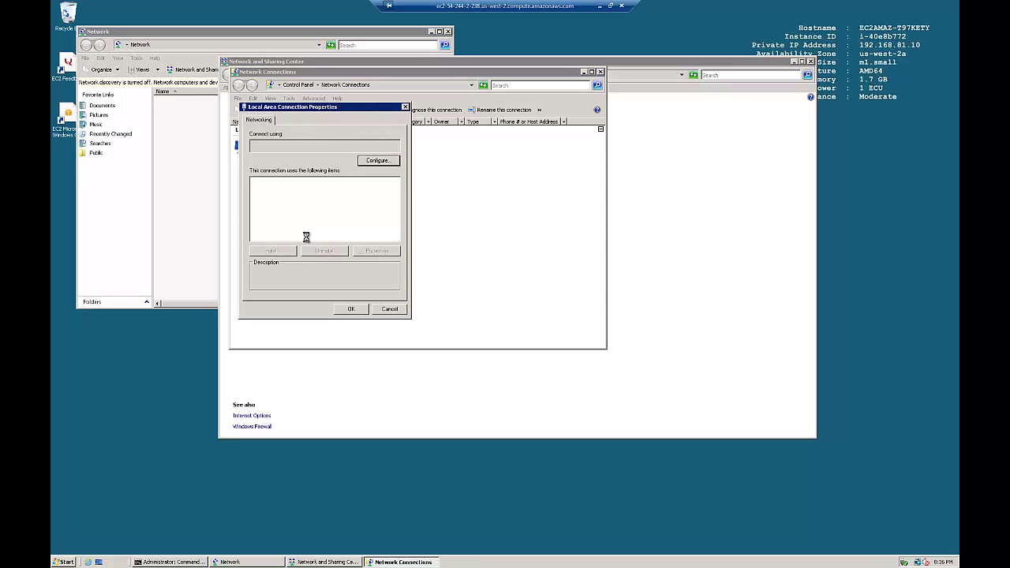
# Give TCP/IPv4 the static address 192.168.81.10 with mask 255.255.255.0 and apply.
pyautogui.click(308, 213)
pyautogui.click(374, 251)
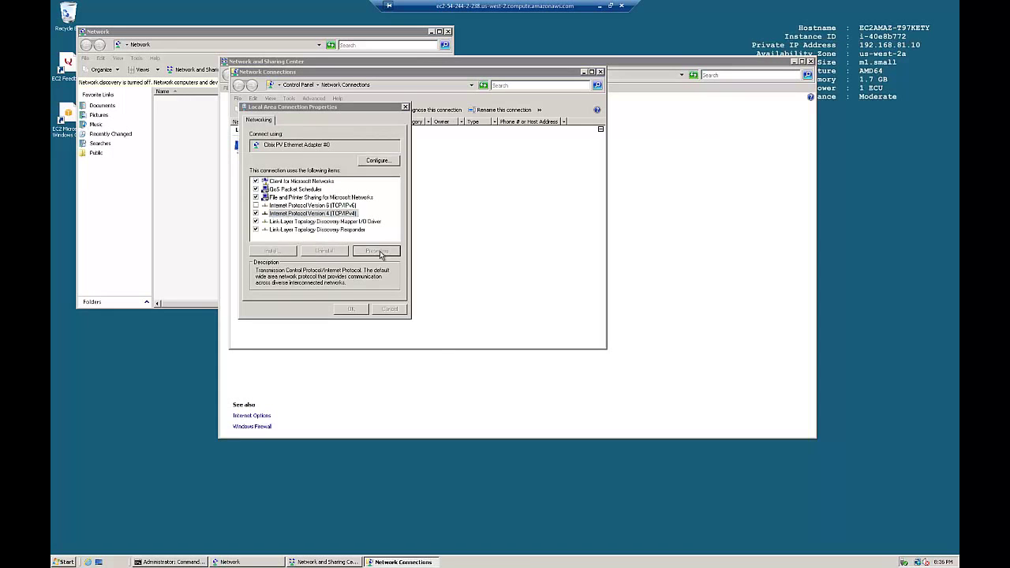
pyautogui.click(282, 206)
pyautogui.click(359, 218)
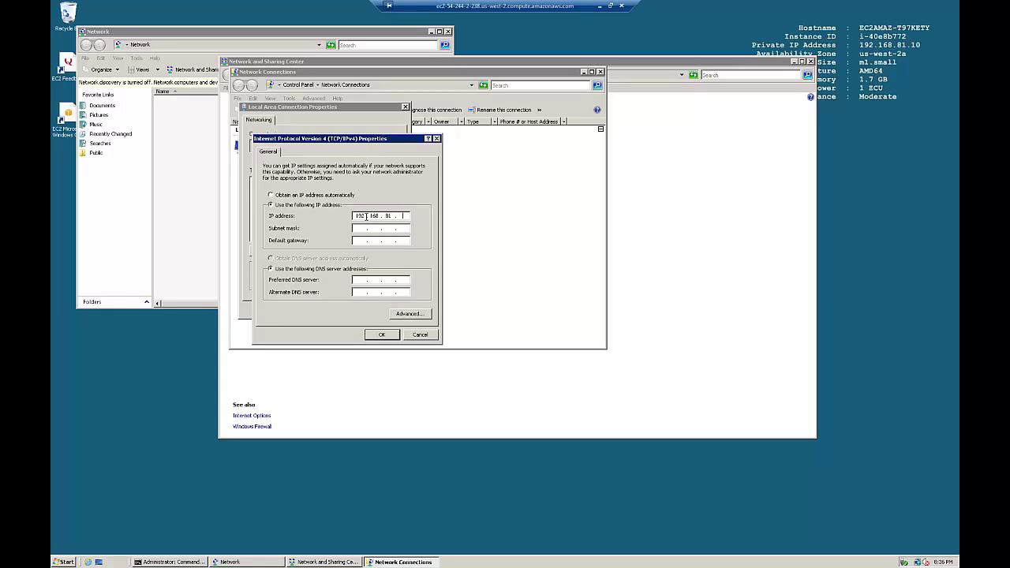
pyautogui.write('192 . 168 . 81 . 10')
pyautogui.press('Tab')
pyautogui.press('Tab')
pyautogui.press('Tab')
pyautogui.press('Tab')
pyautogui.click(383, 335)
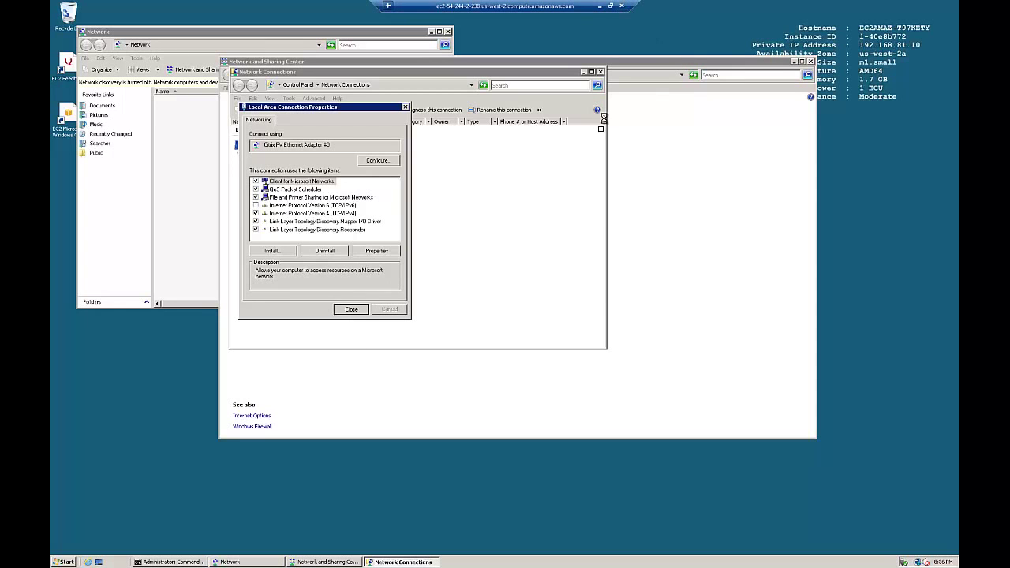
pyautogui.click(600, 7)
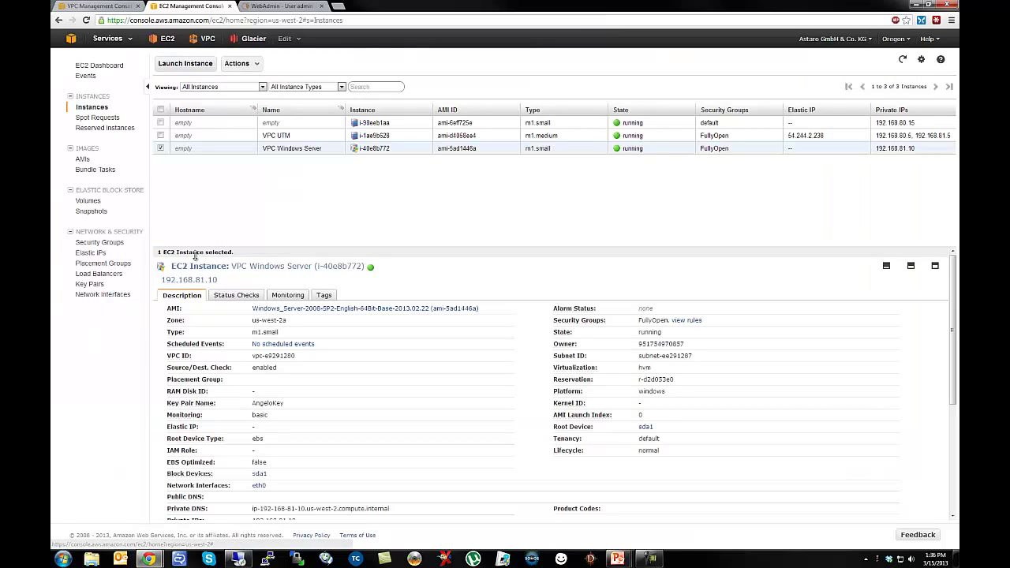
# Note the VPC UTM's Elastic IP 54.244.2.238 and copy its Public DNS name.
pyautogui.moveTo(193, 252); pyautogui.dragTo(189, 196)
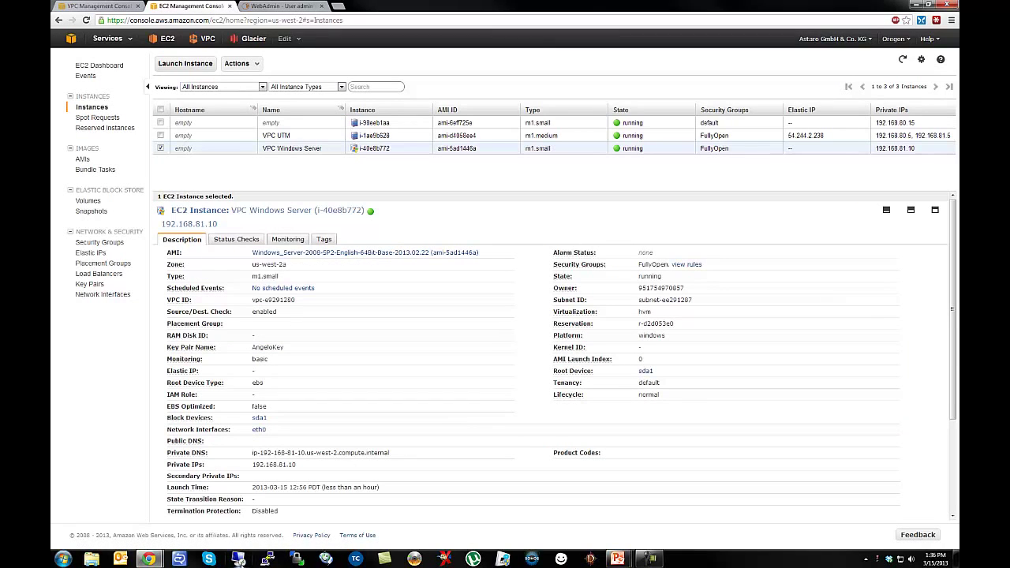
pyautogui.click(275, 142)
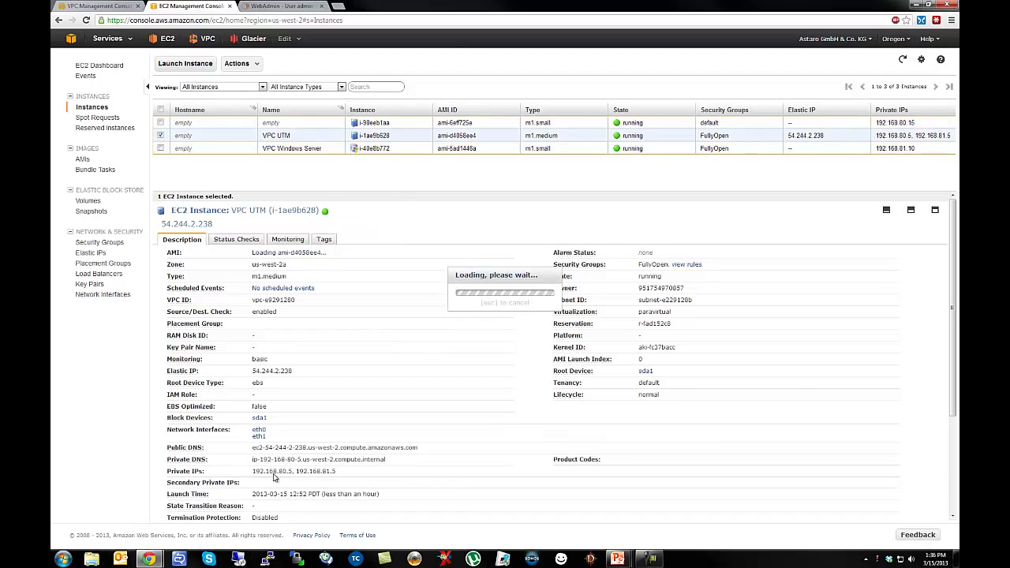
pyautogui.doubleClick(819, 135)
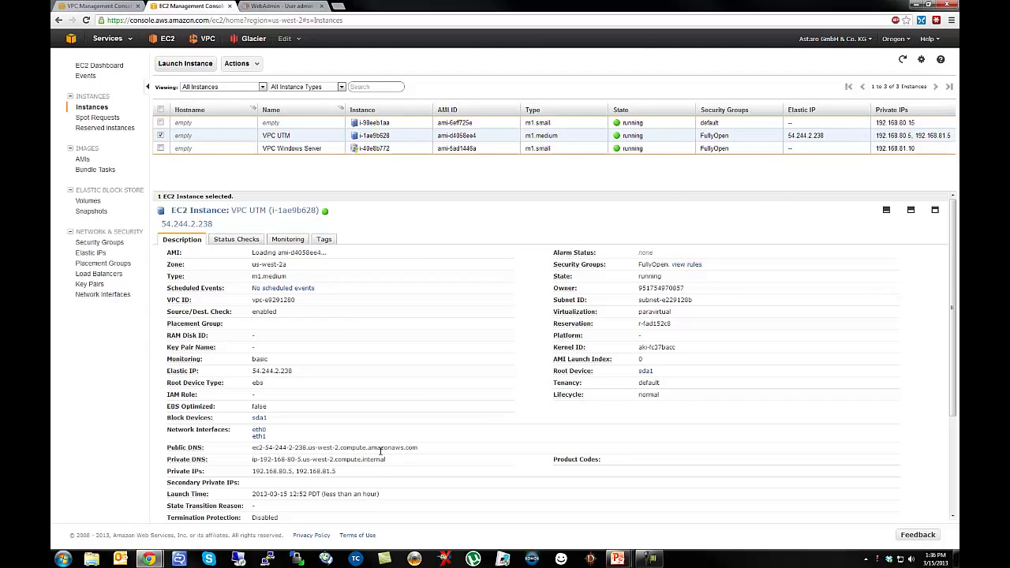
pyautogui.moveTo(422, 453)
pyautogui.mouseDown()
pyautogui.moveTo(265, 436)
pyautogui.moveTo(415, 449)
pyautogui.mouseUp()
pyautogui.click(417, 449)
pyautogui.tripleClick(419, 451)
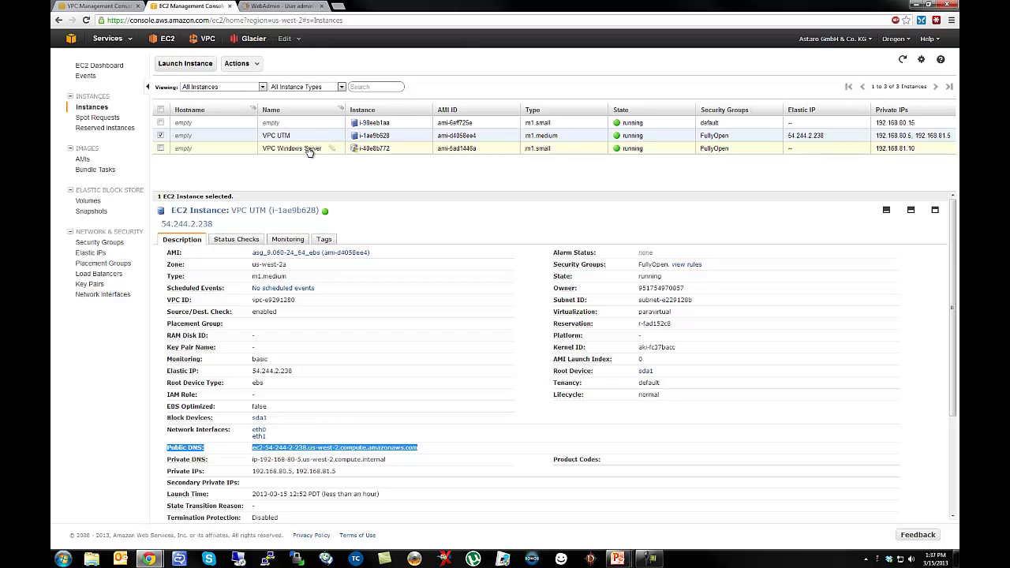
pyautogui.click(67, 6)
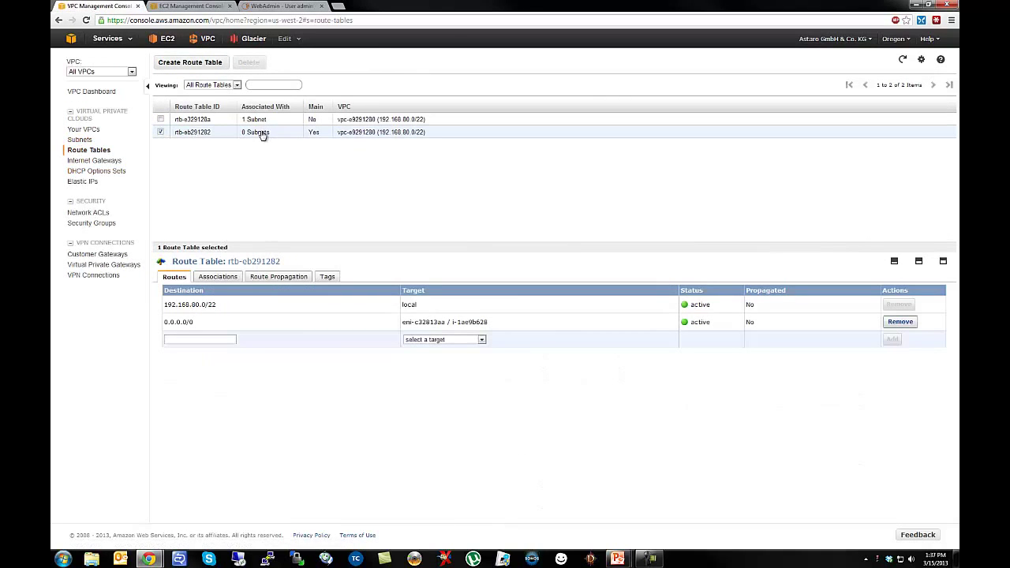
# Check rtb-eb291282's subnet associations, including the unassociated subnet, then return to its routes.
pyautogui.click(221, 278)
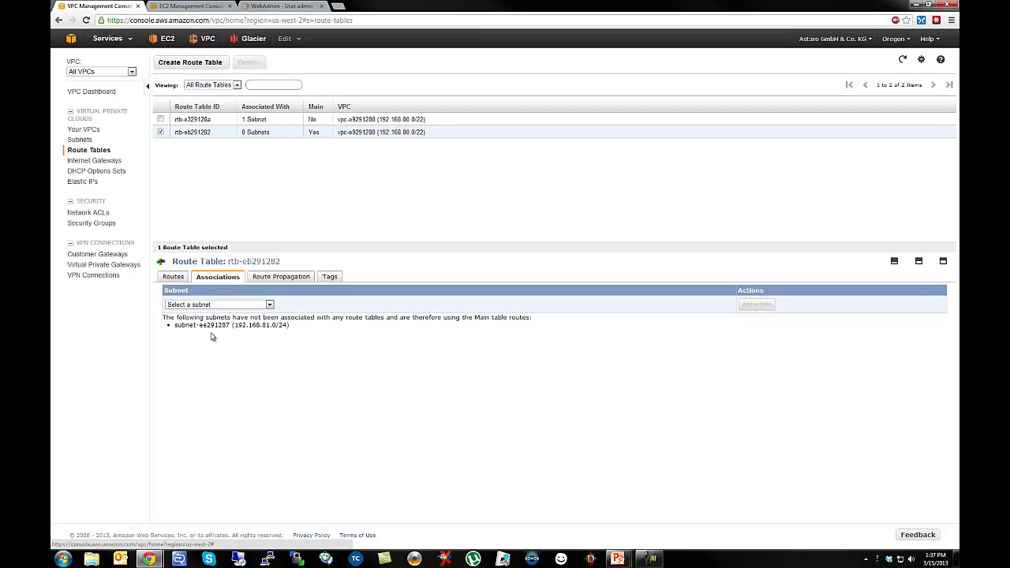
pyautogui.moveTo(262, 324); pyautogui.dragTo(296, 327)
pyautogui.click(172, 278)
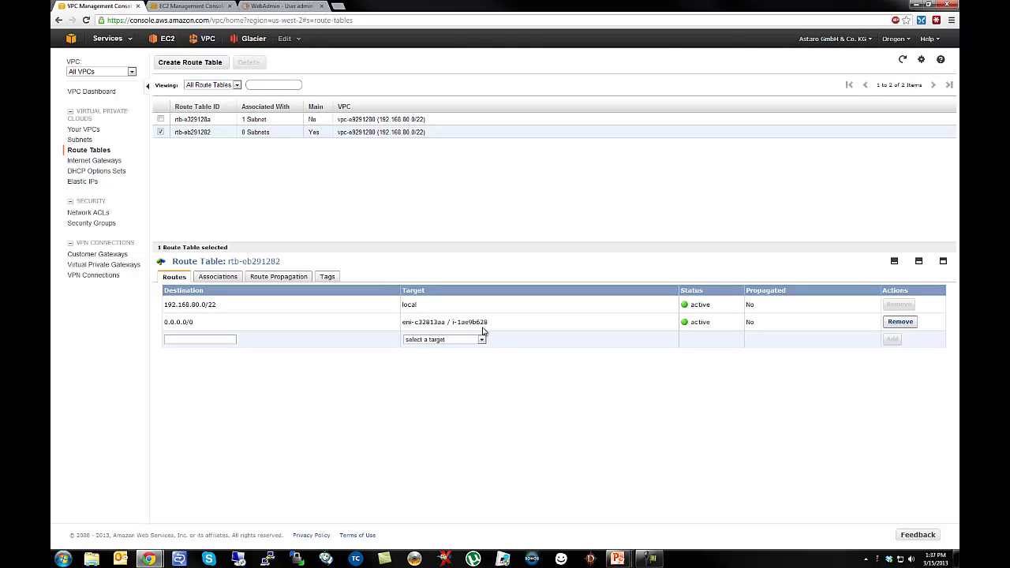
pyautogui.click(276, 7)
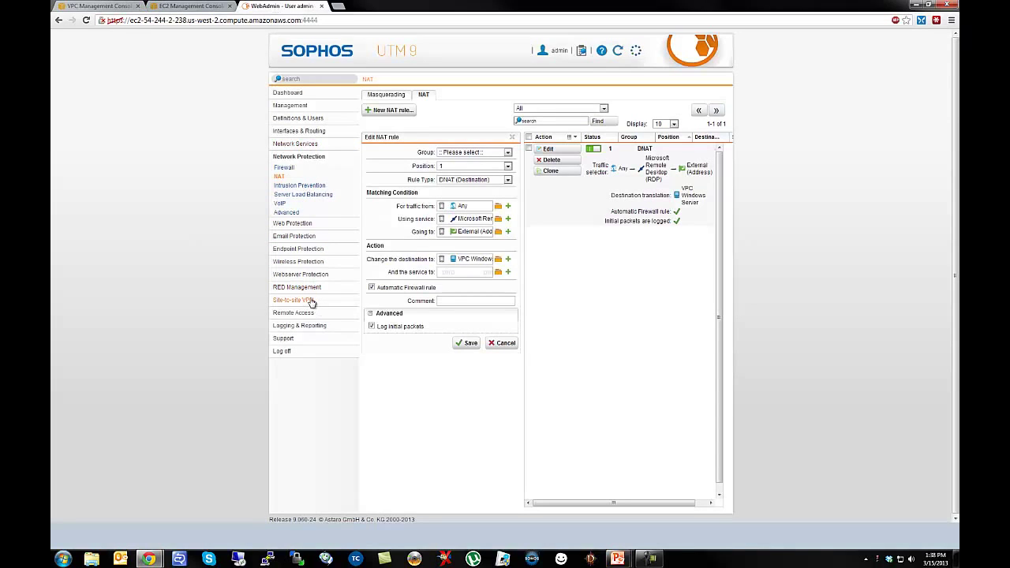
# Open Intrusion Prevention in WebAdmin and launch Remote Desktop Connection again.
pyautogui.click(301, 186)
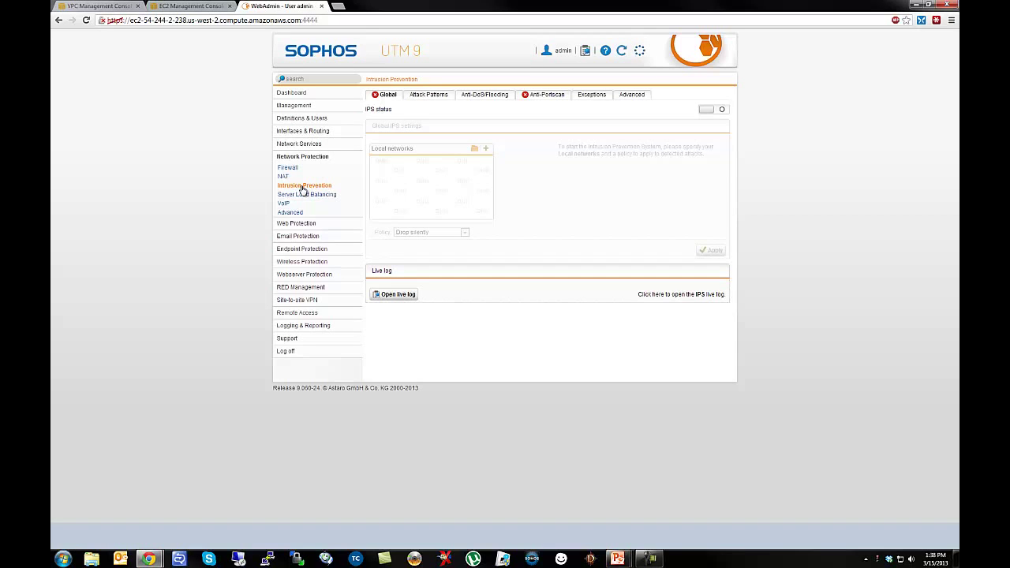
pyautogui.click(238, 559)
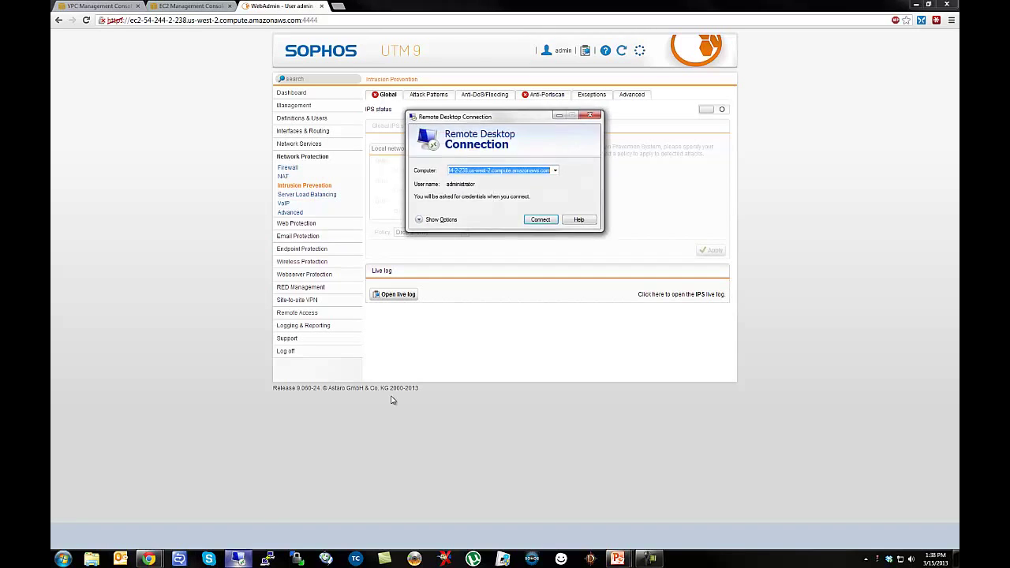
# Connect to the Windows server and log in as administrator with the pasted password.
pyautogui.press('Return')
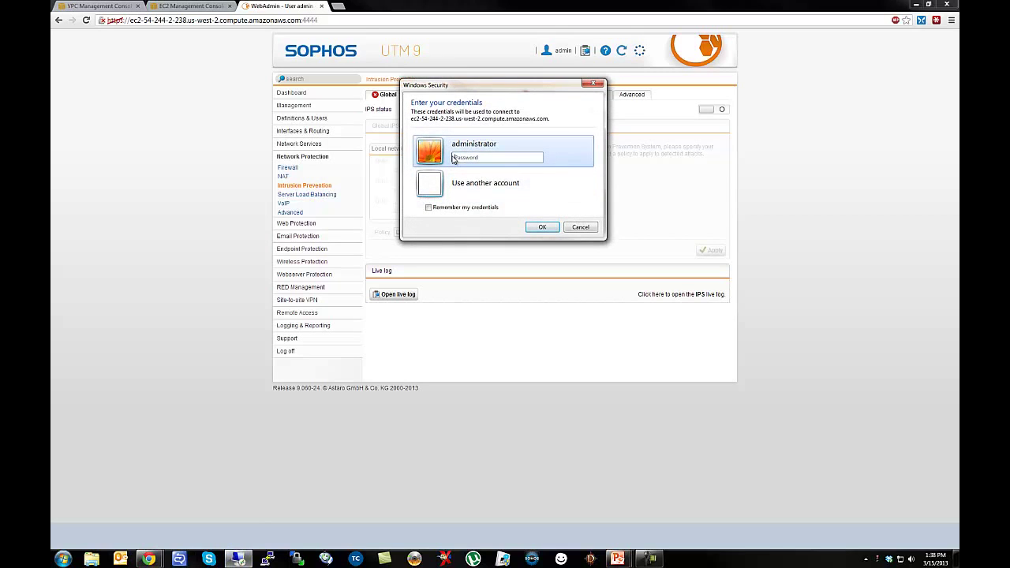
pyautogui.hotkey('ctrl', 'v')
pyautogui.click(542, 228)
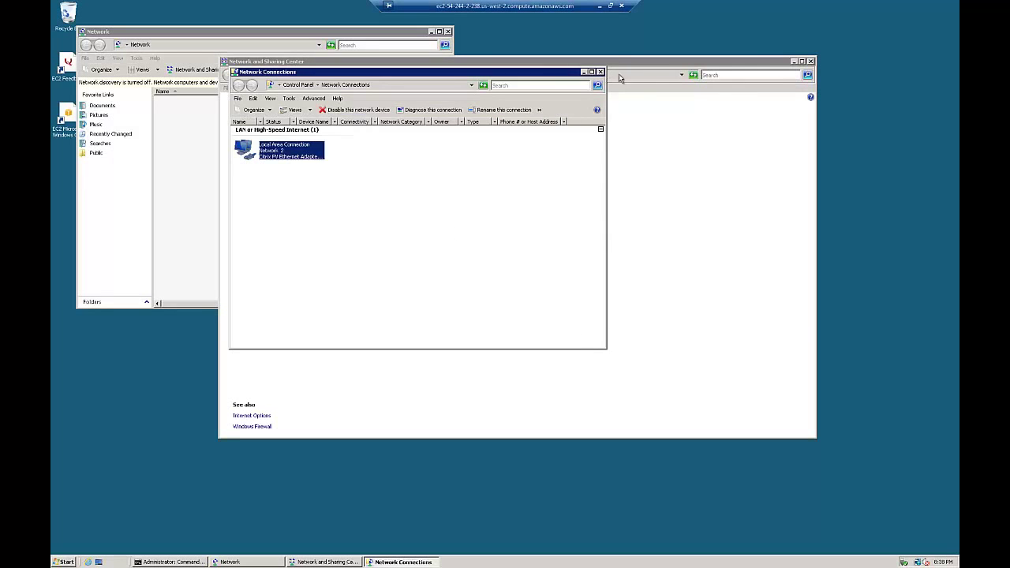
# Close the Network and Sharing Center, Network and Command Prompt windows, then launch Internet Explorer.
pyautogui.click(811, 62)
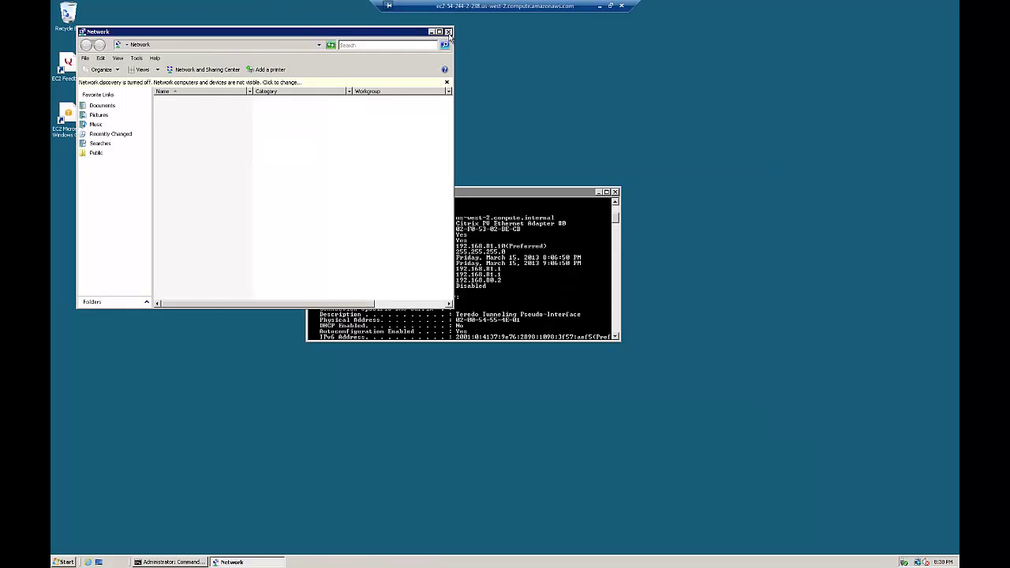
pyautogui.click(448, 31)
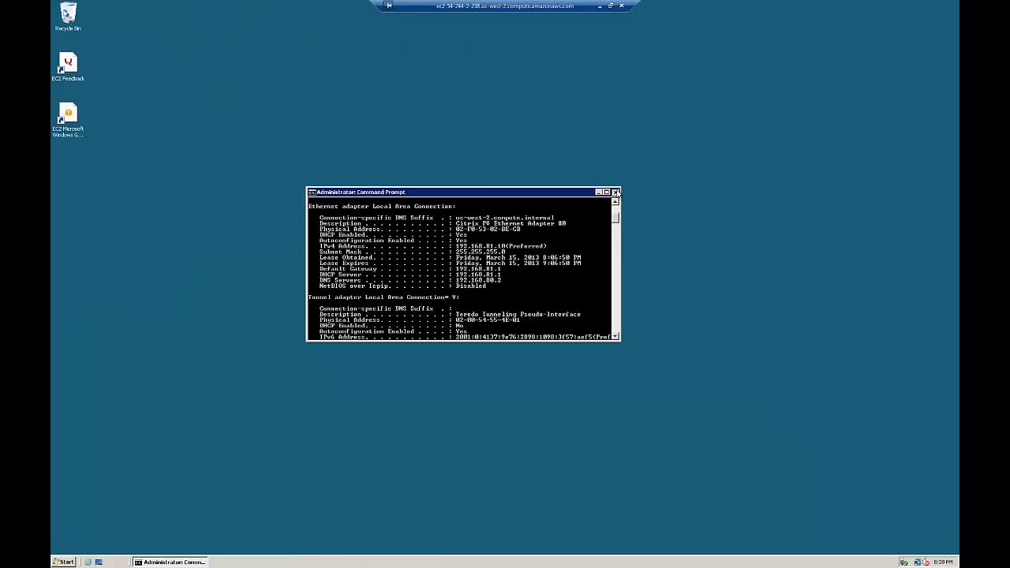
pyautogui.click(616, 192)
pyautogui.click(87, 562)
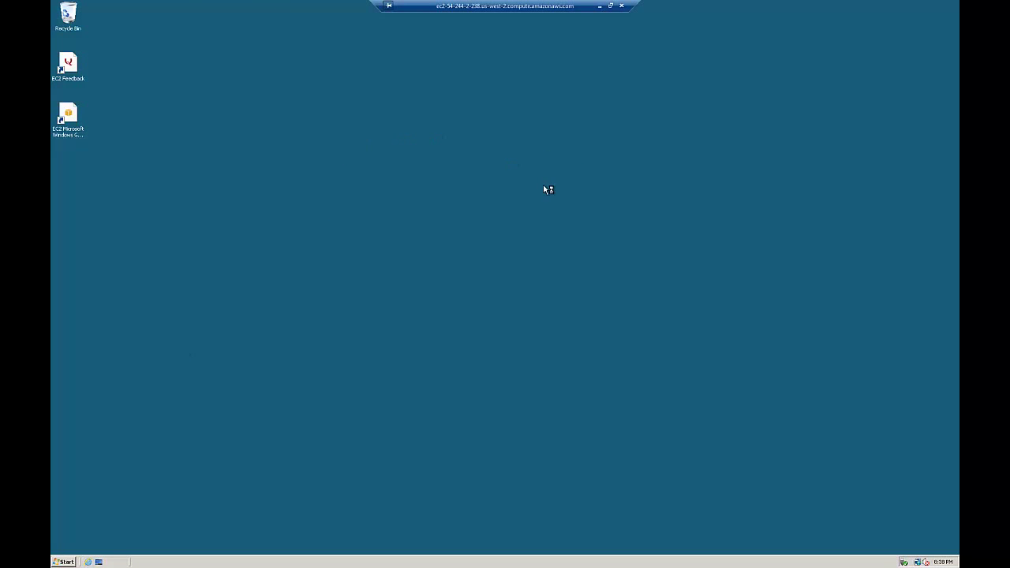
# Bring the remote session back to full screen and accept Internet Explorer's recommended settings.
pyautogui.click(612, 5)
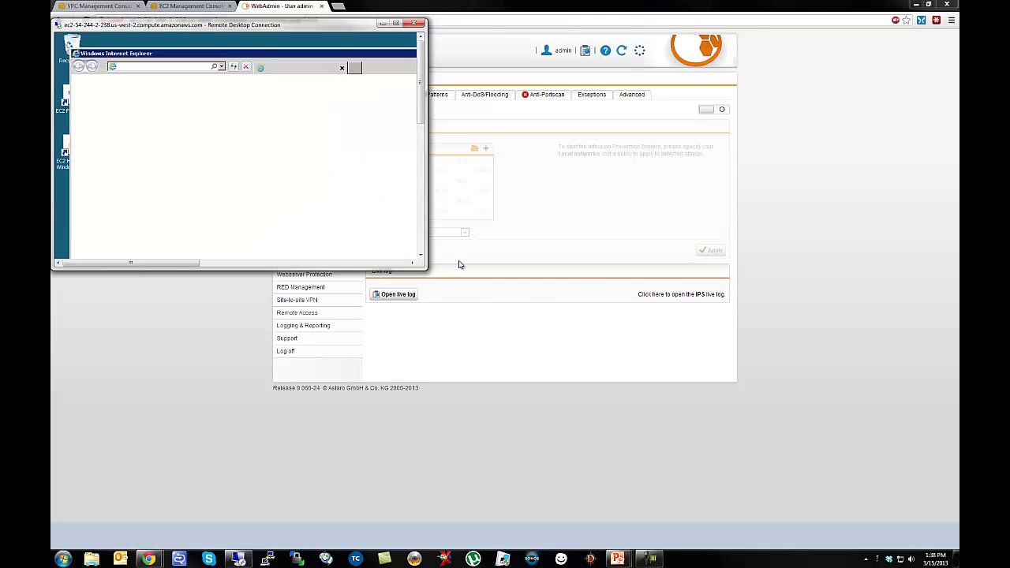
pyautogui.click(596, 276)
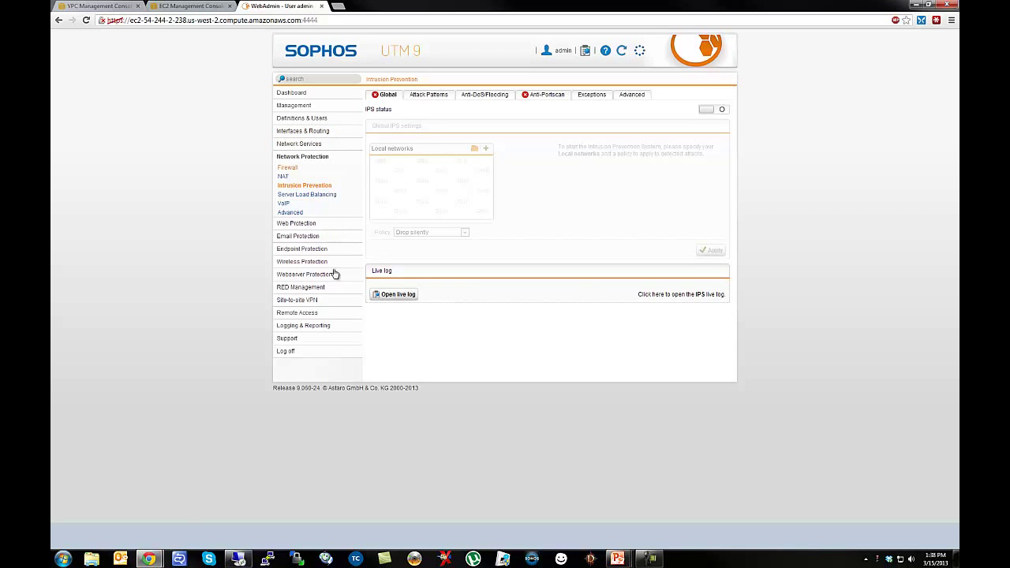
pyautogui.click(243, 559)
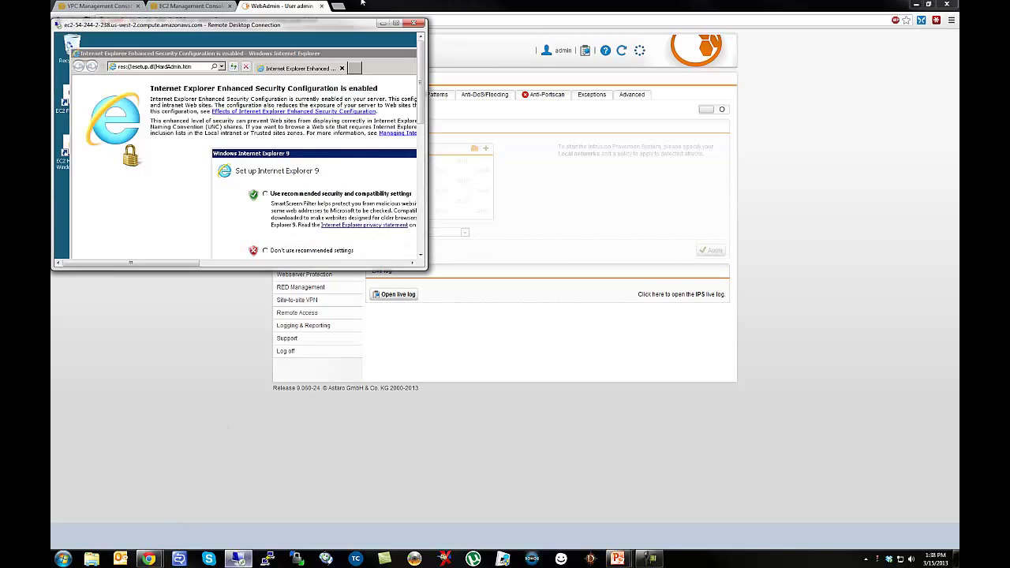
pyautogui.click(395, 23)
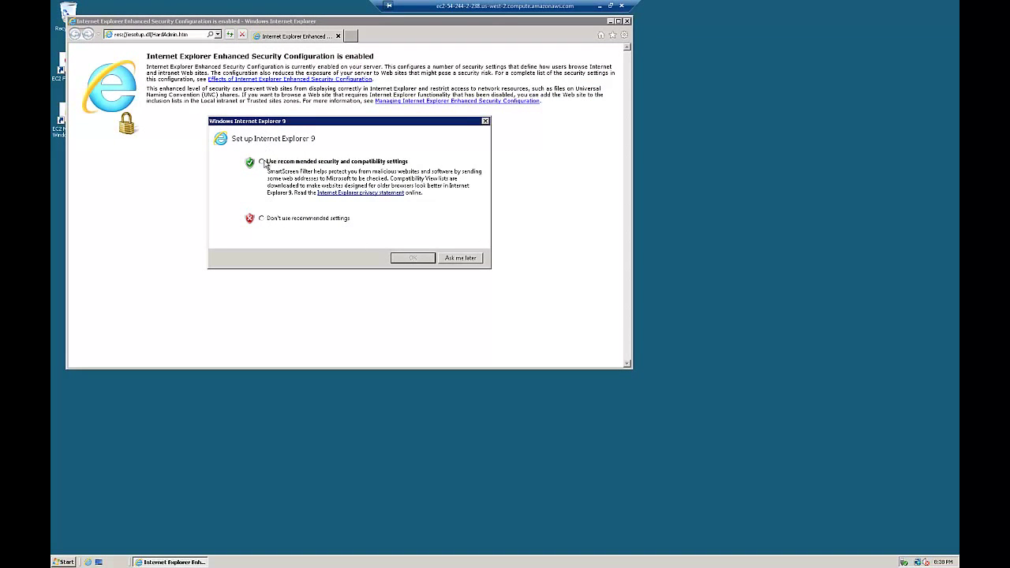
pyautogui.click(262, 162)
pyautogui.click(412, 259)
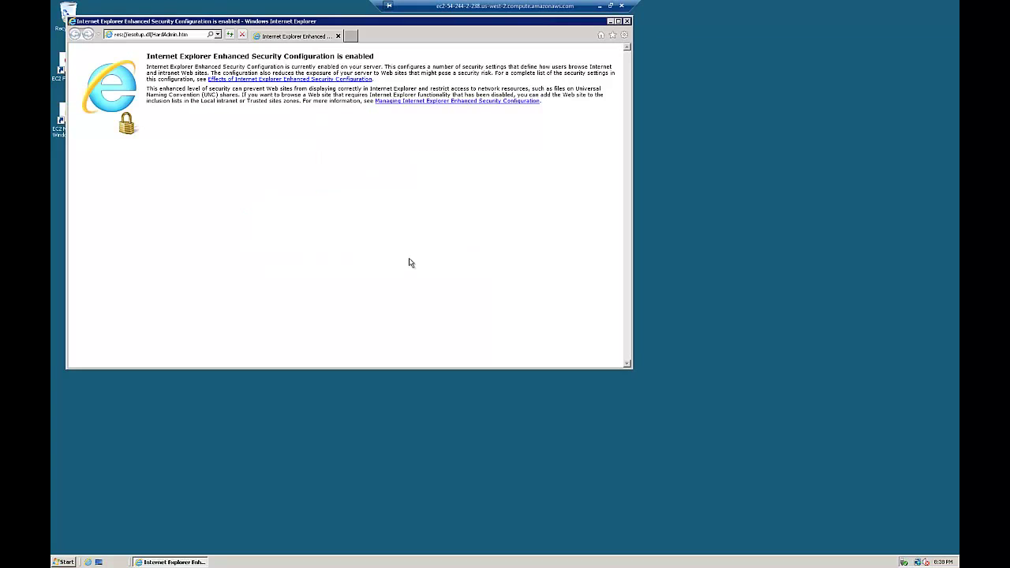
pyautogui.click(128, 35)
pyautogui.write('w')
pyautogui.write('ww.playboy.com')
pyautogui.press('Return')
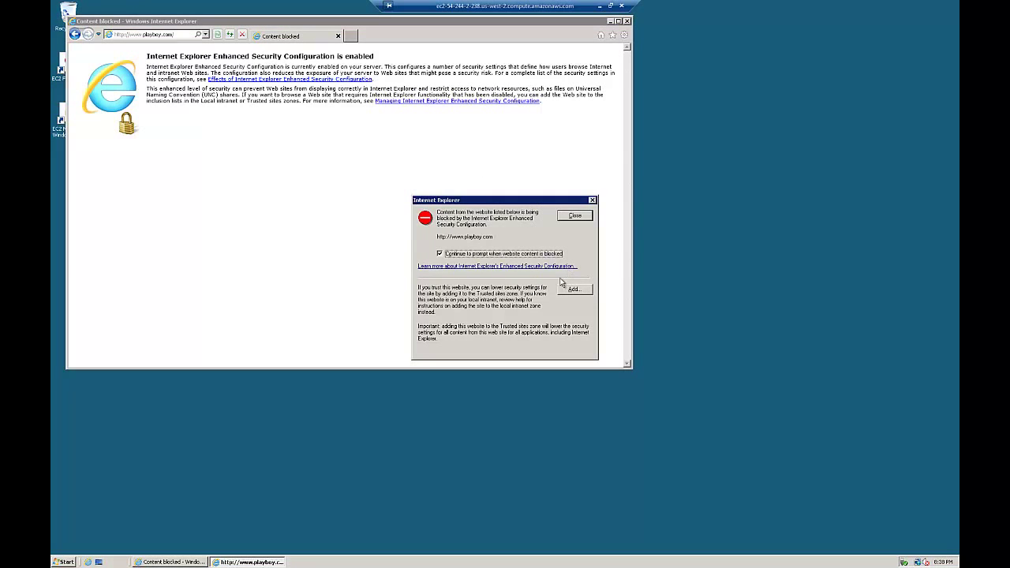
pyautogui.click(574, 291)
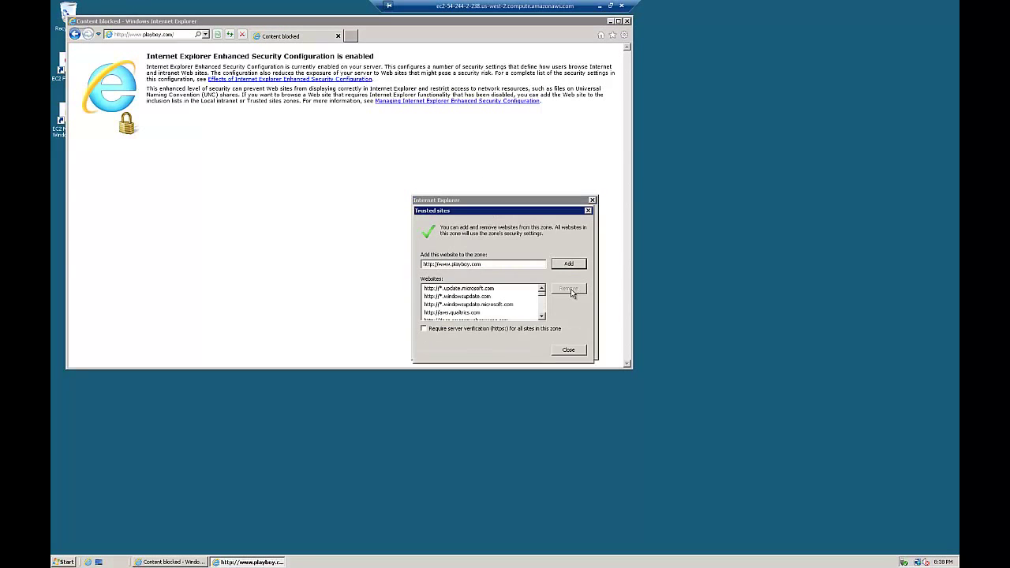
pyautogui.click(565, 265)
pyautogui.click(564, 350)
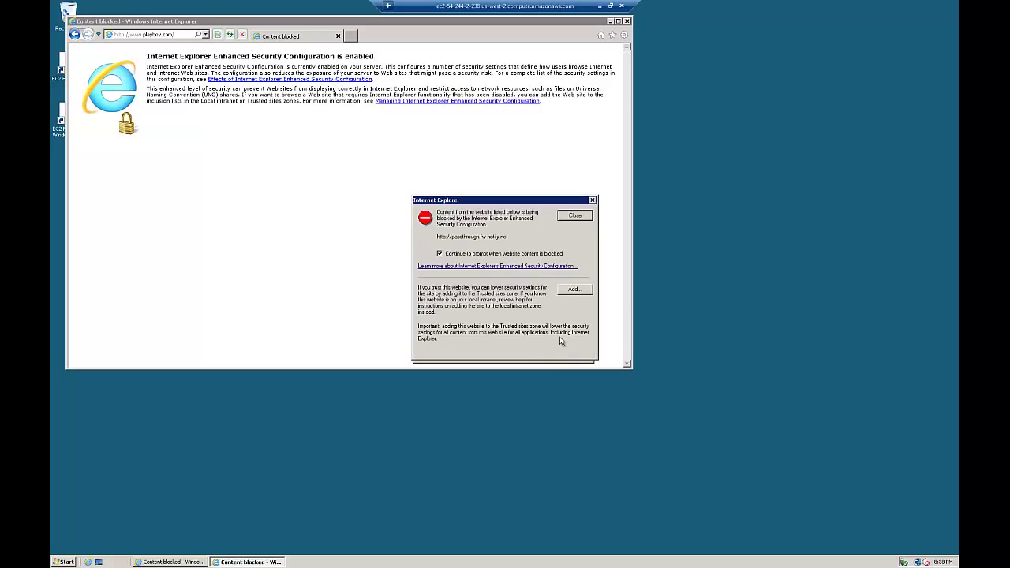
# Trust passthrough.fw-notify.net, check google.co.jp loads, then minimize the remote session.
pyautogui.click(572, 290)
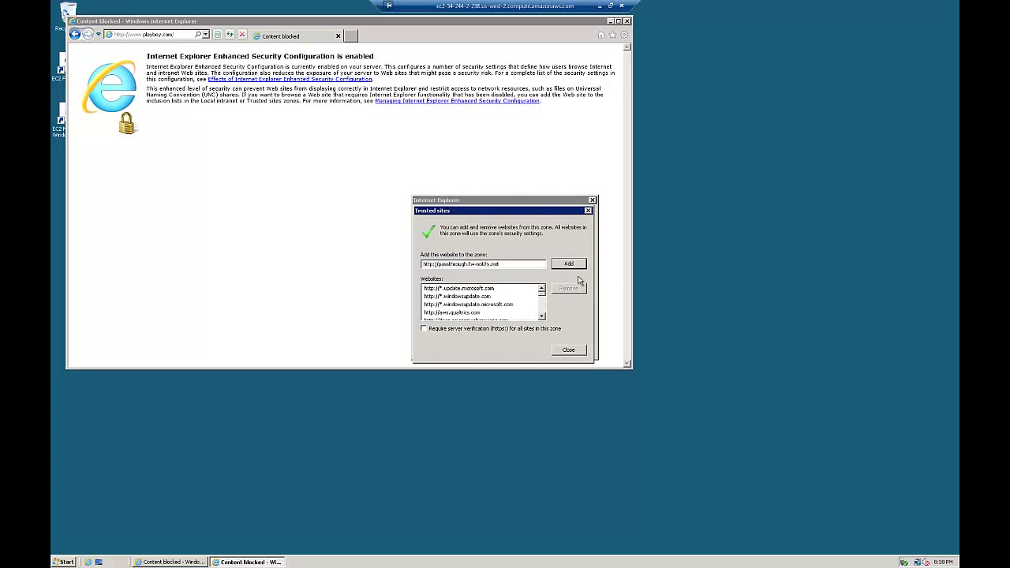
pyautogui.click(580, 263)
pyautogui.click(574, 352)
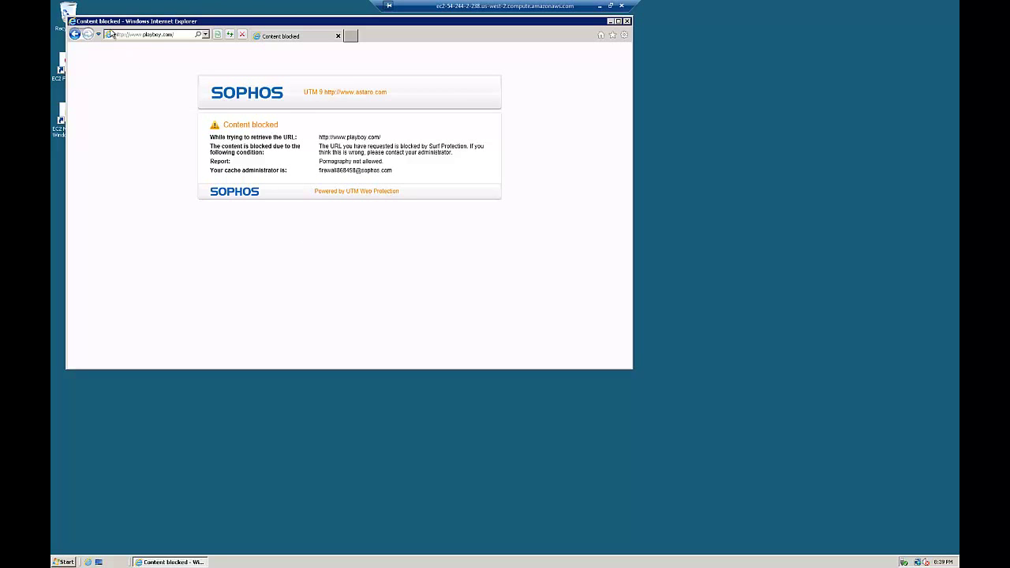
pyautogui.click(158, 35)
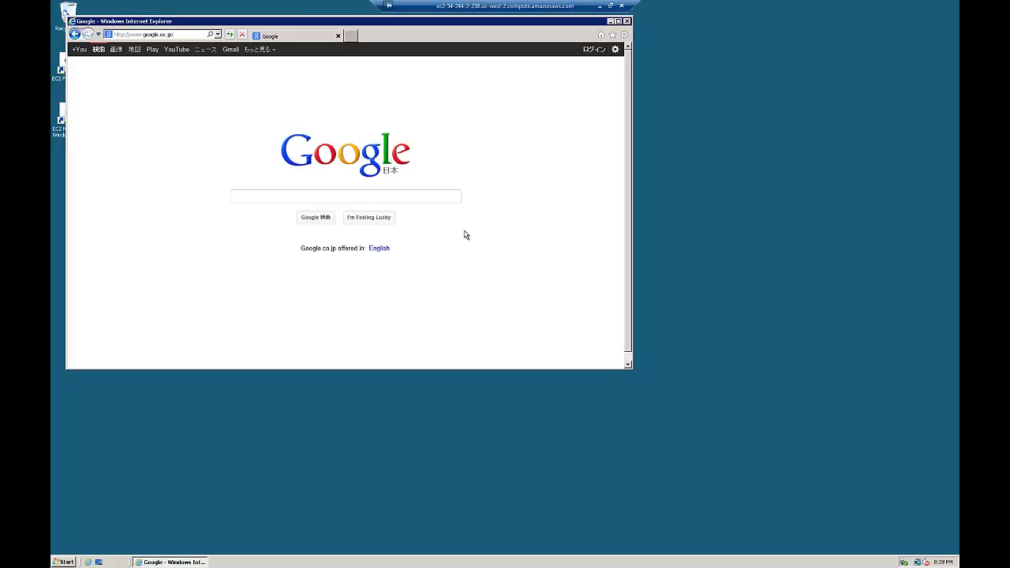
pyautogui.click(600, 5)
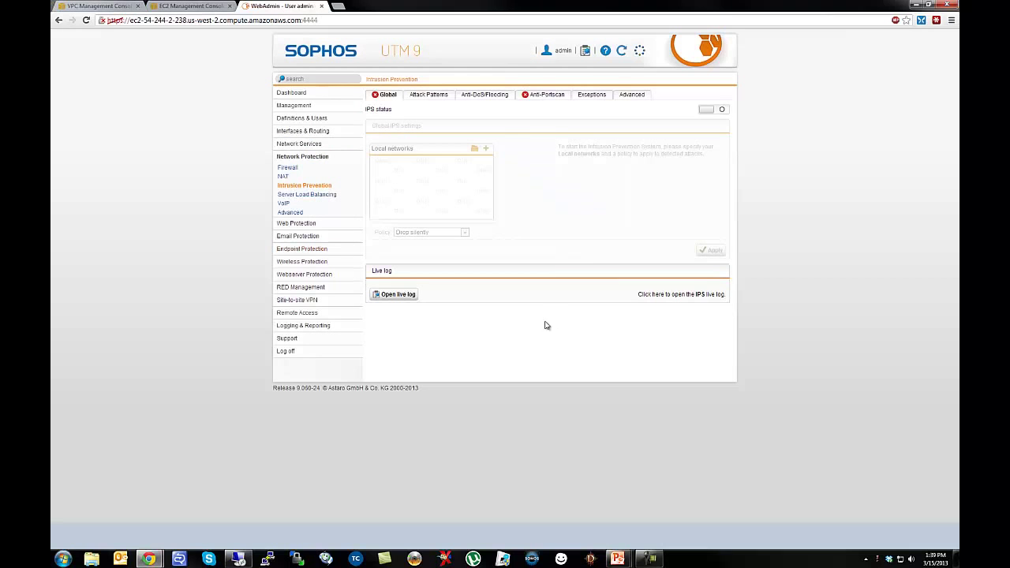
# Check the UTM Dashboard for active web filtering, then return to the VPC route tables.
pyautogui.click(286, 92)
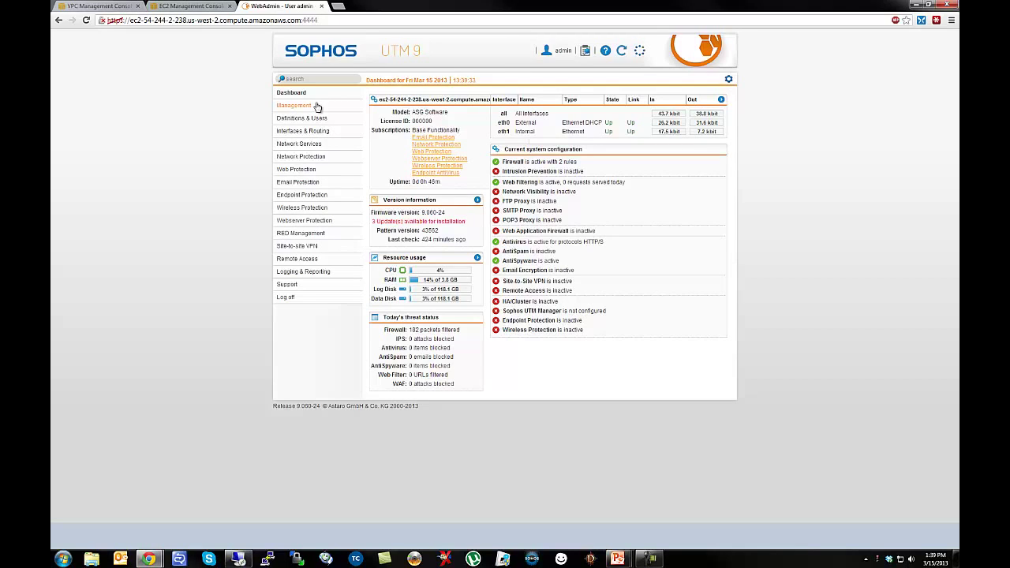
pyautogui.click(115, 6)
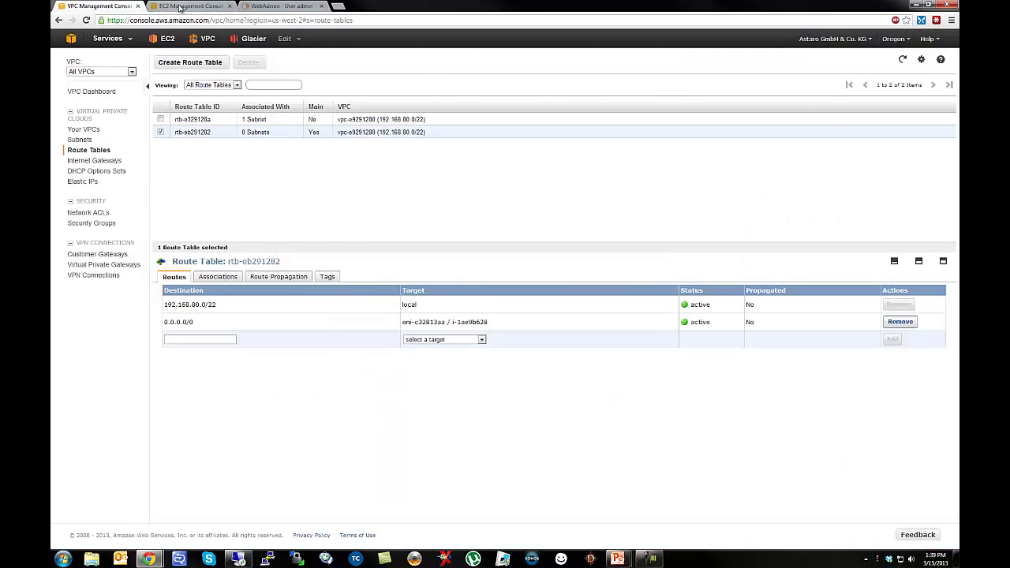
# Terminate NAT instance i-98eeb1aa and filter the EC2 list to Running Instances.
pyautogui.click(180, 6)
pyautogui.click(161, 123)
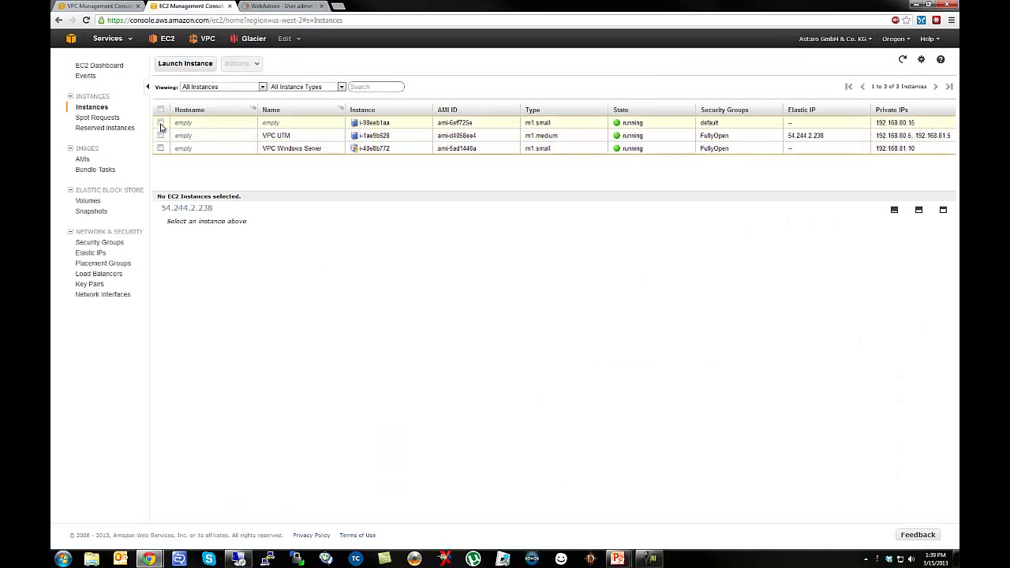
pyautogui.rightClick(507, 125)
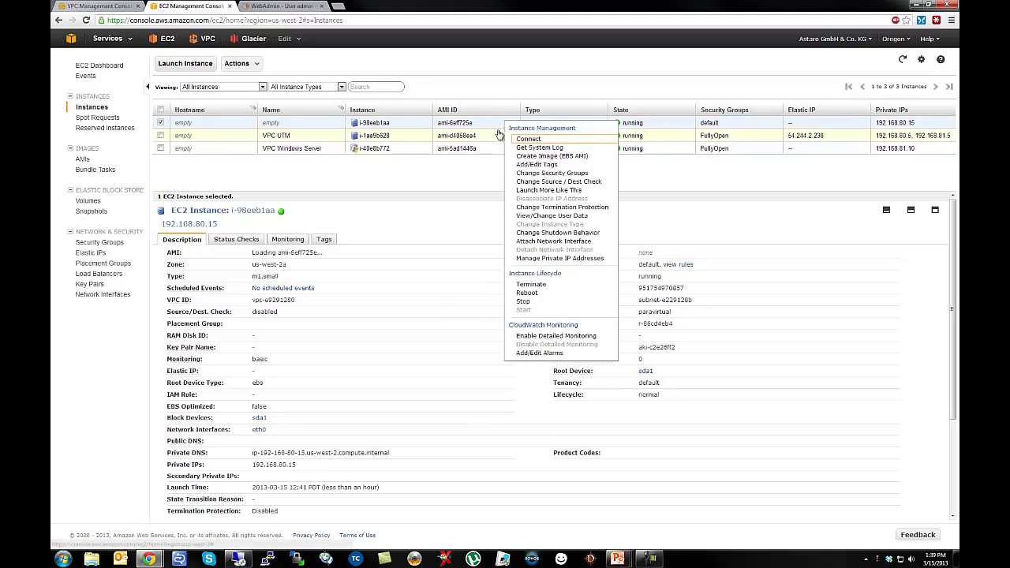
pyautogui.click(532, 285)
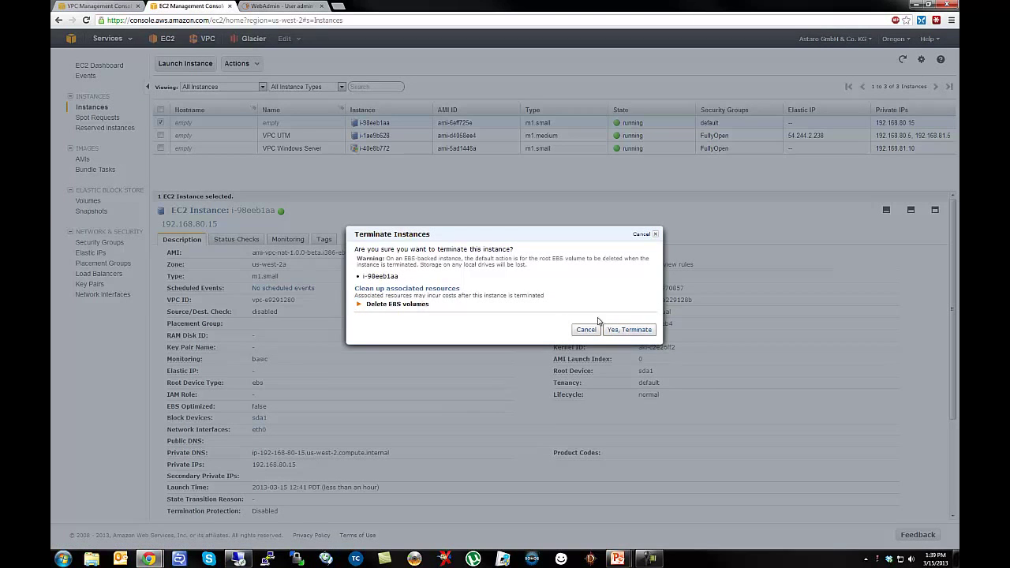
pyautogui.click(630, 330)
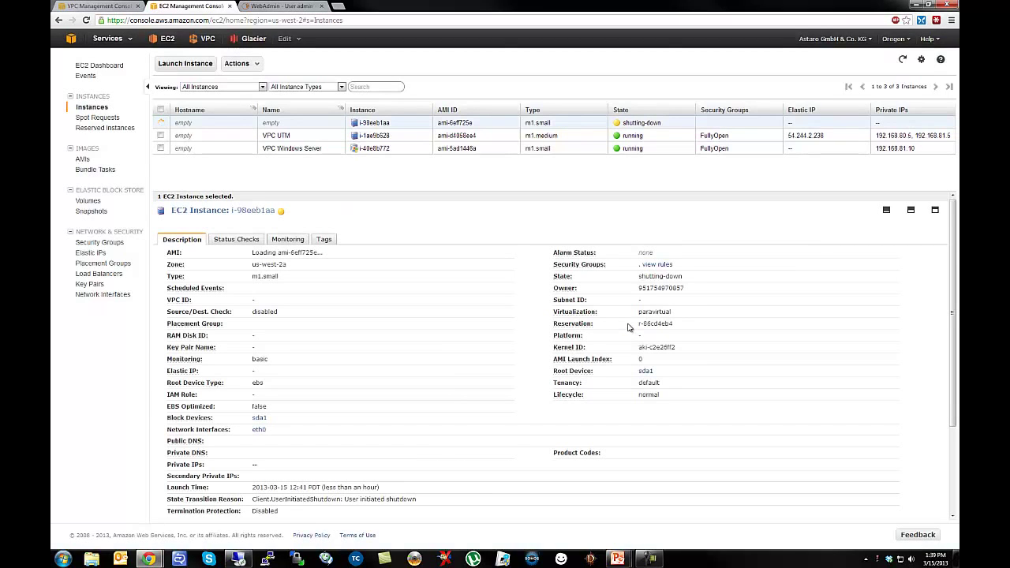
pyautogui.click(219, 87)
pyautogui.click(209, 105)
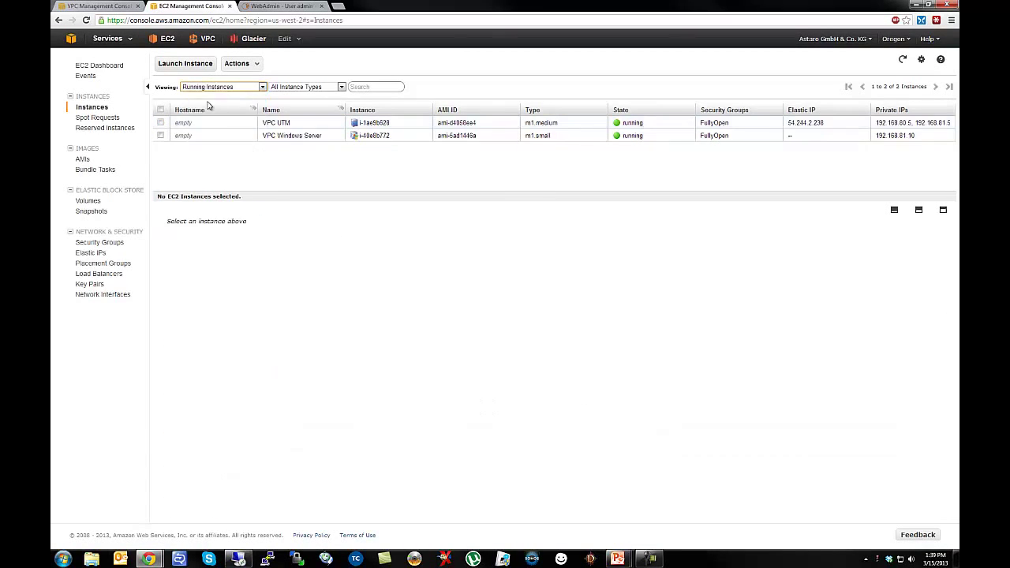